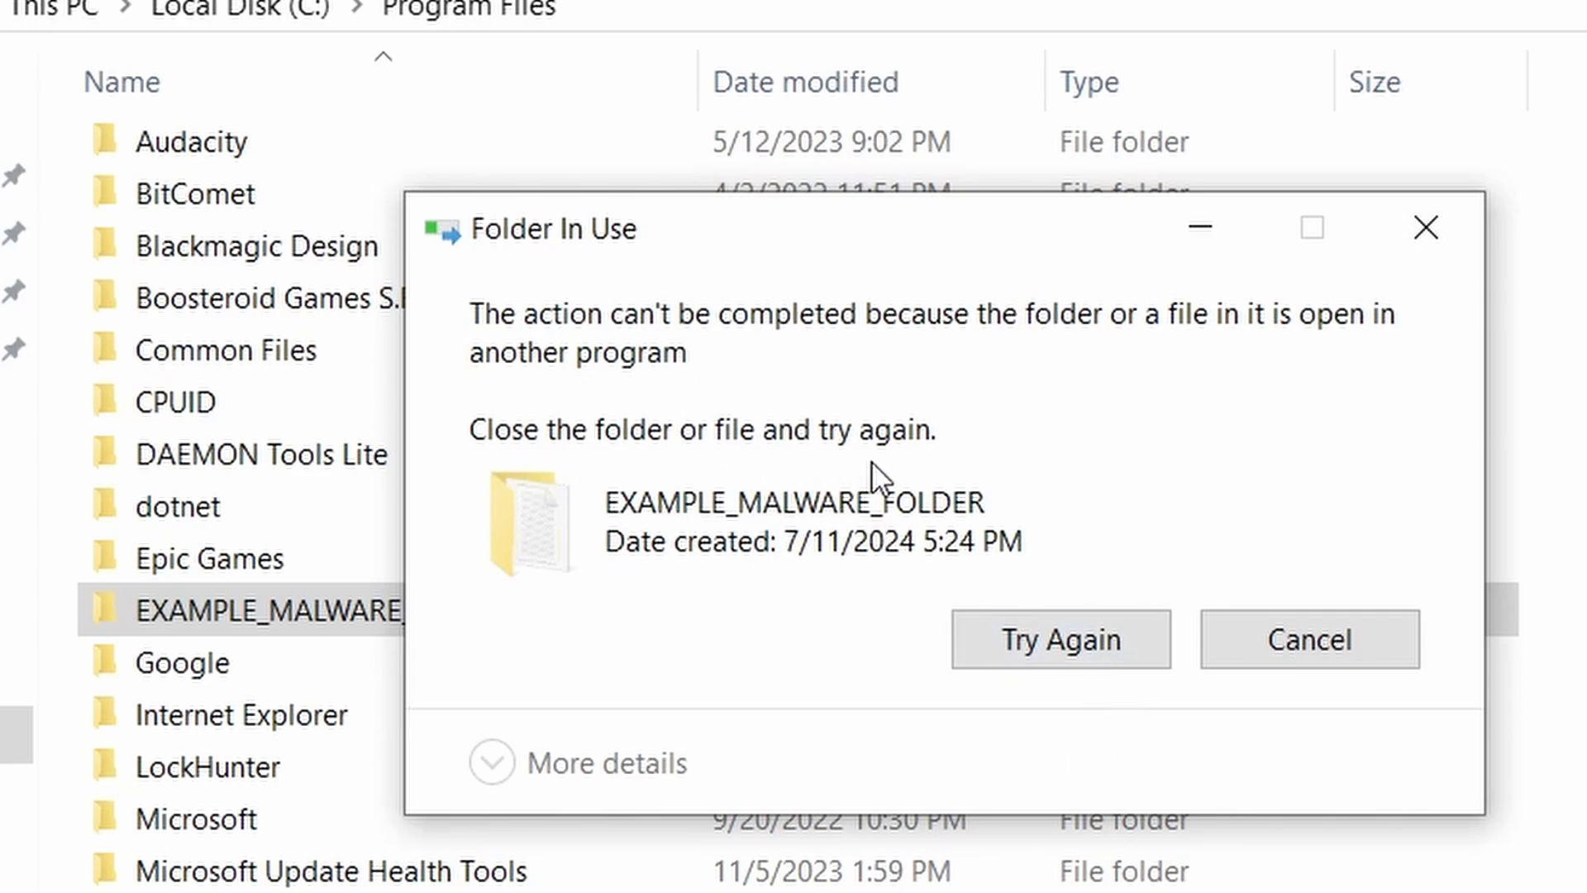
Retry the malware folder deletion, then remove the chrome policy template and close the templates dialog.
{"action": "left_click", "coordinate": [1043, 648]}
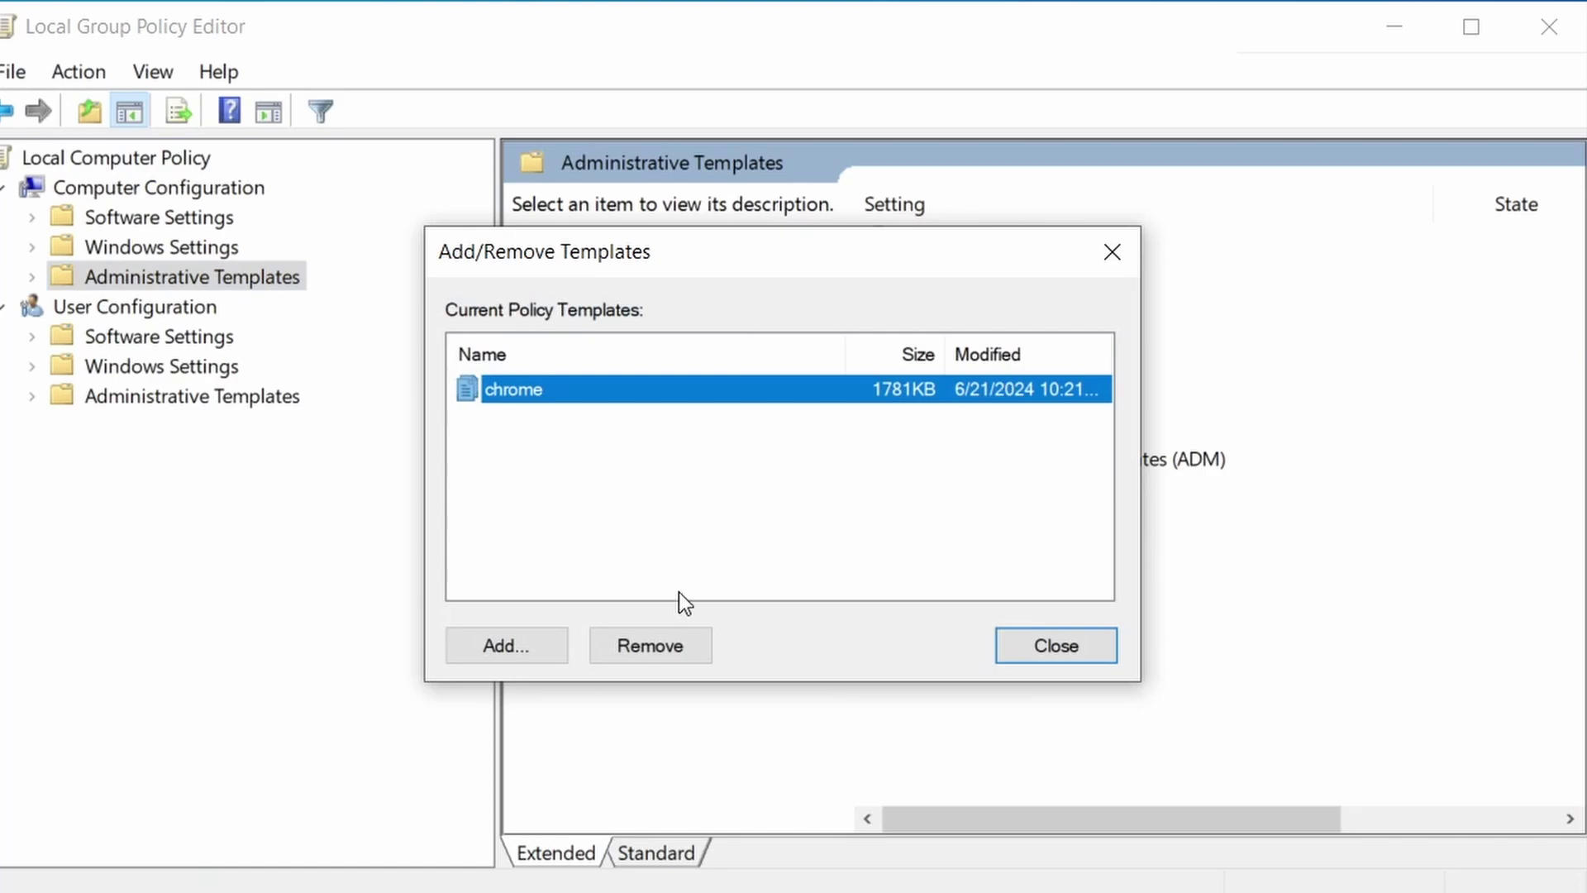
{"action": "left_click", "coordinate": [667, 641]}
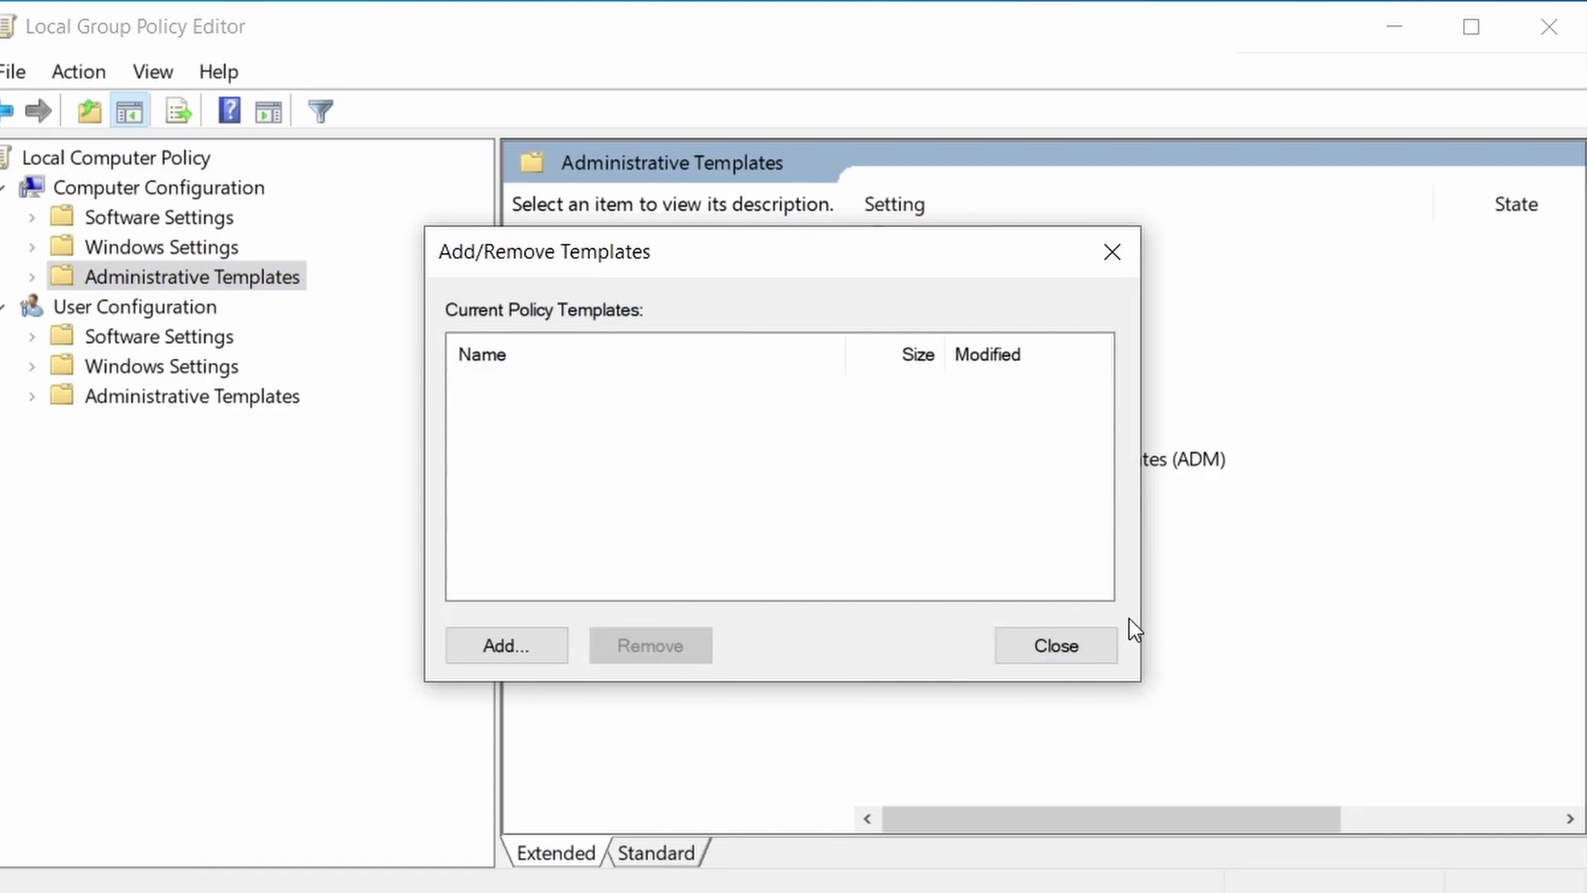
{"action": "left_click", "coordinate": [1104, 643]}
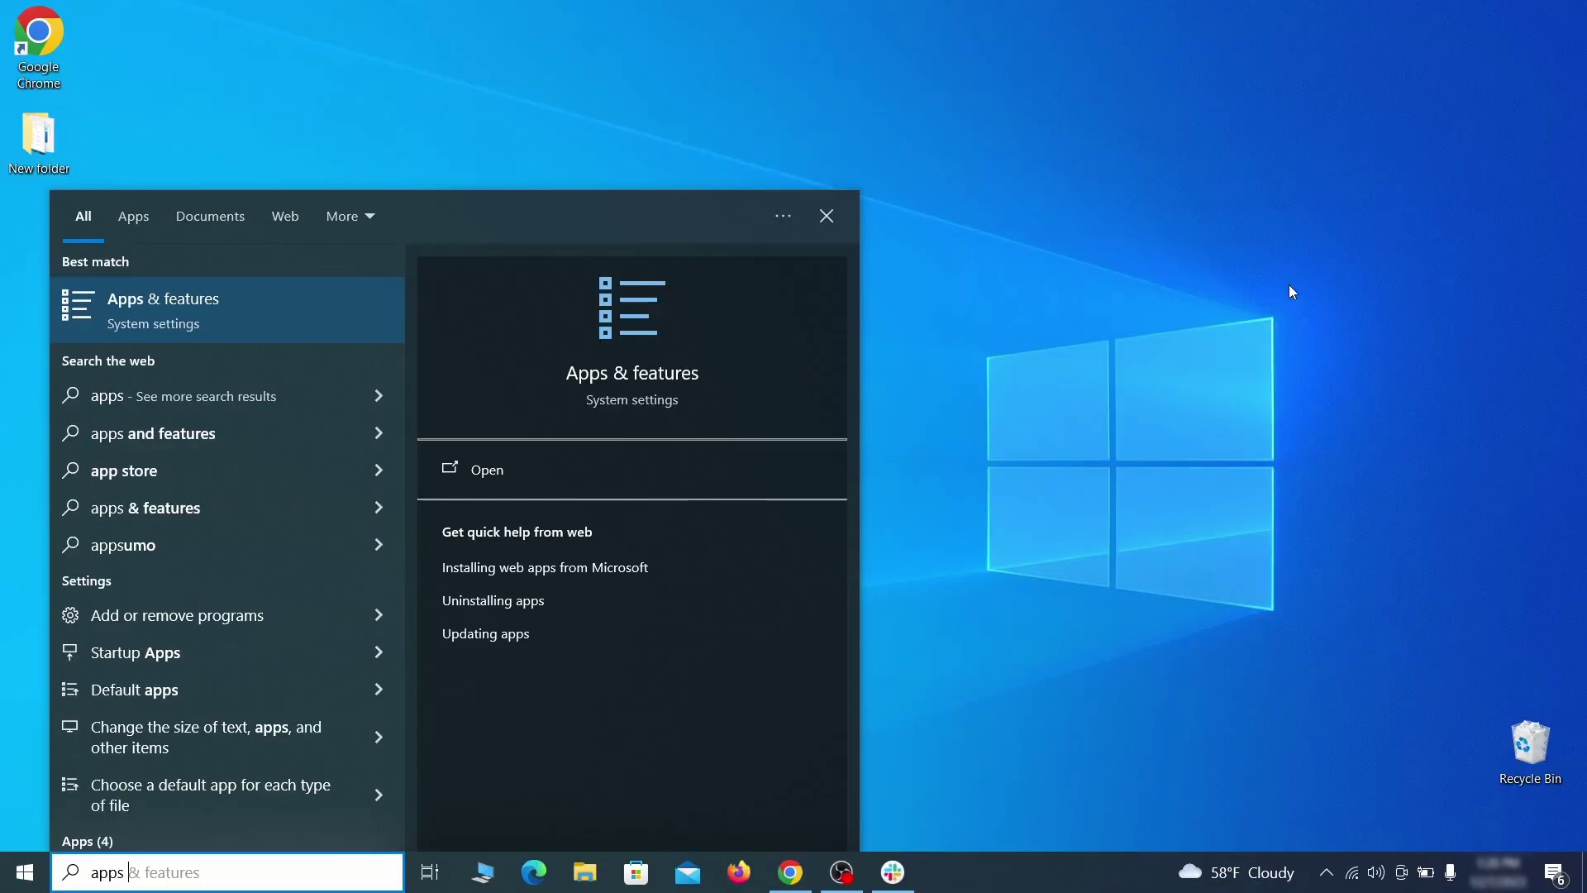
Open Apps & features and sort the installed apps by install date.
{"action": "type", "text": "features"}
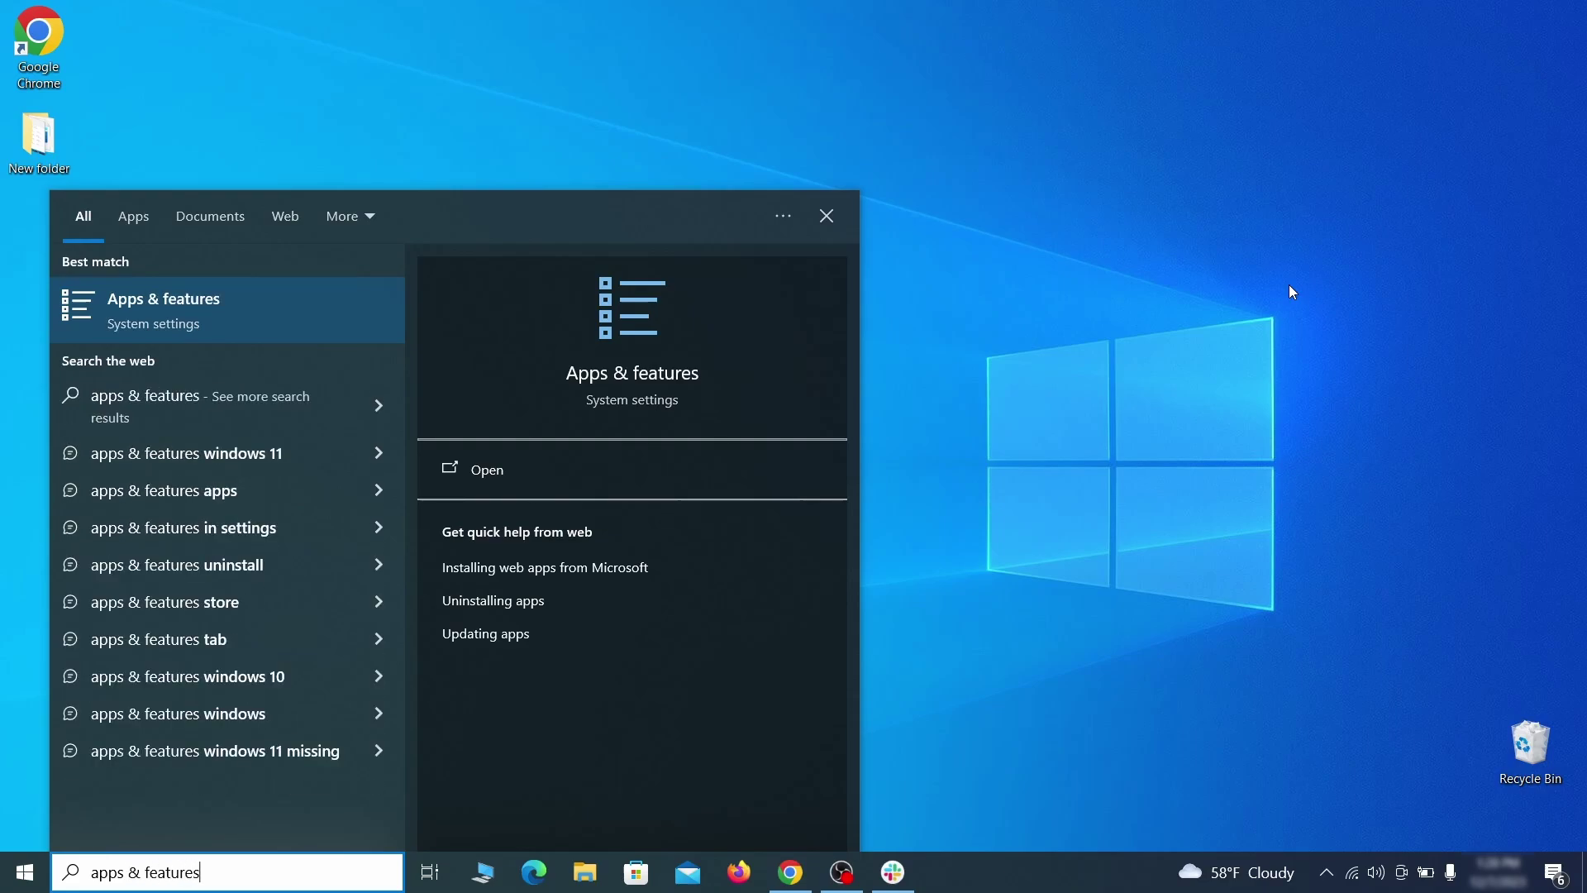
{"action": "key", "text": "Return"}
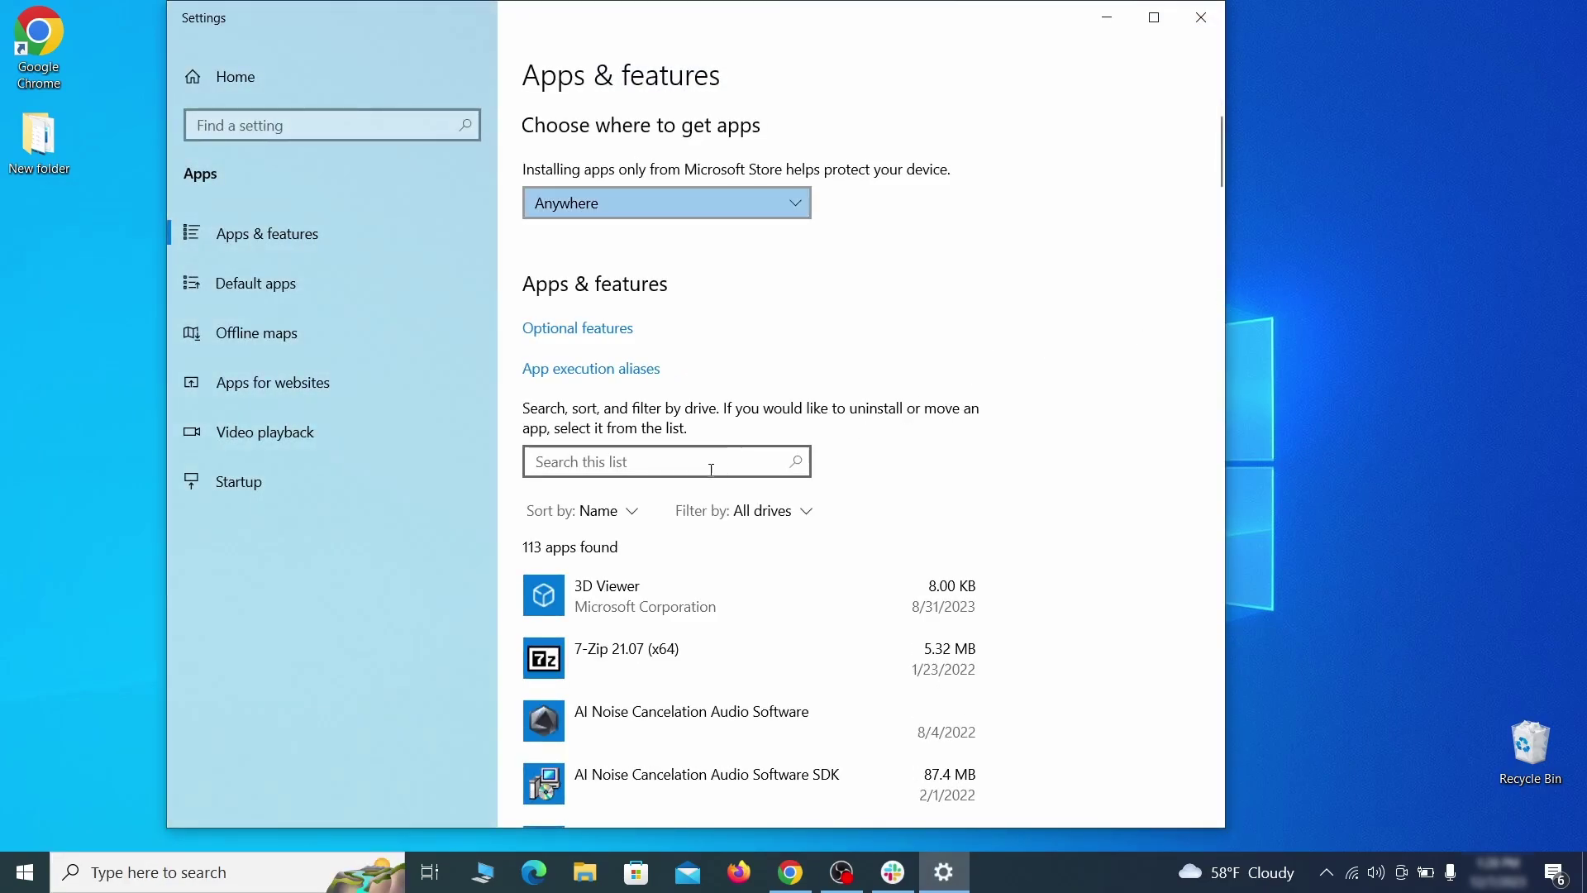
{"action": "left_click", "coordinate": [627, 512]}
{"action": "left_click", "coordinate": [596, 619]}
{"action": "scroll", "coordinate": [727, 587], "scroll_direction": "down", "scroll_amount": 2}
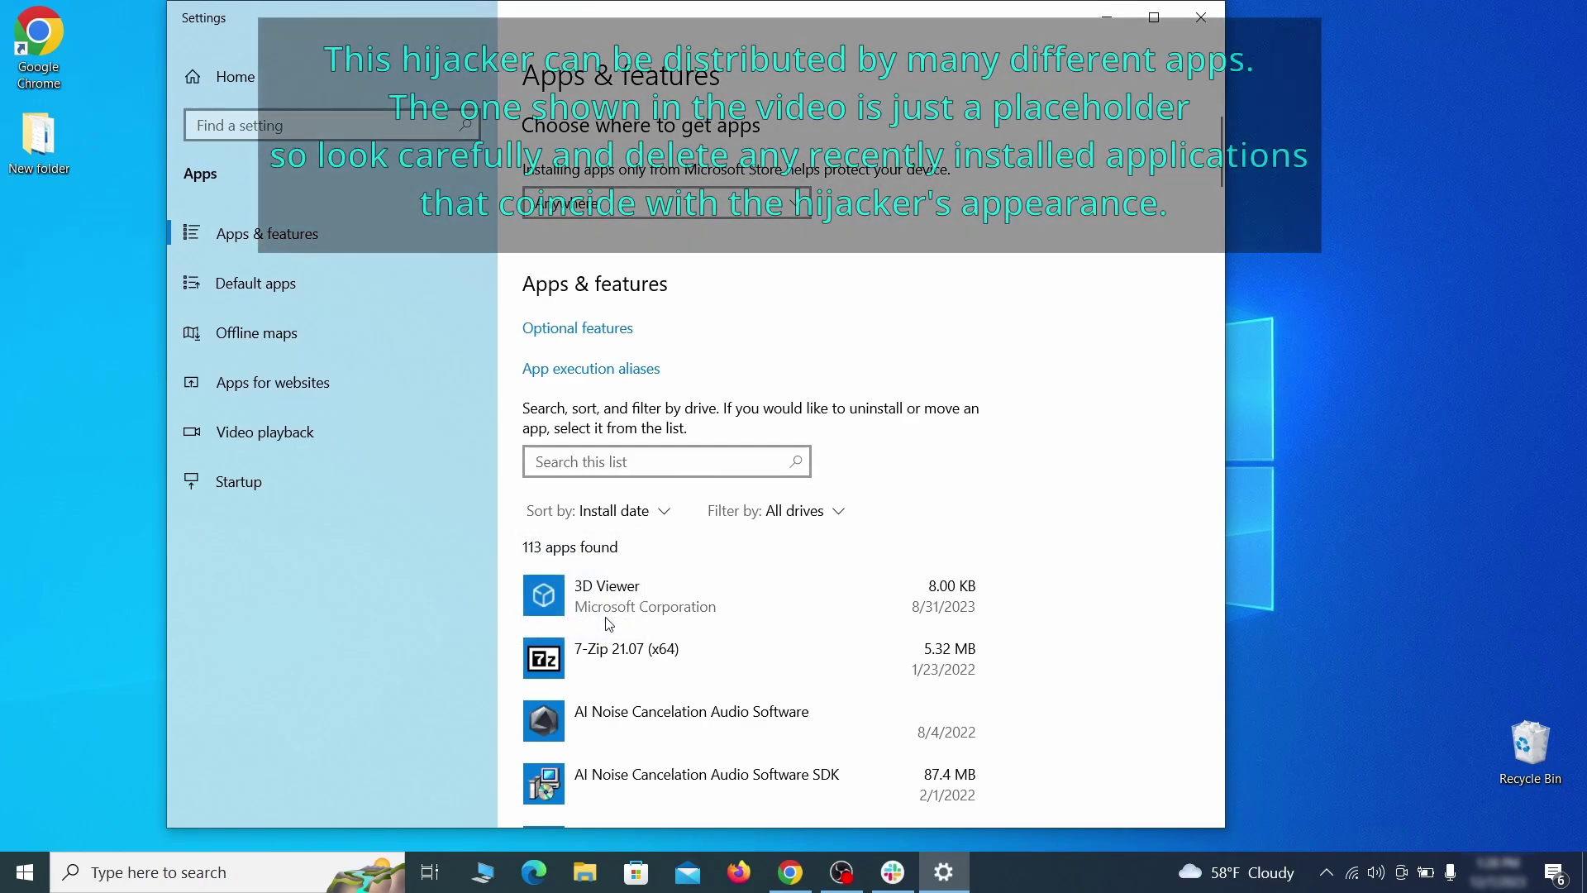
Uninstall Example Malware App, confirming and finishing the uninstall wizard.
{"action": "left_click", "coordinate": [810, 591]}
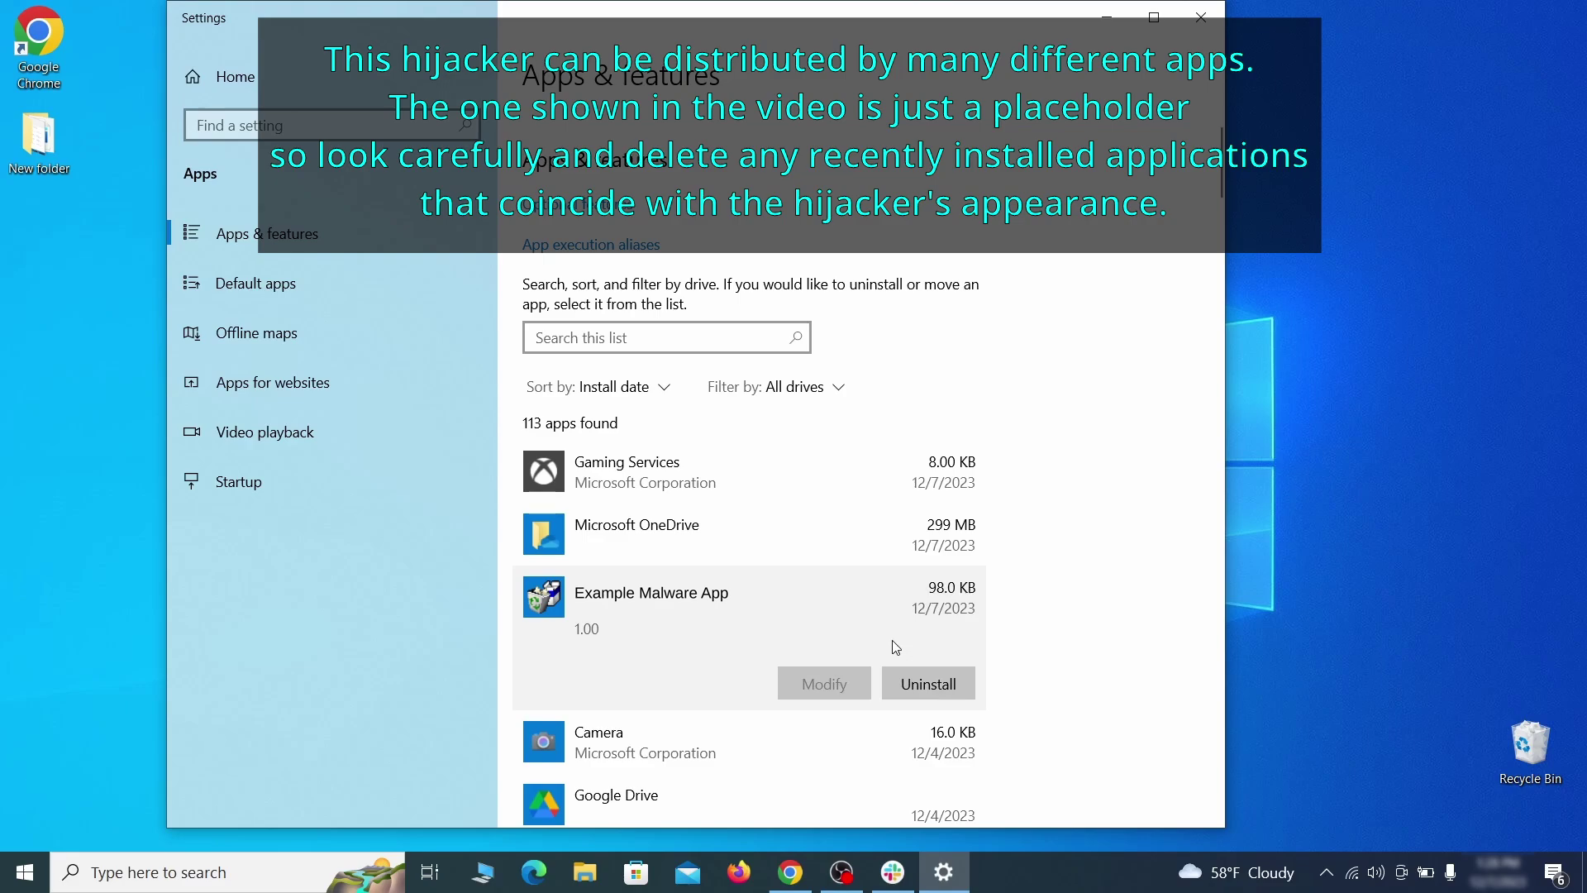
{"action": "left_click", "coordinate": [947, 679]}
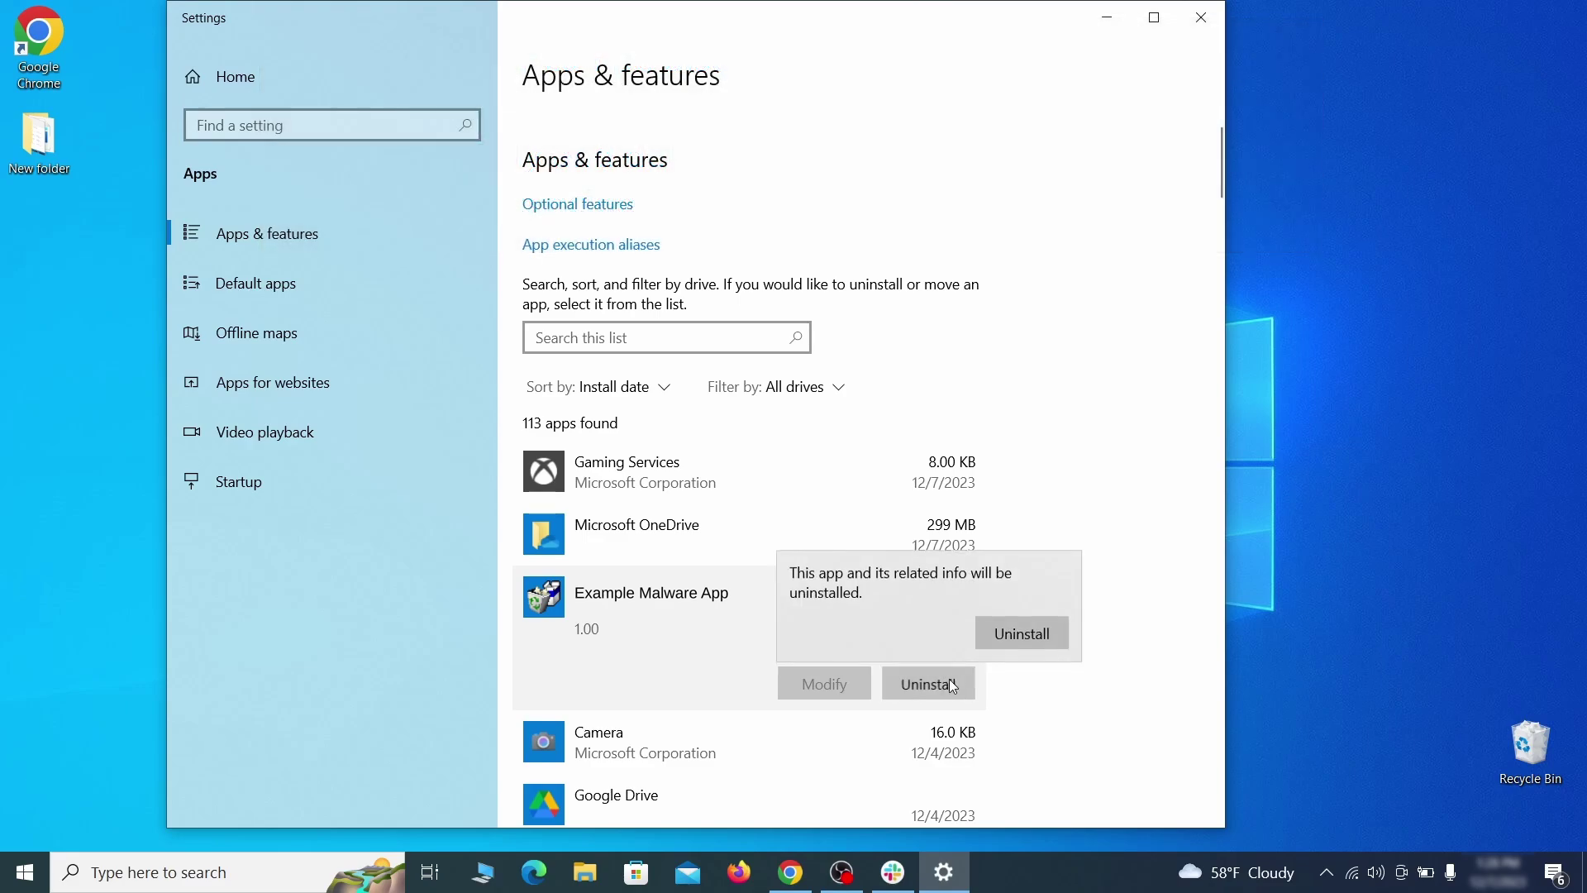
{"action": "left_click", "coordinate": [1053, 633]}
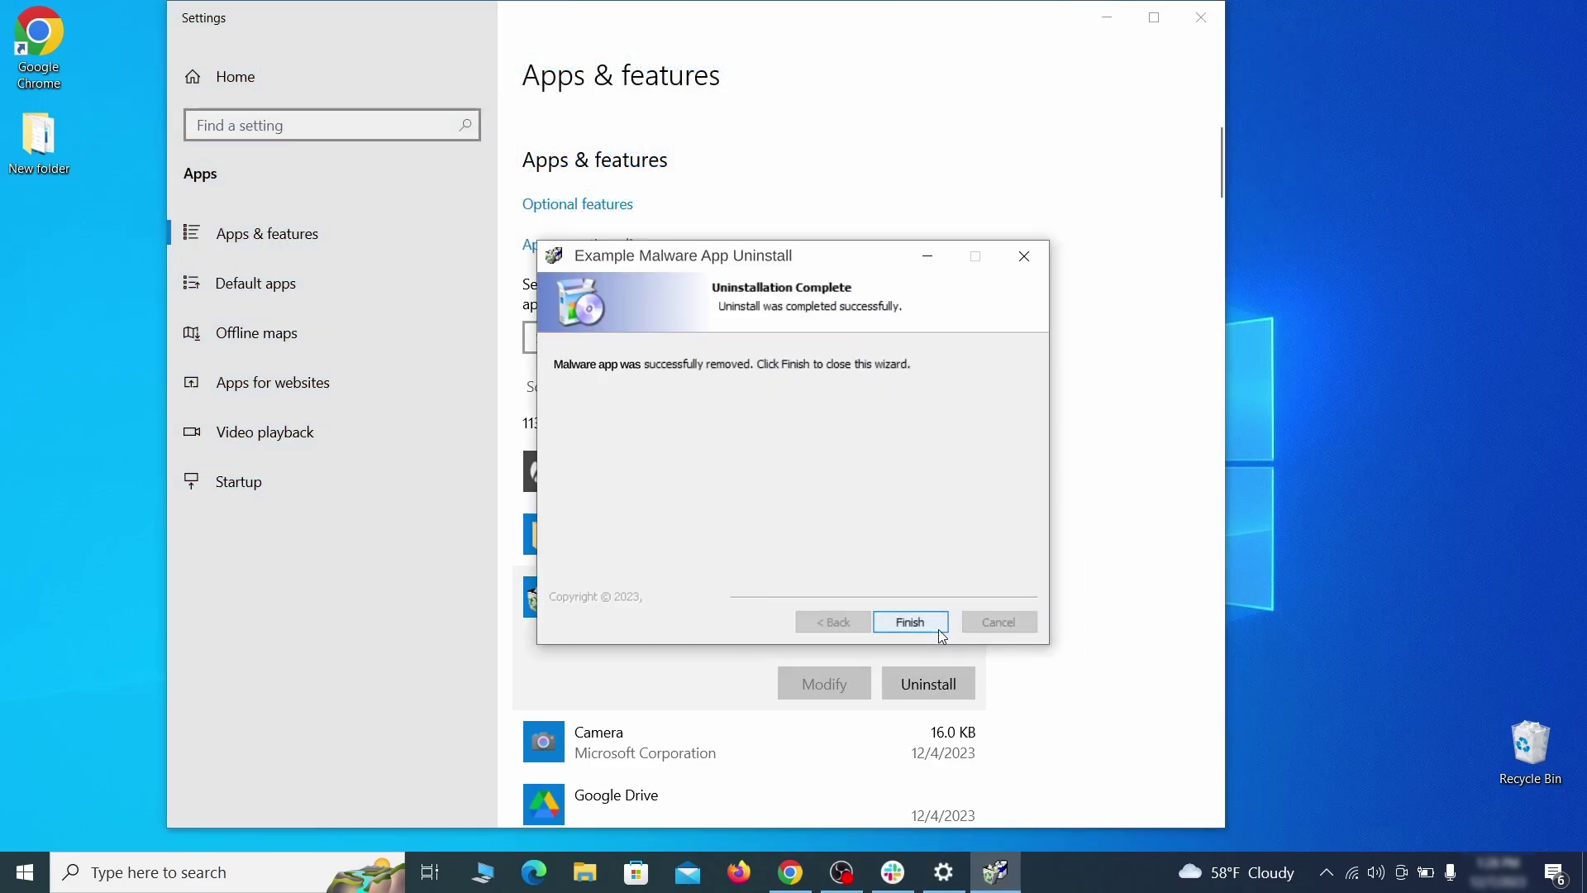
{"action": "left_click", "coordinate": [909, 622]}
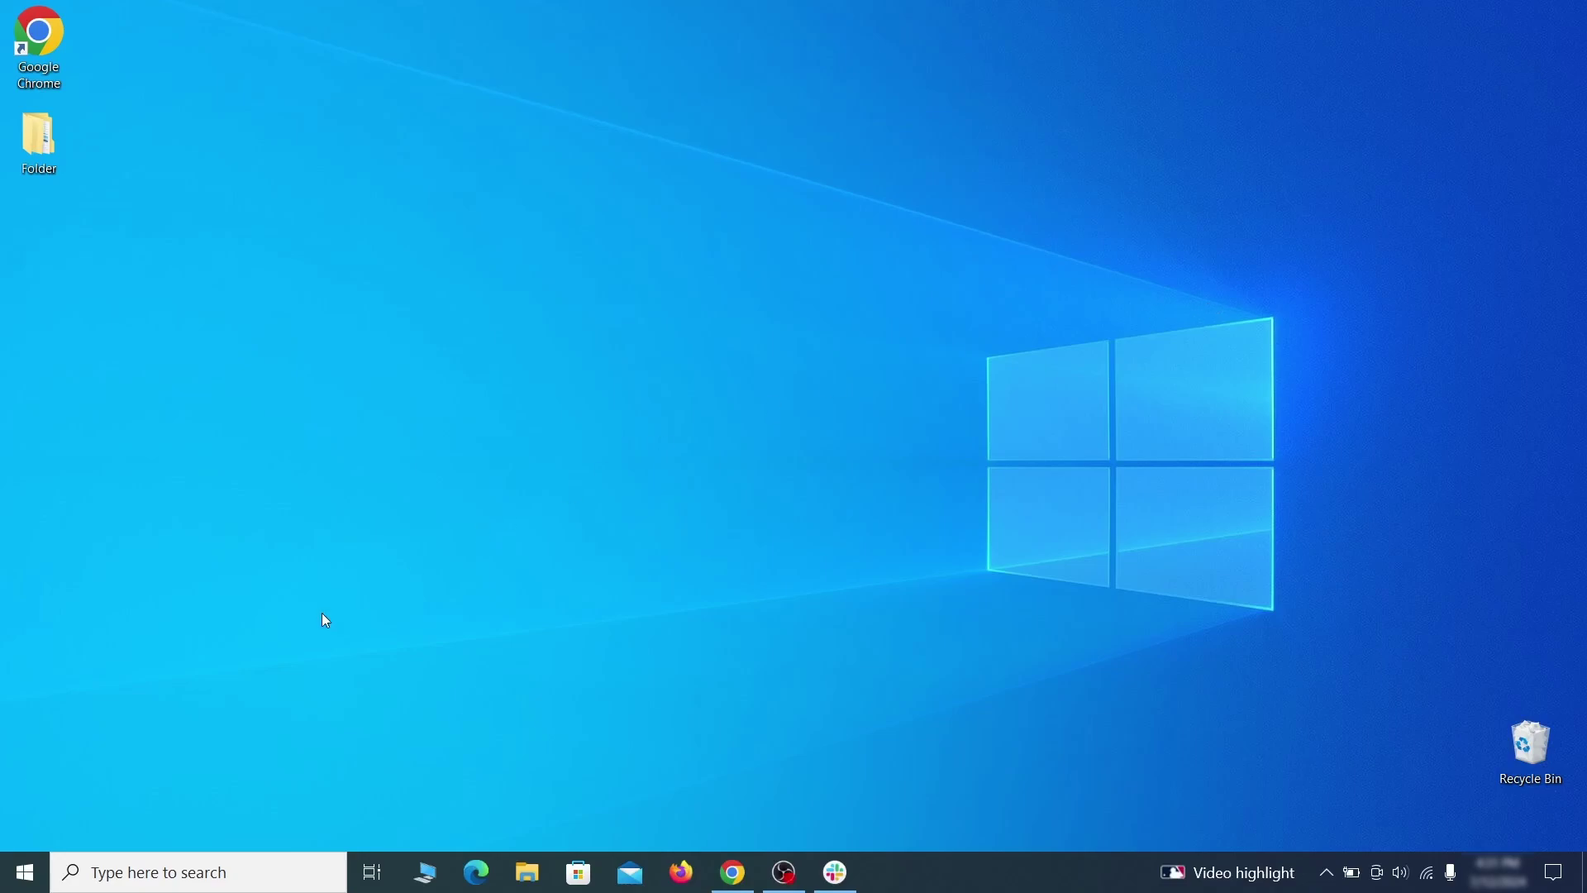
In File Explorer Options' View settings, choose Show hidden files, folders and drives, and apply it.
{"action": "left_click", "coordinate": [34, 872]}
{"action": "type", "text": "folder options"}
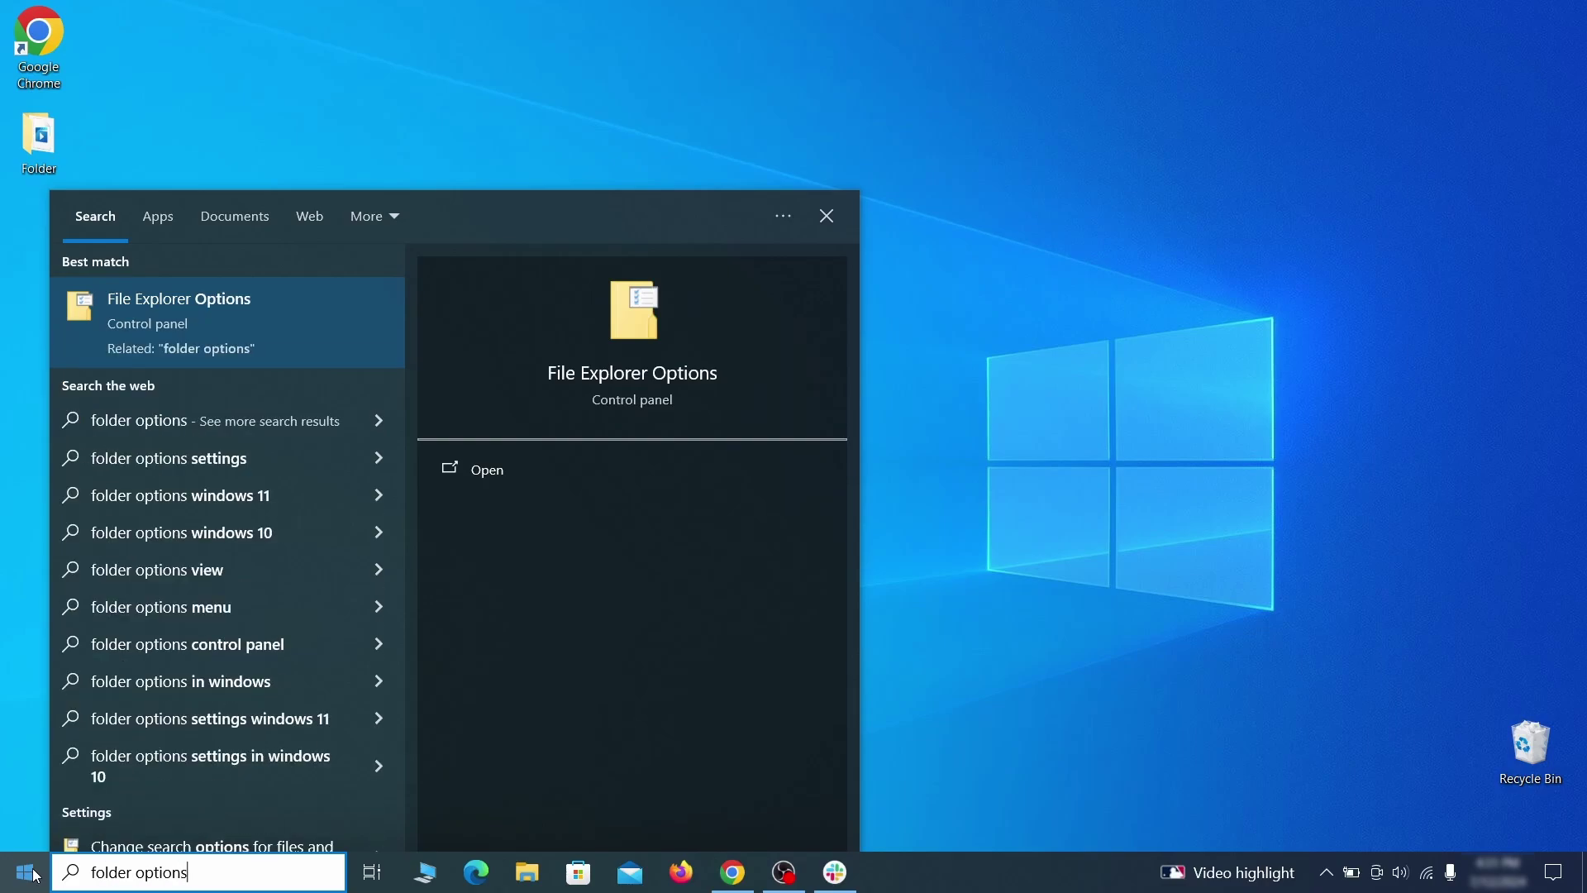
{"action": "key", "text": "Return"}
{"action": "left_click", "coordinate": [311, 202]}
{"action": "left_click", "coordinate": [297, 471]}
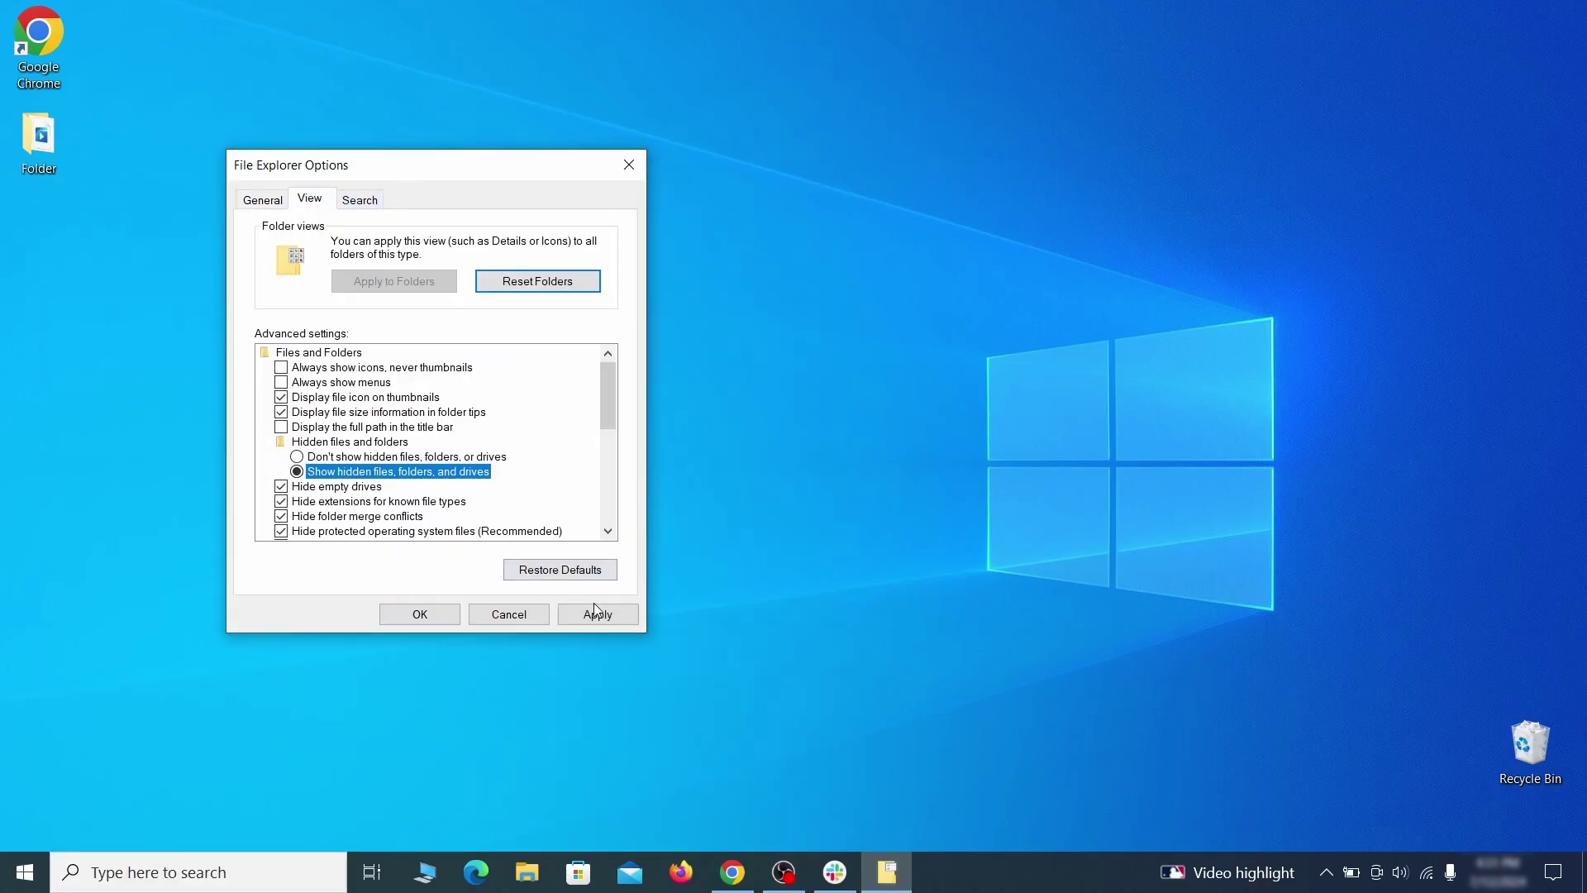
{"action": "left_click", "coordinate": [457, 615]}
{"action": "left_click", "coordinate": [420, 615]}
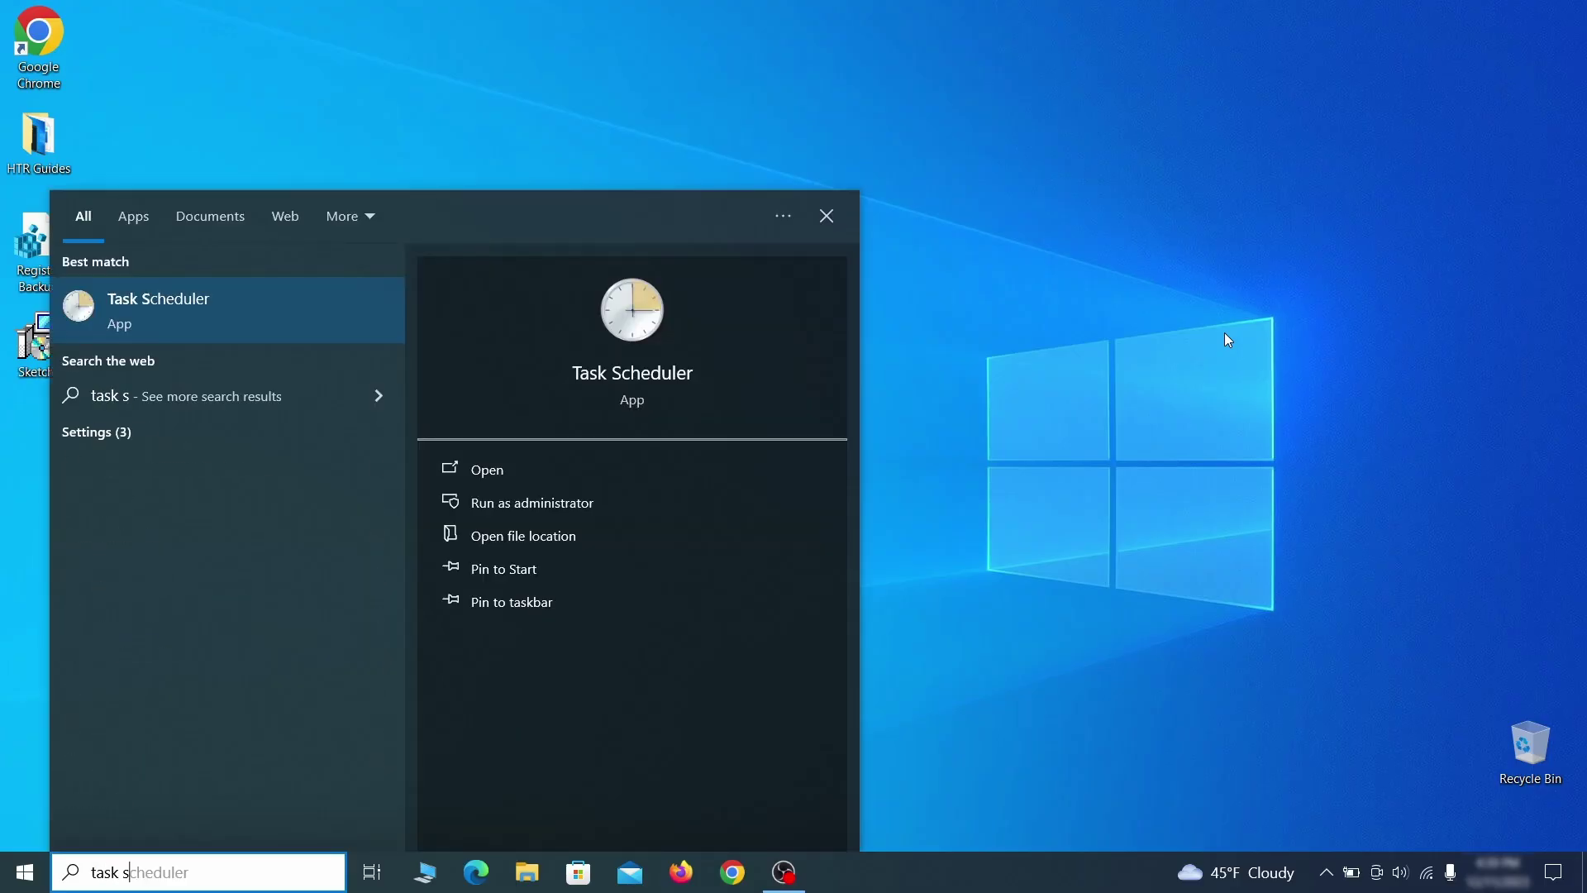
In Task Scheduler Library, inspect the Example Malware App task's trigger and action in its properties.
{"action": "type", "text": "uler"}
{"action": "key", "text": "Return"}
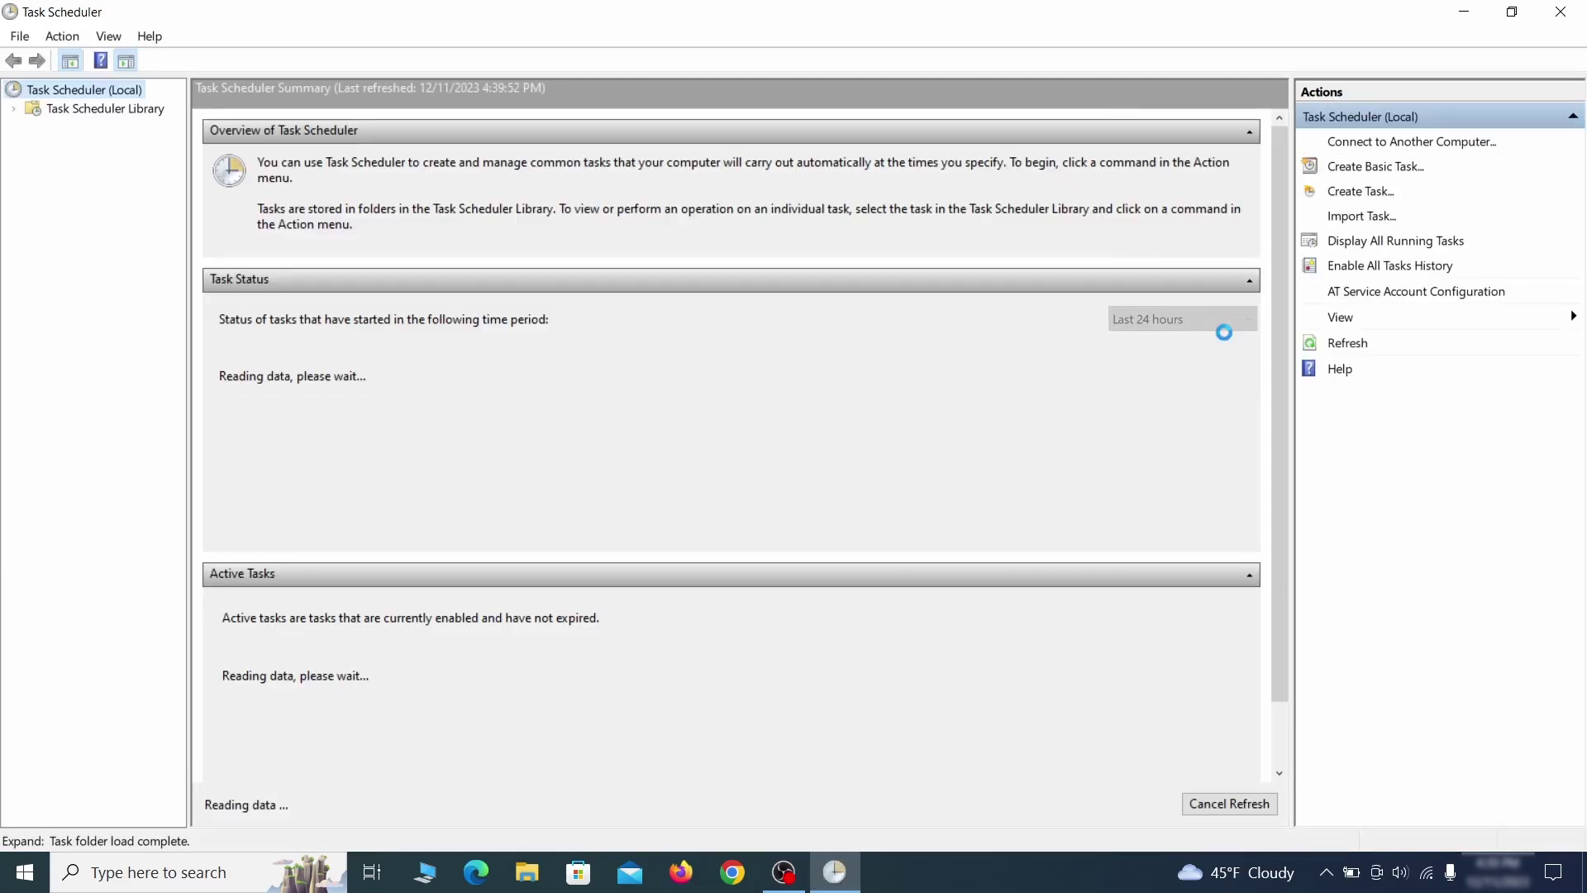
{"action": "left_click", "coordinate": [106, 108]}
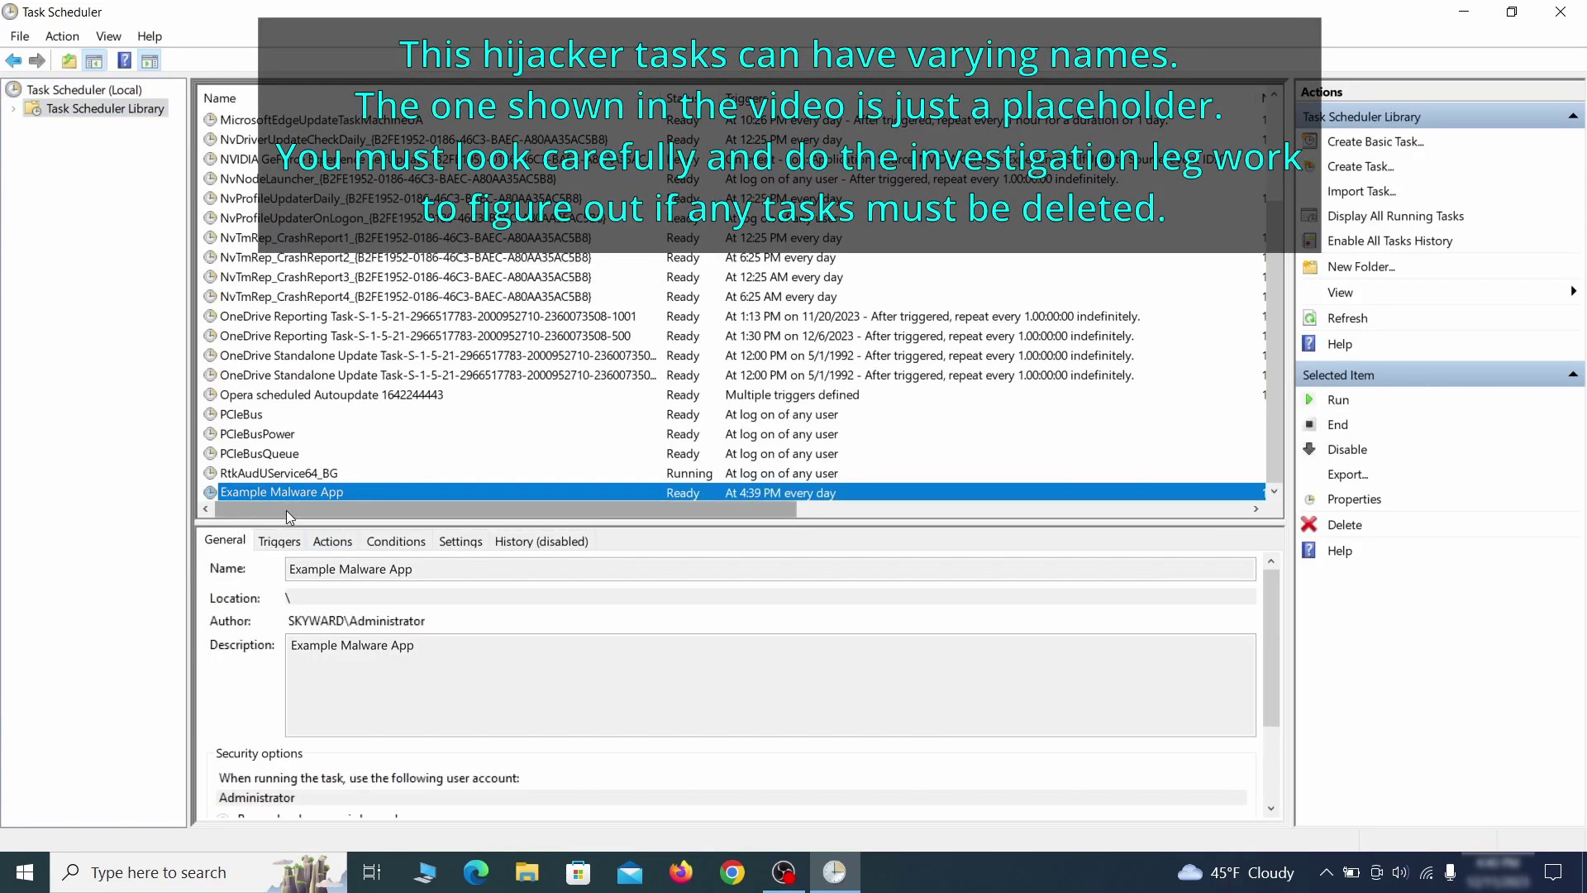
{"action": "right_click", "coordinate": [455, 495]}
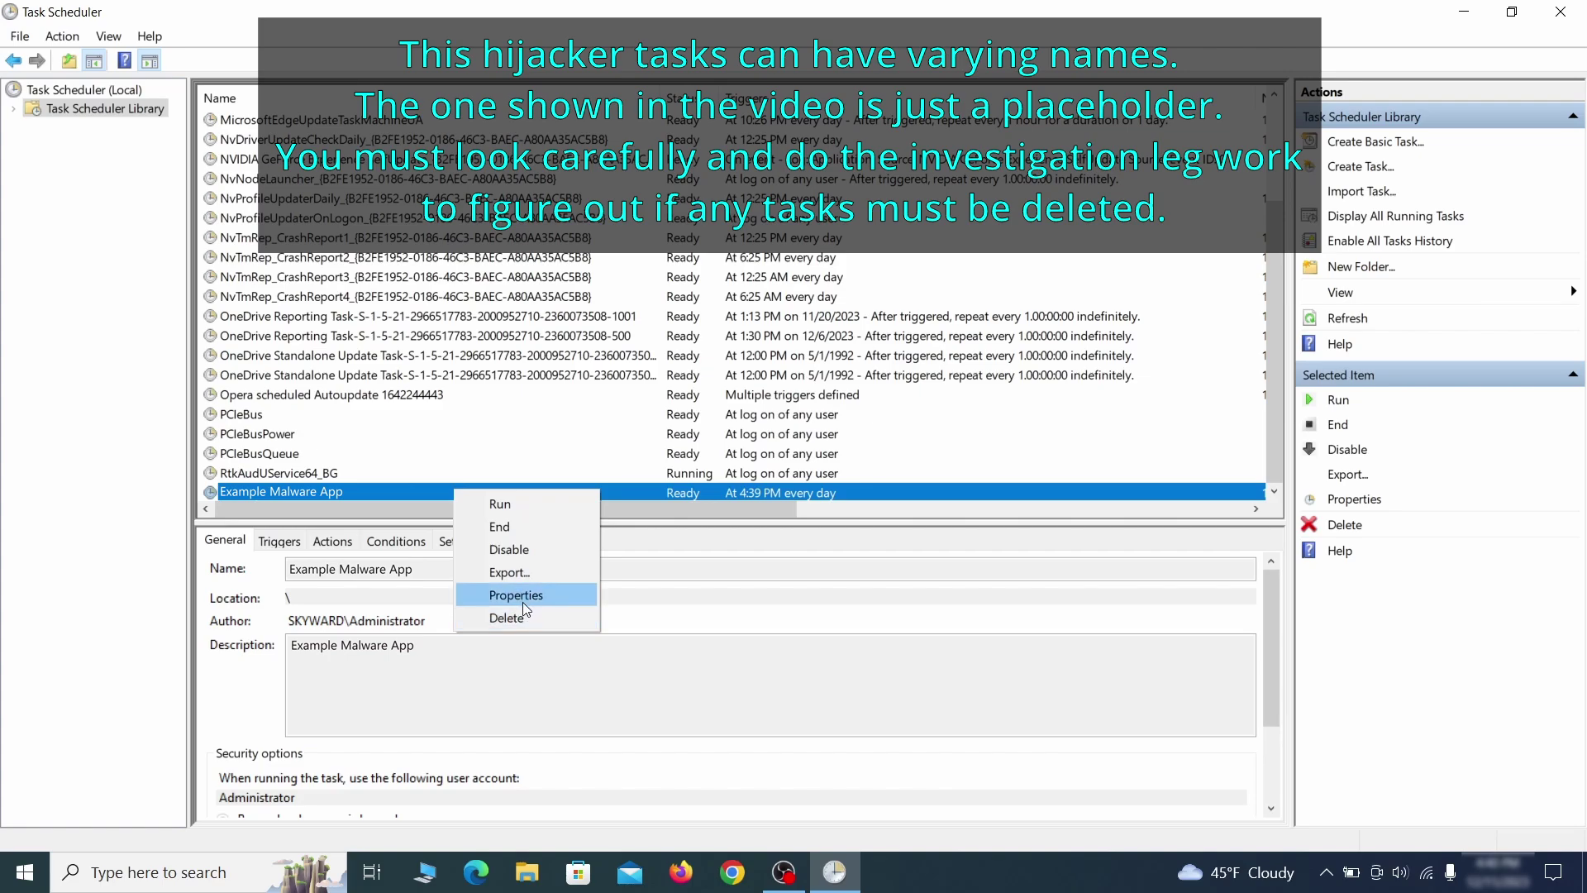
{"action": "left_click", "coordinate": [515, 595]}
{"action": "left_click", "coordinate": [182, 135]}
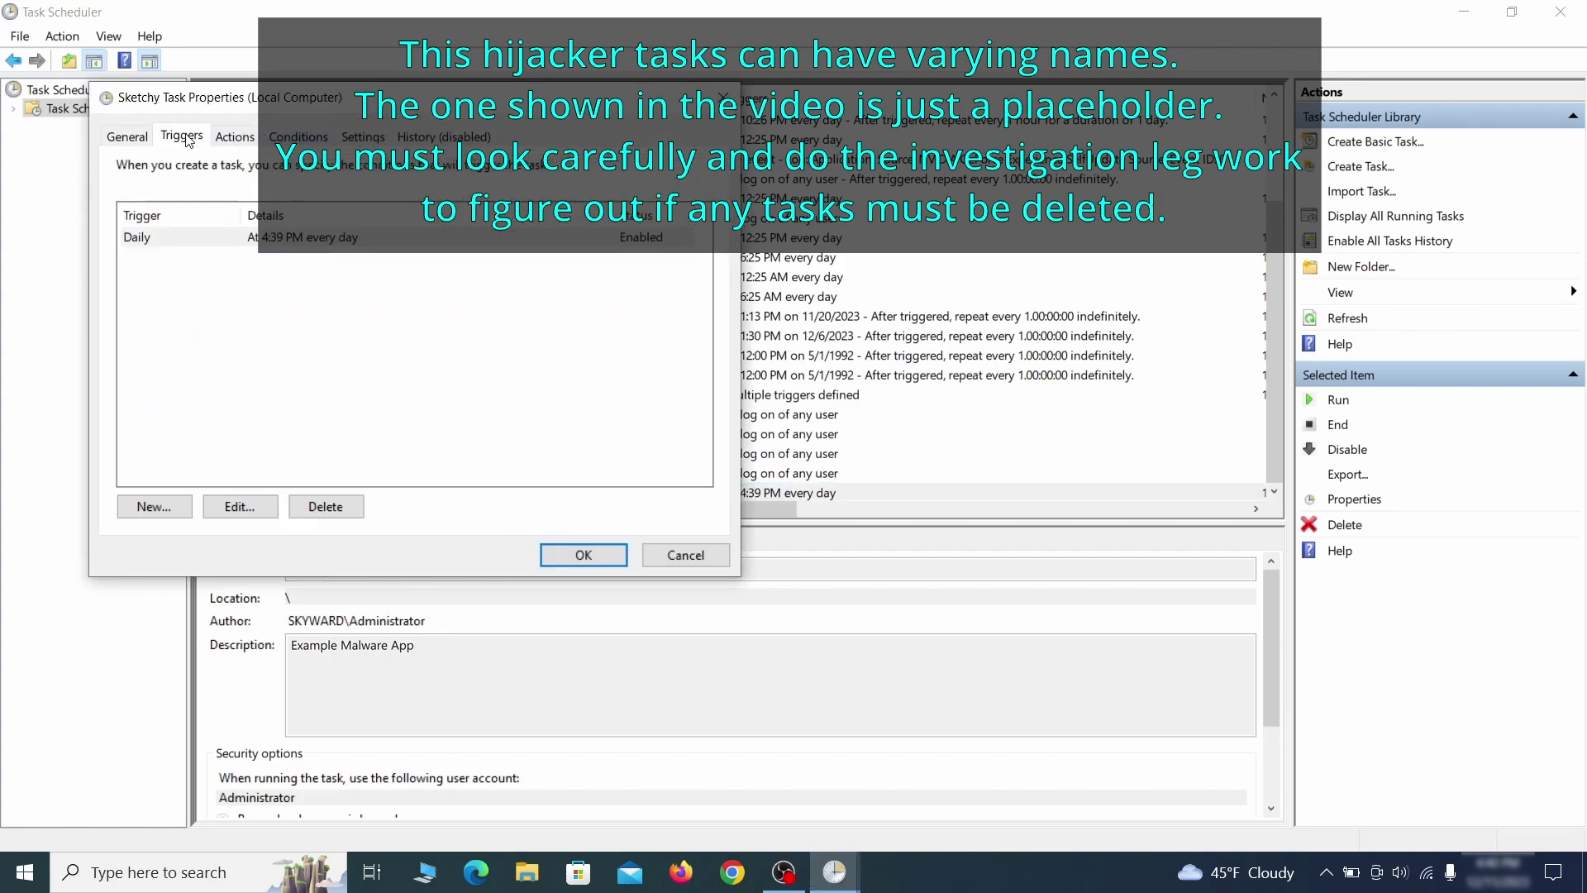
{"action": "left_click", "coordinate": [235, 136]}
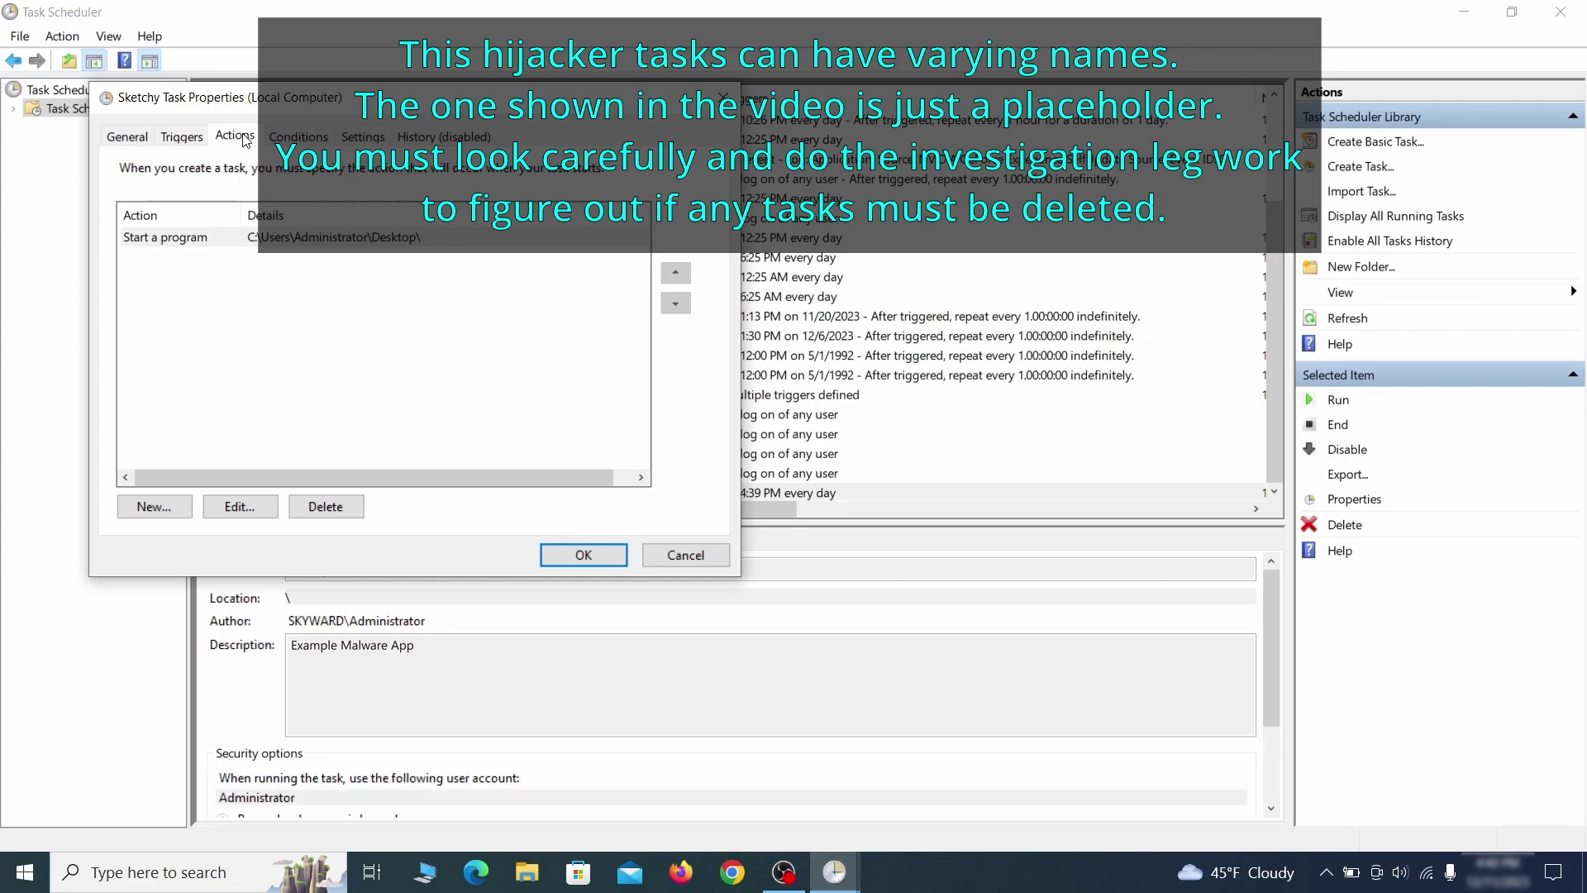
Close the properties and delete the Example Malware App task.
{"action": "key", "text": "Escape"}
{"action": "right_click", "coordinate": [509, 491]}
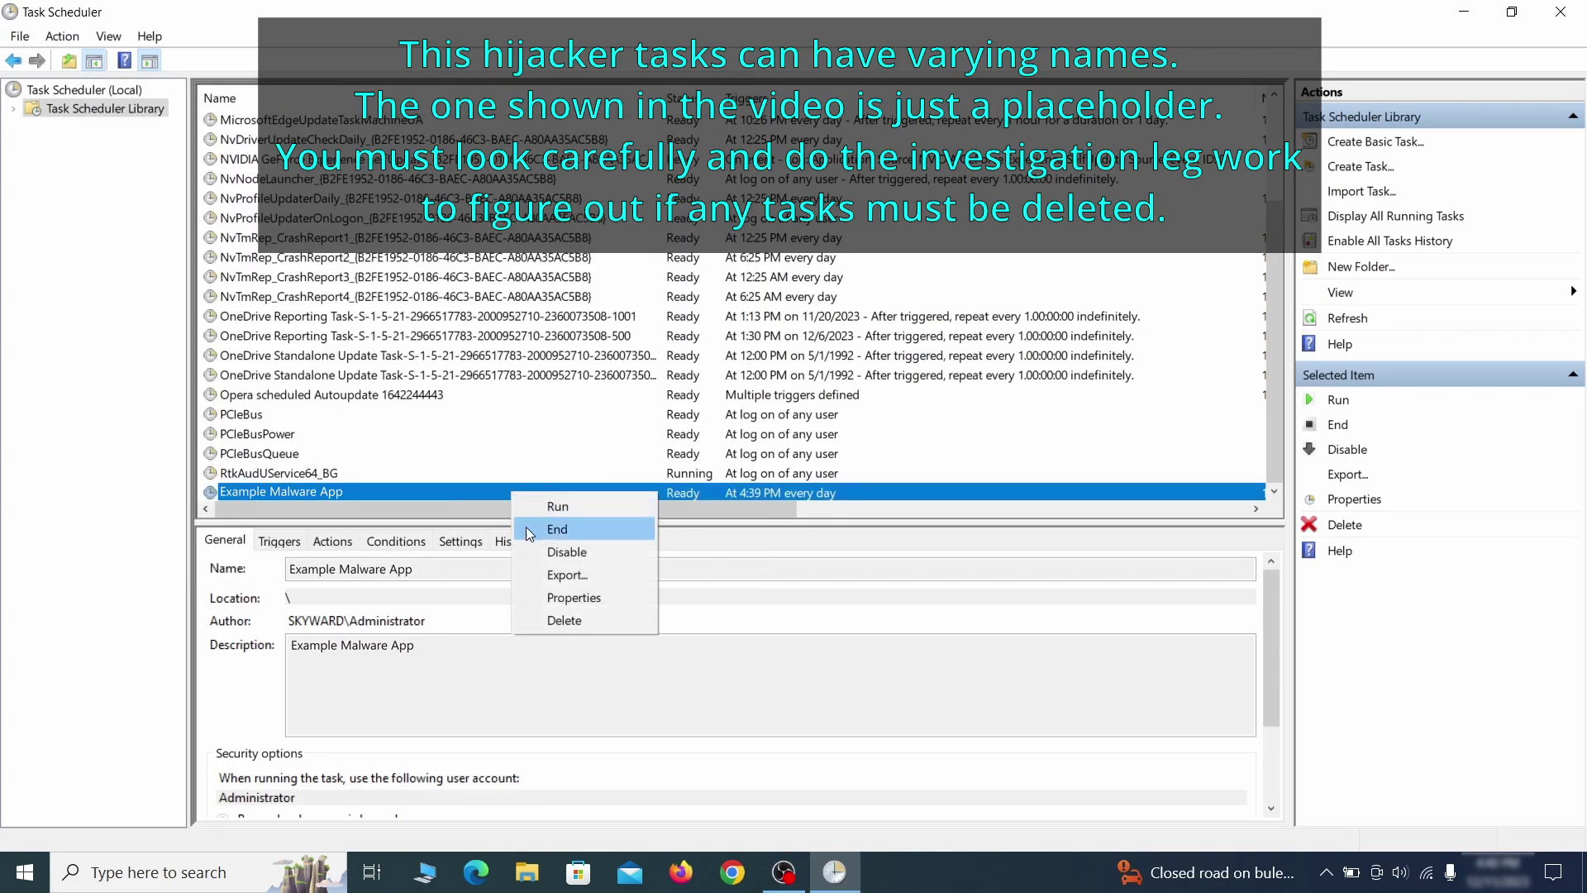
{"action": "left_click", "coordinate": [564, 620]}
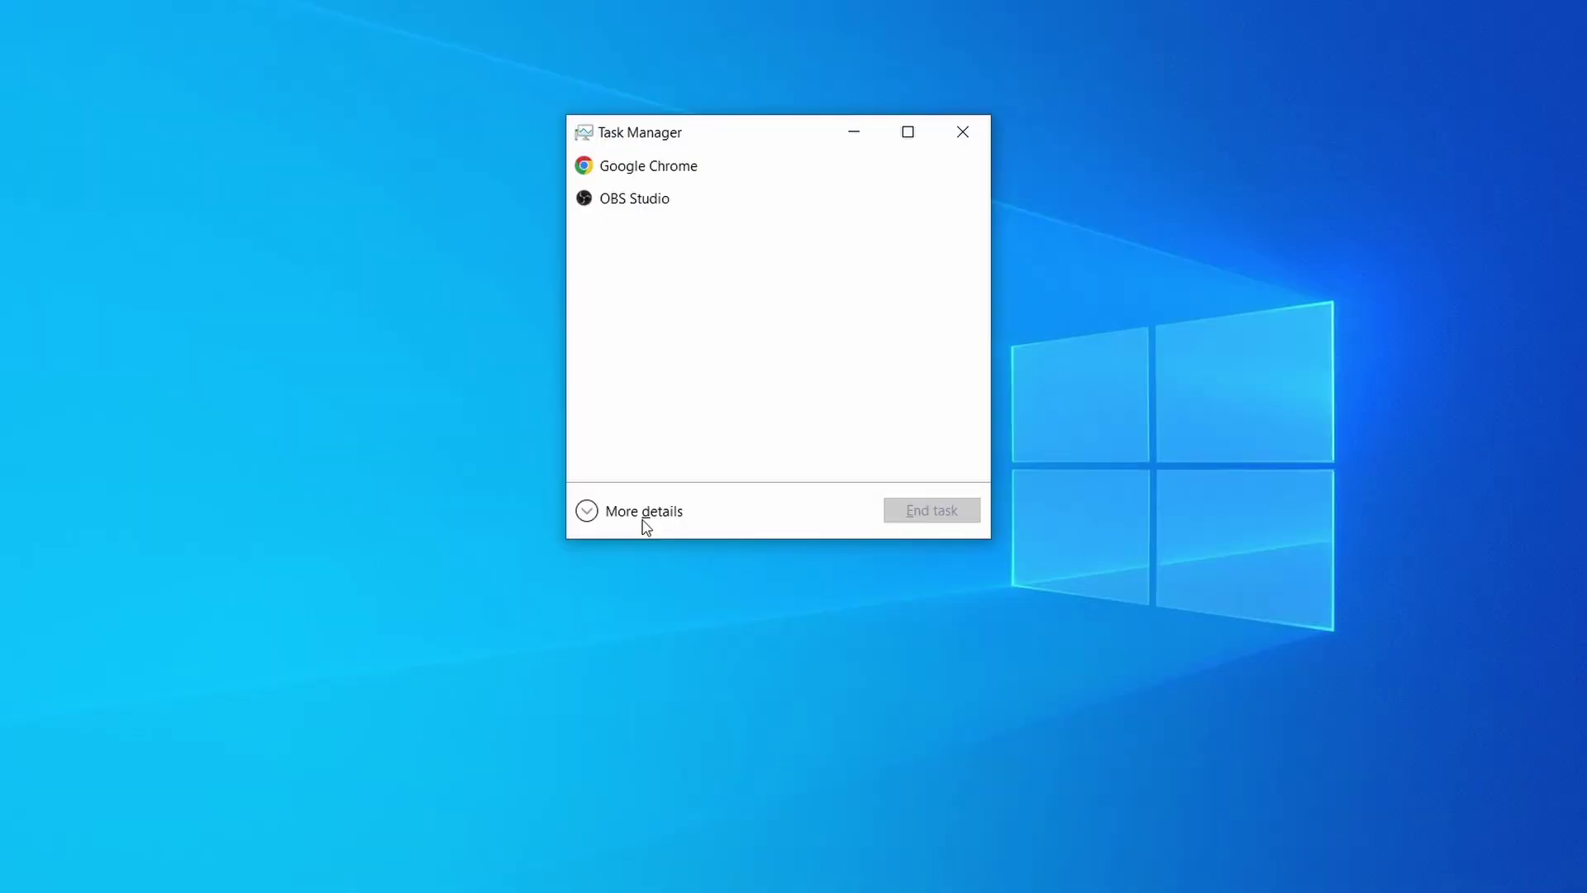
Sort Task Manager processes by memory, open Example Malware Process's file location, and delete its three files.
{"action": "left_click", "coordinate": [588, 512]}
{"action": "left_click", "coordinate": [778, 185]}
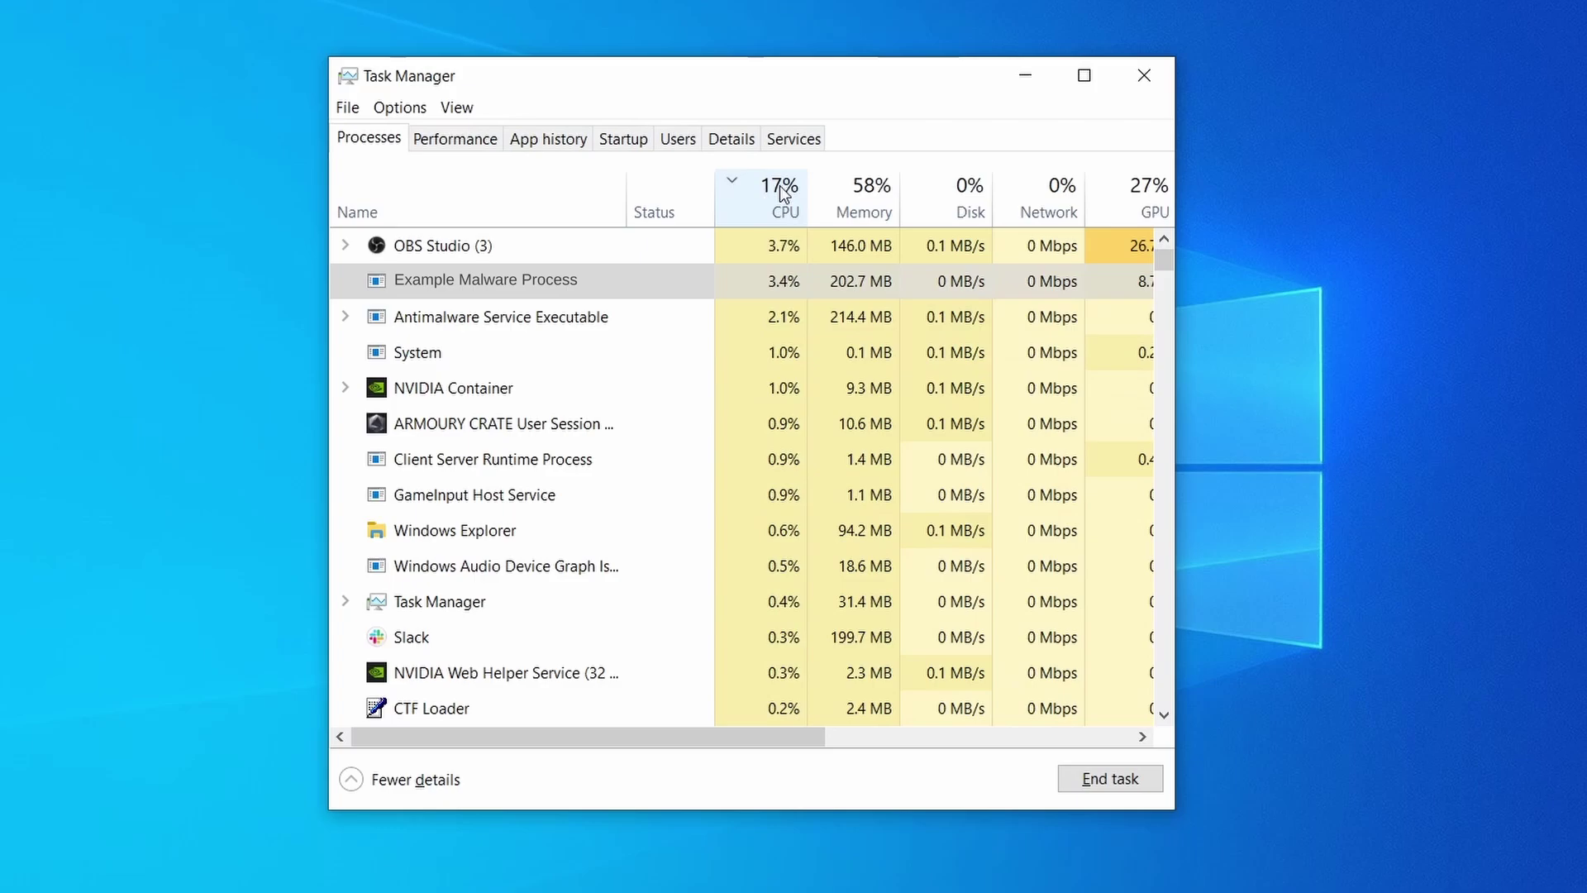
{"action": "left_click", "coordinate": [864, 195]}
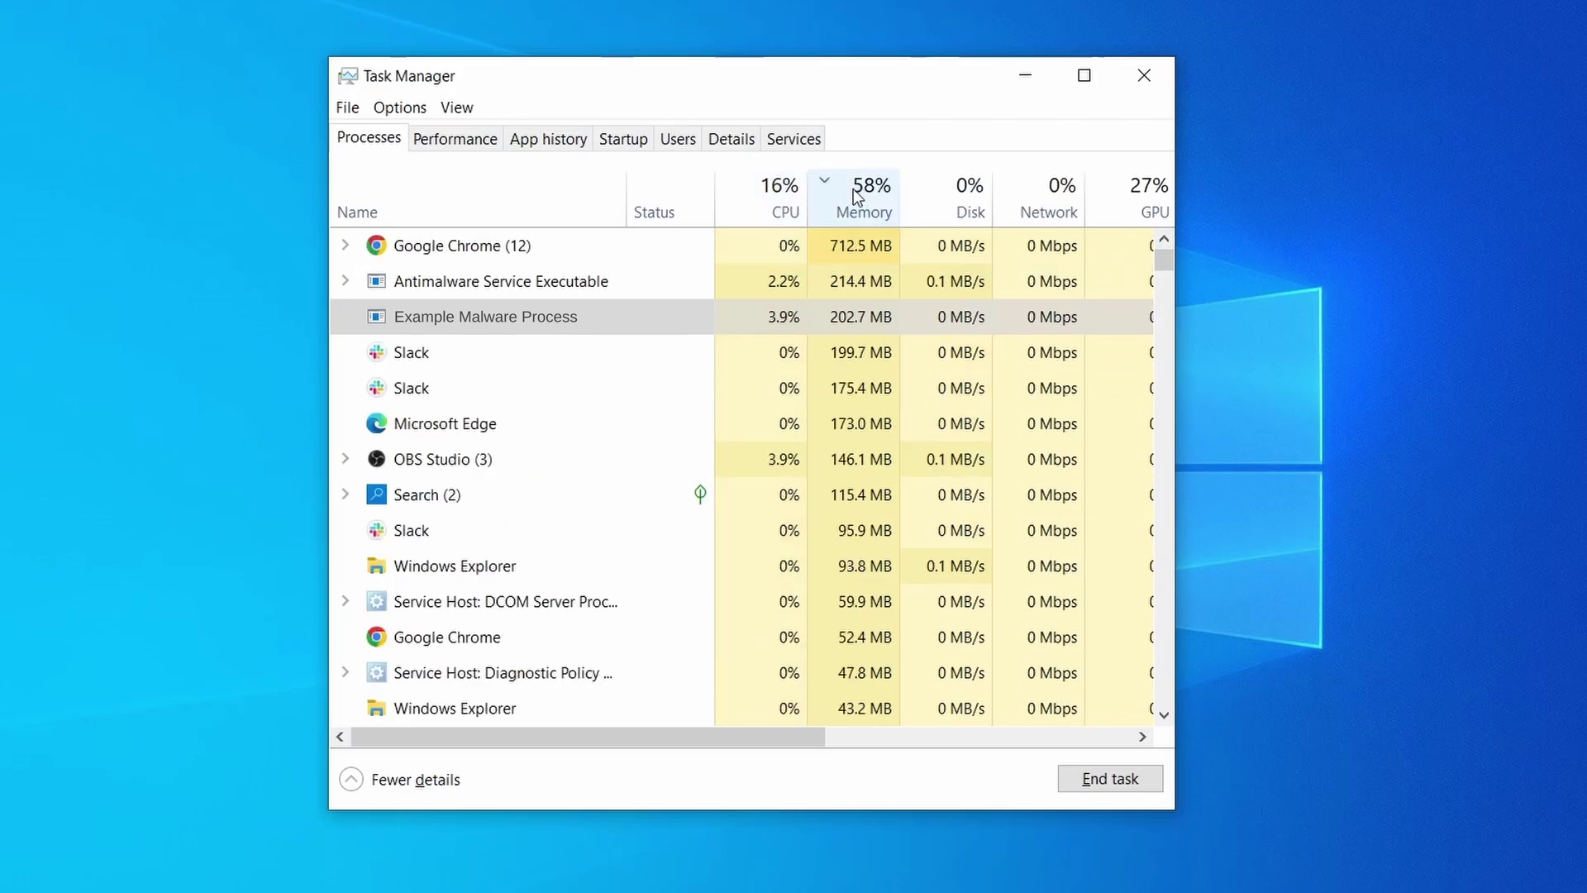
{"action": "right_click", "coordinate": [758, 317]}
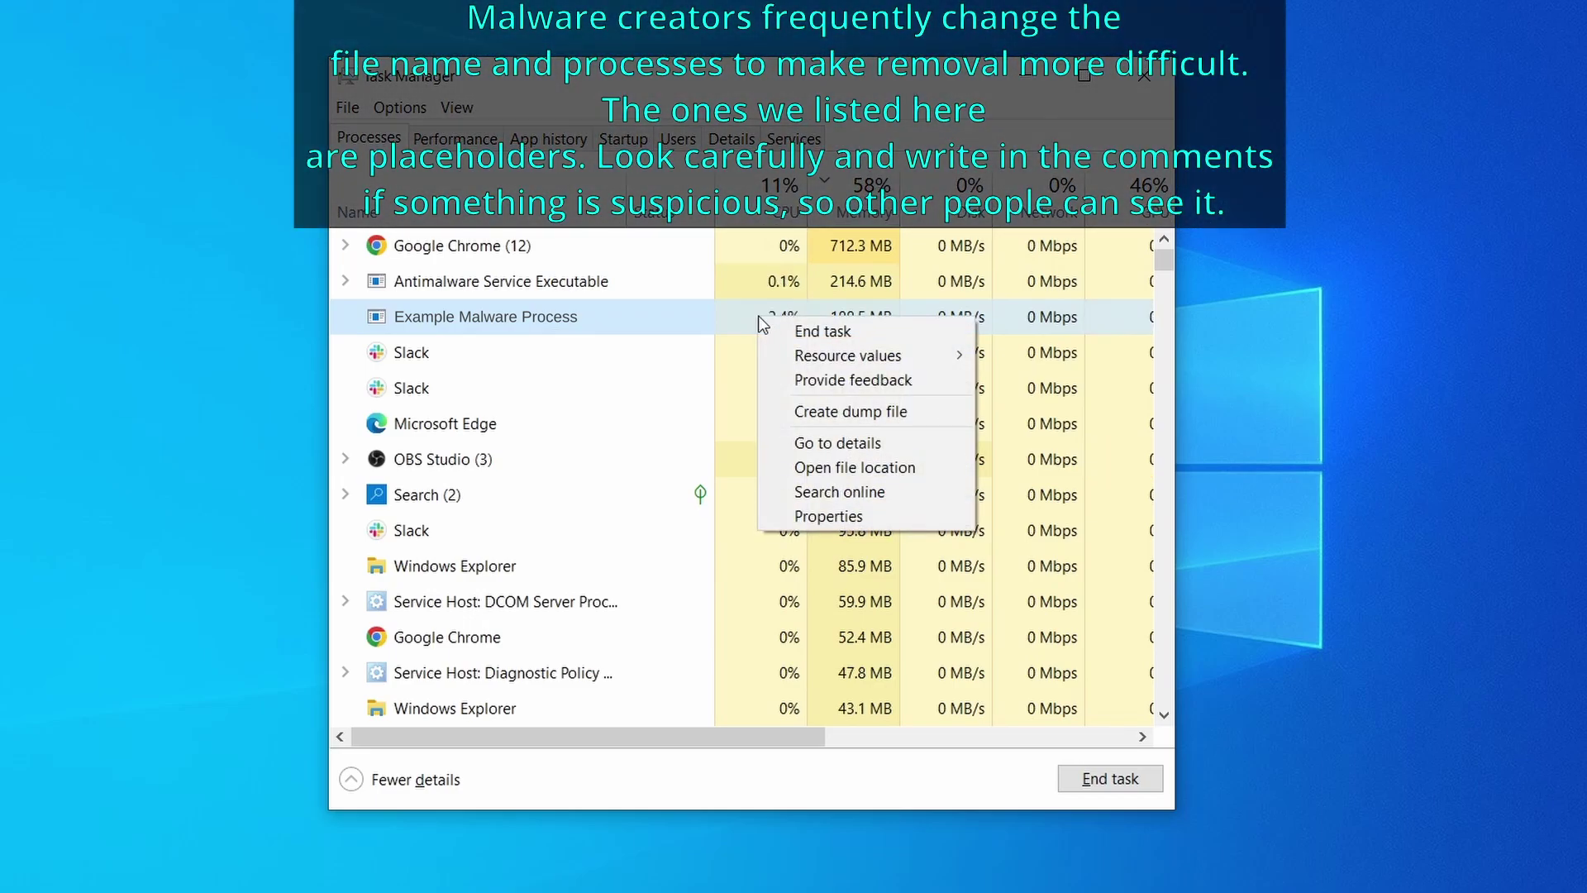
{"action": "left_click", "coordinate": [857, 468]}
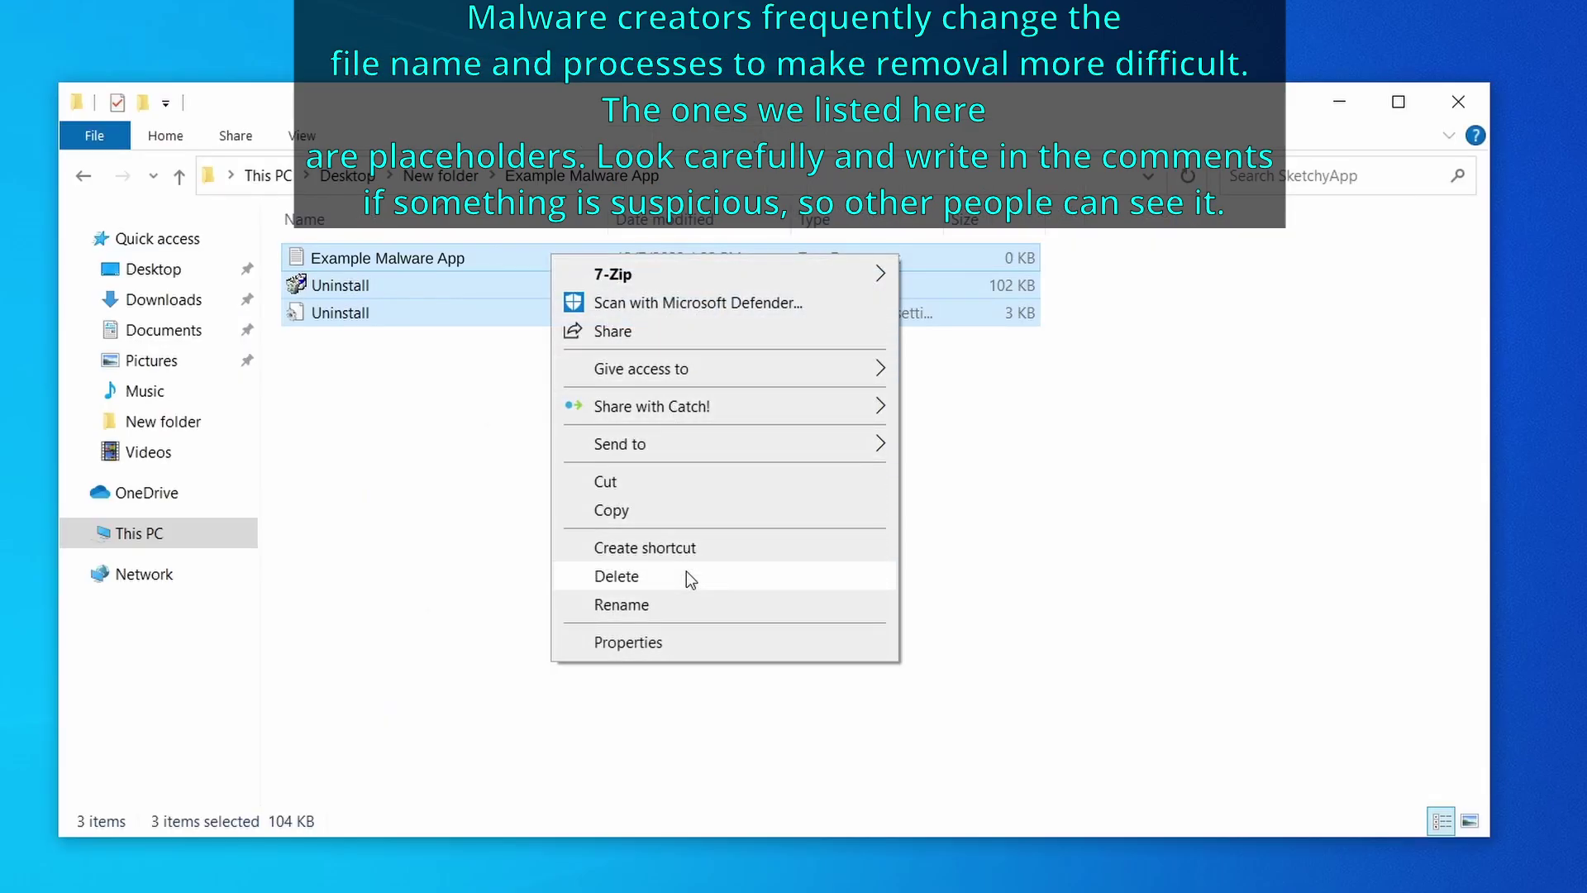
{"action": "left_click", "coordinate": [686, 570]}
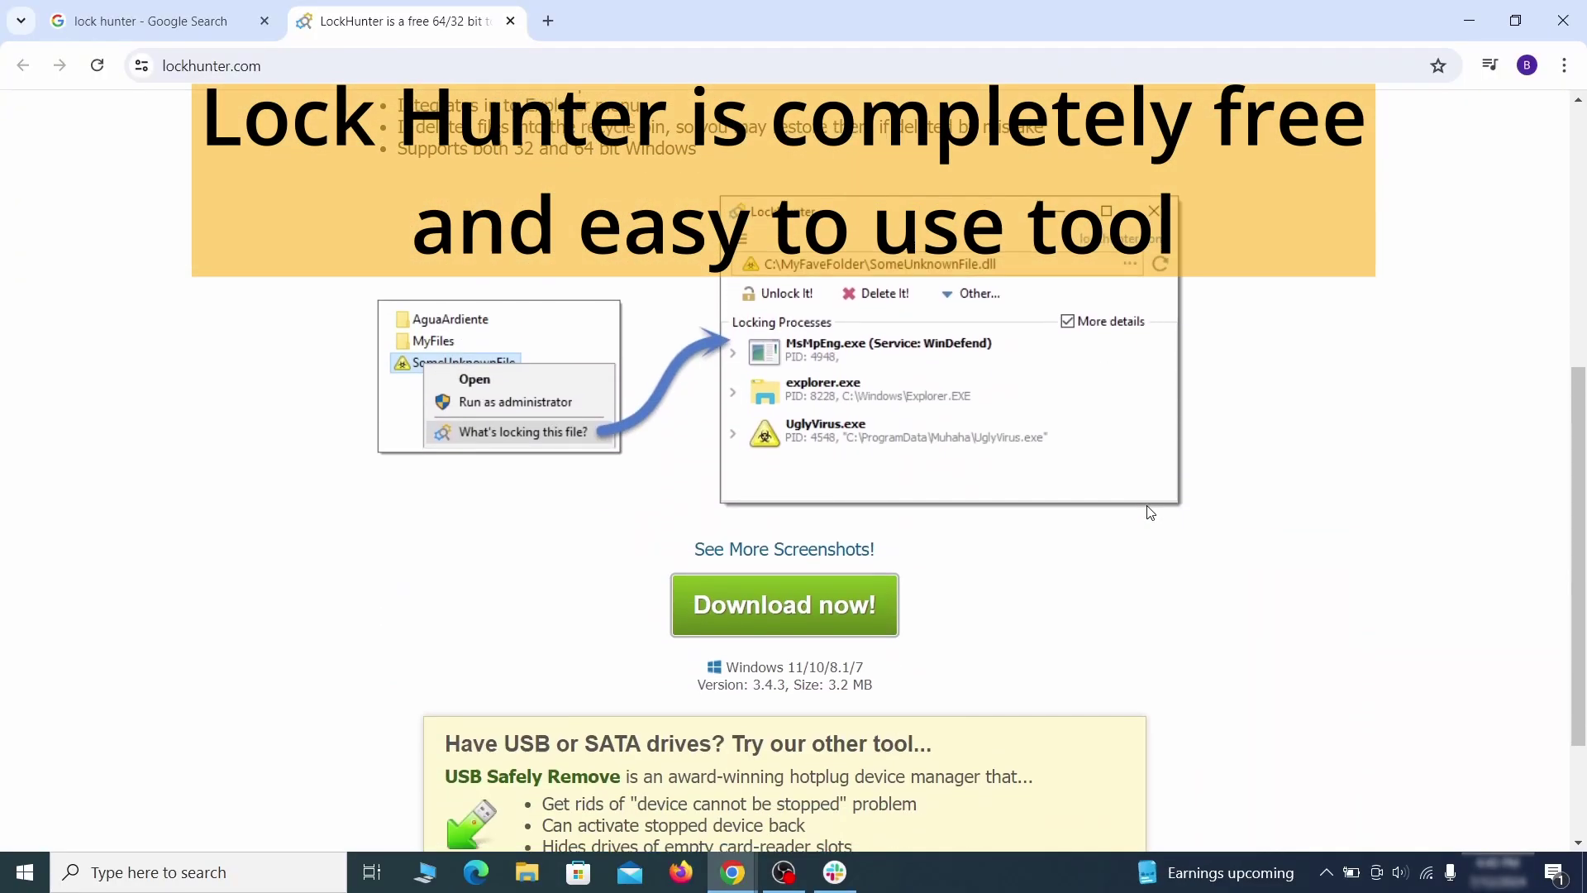
Download LockHunter from lockhunter.com and install it.
{"action": "scroll", "coordinate": [1149, 513], "scroll_direction": "down", "scroll_amount": 1}
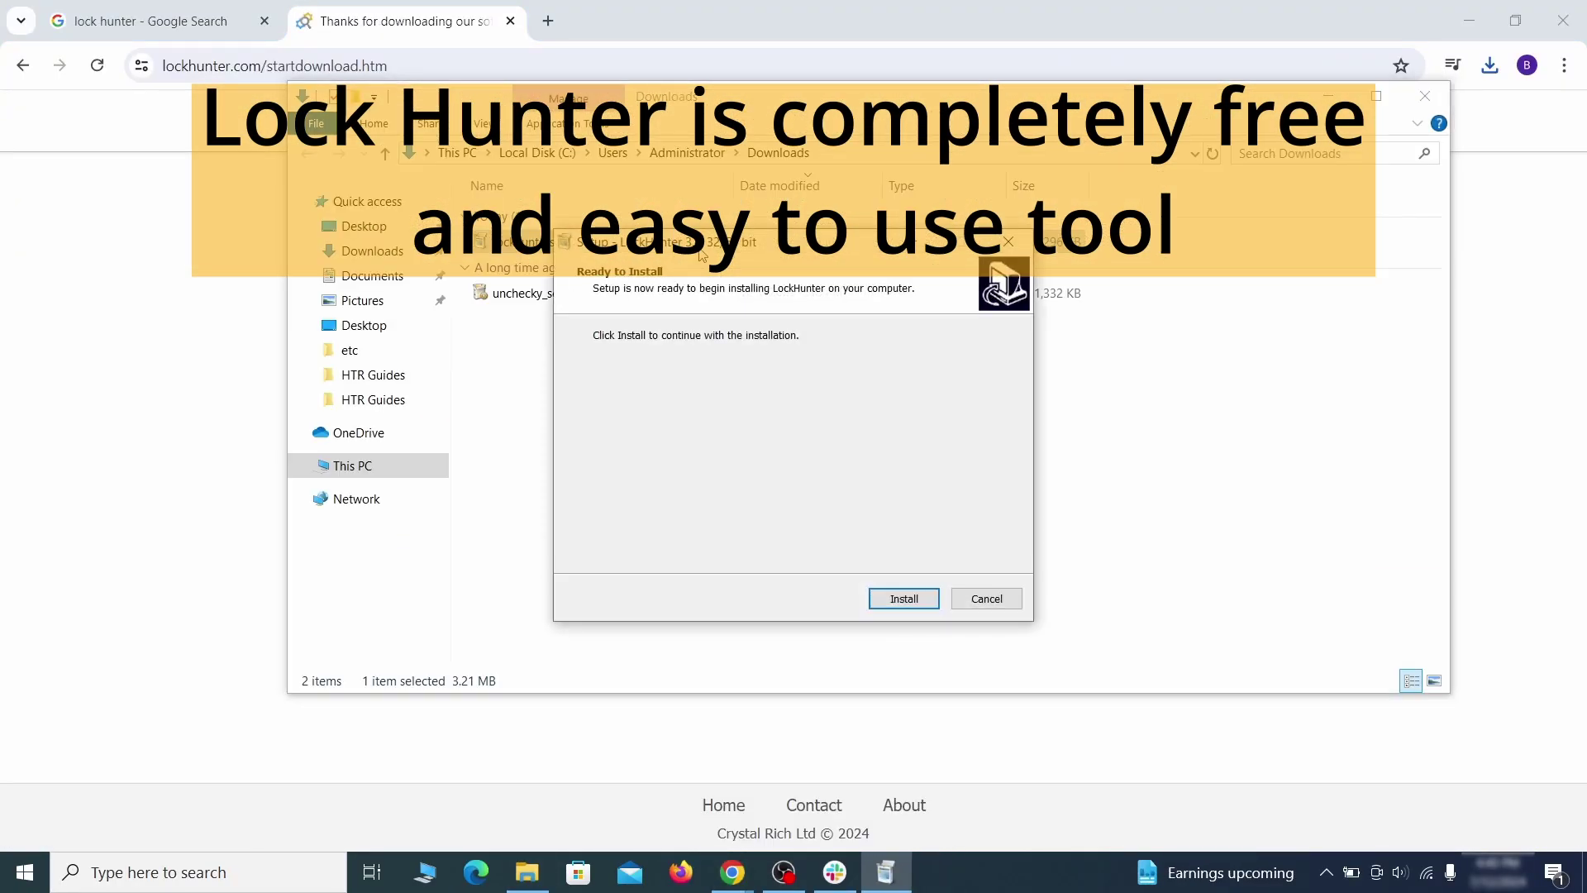
{"action": "left_click", "coordinate": [903, 599]}
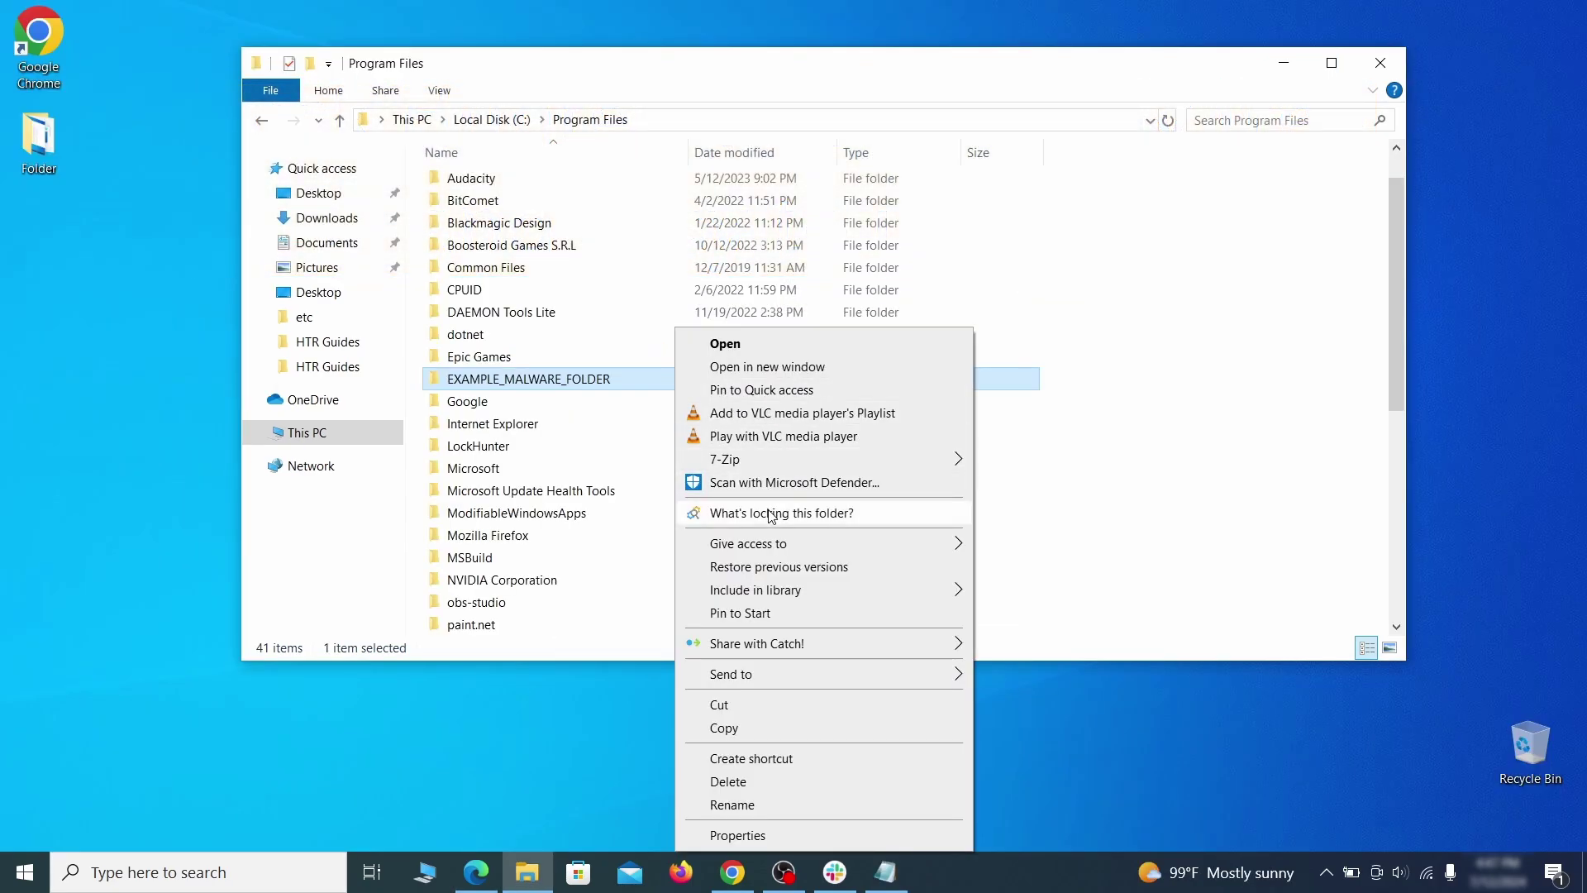
Use LockHunter to delete the notepad.exe-locked EXAMPLE_MALWARE_FOLDER, then close LockHunter.
{"action": "left_click", "coordinate": [771, 513]}
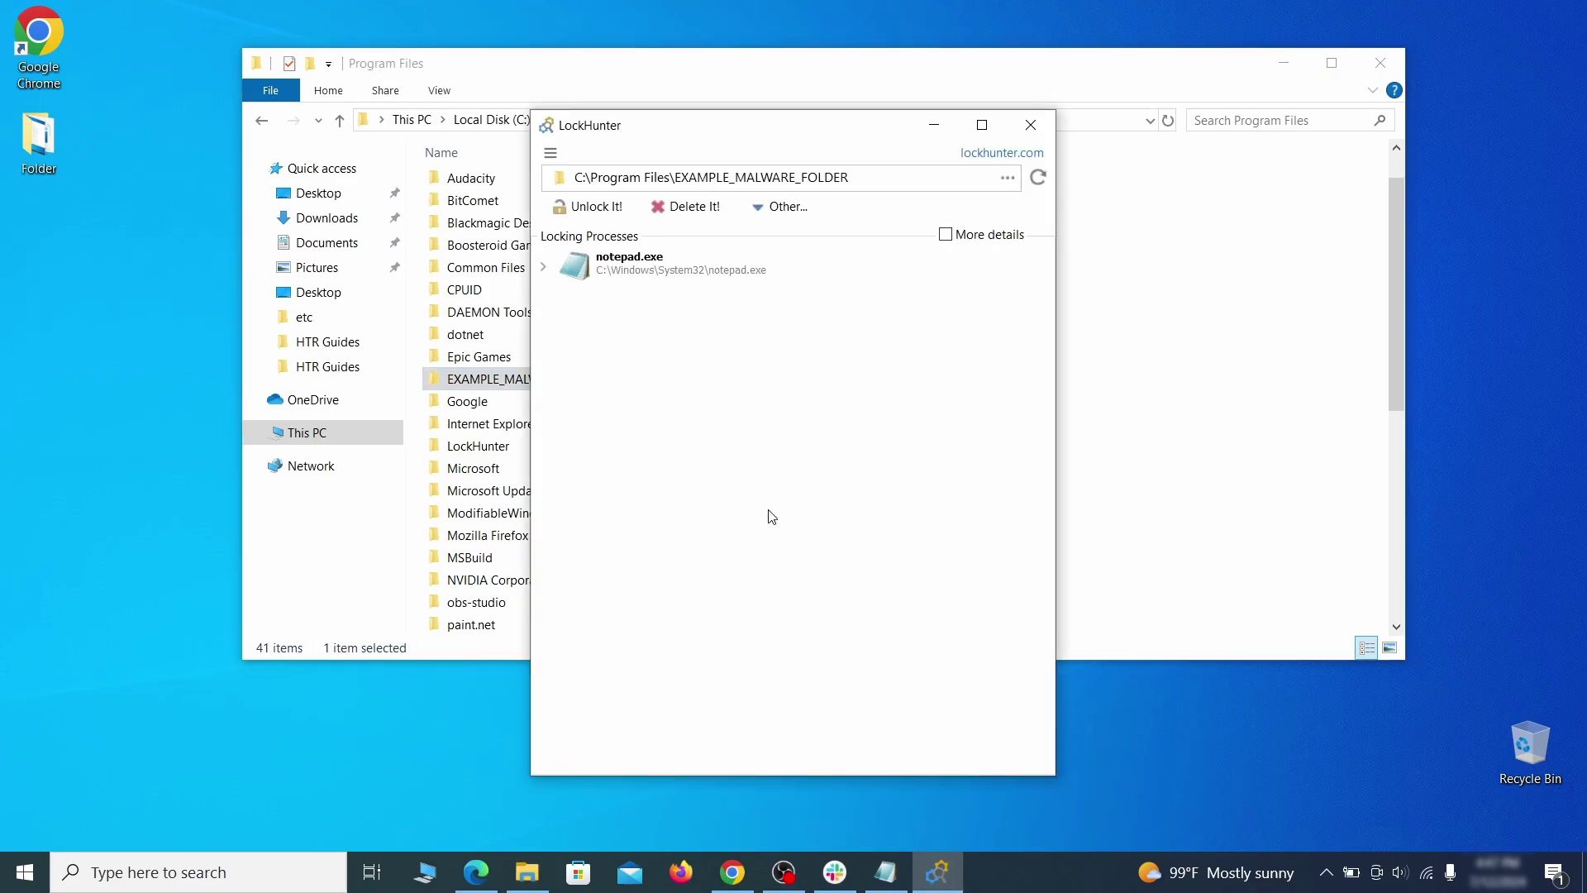
{"action": "left_click", "coordinate": [708, 208]}
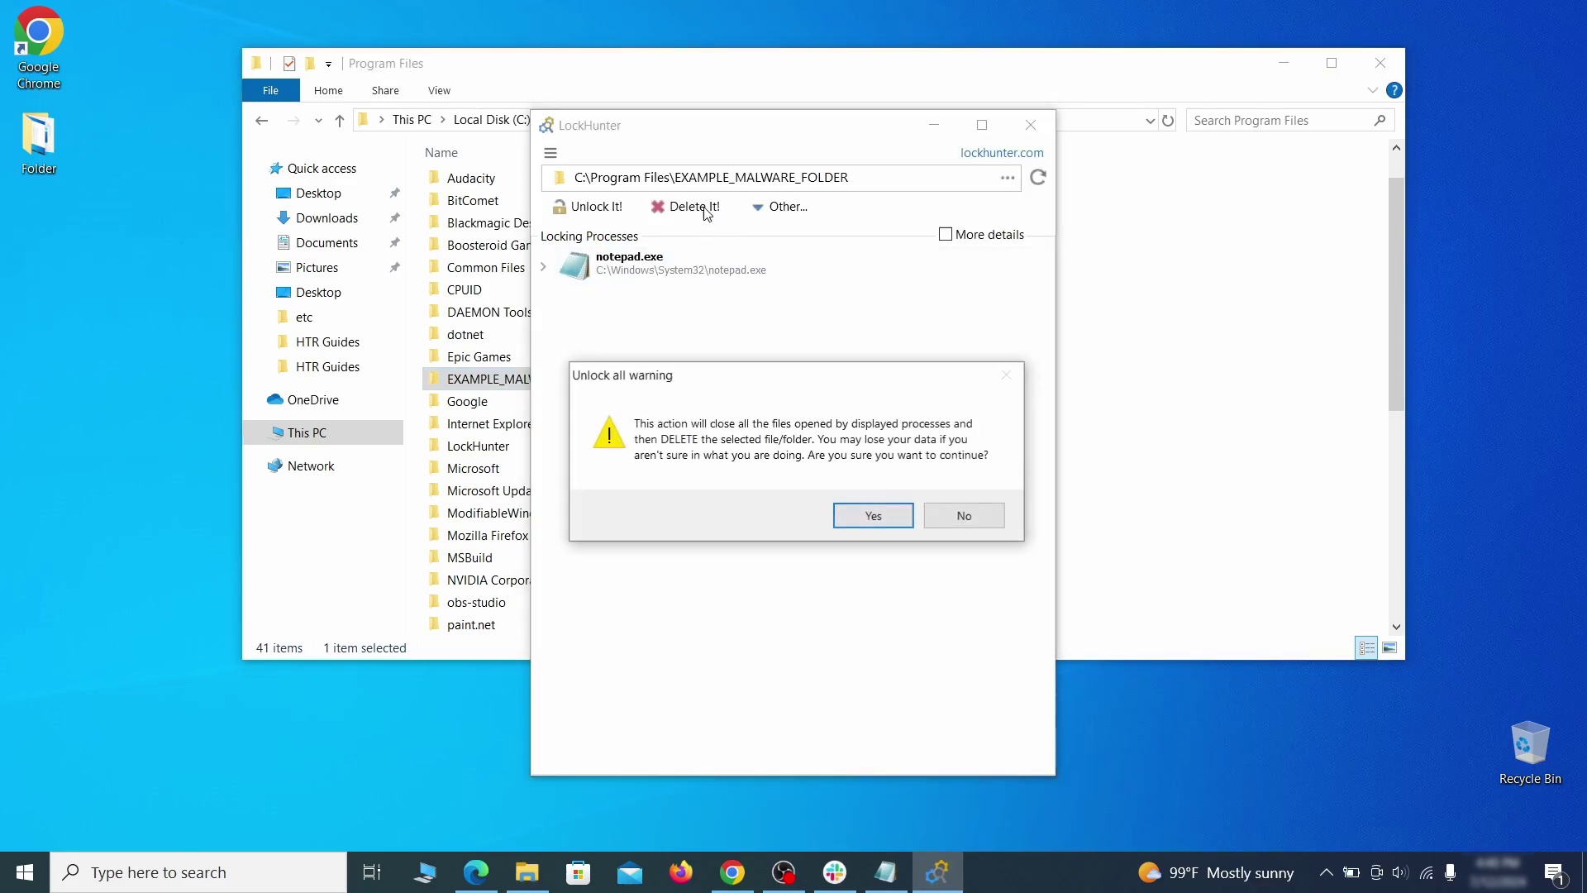
{"action": "left_click", "coordinate": [874, 516]}
{"action": "left_click", "coordinate": [1030, 125]}
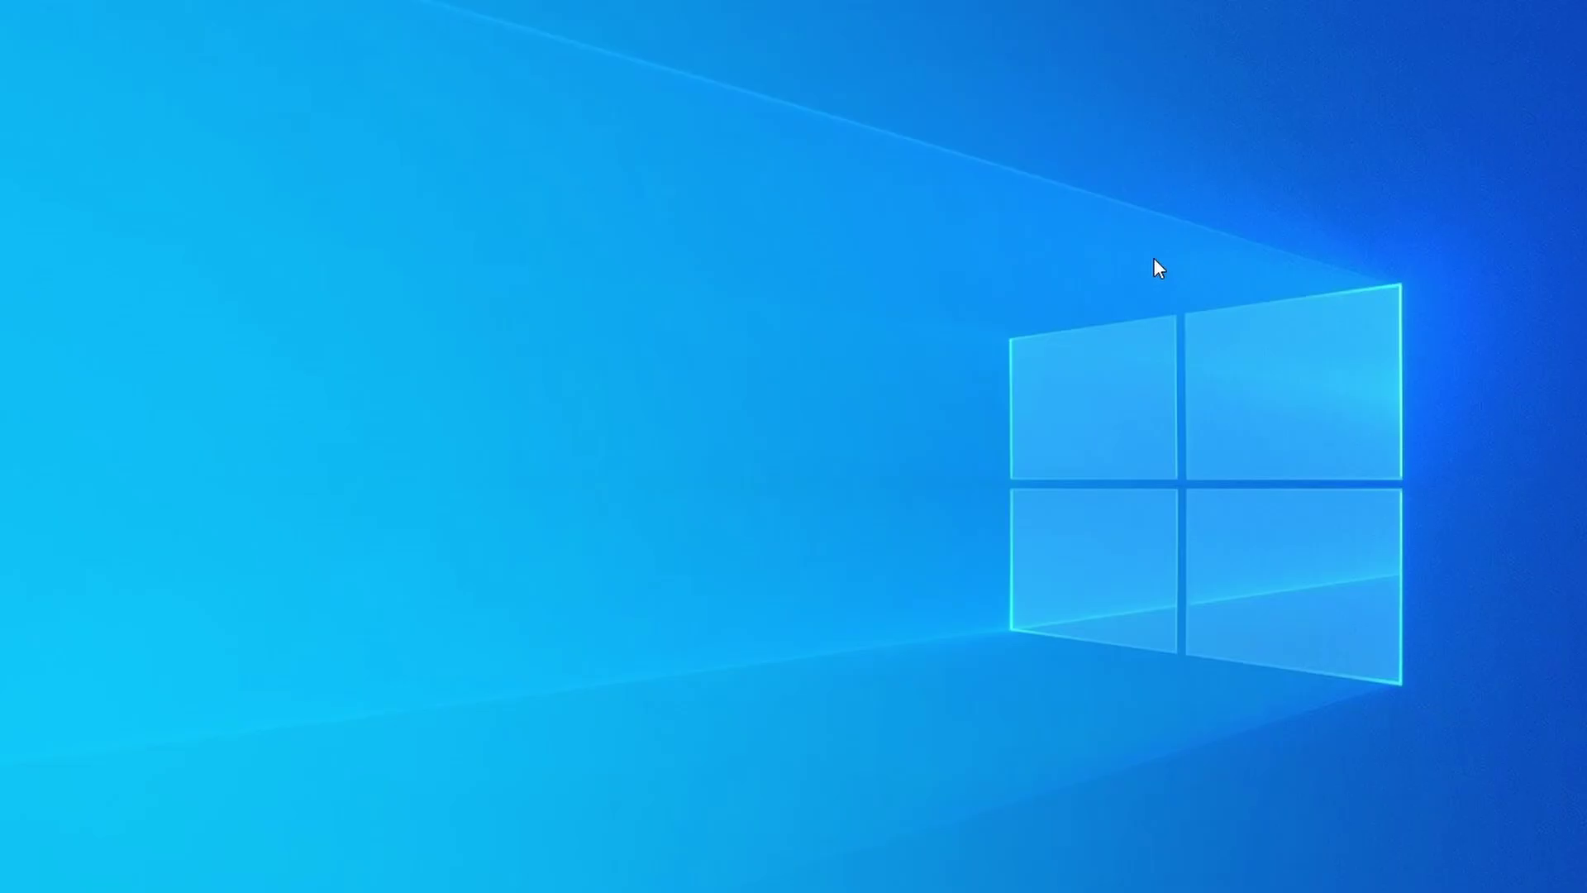
Open Task Manager (Ctrl+Shift+Esc) and sort processes by memory, putting Google Chrome on top.
{"action": "key", "text": "ctrl+shift+Escape"}
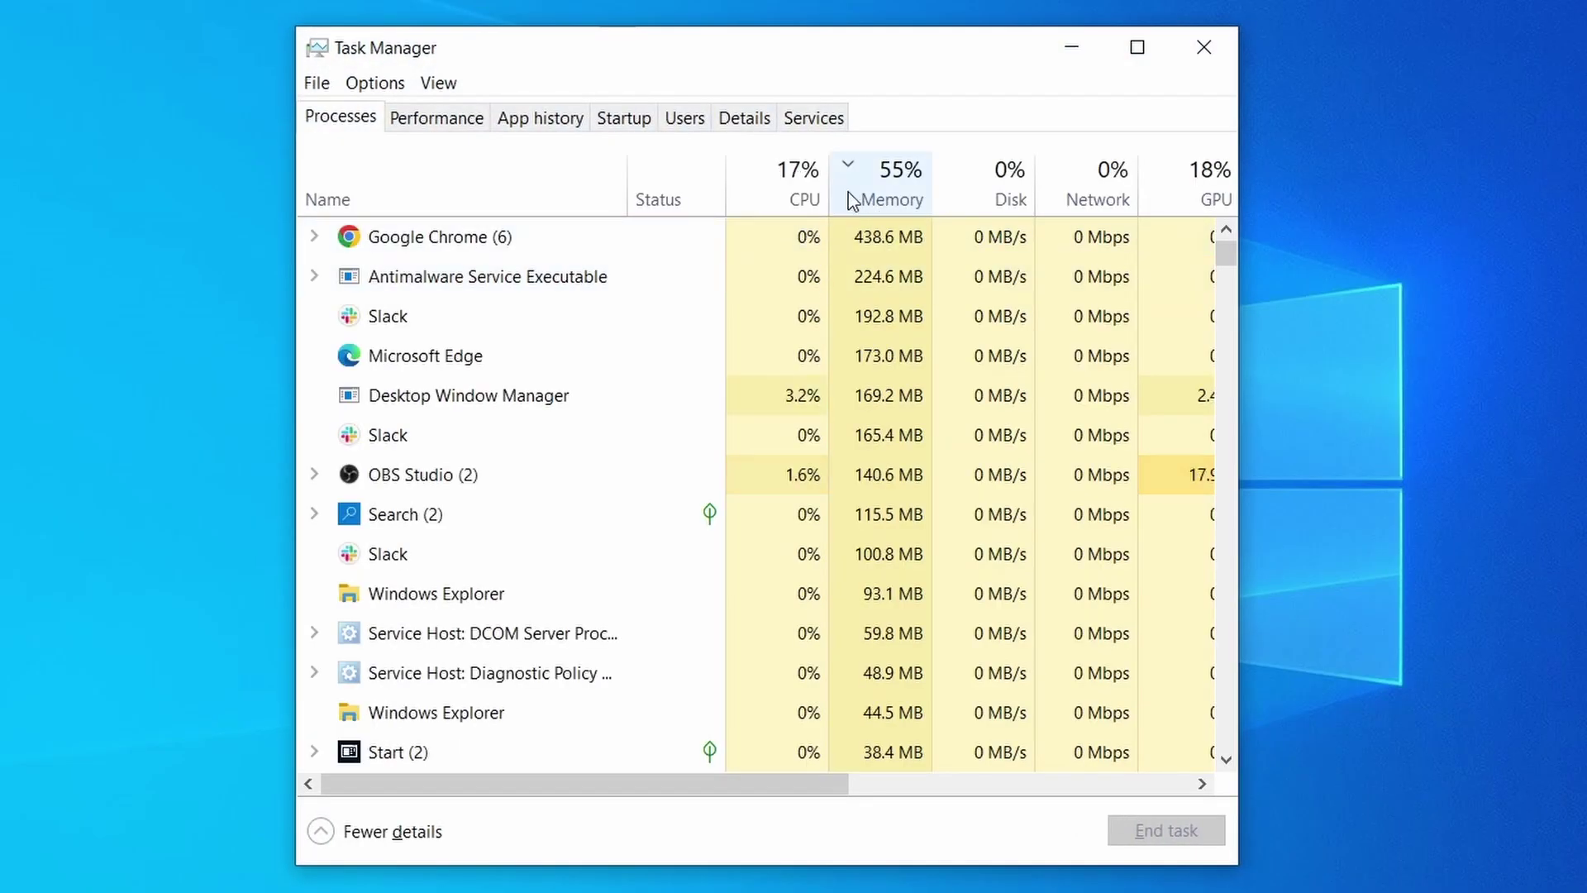
{"action": "left_click", "coordinate": [769, 195]}
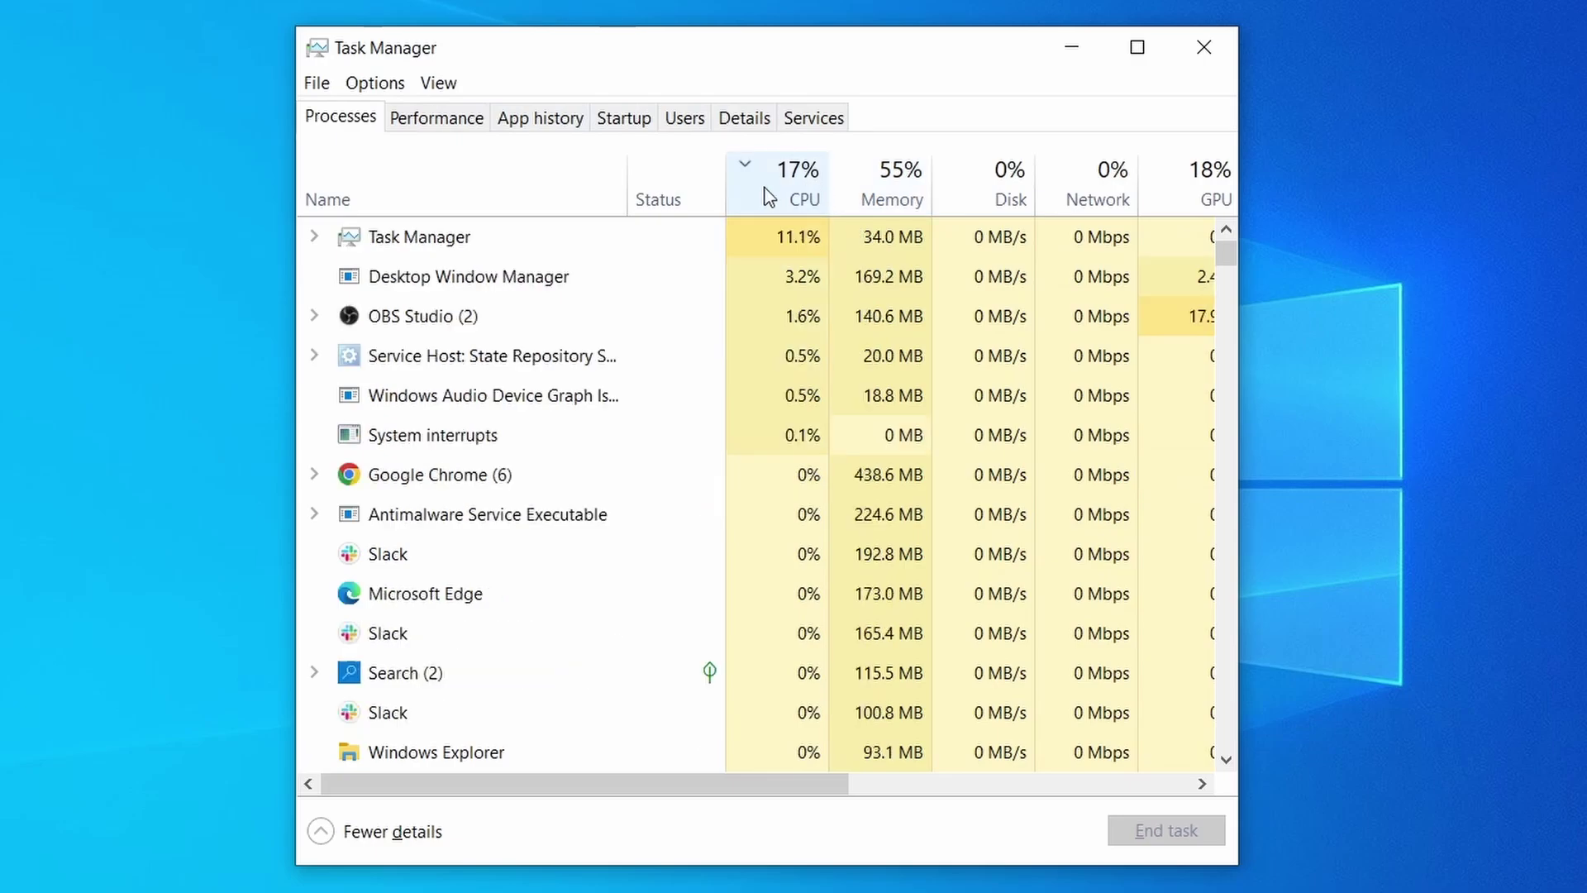
{"action": "left_click", "coordinate": [900, 178]}
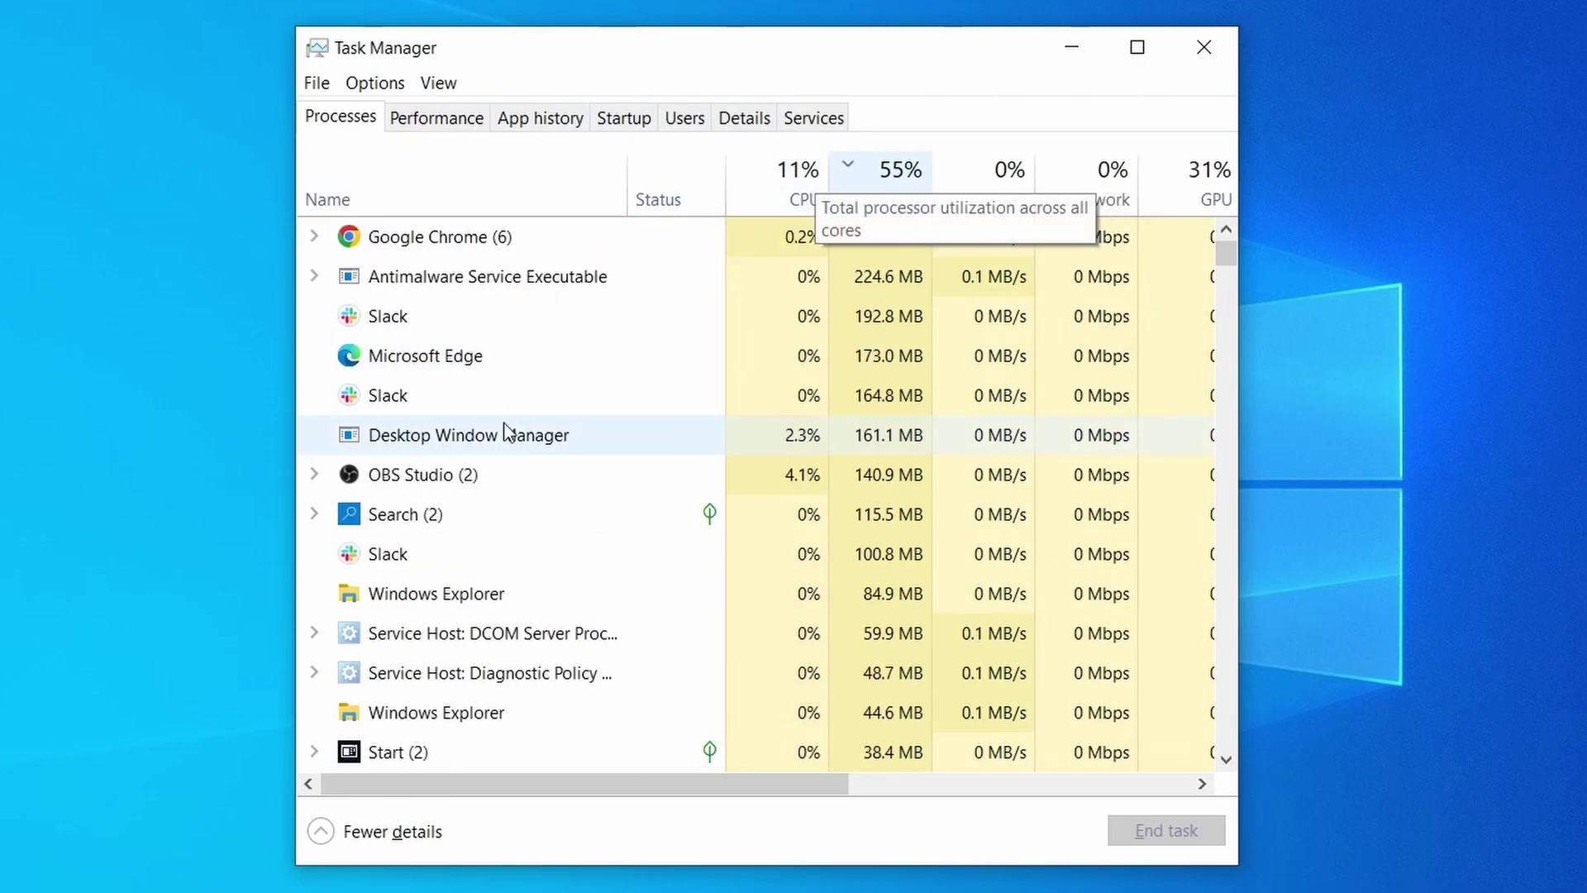
{"action": "scroll", "coordinate": [689, 556], "scroll_direction": "down", "scroll_amount": 2}
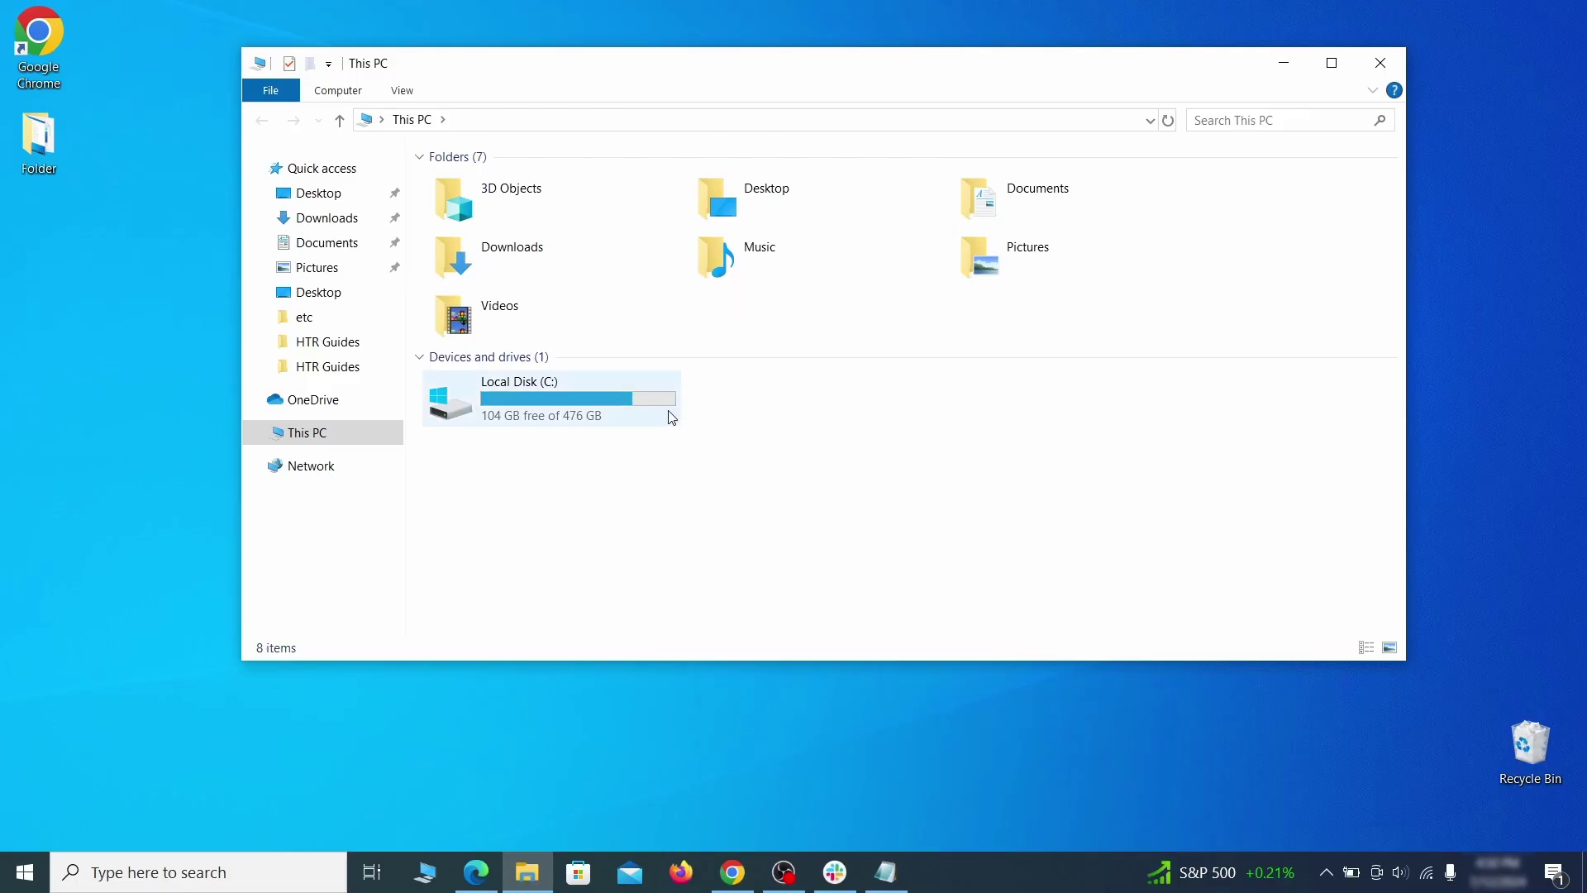
Browse to C:\Users\<user>\AppData\Roaming and select EXAMPLE_SUSPICIOUS_FOLDER.
{"action": "double_click", "coordinate": [662, 415]}
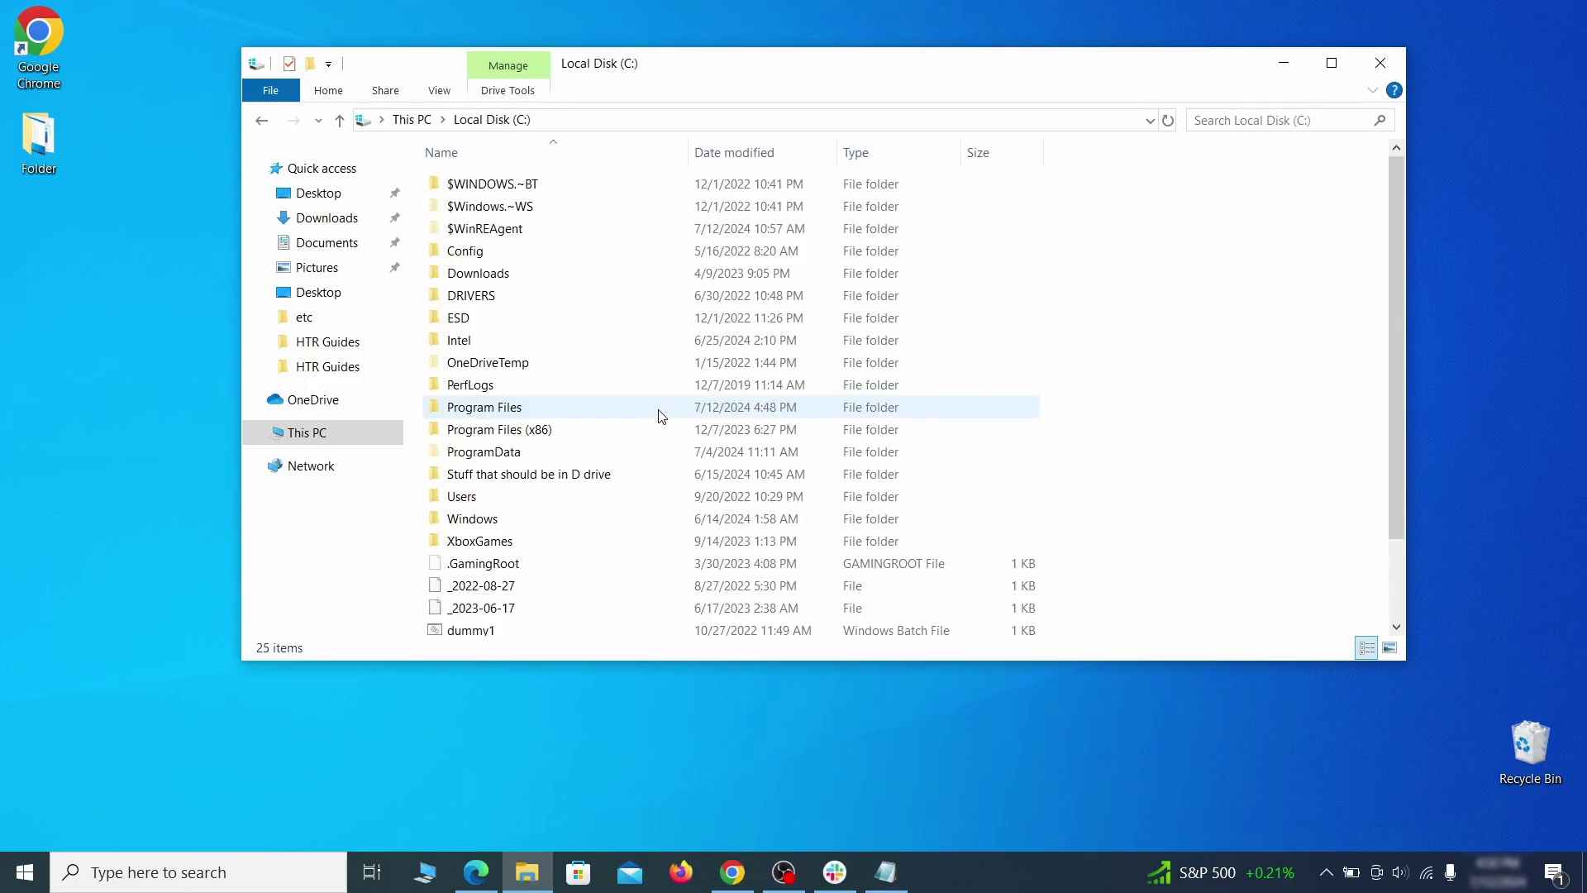
{"action": "double_click", "coordinate": [504, 496]}
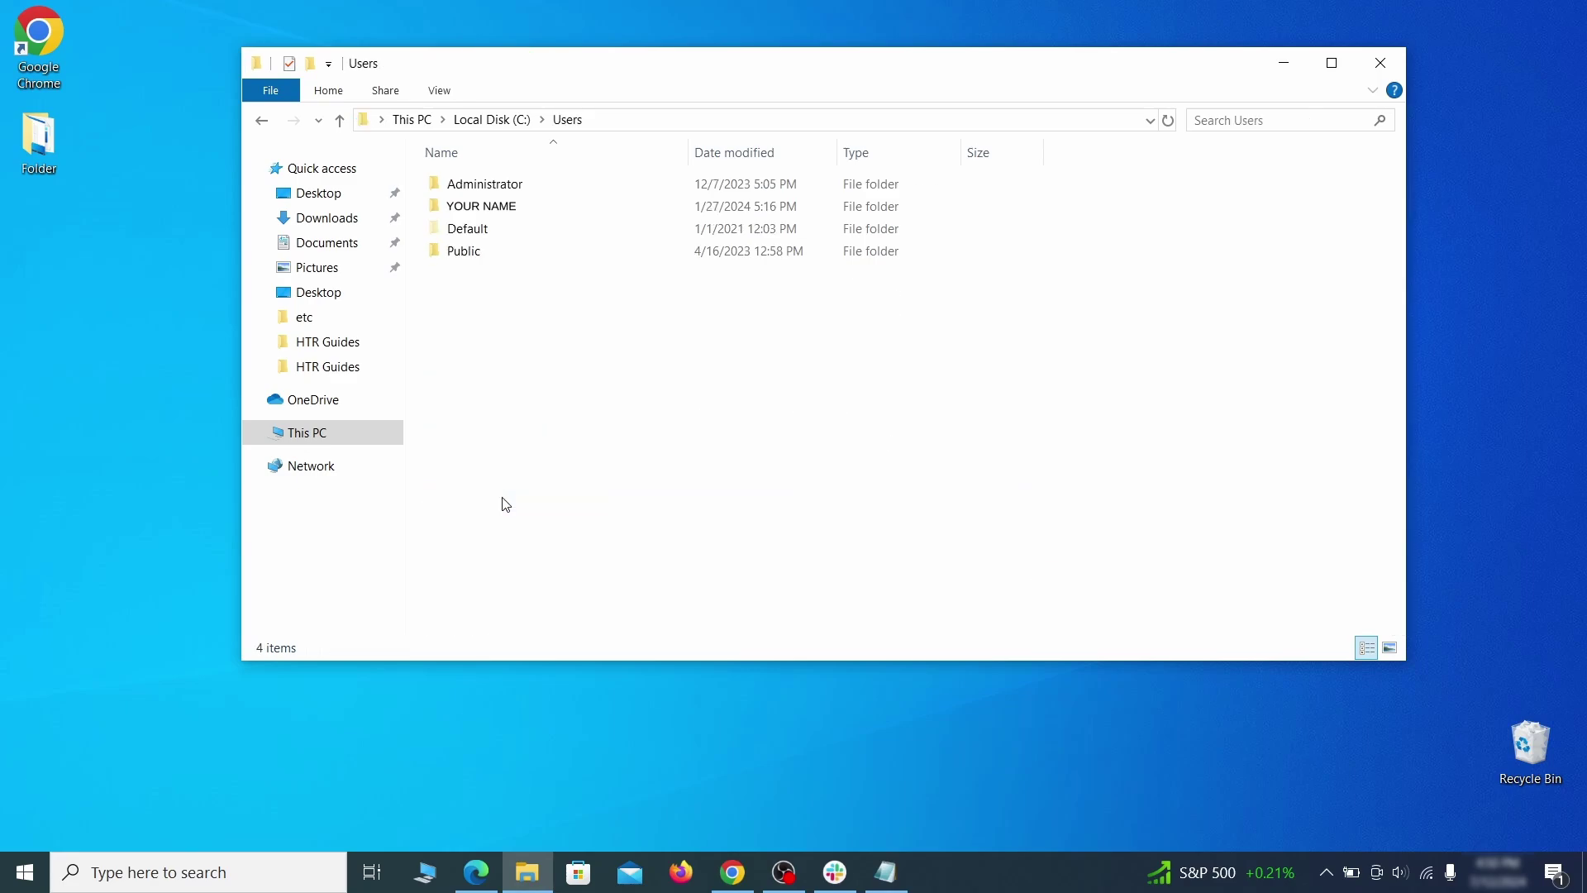
{"action": "double_click", "coordinate": [670, 214]}
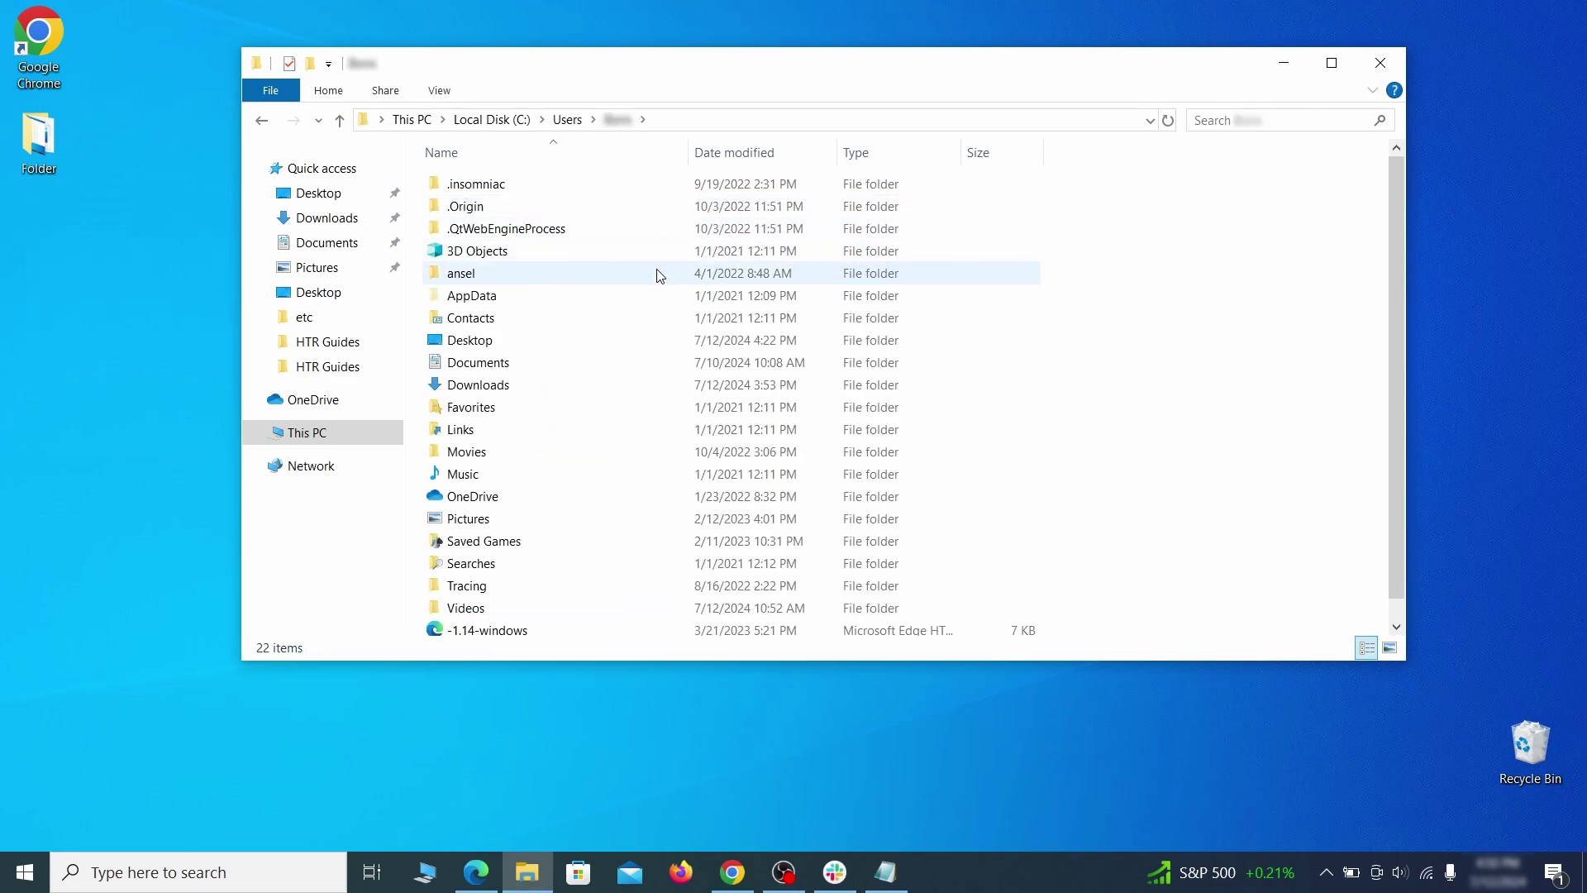
{"action": "double_click", "coordinate": [657, 295]}
{"action": "double_click", "coordinate": [651, 230]}
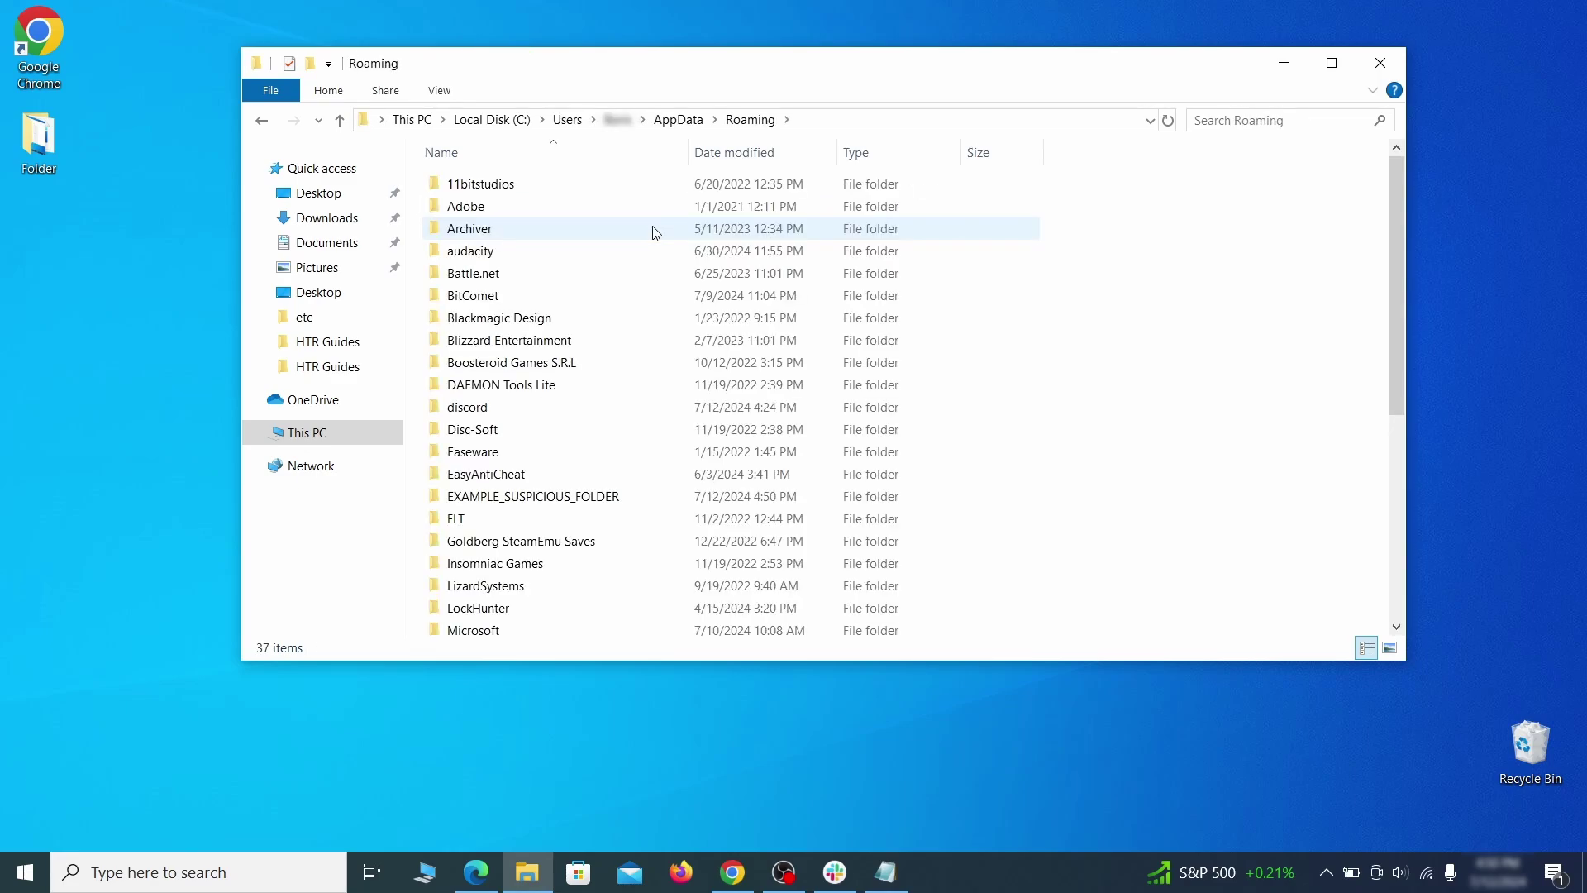
{"action": "scroll", "coordinate": [637, 285], "scroll_direction": "down", "scroll_amount": 1}
{"action": "scroll", "coordinate": [635, 295], "scroll_direction": "down", "scroll_amount": 1}
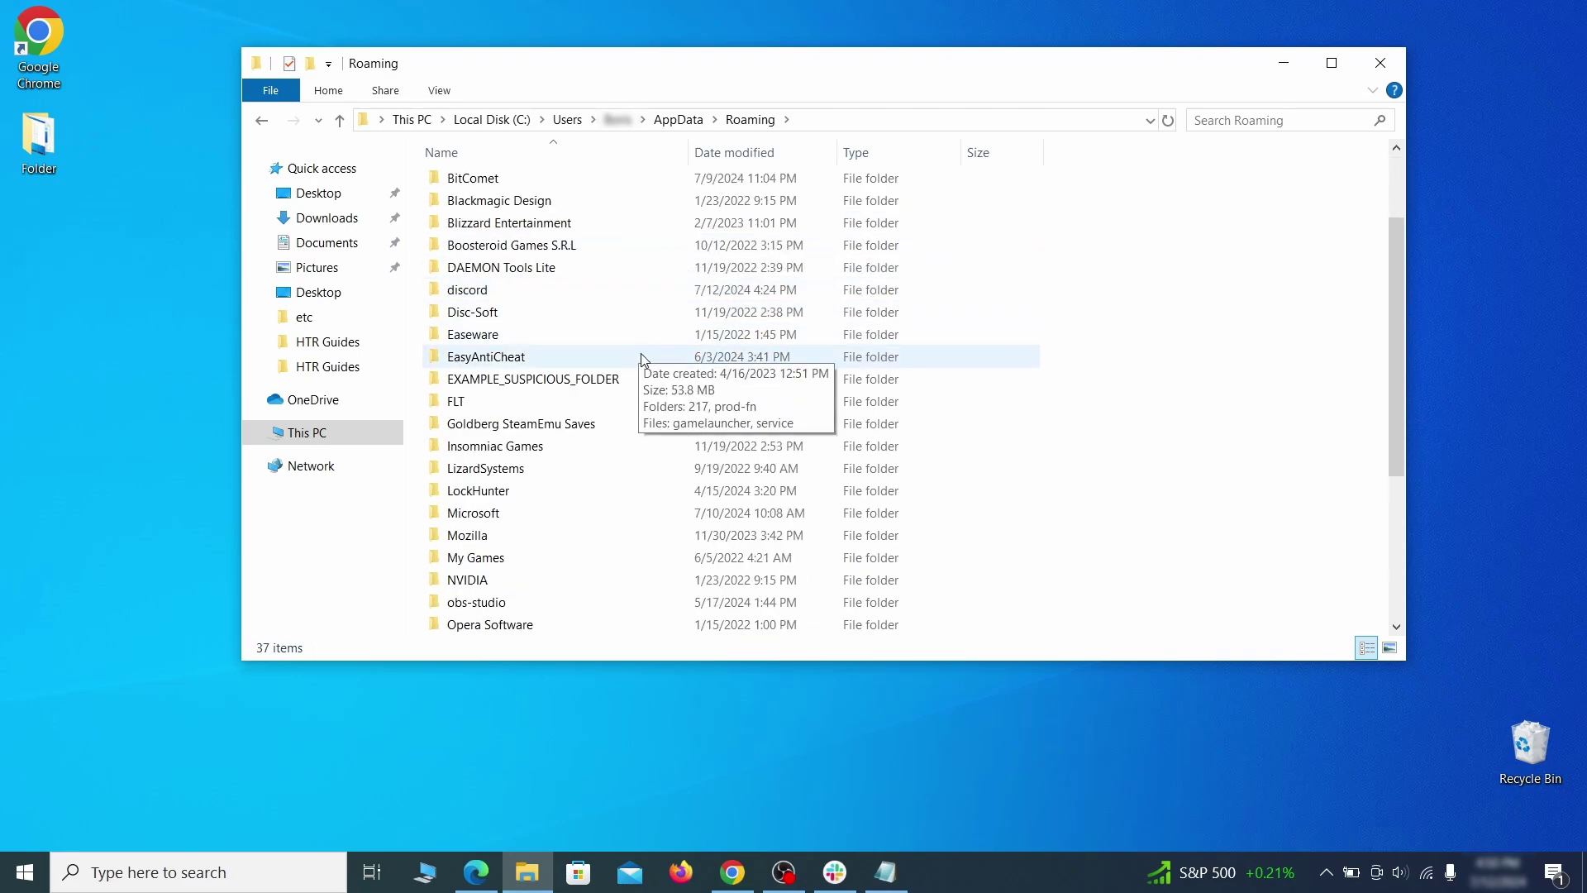
{"action": "left_click", "coordinate": [653, 384]}
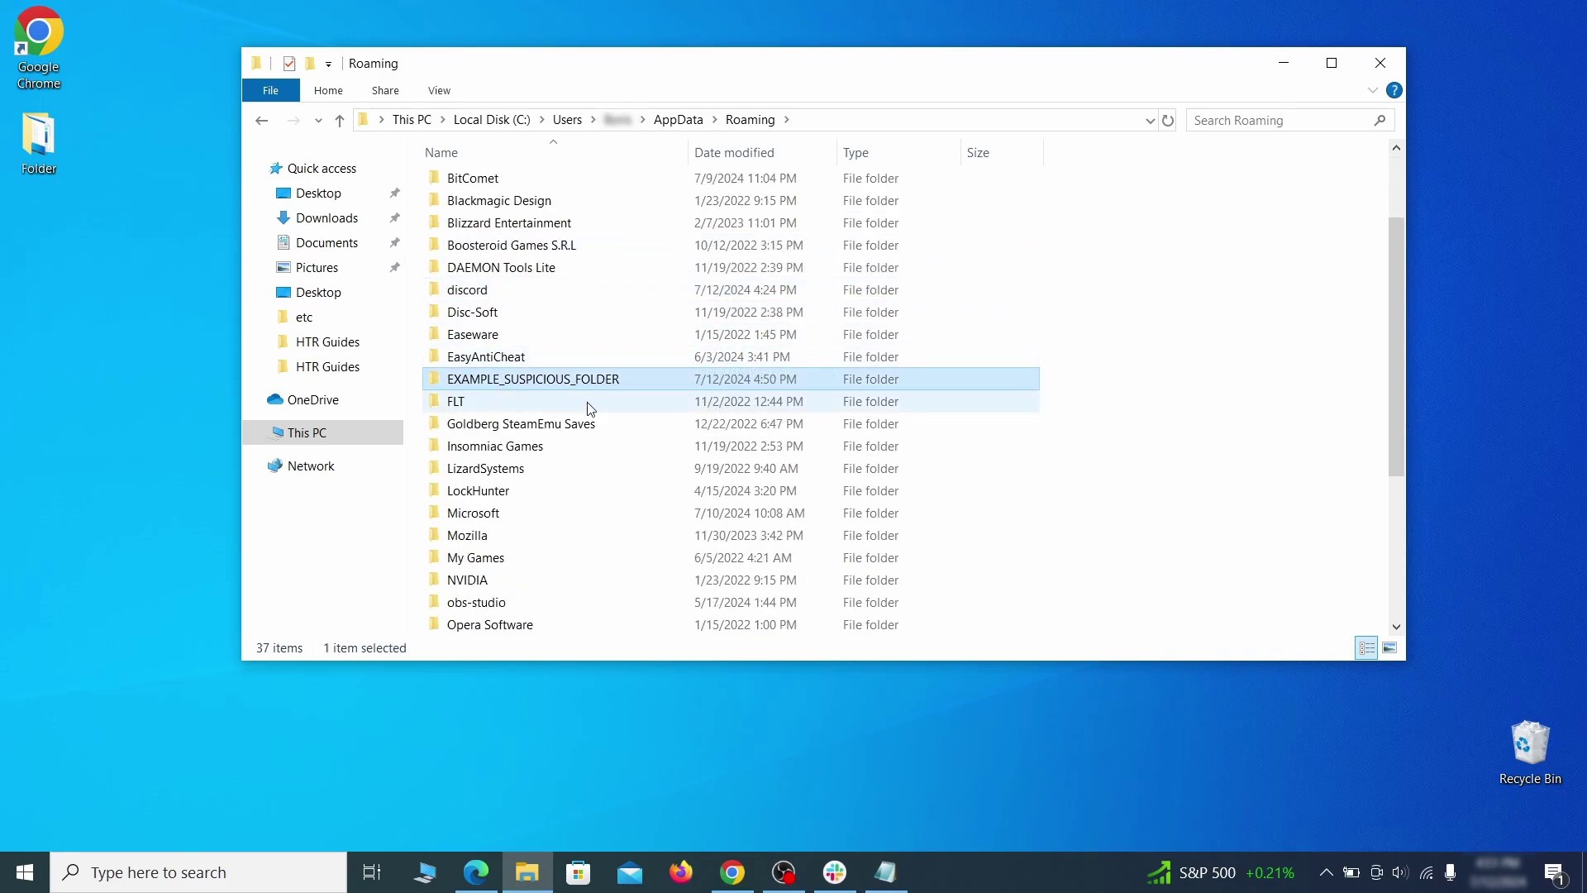
After the in-use deletion failure, have LockHunter close notepad.exe and delete the folder.
{"action": "right_click", "coordinate": [709, 383]}
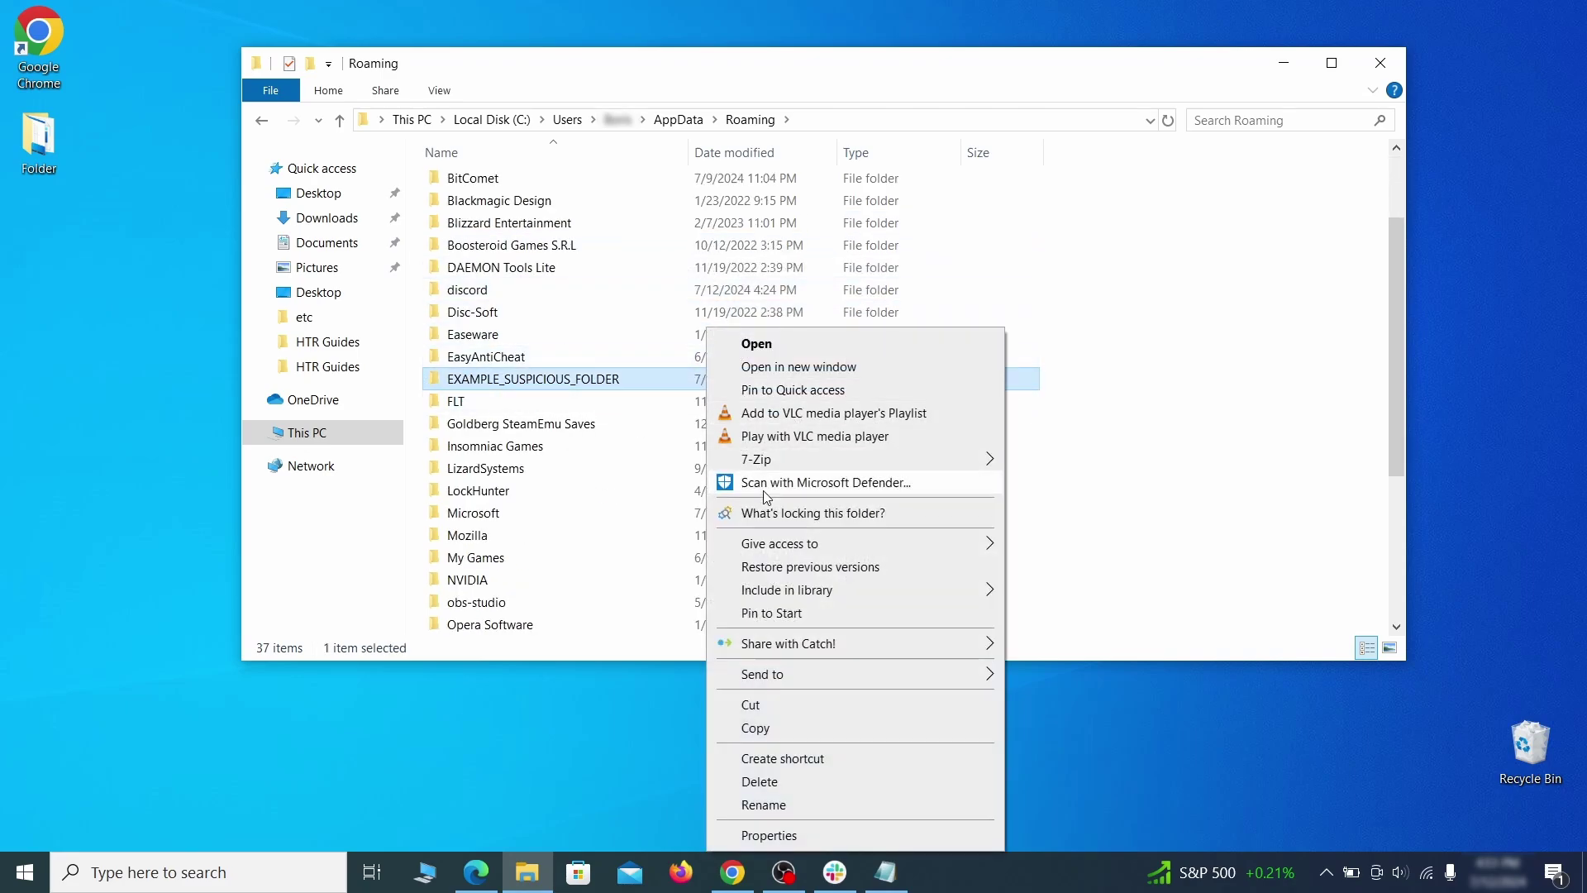
{"action": "left_click", "coordinate": [784, 785]}
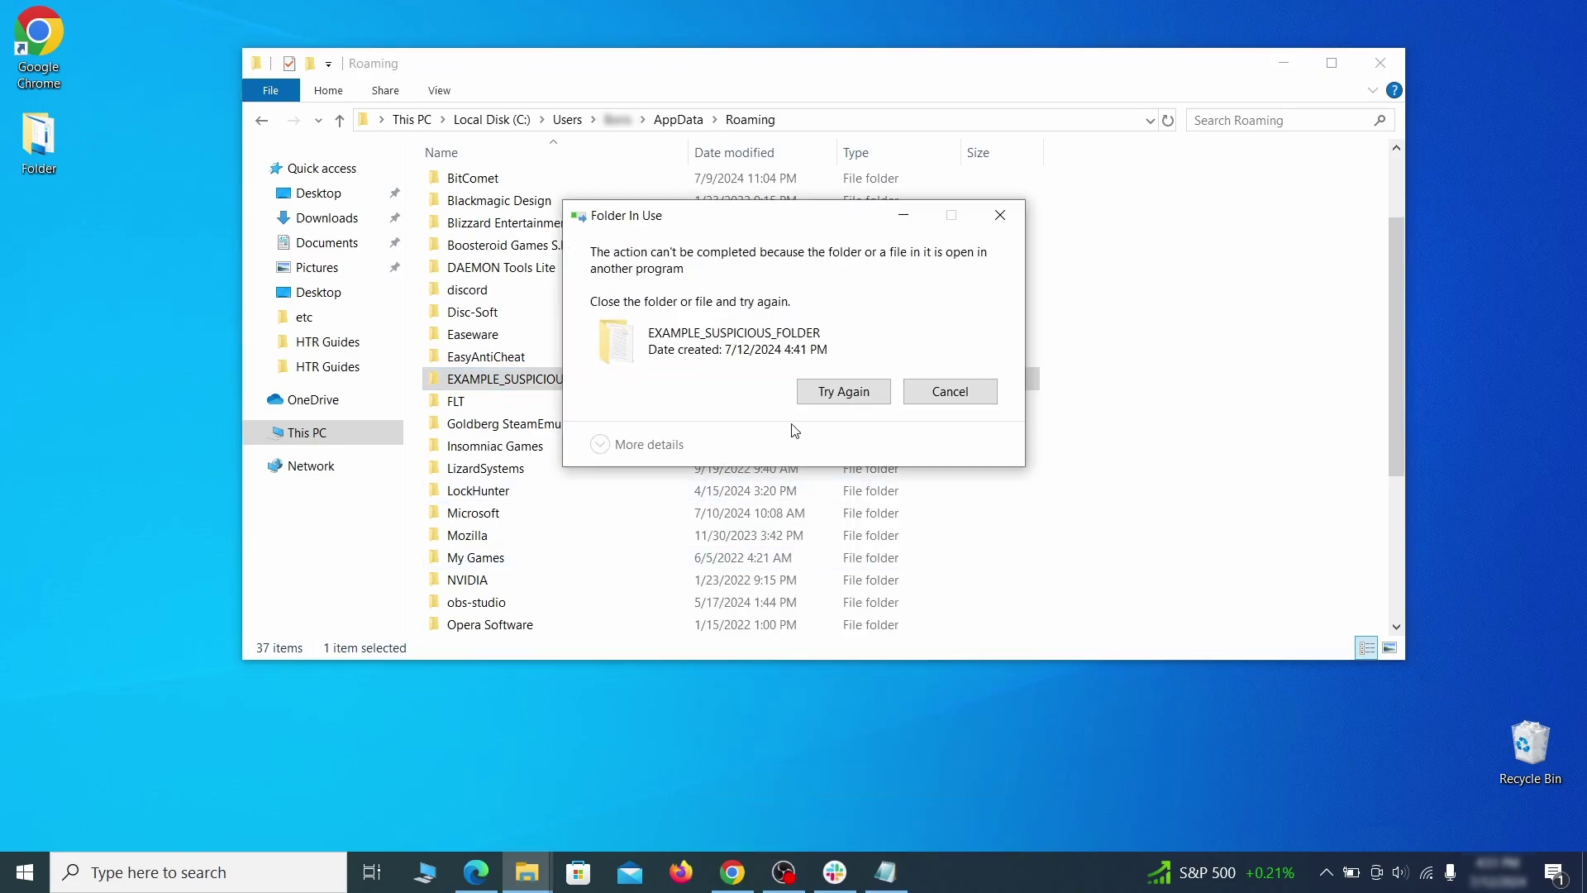
{"action": "left_click", "coordinate": [949, 391]}
{"action": "right_click", "coordinate": [674, 381]}
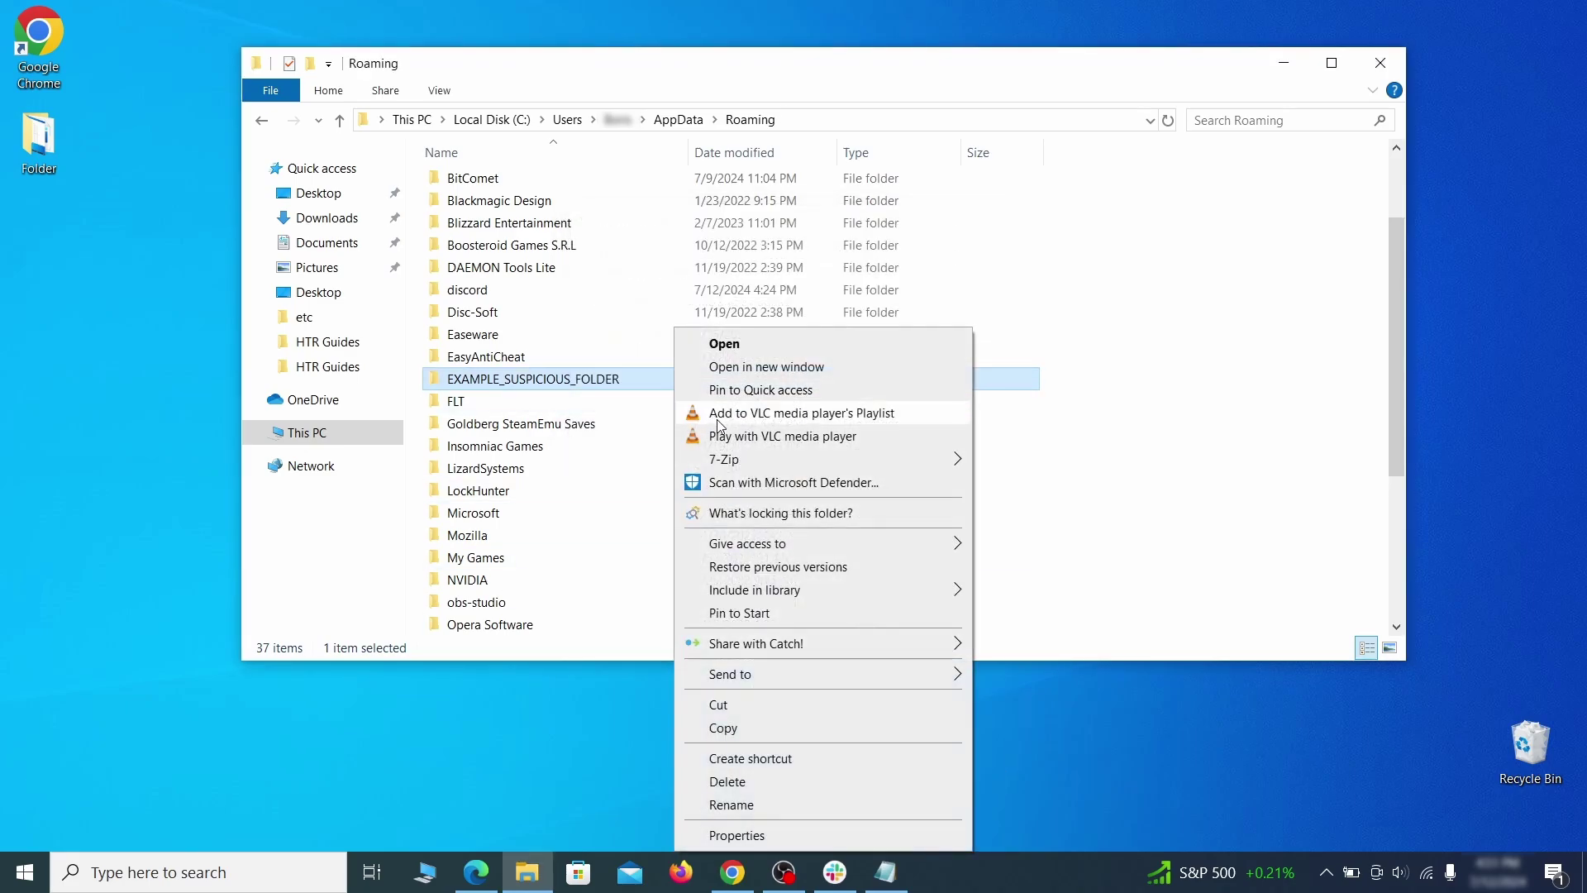
{"action": "left_click", "coordinate": [712, 510]}
{"action": "left_click", "coordinate": [709, 206]}
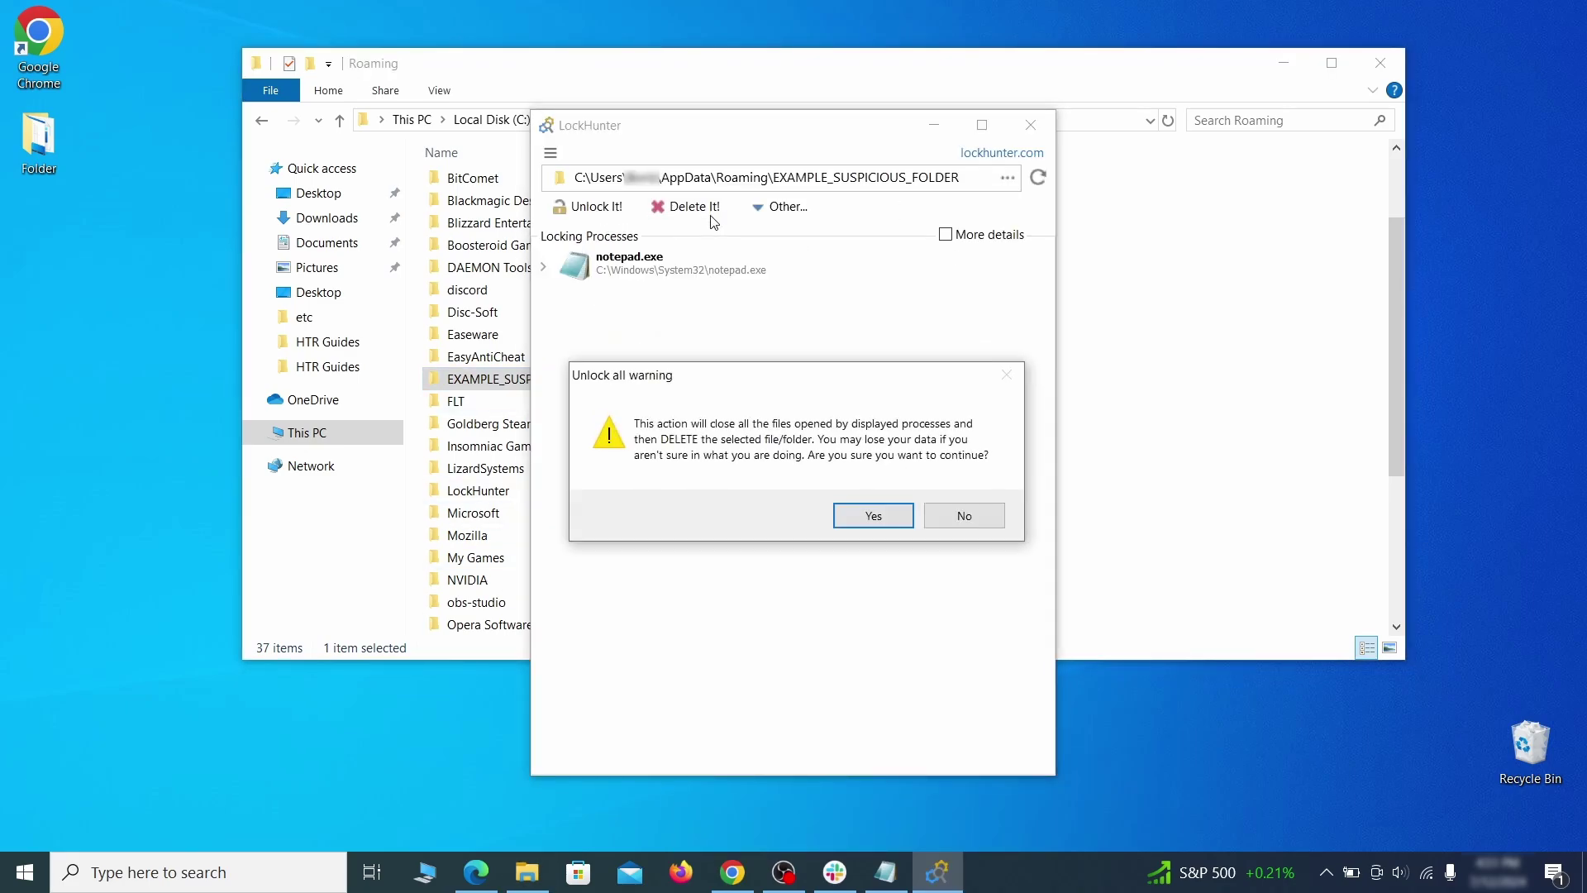
{"action": "left_click", "coordinate": [859, 516]}
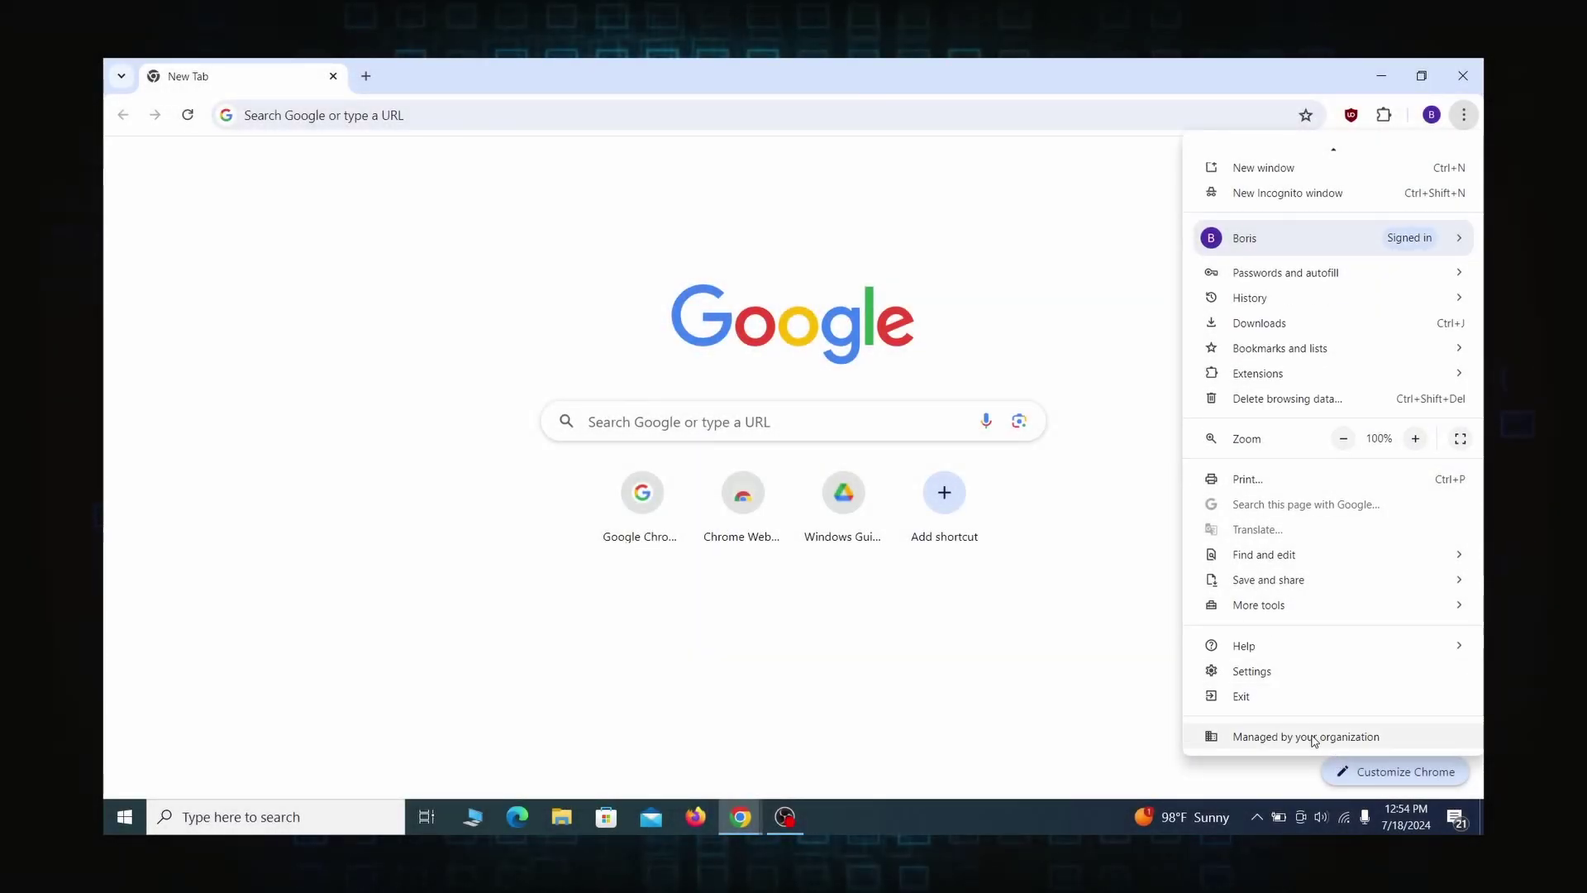
View Chrome's Managed by your organization settings page.
{"action": "left_click", "coordinate": [1311, 732]}
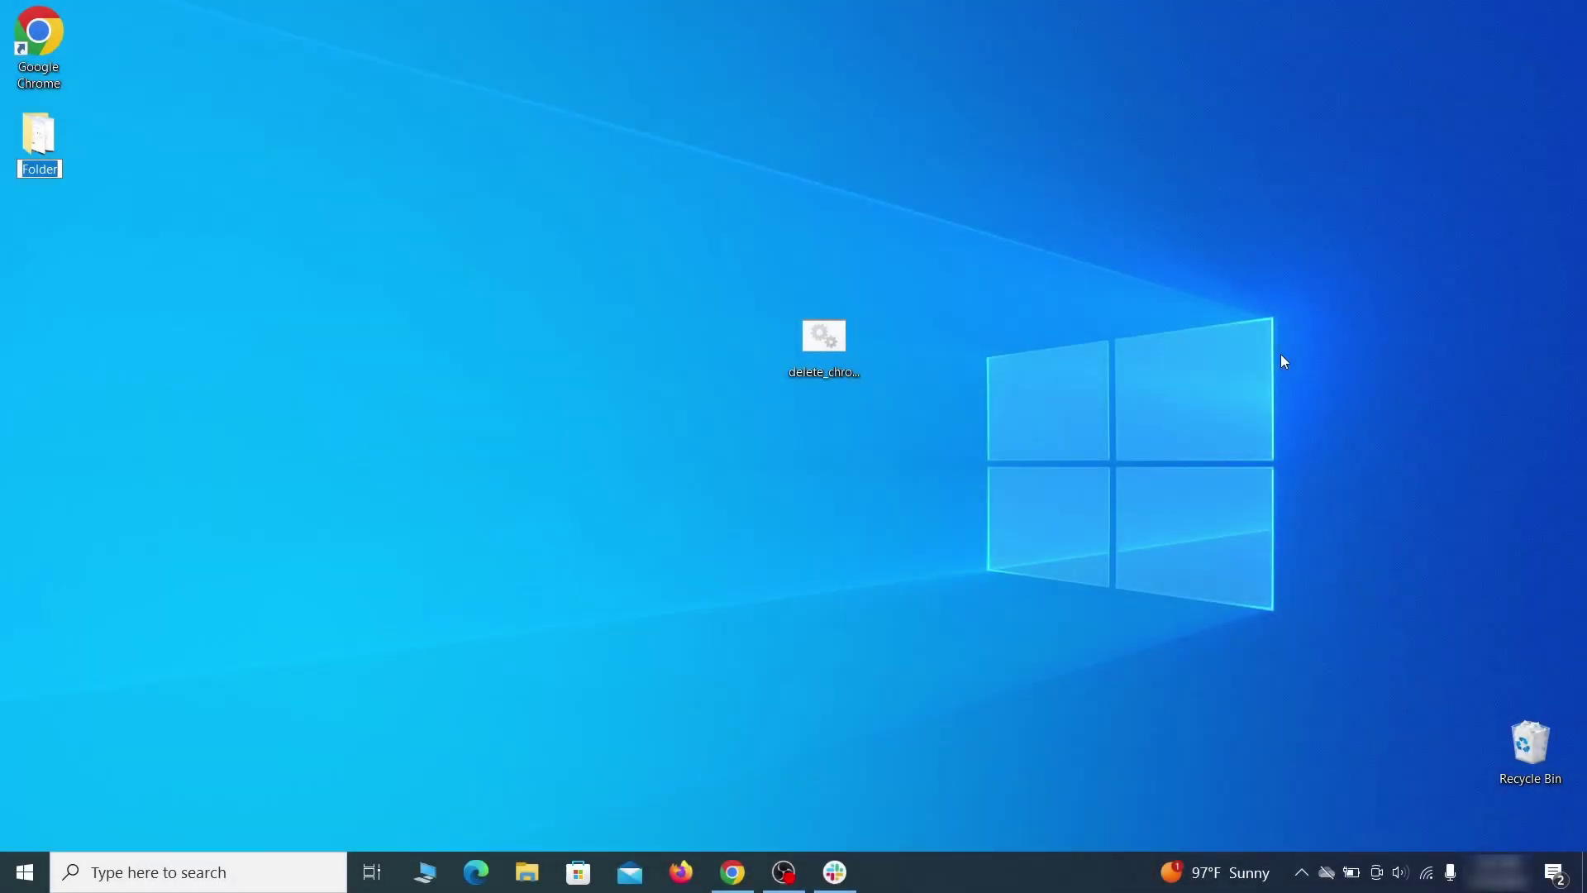
Launch the Local Group Policy Editor by searching 'edit group policy'.
{"action": "key", "text": "super"}
{"action": "type", "text": "edit group policy"}
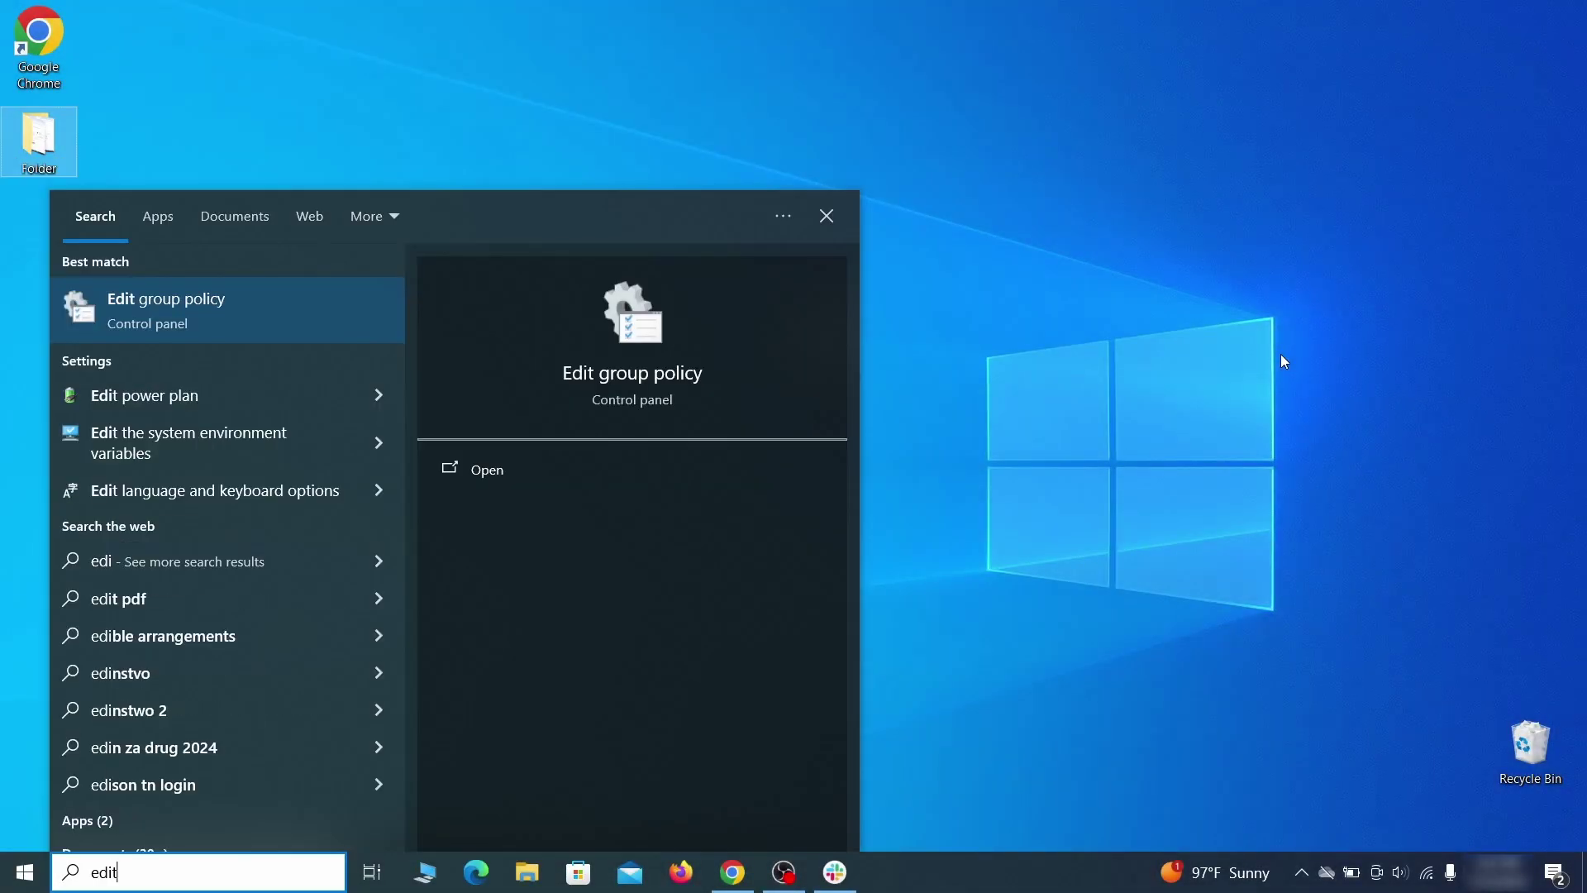
{"action": "left_click", "coordinate": [213, 311]}
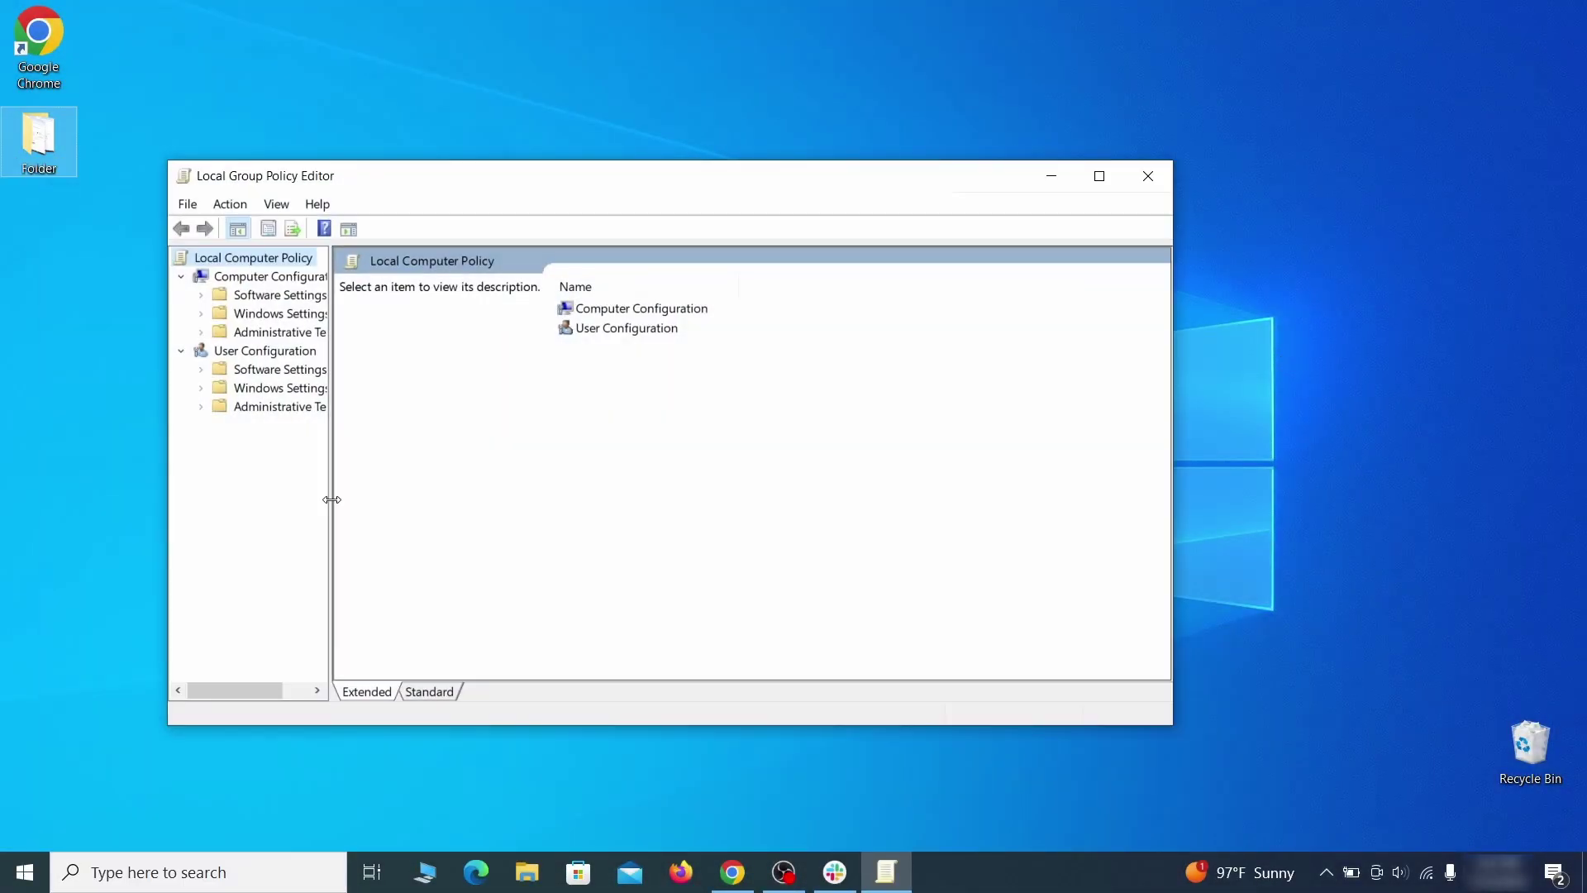
Remove the chrome template from Computer Configuration's Administrative Templates via Add/Remove Templates.
{"action": "left_click", "coordinate": [262, 277]}
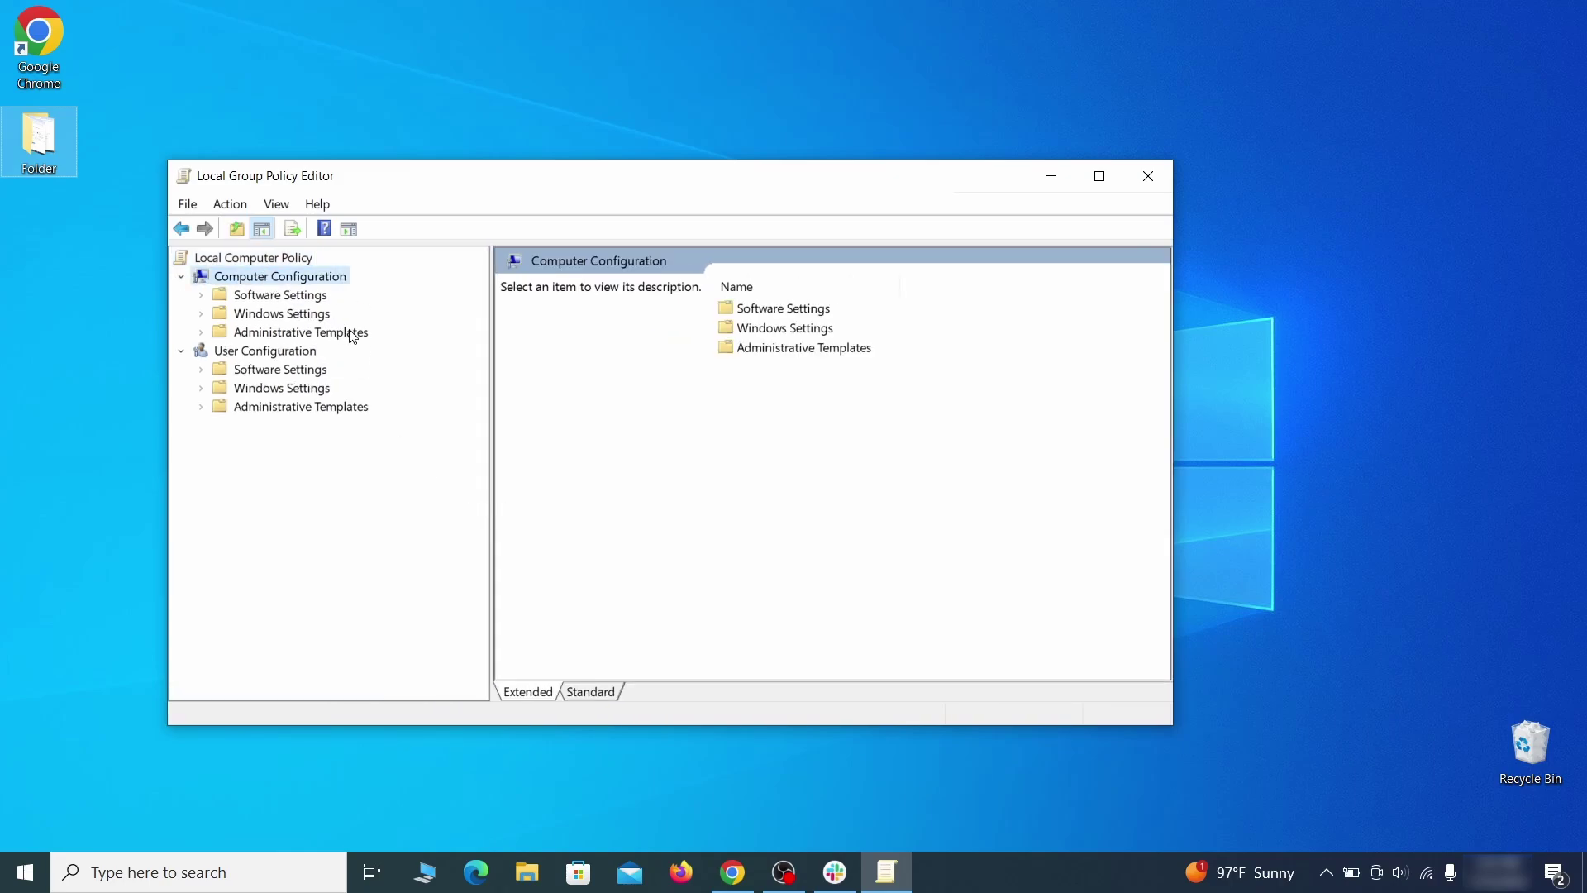
{"action": "left_click", "coordinate": [353, 333]}
{"action": "right_click", "coordinate": [352, 332]}
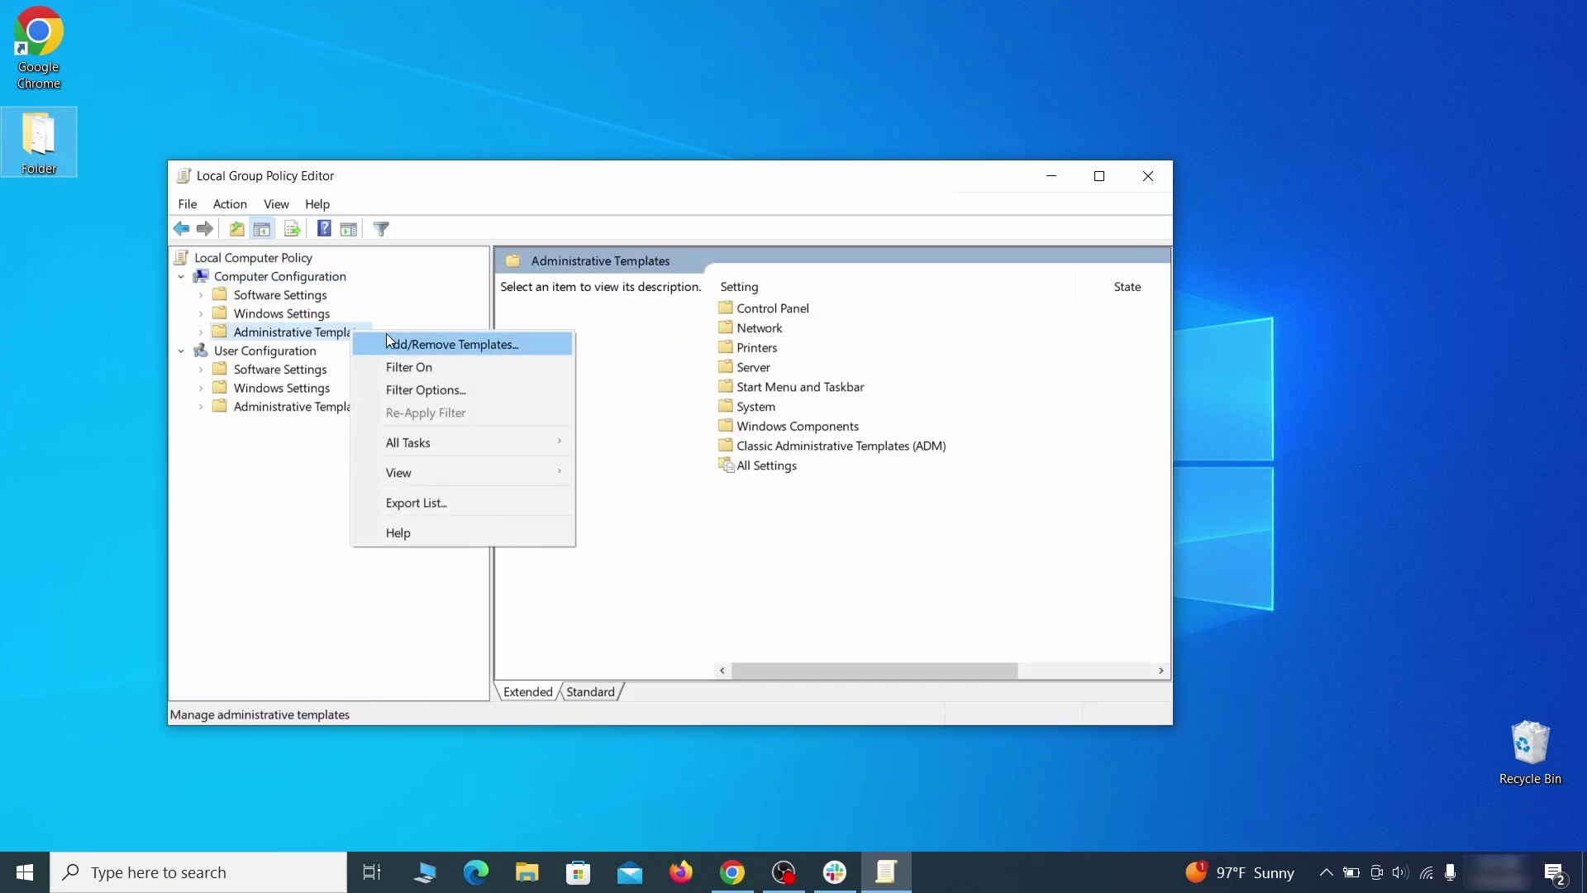
{"action": "left_click", "coordinate": [506, 345]}
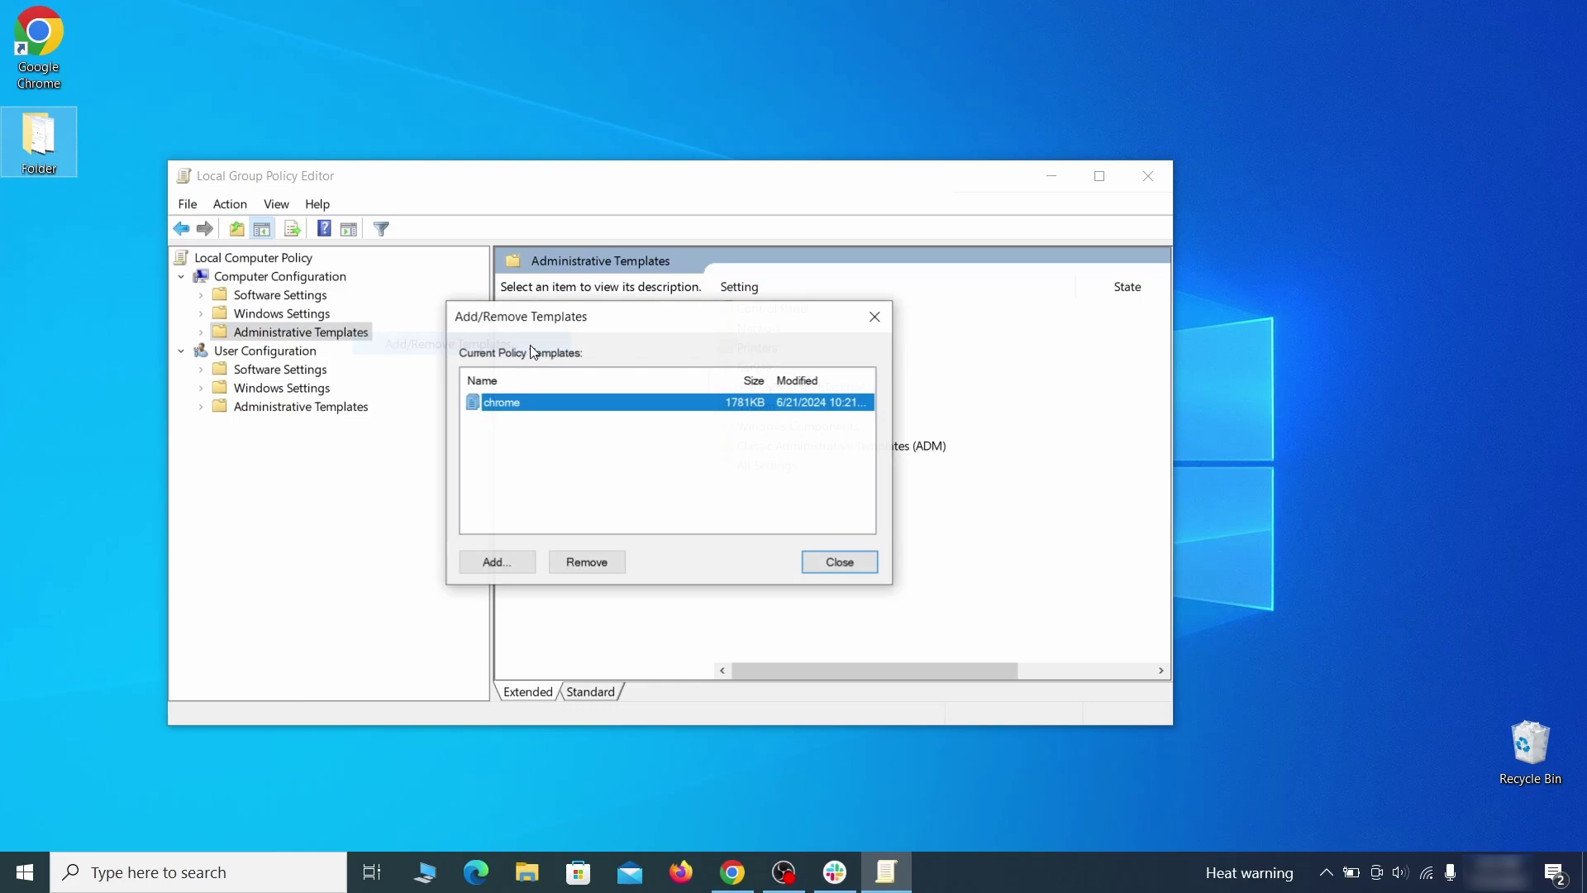
{"action": "left_click", "coordinate": [587, 562]}
{"action": "left_click", "coordinate": [856, 560]}
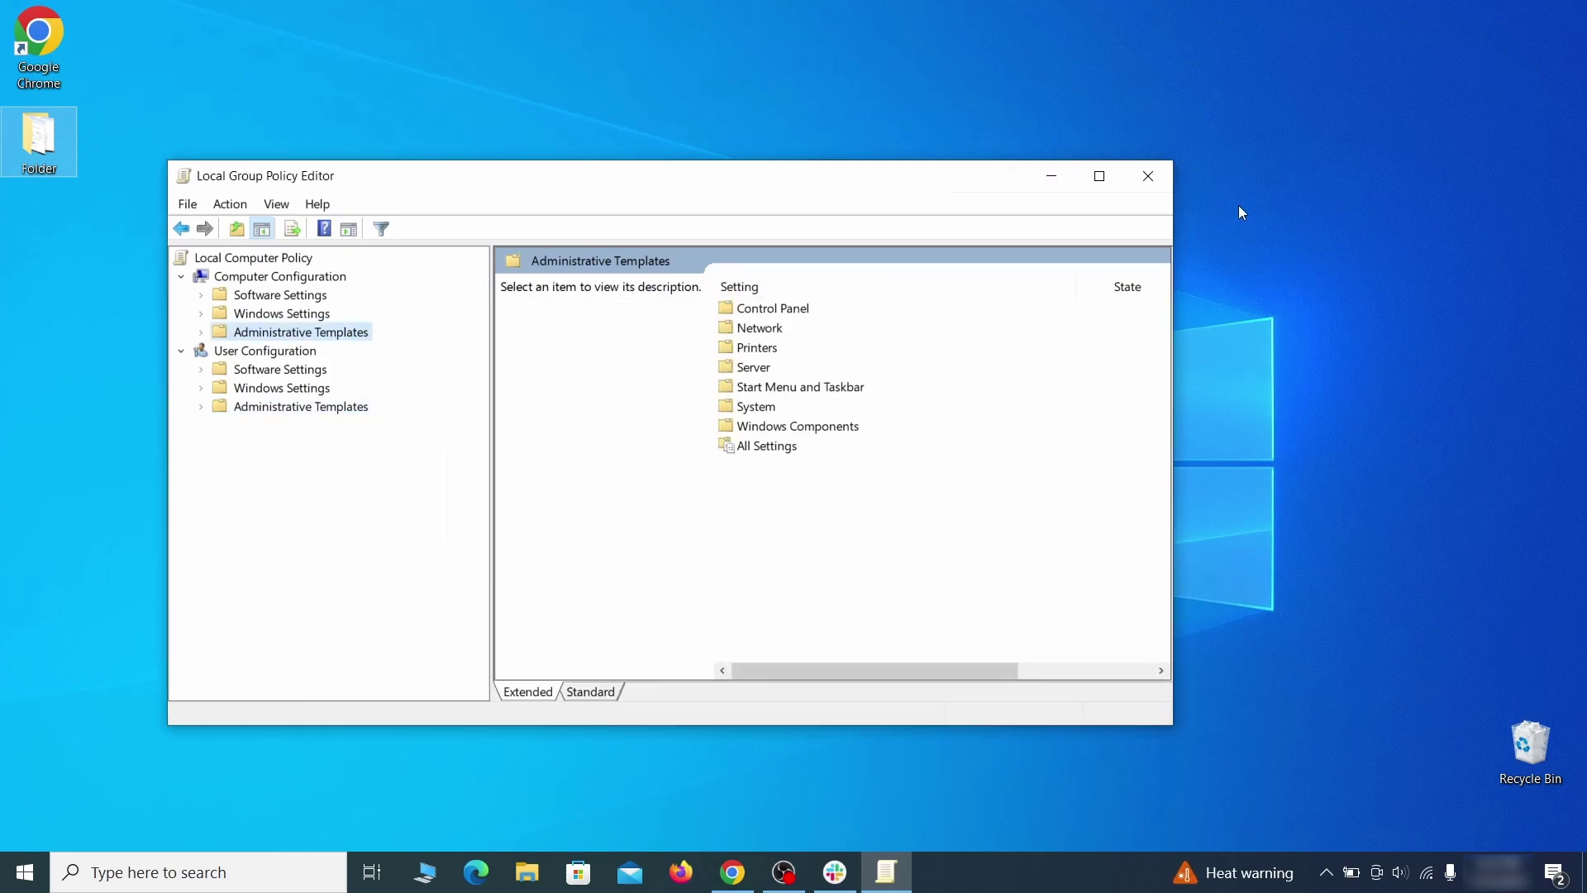
Close the Group Policy Editor and restart the computer.
{"action": "left_click", "coordinate": [1149, 177]}
{"action": "left_click", "coordinate": [24, 871]}
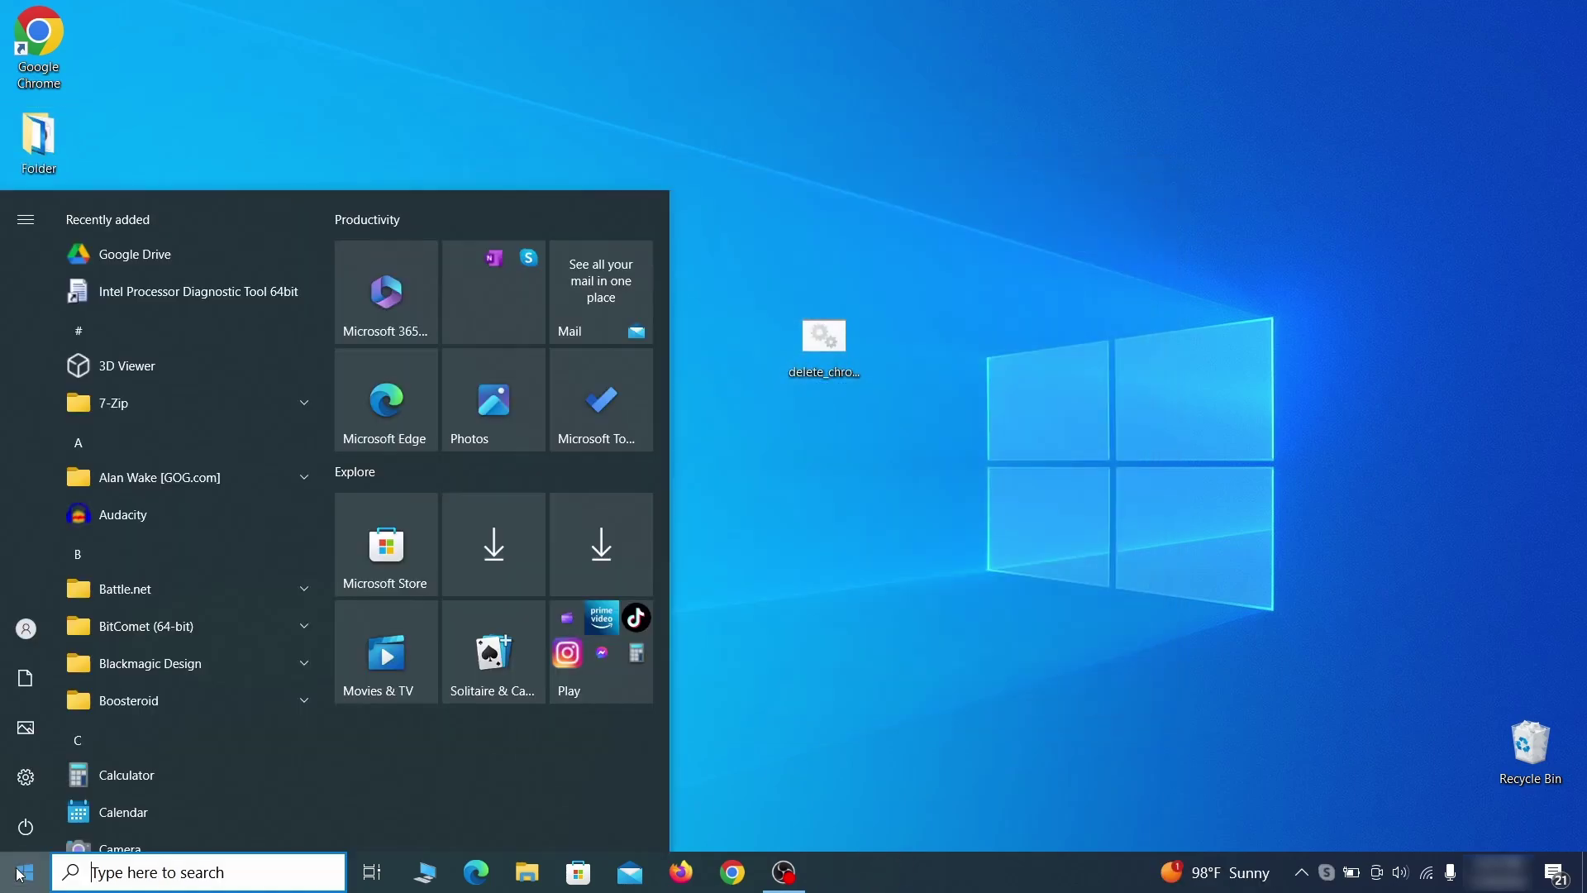
{"action": "left_click", "coordinate": [26, 825]}
{"action": "left_click", "coordinate": [137, 773]}
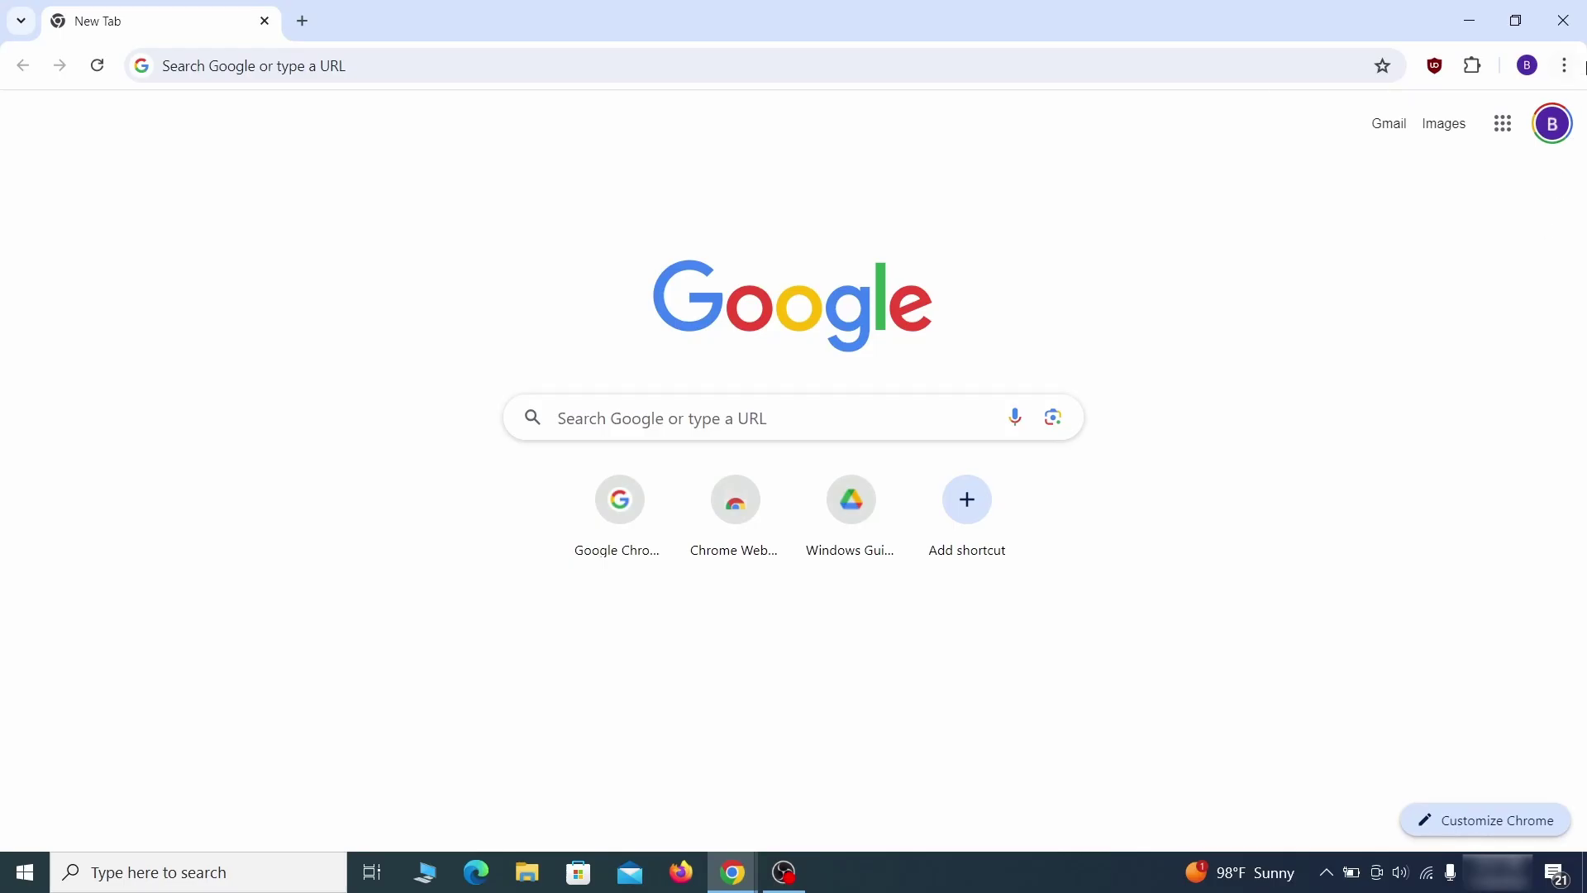
{"action": "left_click", "coordinate": [1564, 65]}
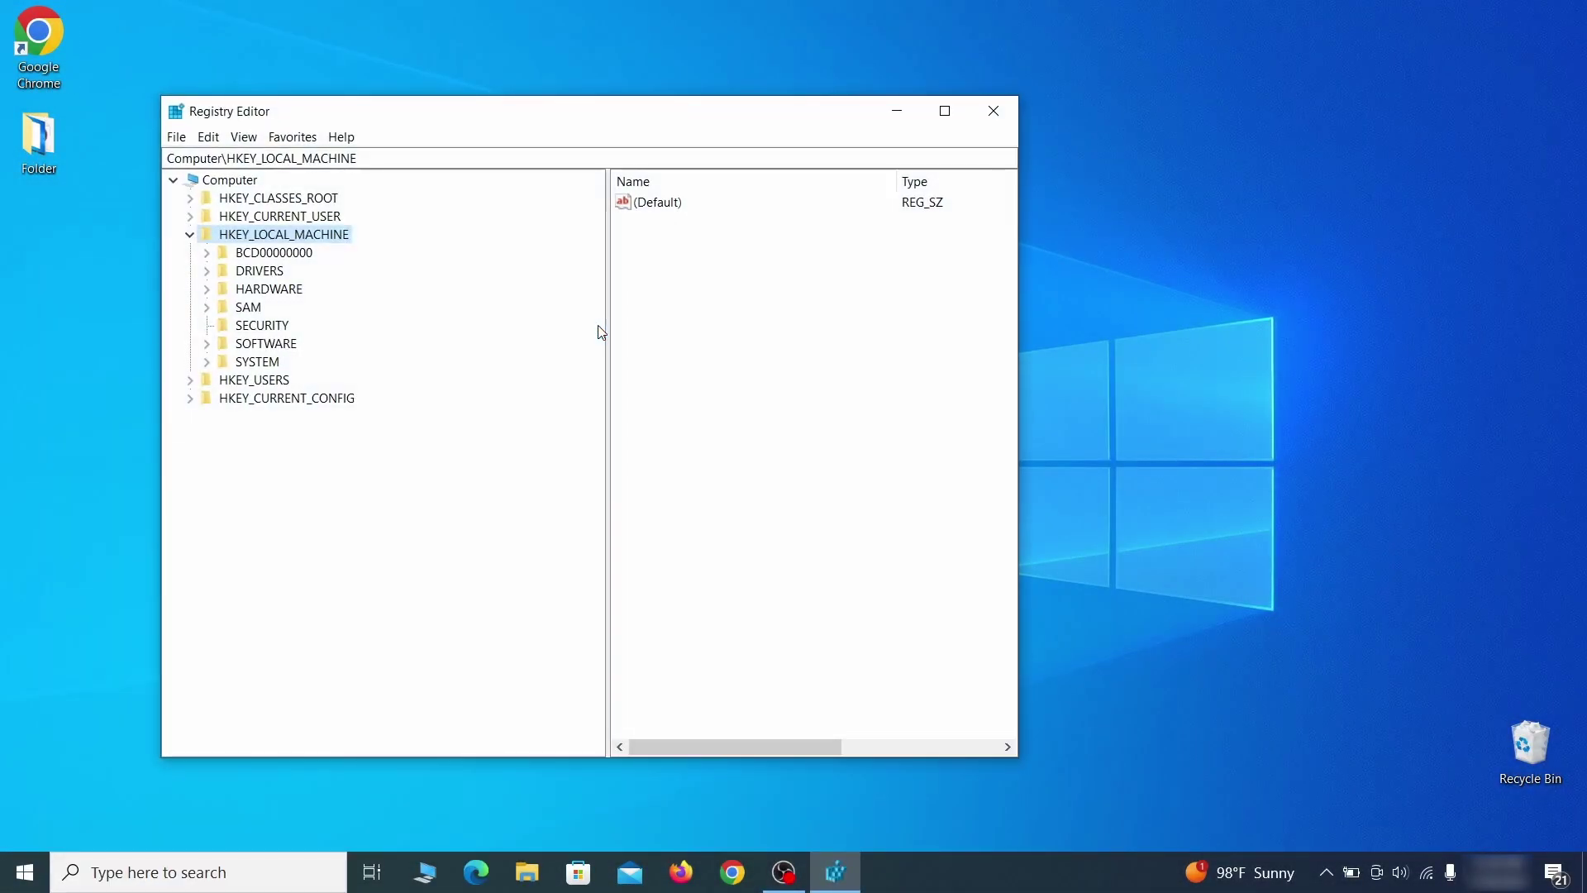
Expand BCD00000000 > Objects > {b2721d73…} > Elements in Registry Editor.
{"action": "left_click", "coordinate": [207, 252]}
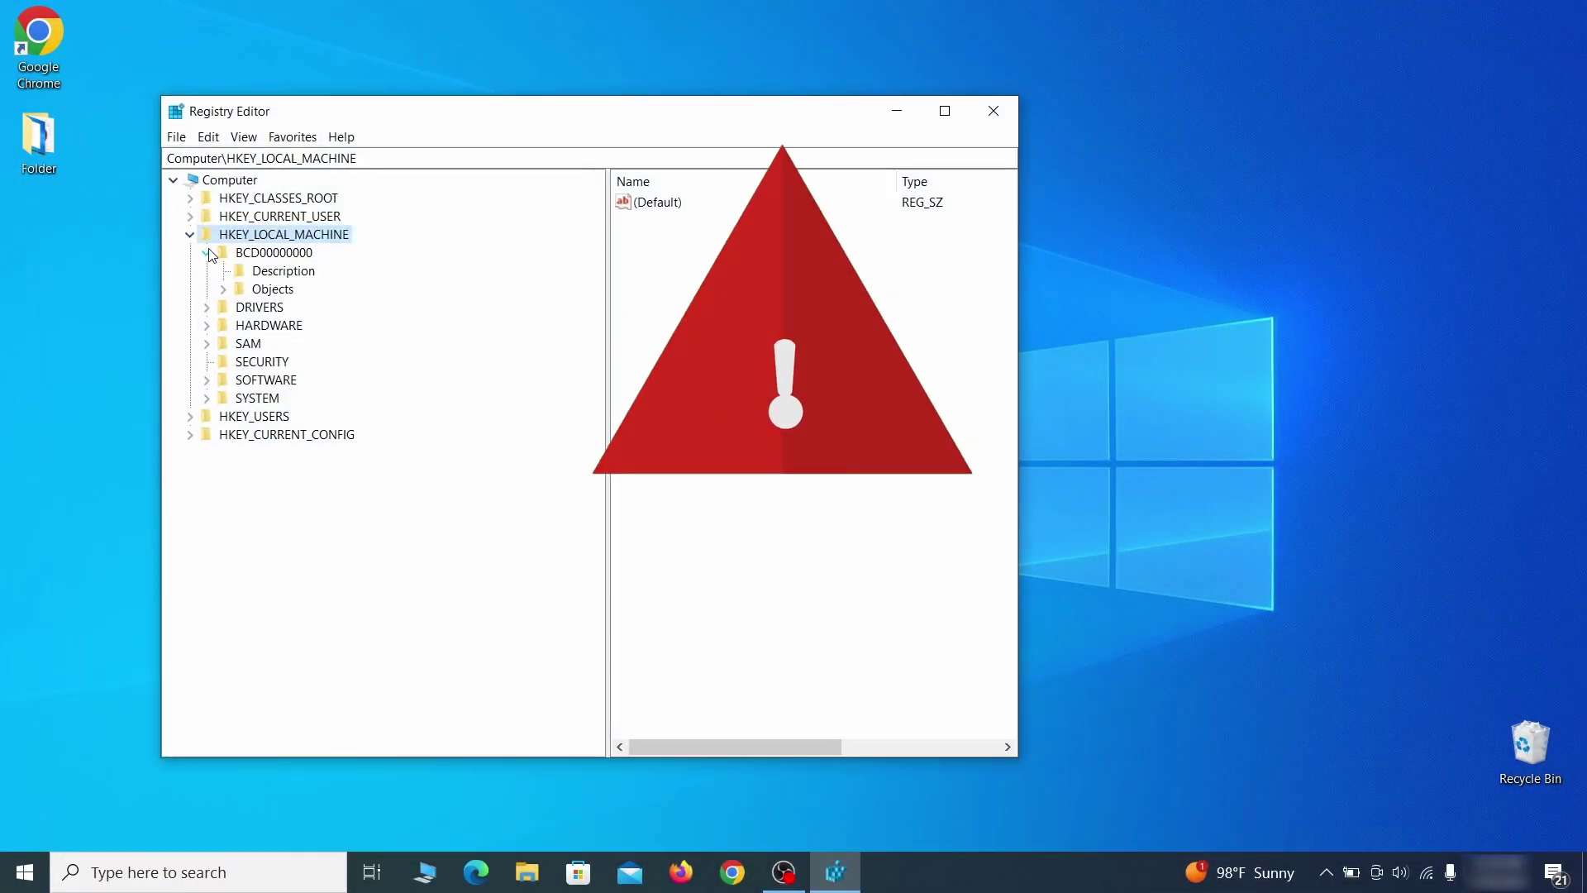
{"action": "left_click", "coordinate": [223, 289]}
{"action": "left_click", "coordinate": [239, 471]}
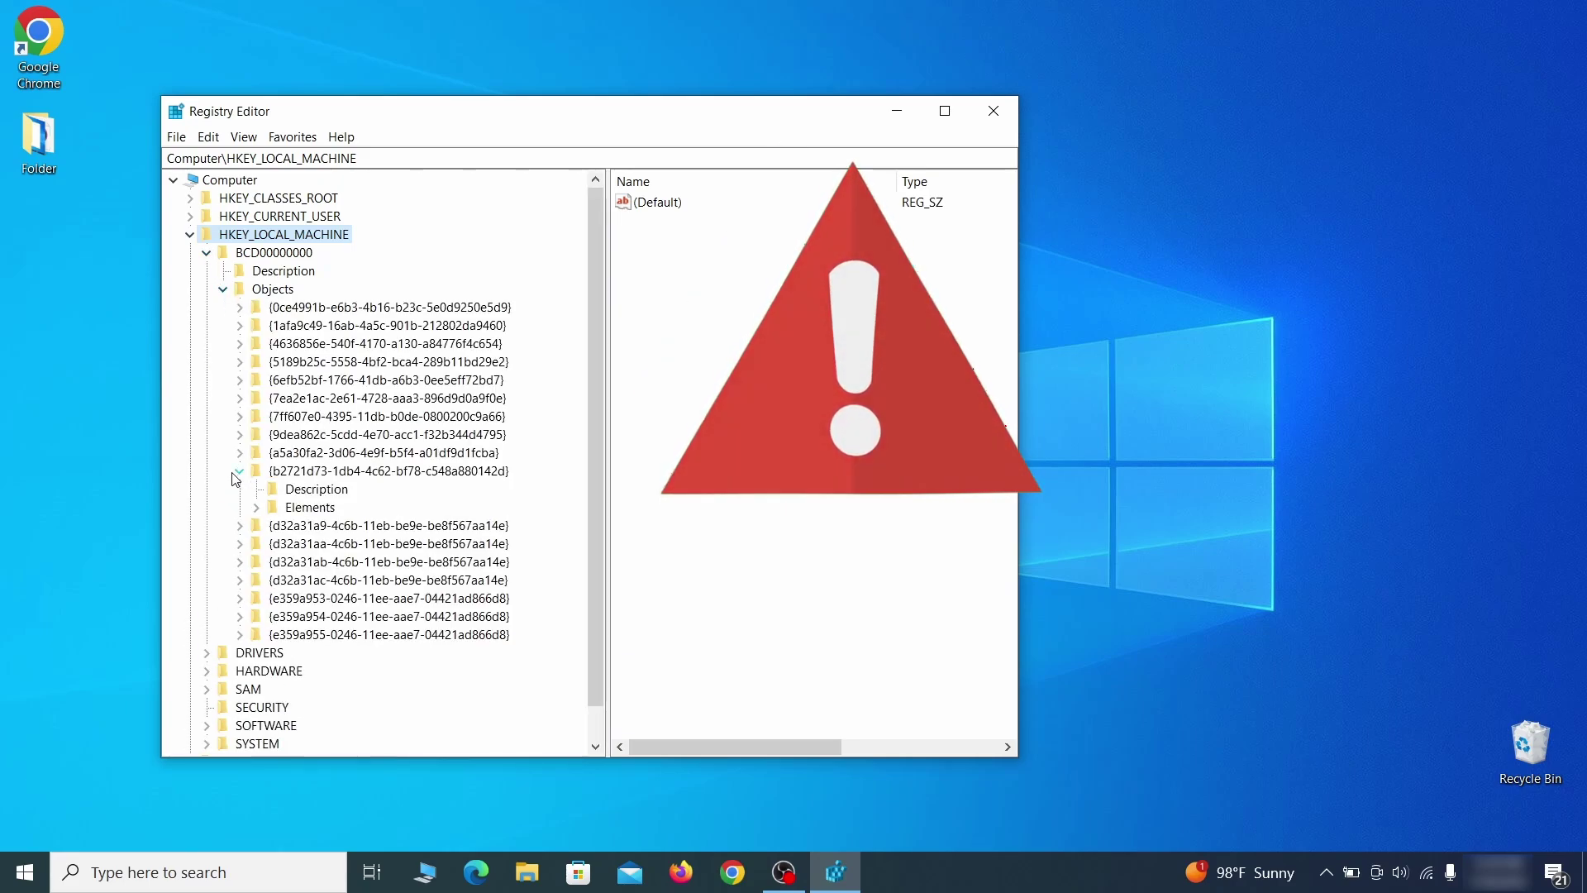
{"action": "left_click", "coordinate": [256, 507]}
Start deleting key 12000004 but decline, keeping the key in place.
{"action": "left_click", "coordinate": [331, 562]}
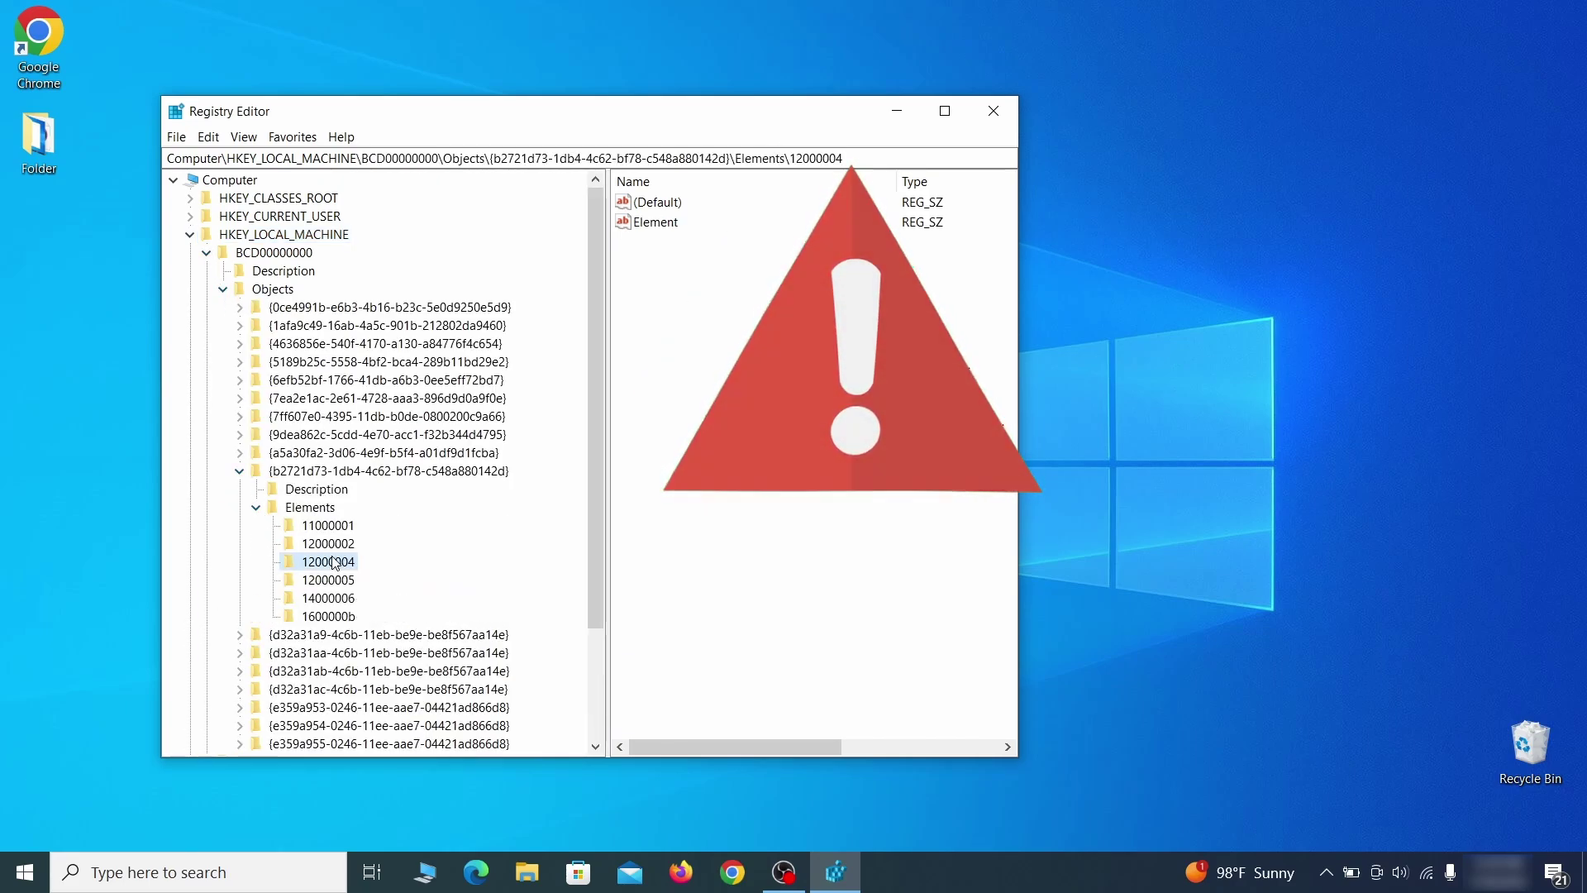
{"action": "right_click", "coordinate": [331, 562]}
{"action": "left_click", "coordinate": [409, 633]}
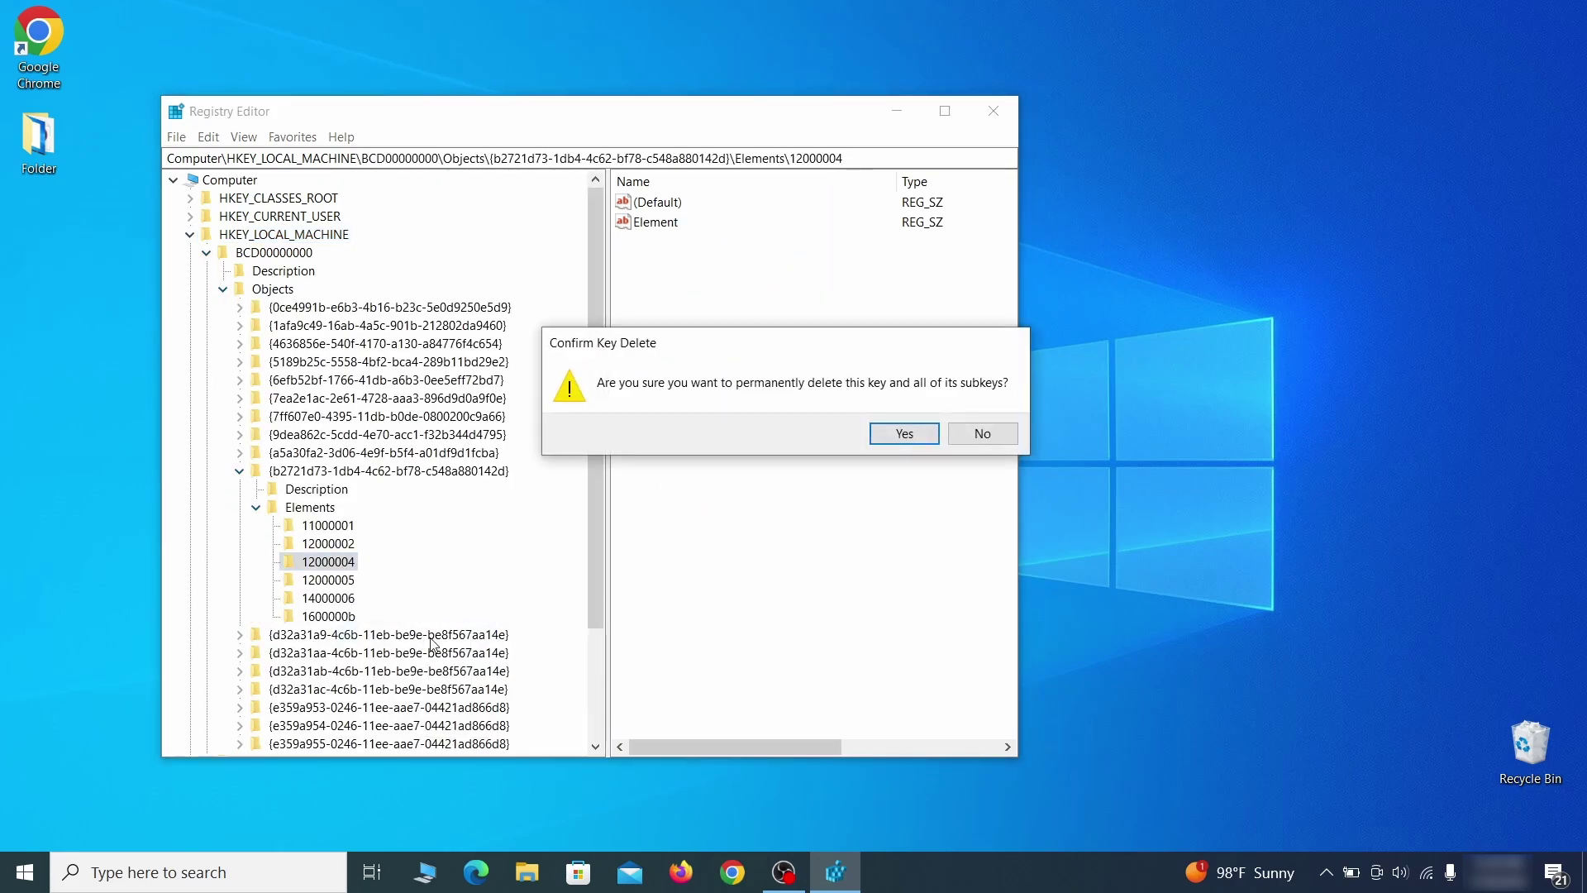
{"action": "left_click", "coordinate": [1000, 443]}
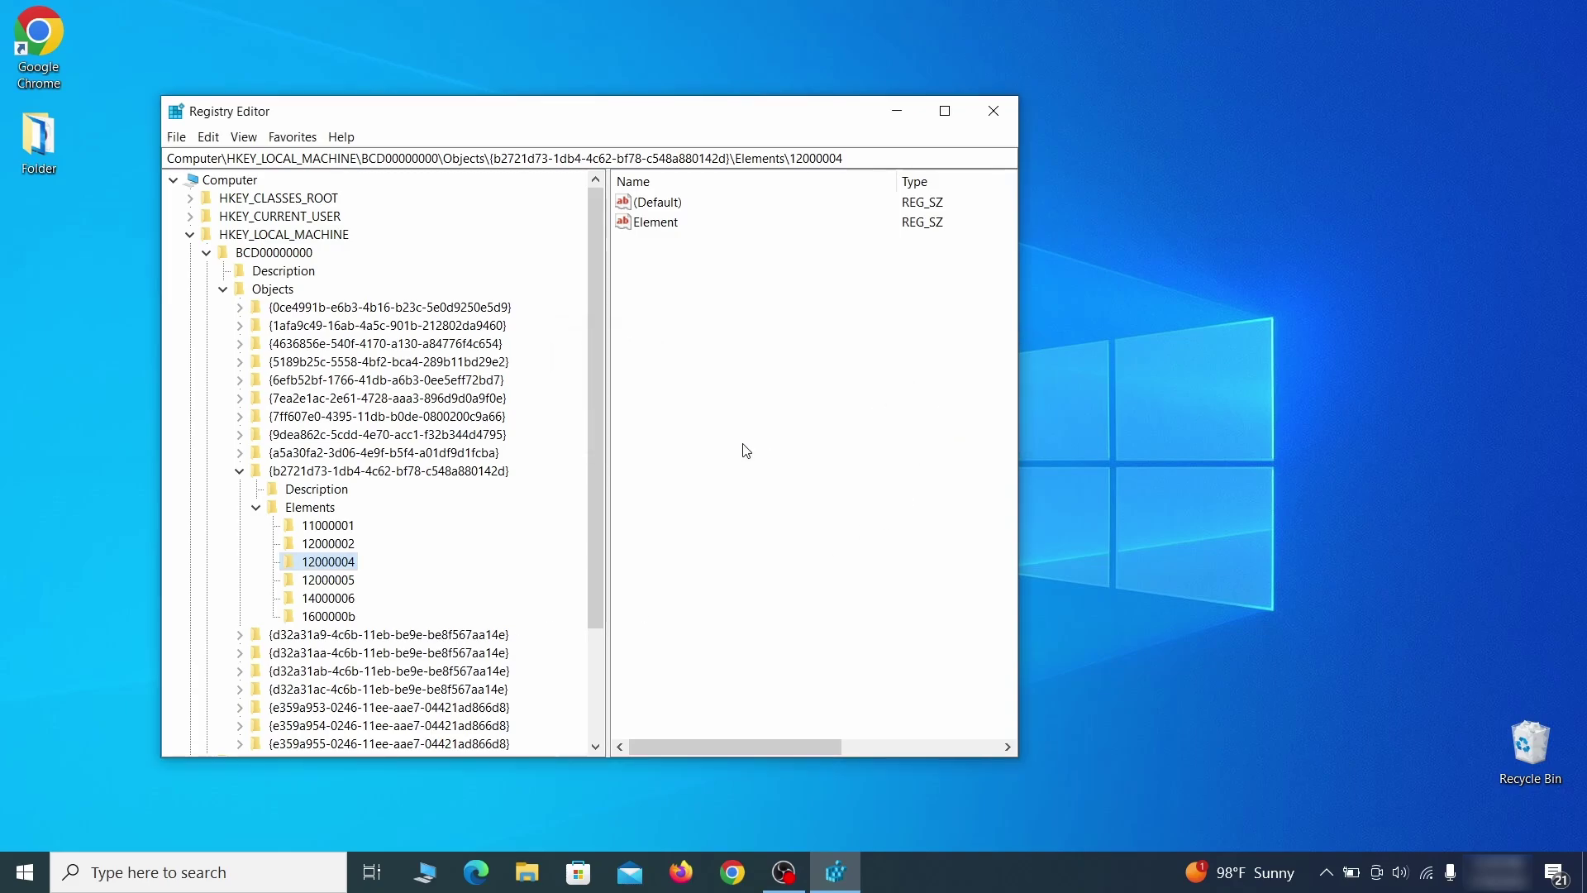
{"action": "scroll", "coordinate": [261, 634], "scroll_direction": "down", "scroll_amount": 3}
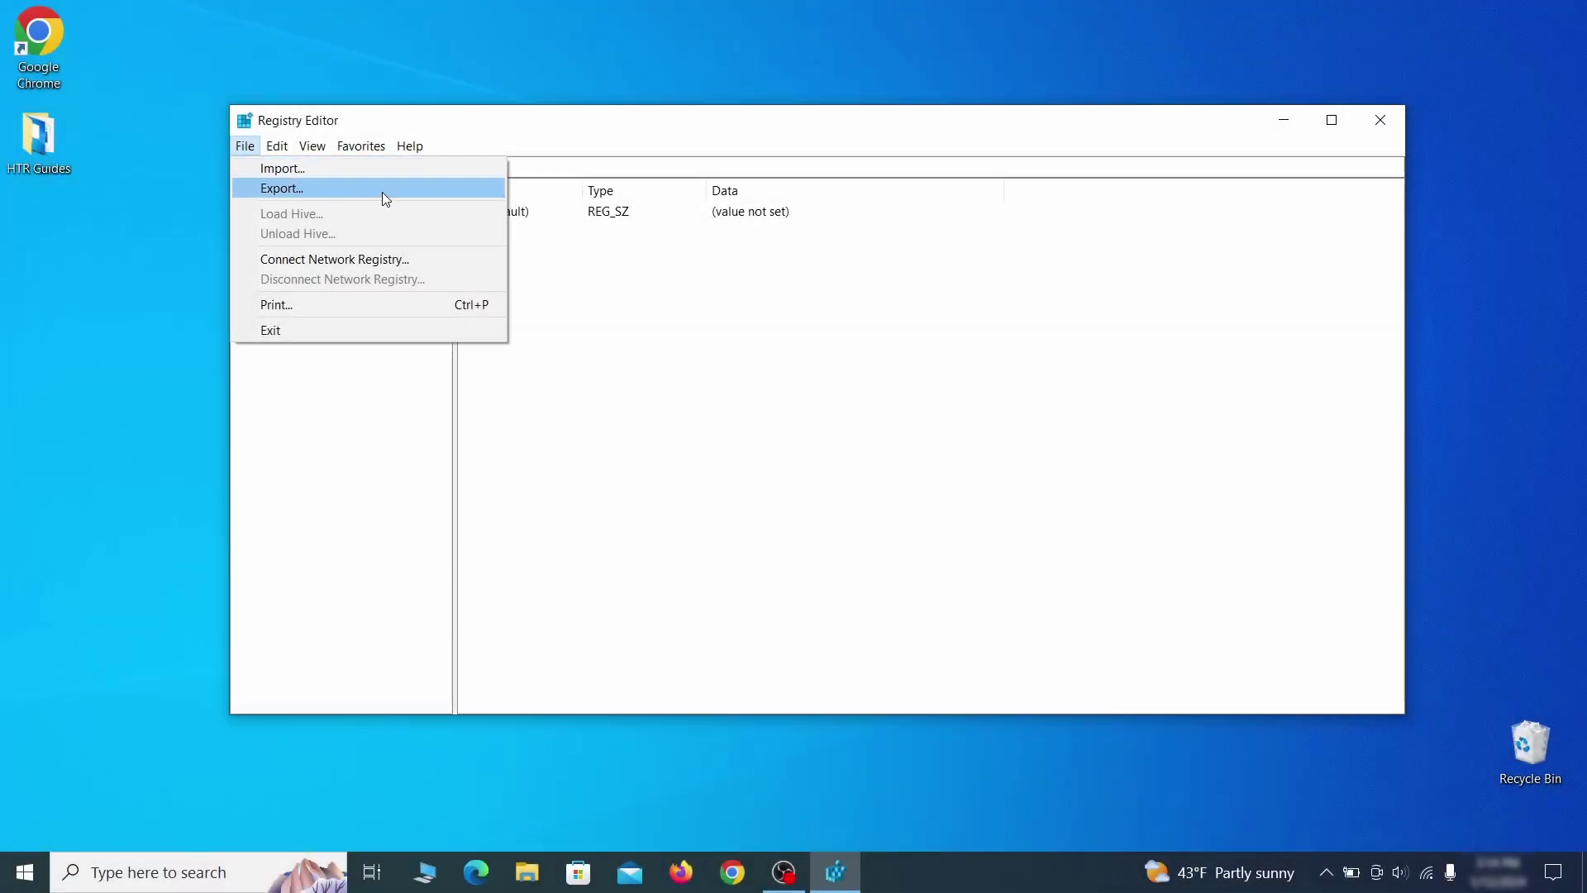
Export the registry as 'Registry Backup 1' to the Desktop, then pick it in Import.
{"action": "left_click", "coordinate": [382, 190]}
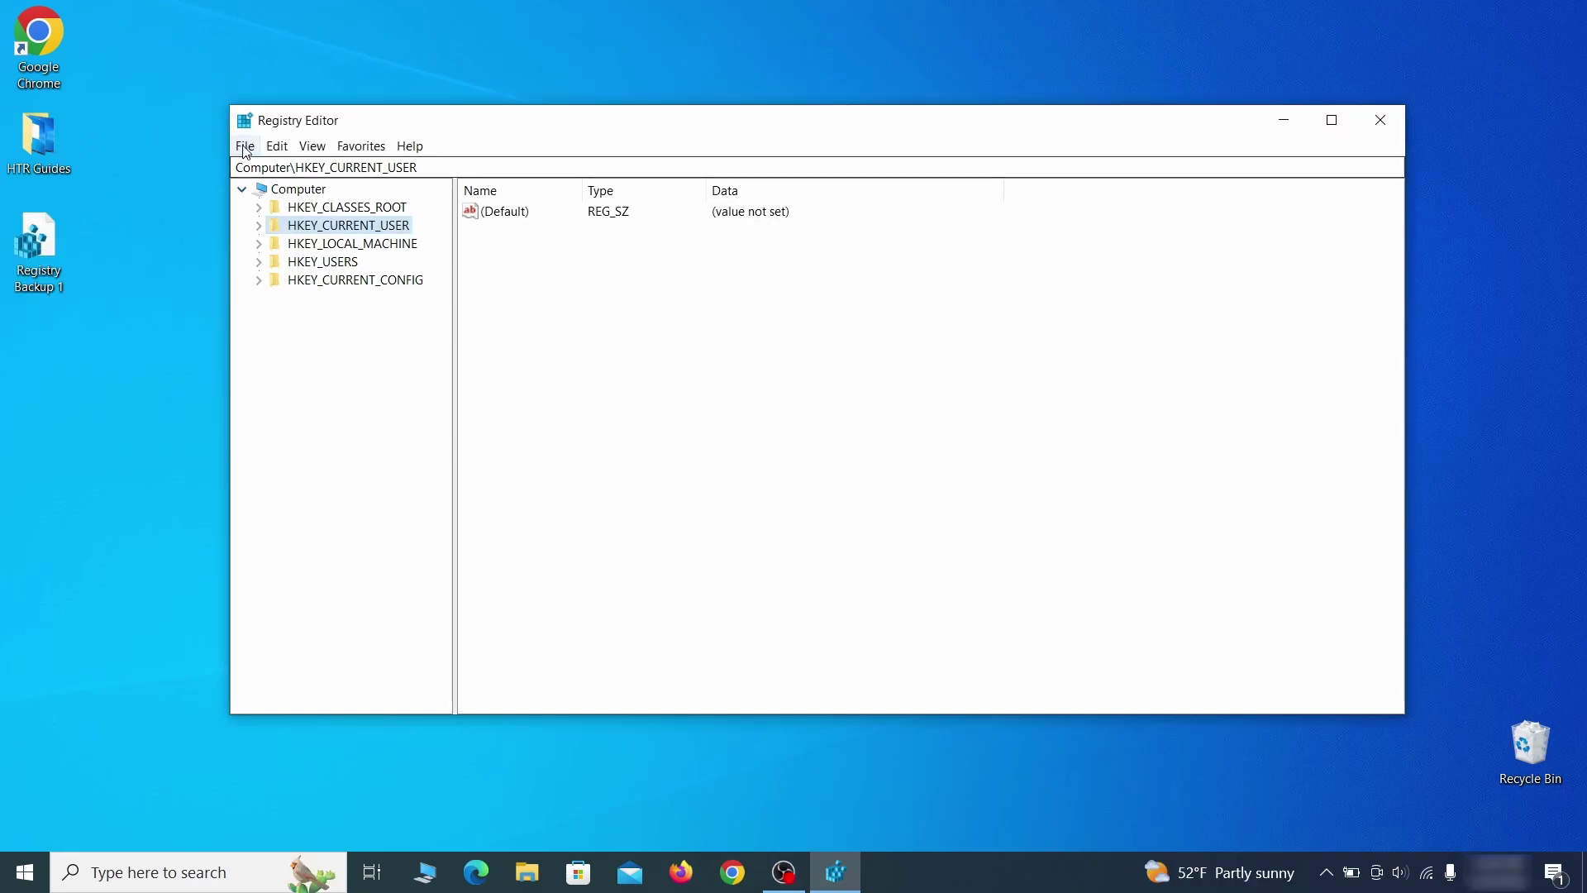
{"action": "left_click", "coordinate": [244, 145]}
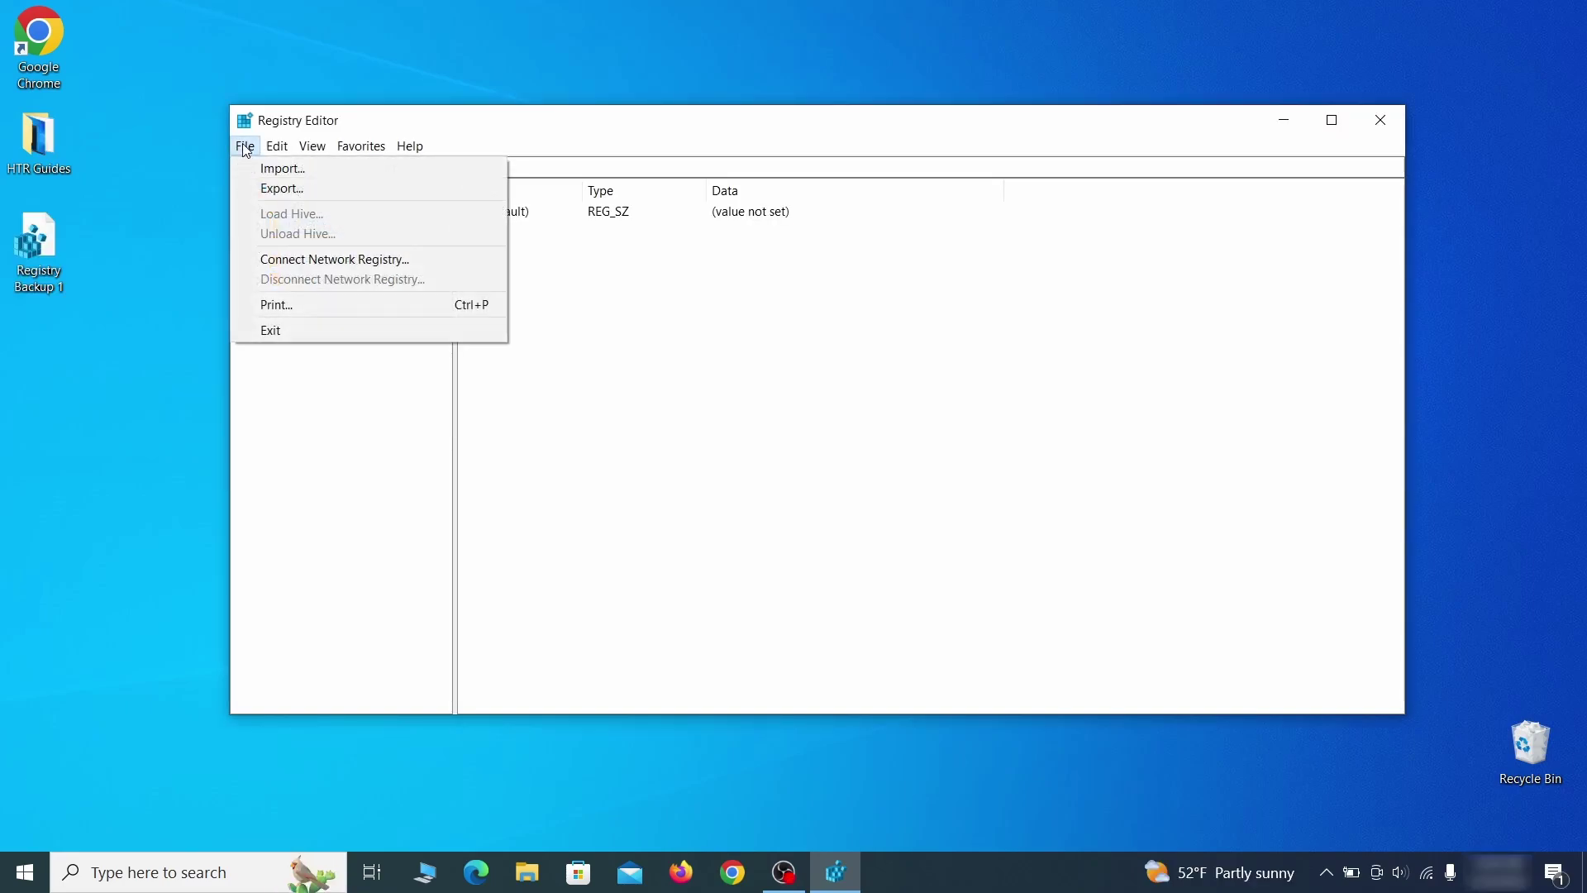
{"action": "left_click", "coordinate": [337, 174]}
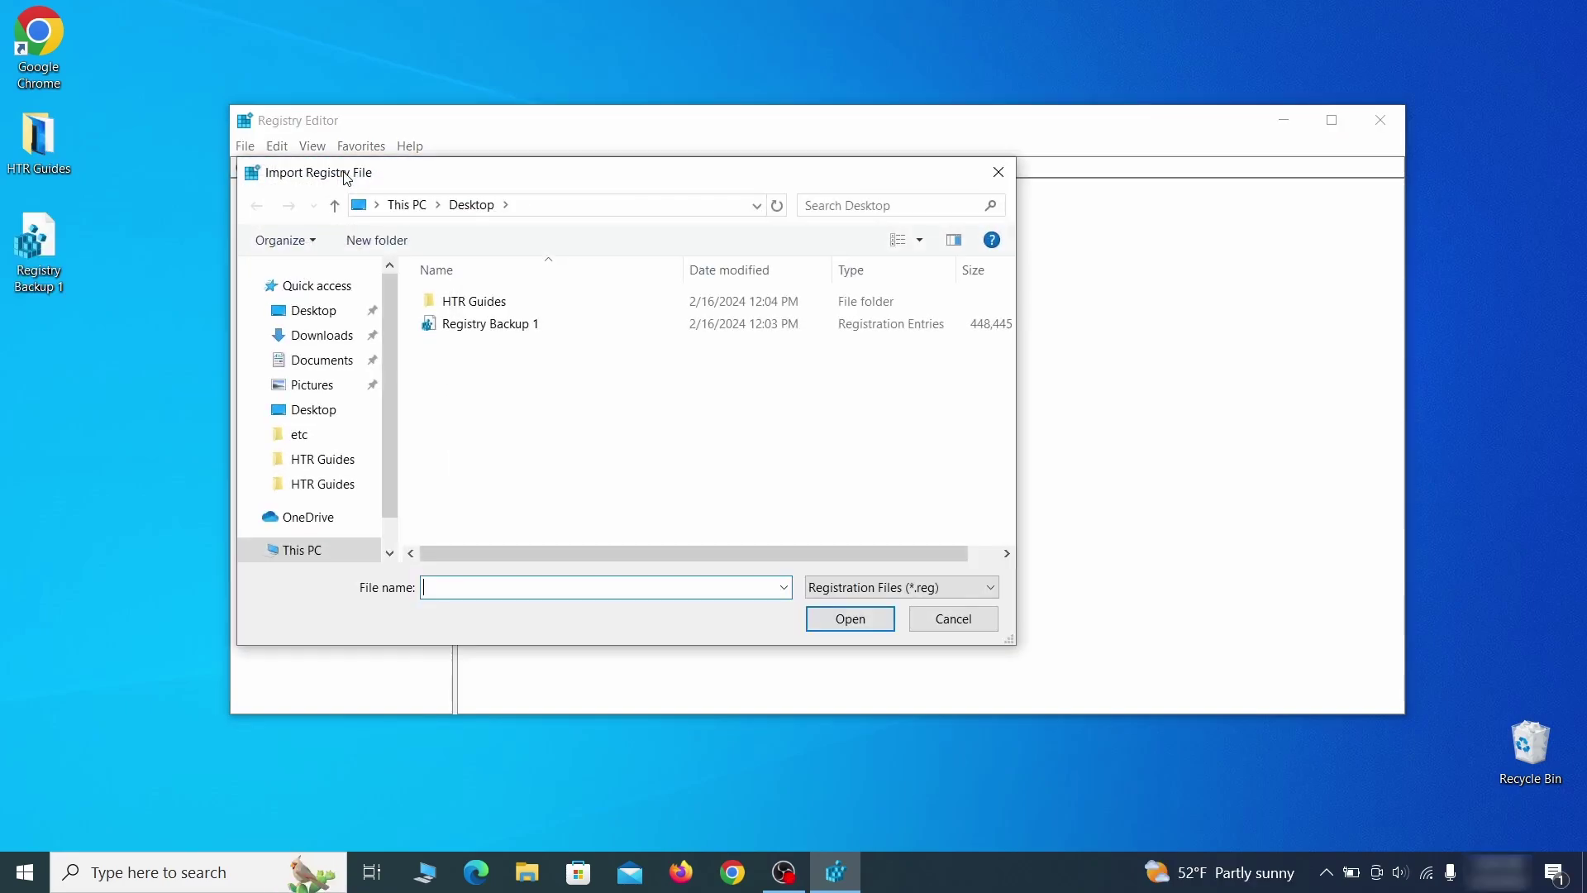
{"action": "left_click", "coordinate": [549, 331]}
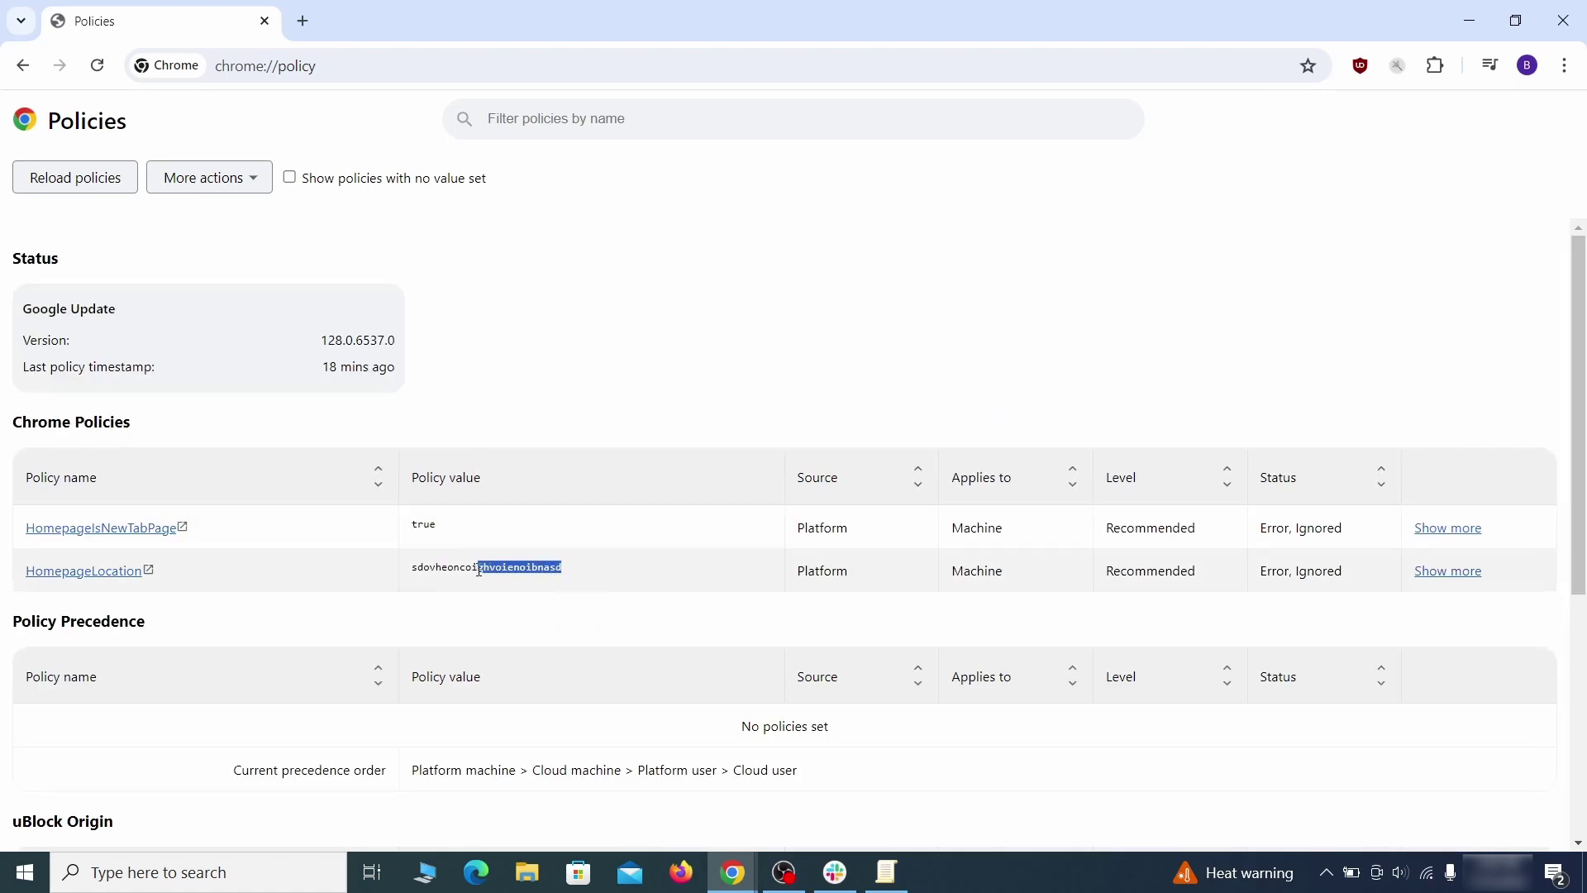
Copy the HomepageLocation value sdovheoncoighvoienoibnasd from Chrome into a new Notepad note.
{"action": "right_click", "coordinate": [449, 579]}
{"action": "left_click", "coordinate": [484, 590]}
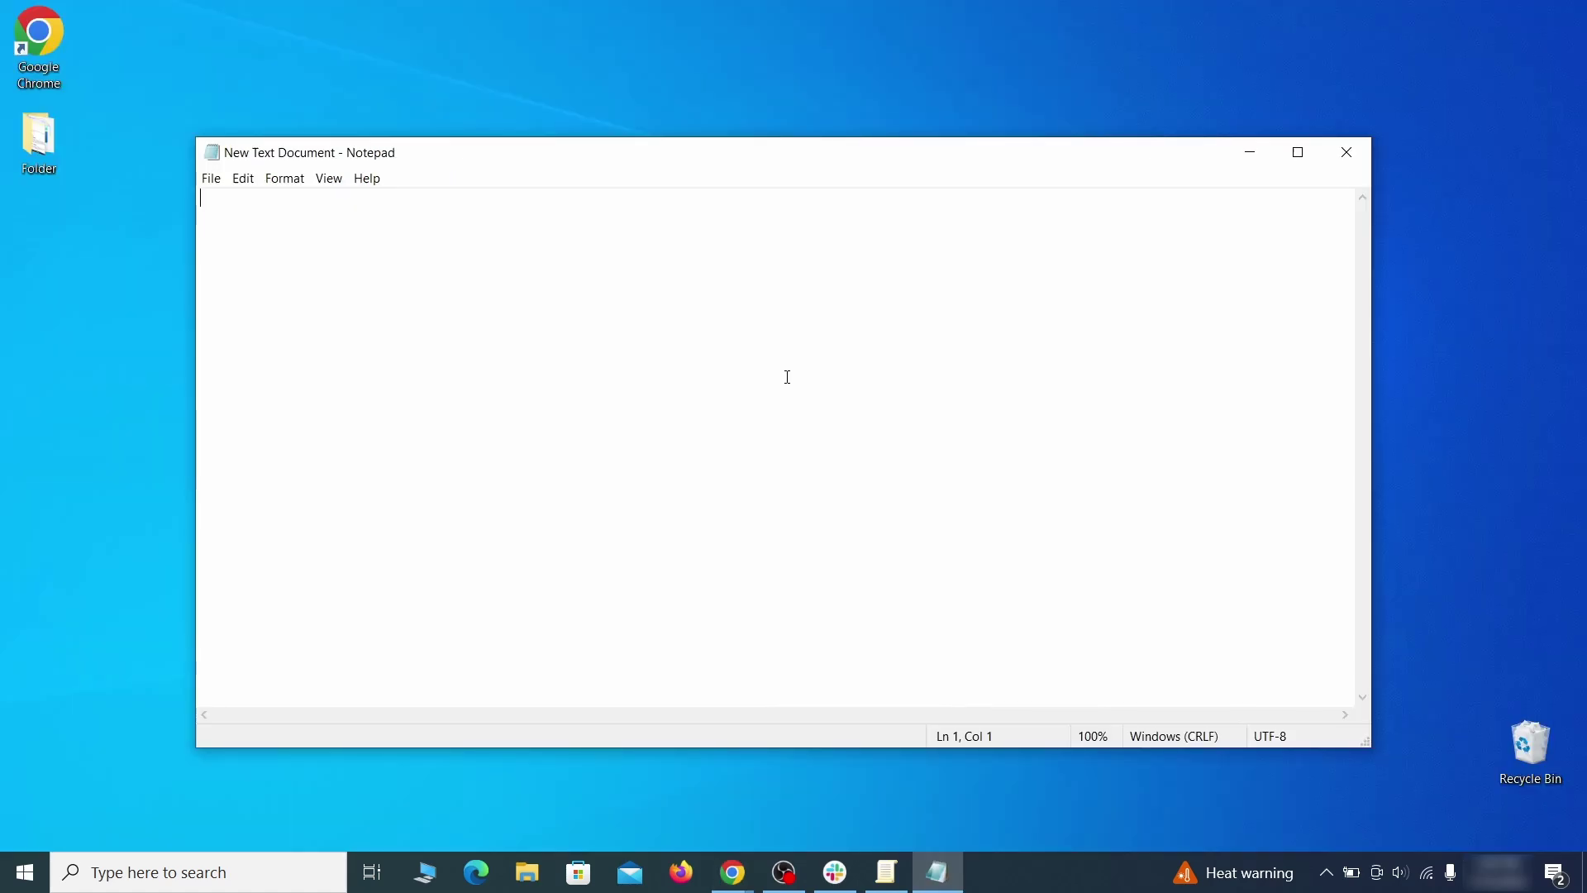
{"action": "right_click", "coordinate": [787, 368]}
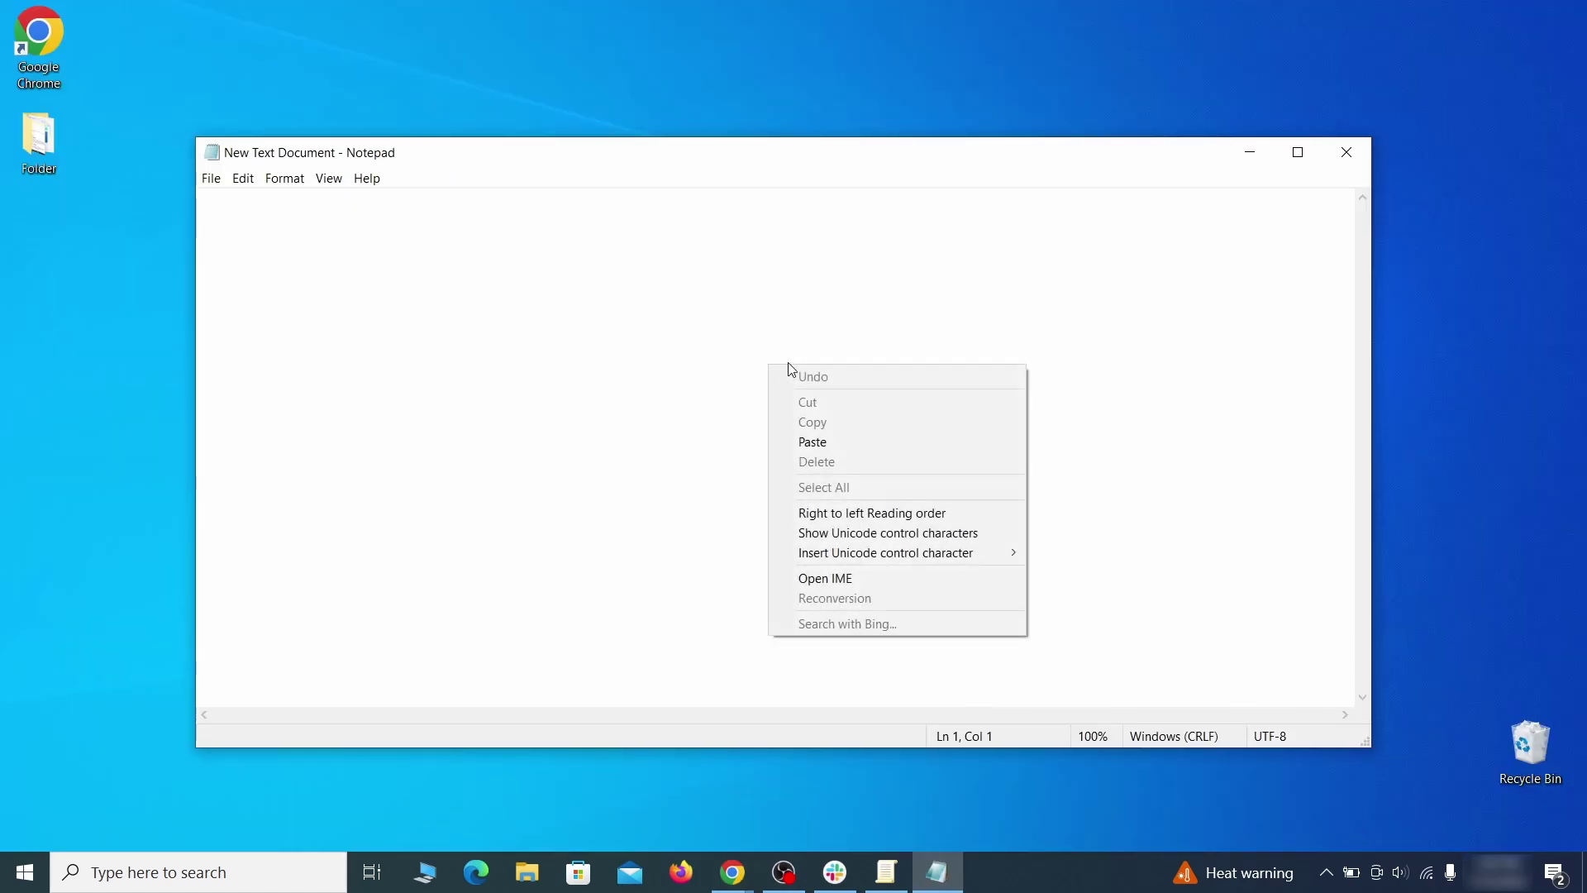
{"action": "left_click", "coordinate": [831, 440]}
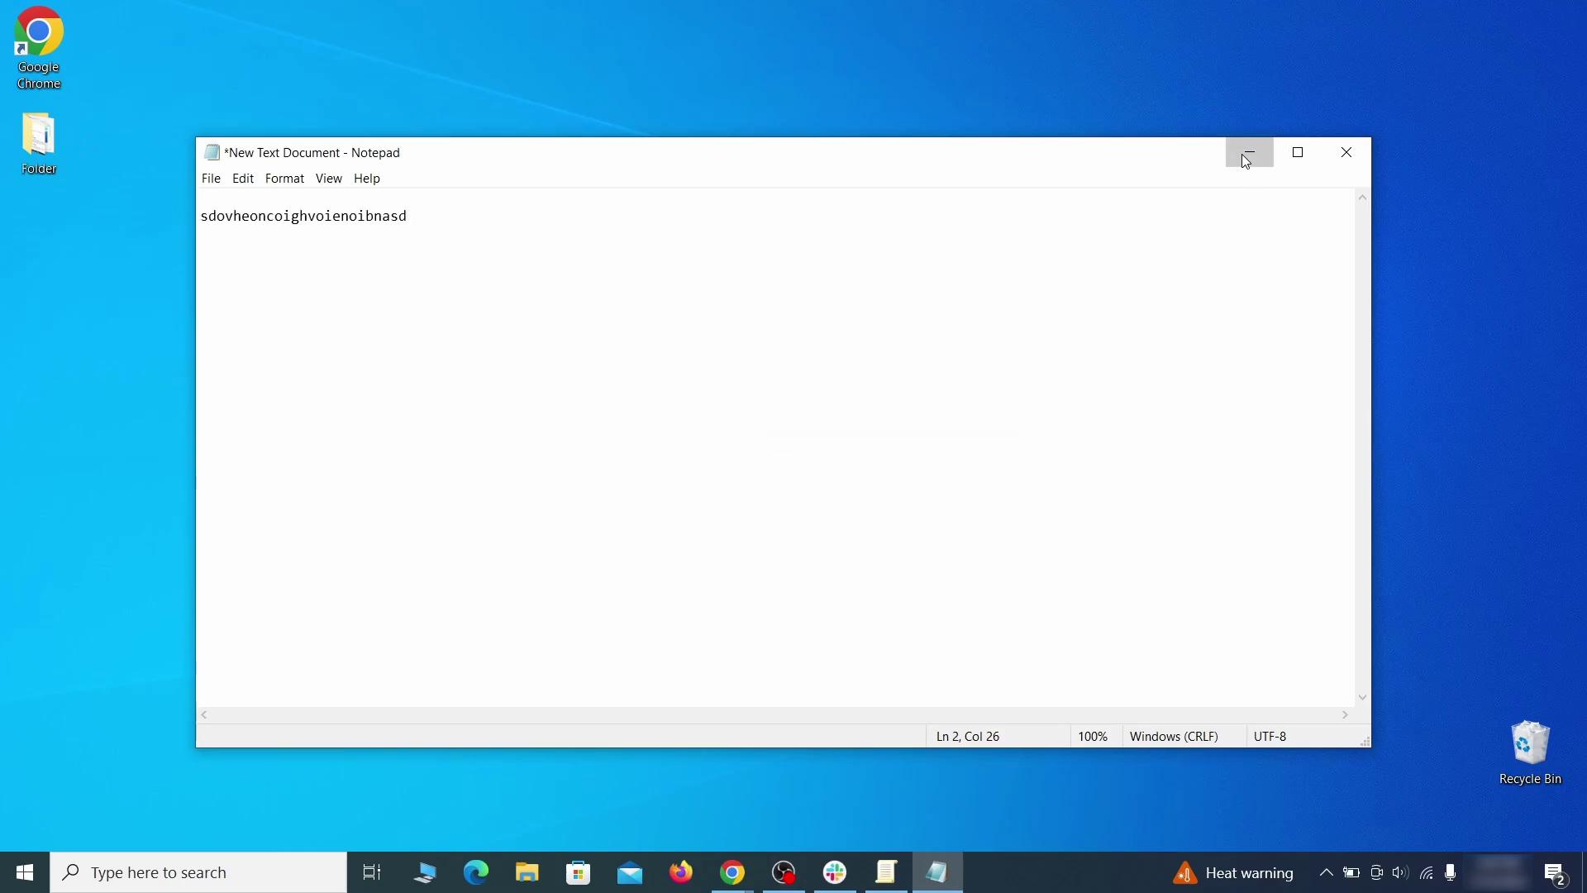
Delete all three folders in Chrome's Default\Extensions directory and close File Explorer.
{"action": "left_click", "coordinate": [1248, 153]}
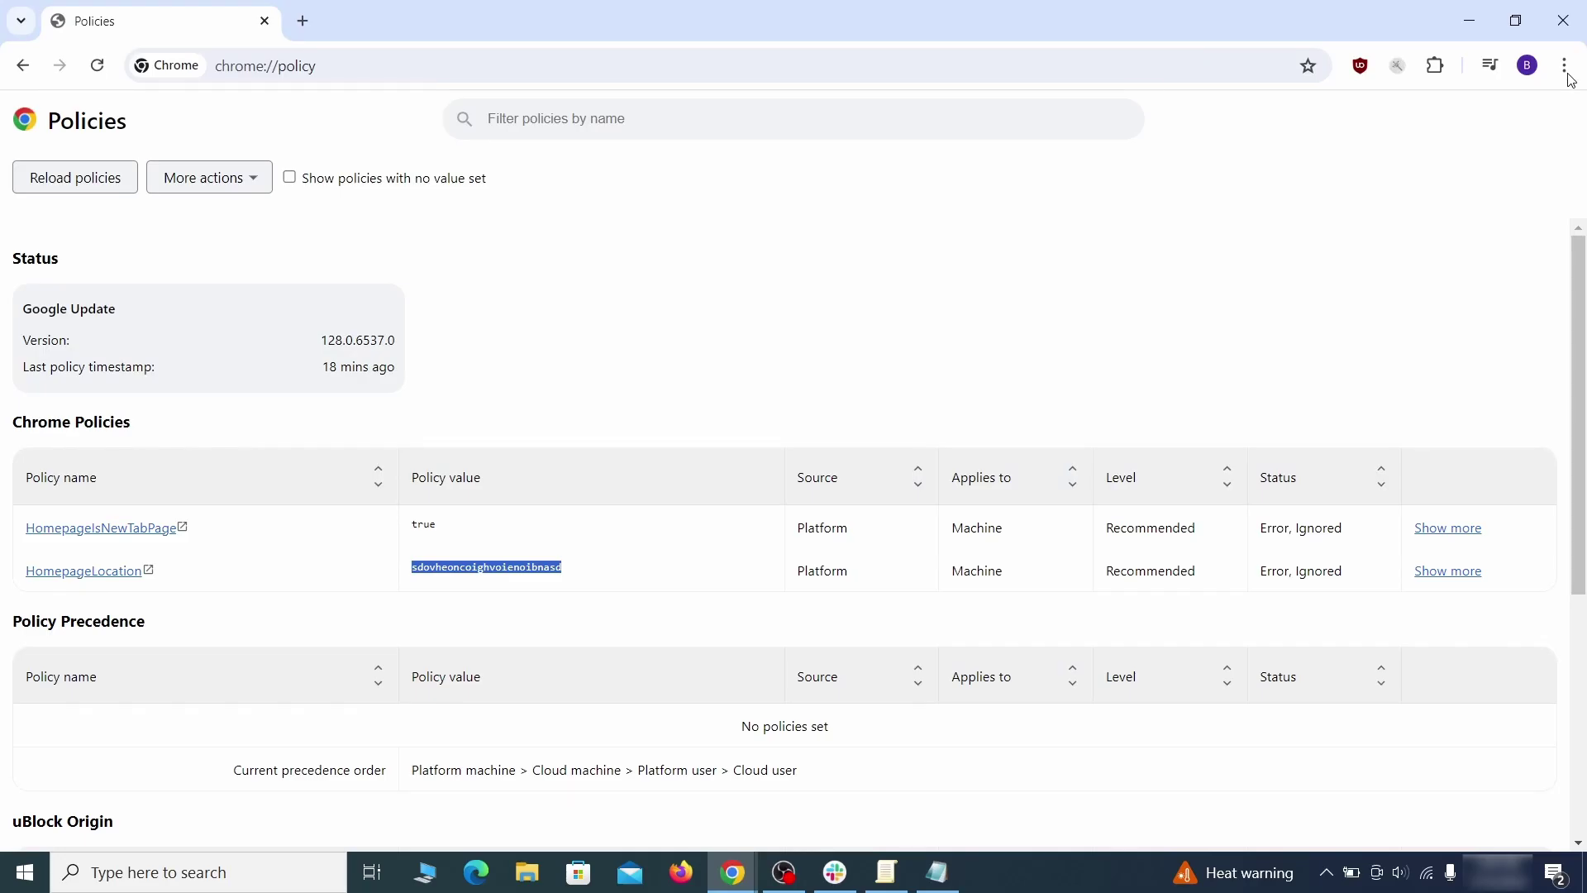
{"action": "left_click", "coordinate": [1564, 66]}
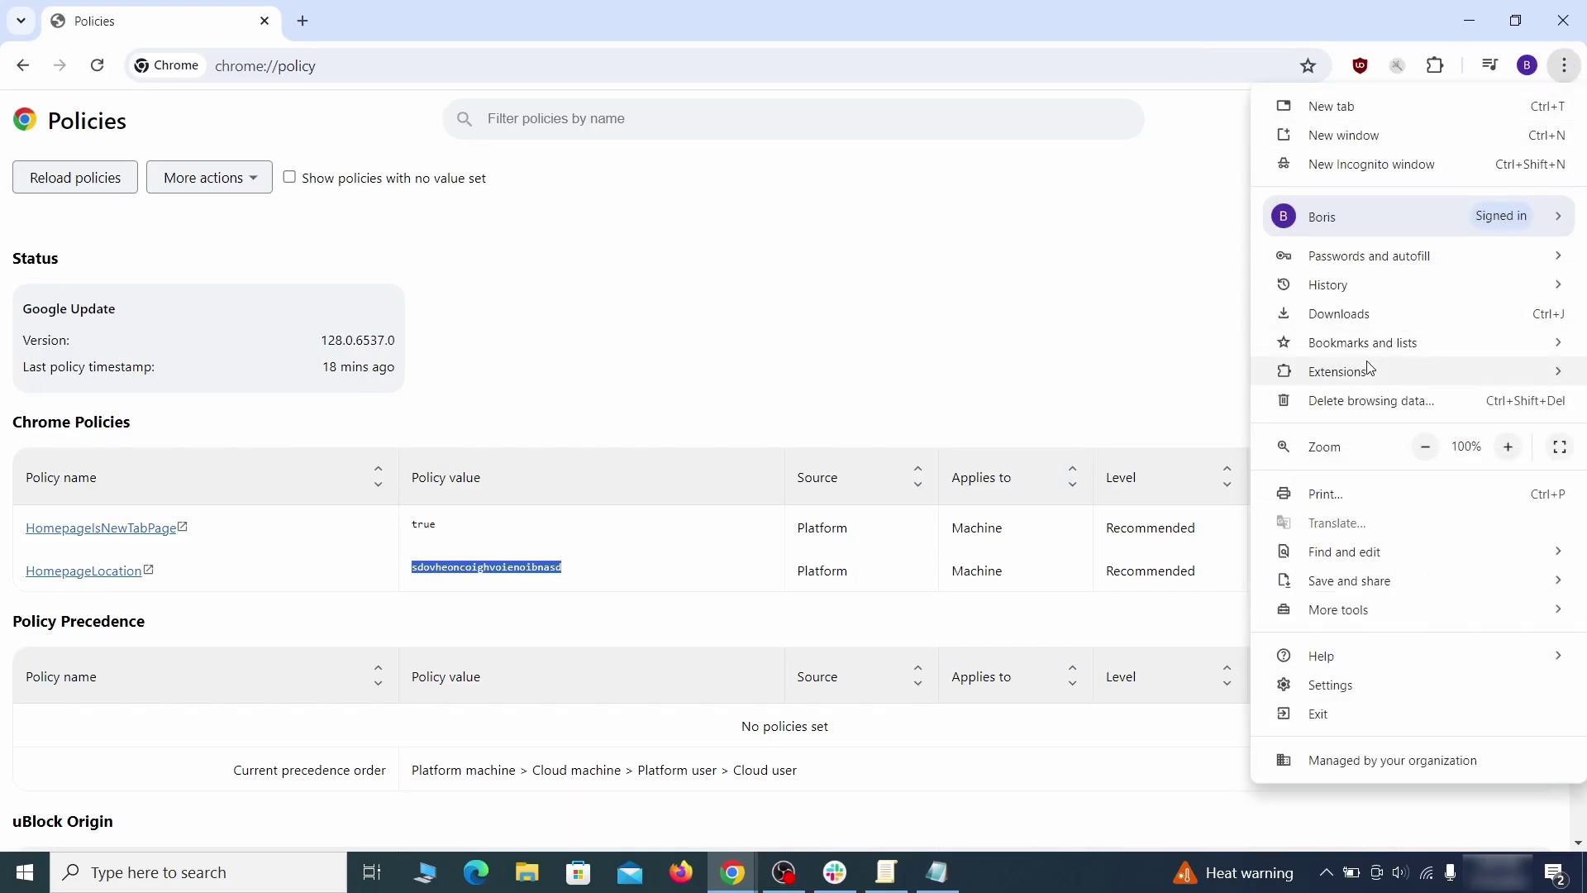
{"action": "mouse_move", "coordinate": [1332, 389]}
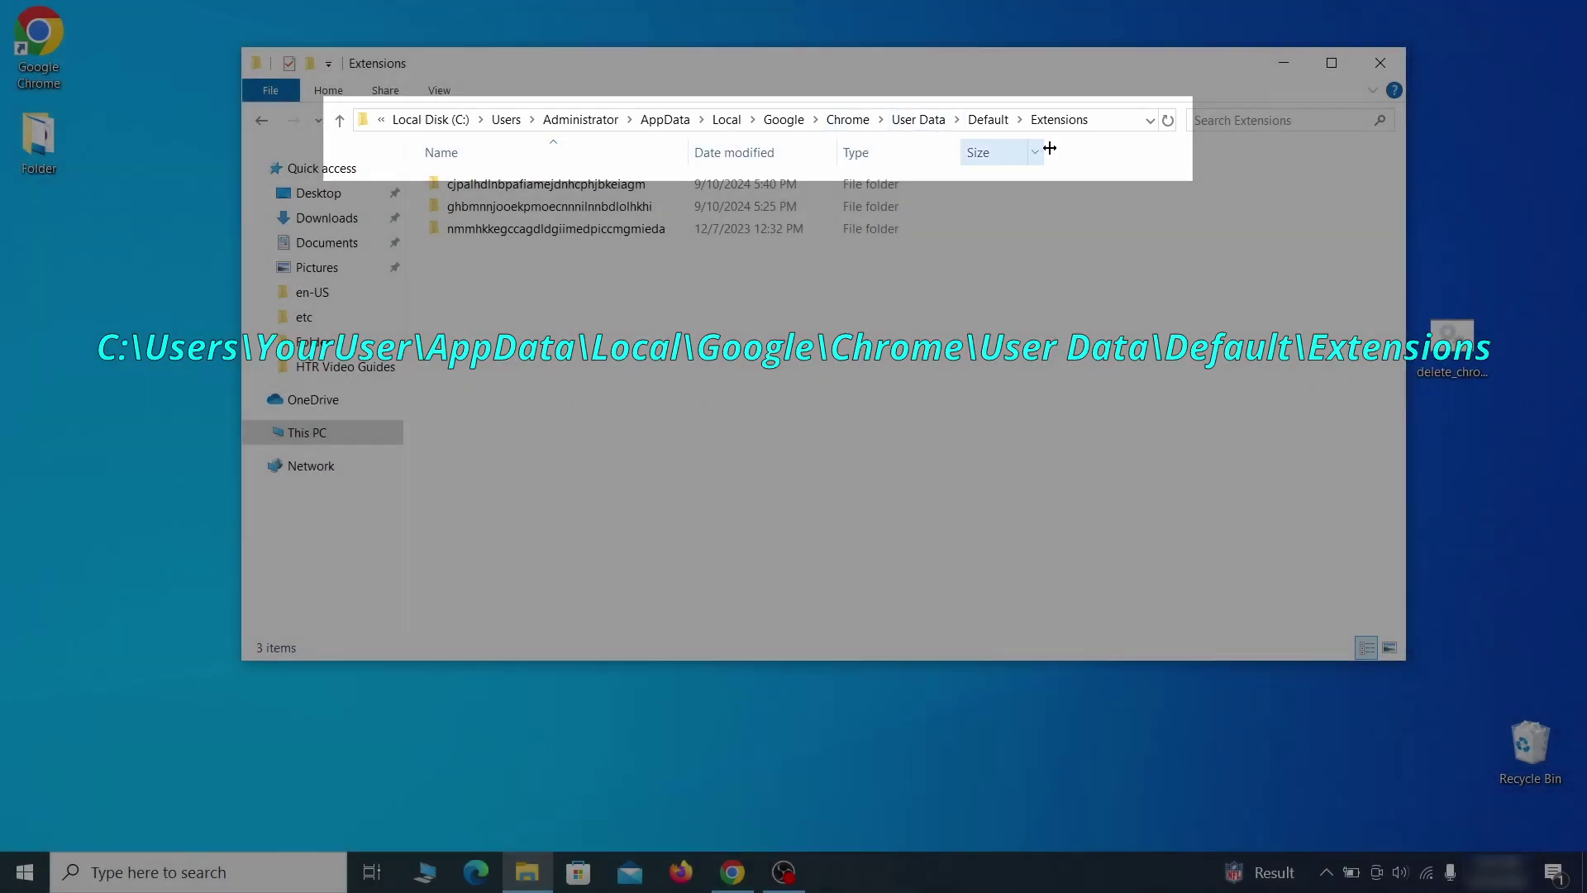
{"action": "left_click_drag", "start_coordinate": [590, 265], "coordinate": [666, 195]}
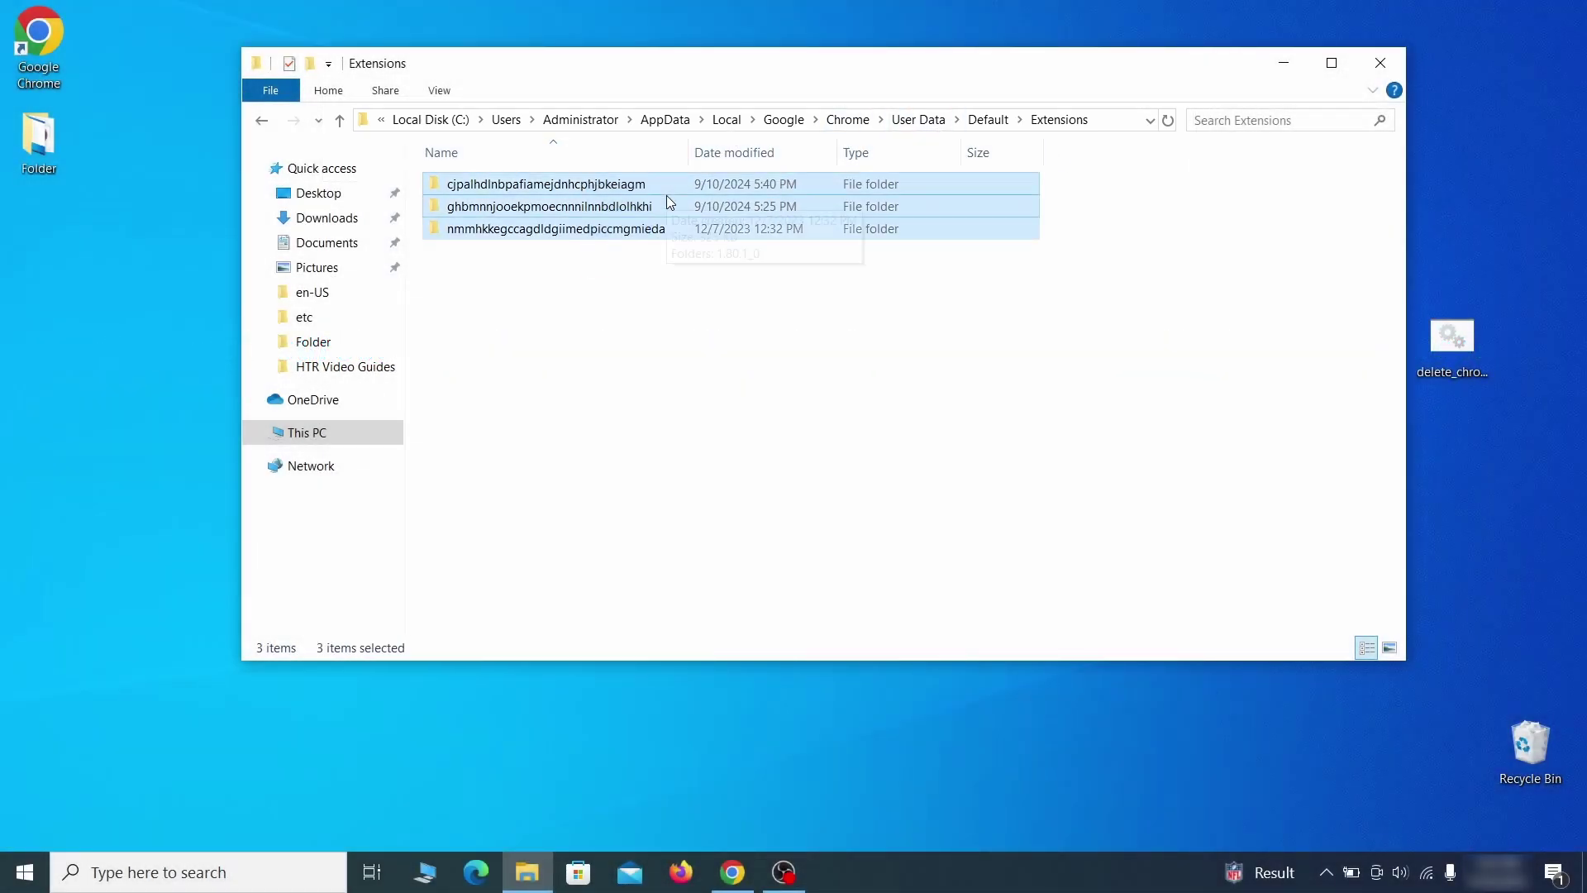
{"action": "right_click", "coordinate": [668, 197]}
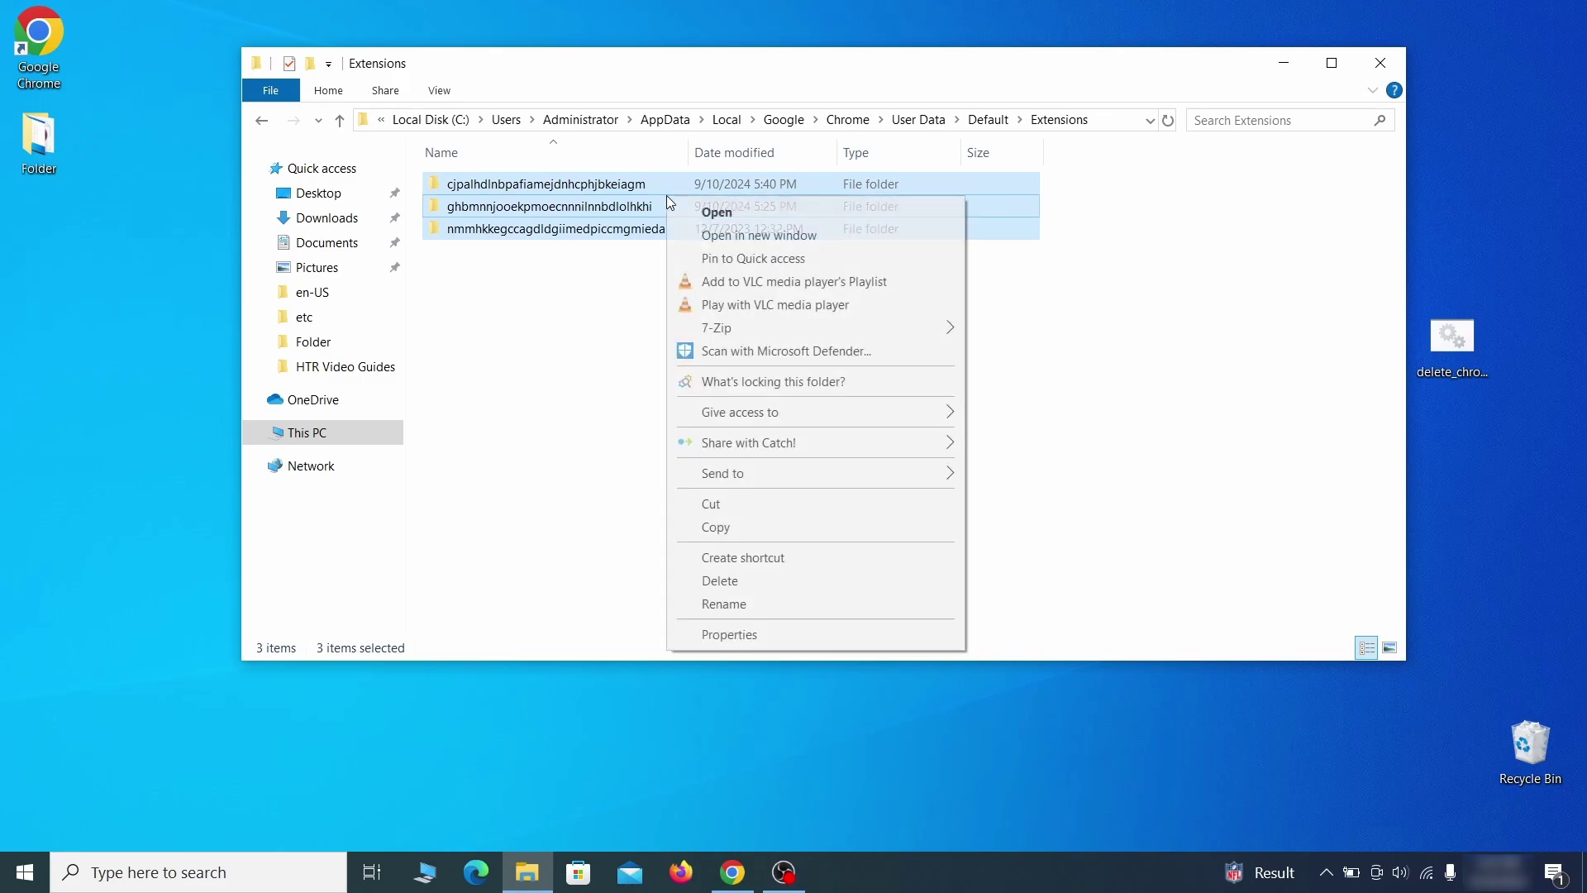
{"action": "left_click", "coordinate": [735, 582]}
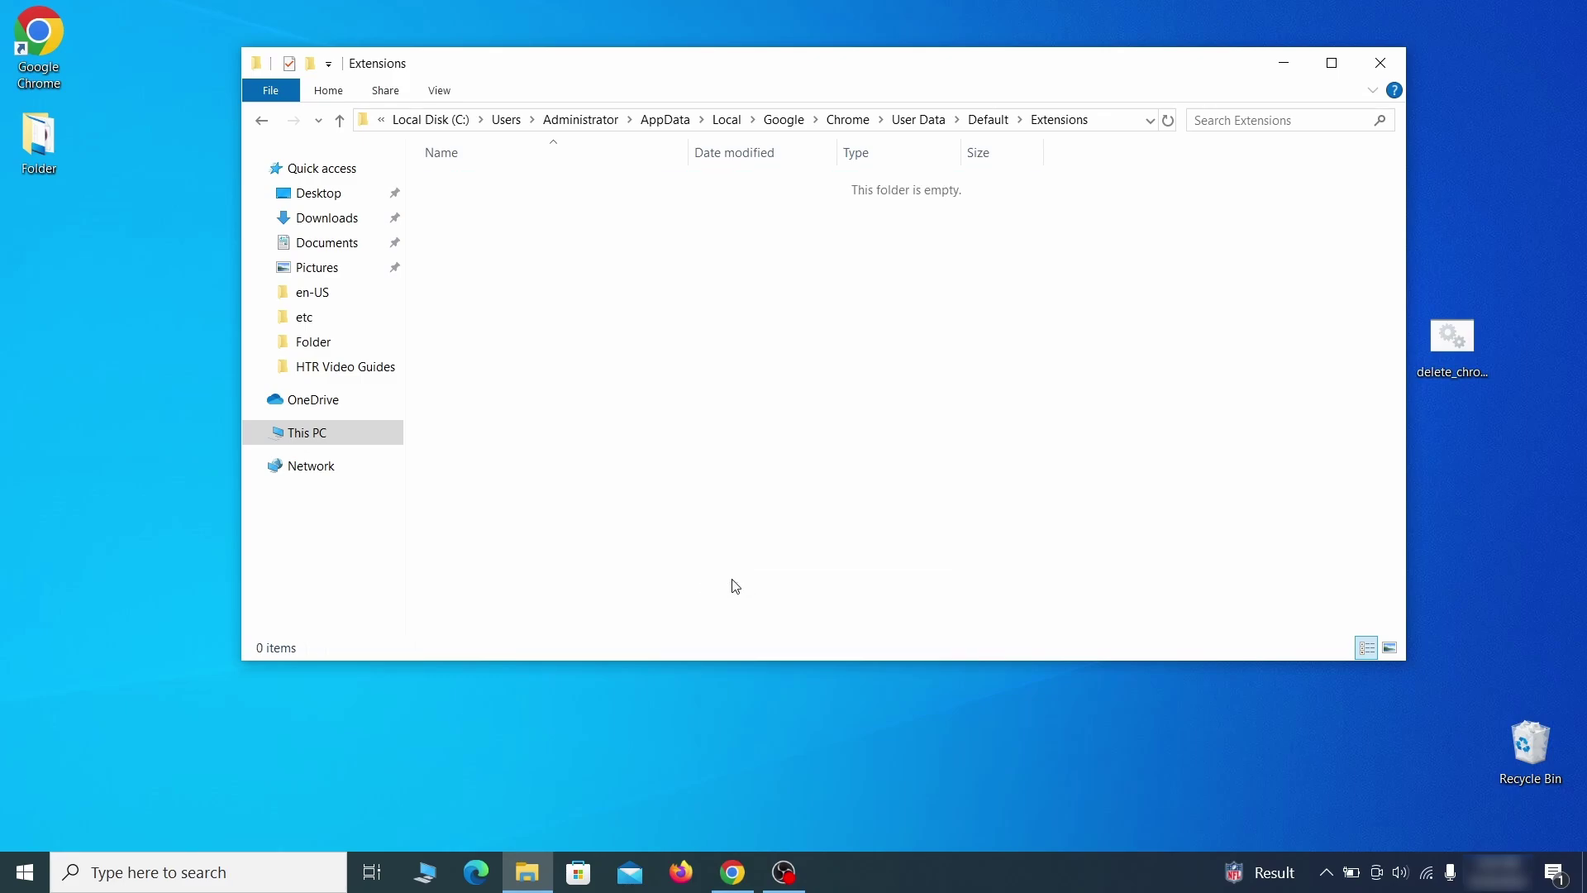
{"action": "left_click", "coordinate": [1378, 63]}
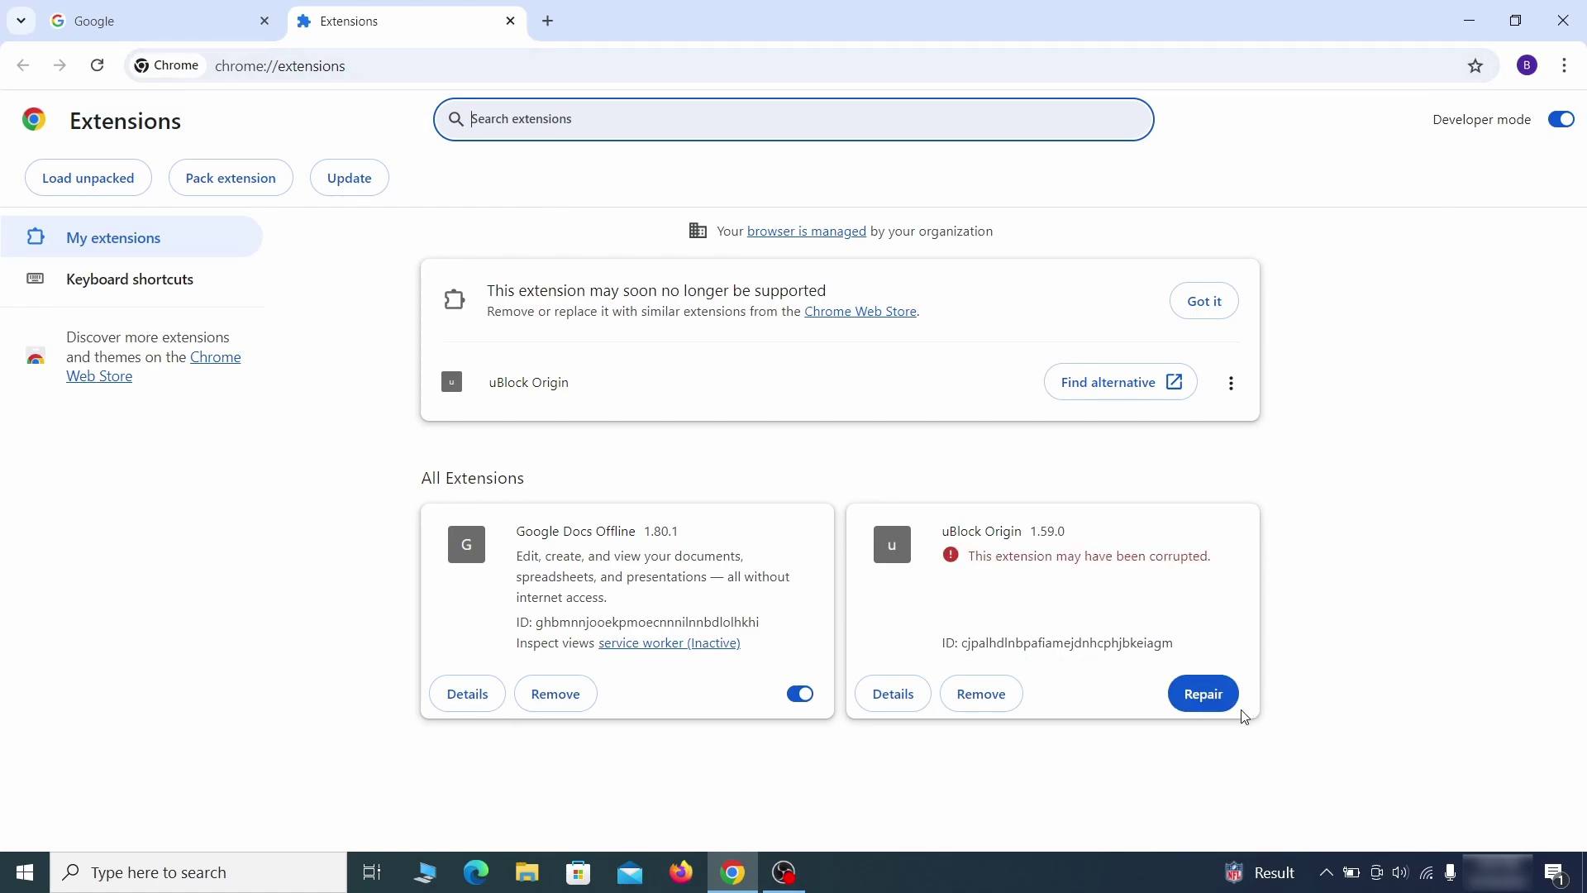
Repair uBlock Origin, enable Developer mode, and copy the Wonder Search extension ID.
{"action": "left_click", "coordinate": [1212, 707]}
{"action": "left_click", "coordinate": [856, 327]}
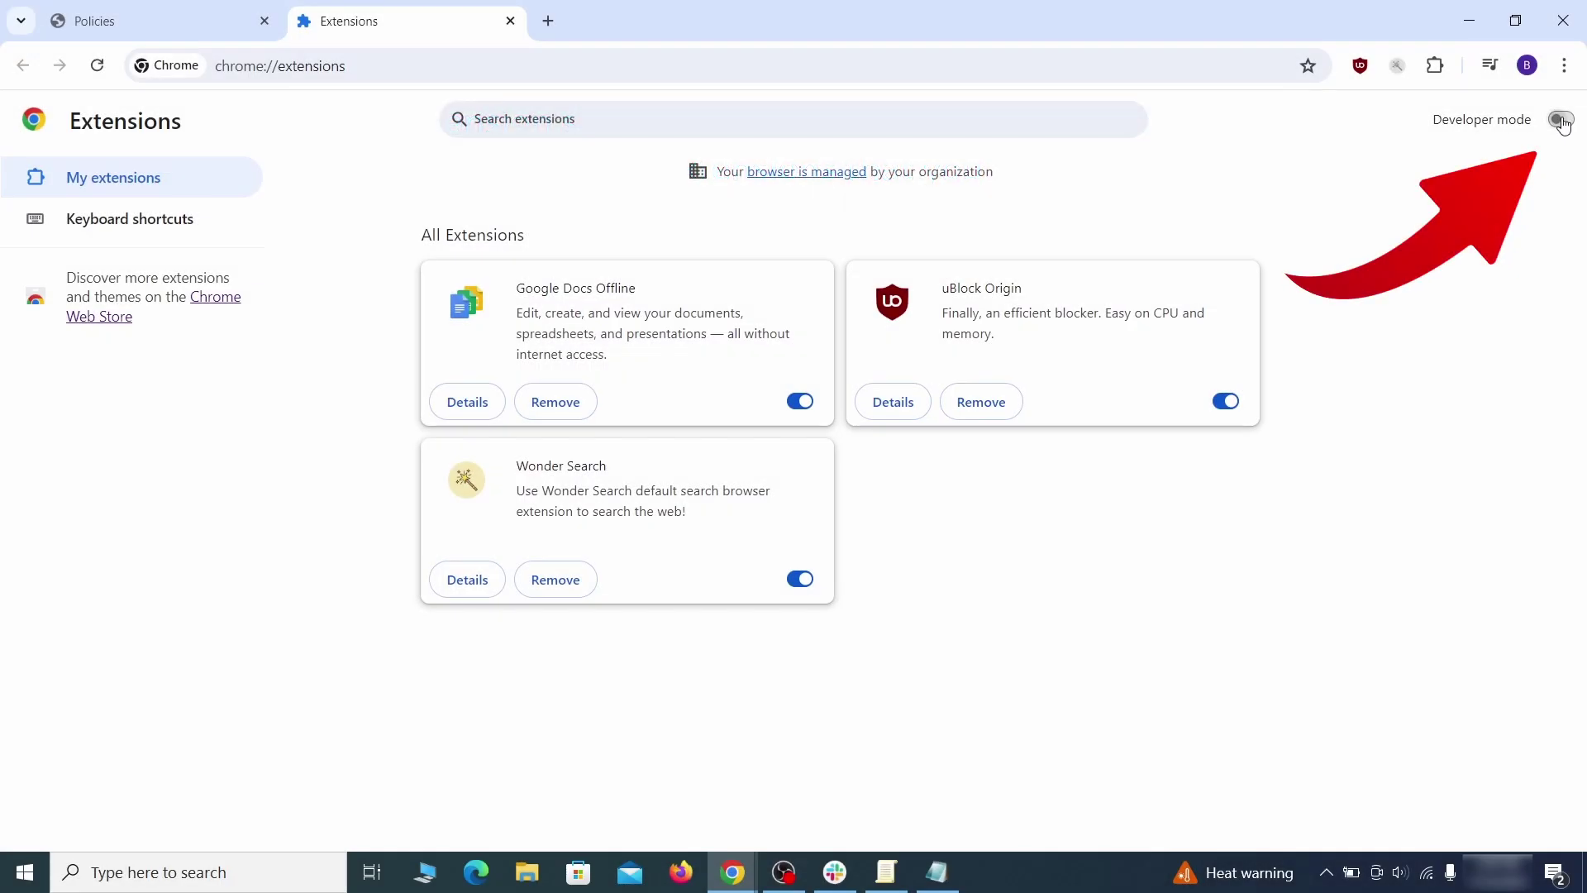
{"action": "left_click", "coordinate": [1560, 120]}
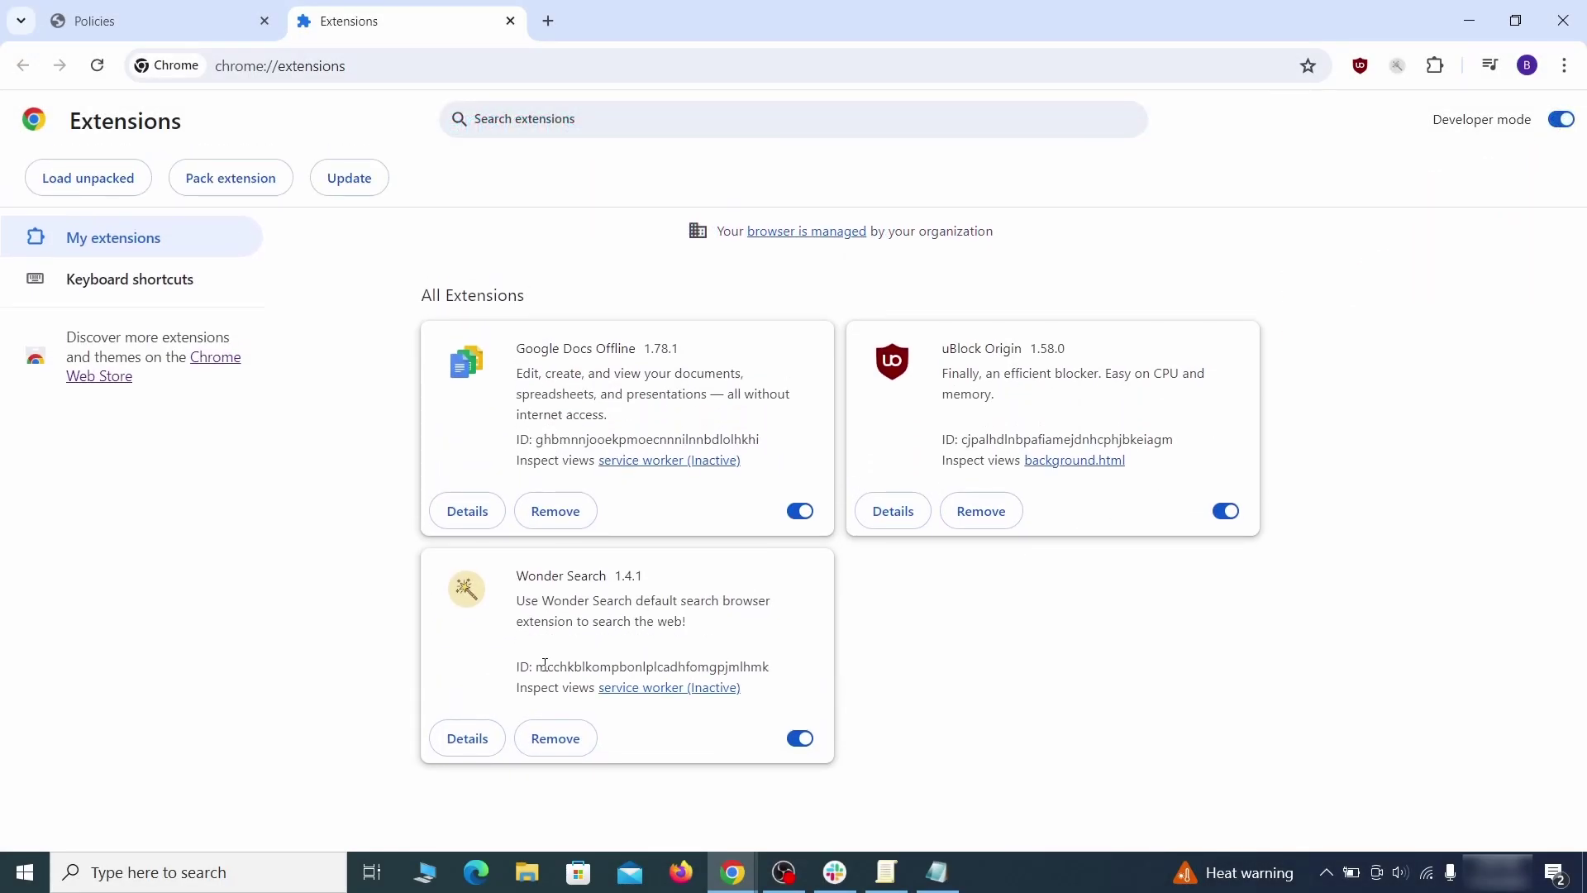
{"action": "left_click_drag", "start_coordinate": [541, 669], "coordinate": [751, 666]}
{"action": "right_click", "coordinate": [768, 666]}
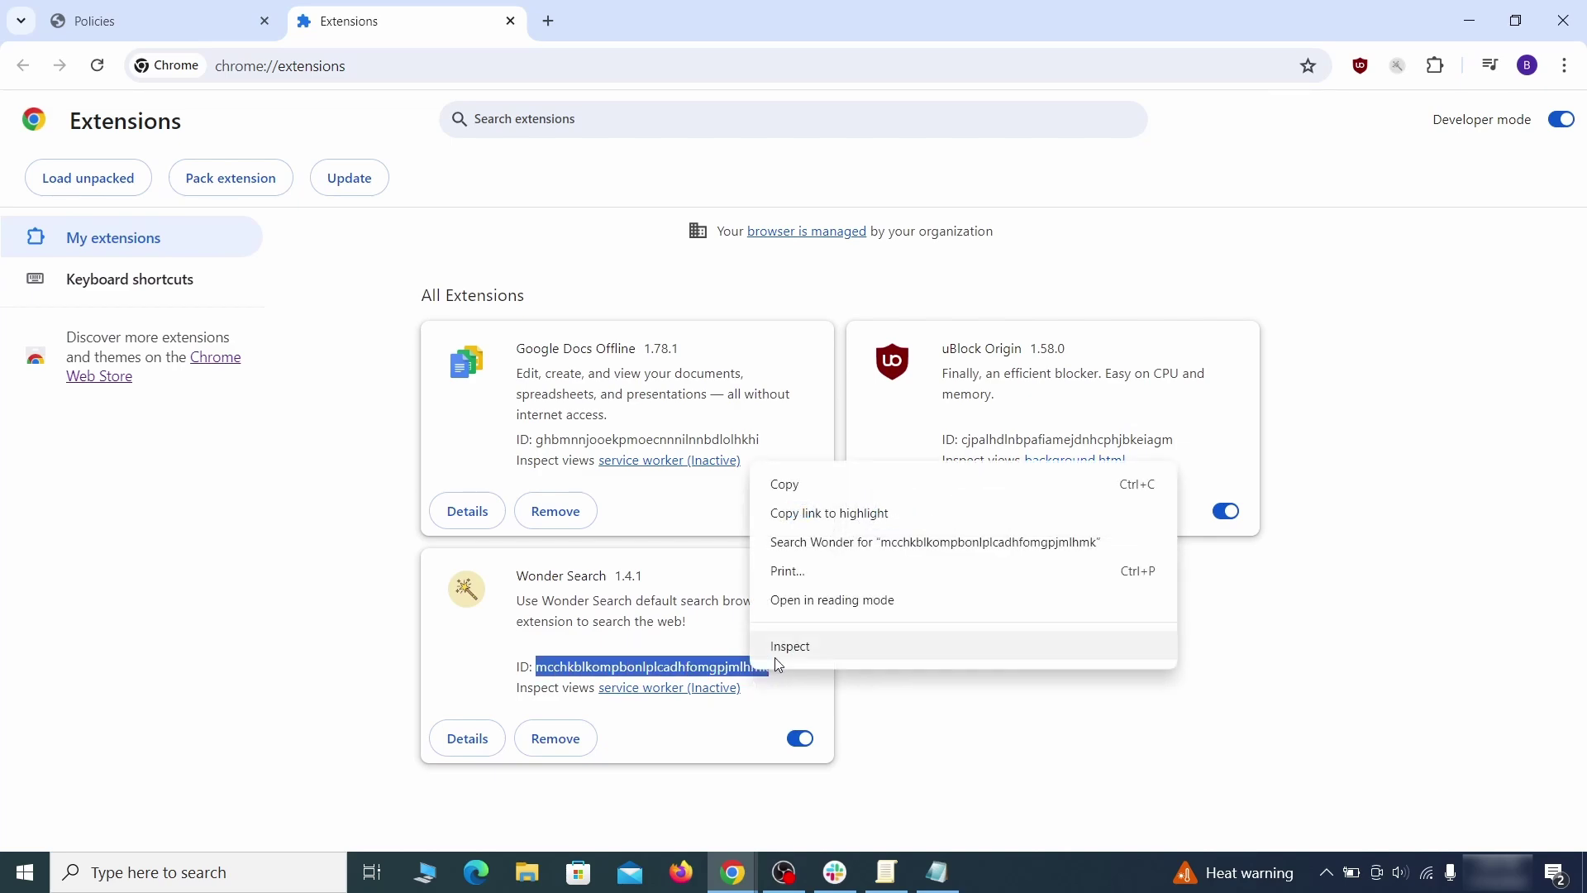
{"action": "left_click", "coordinate": [739, 485]}
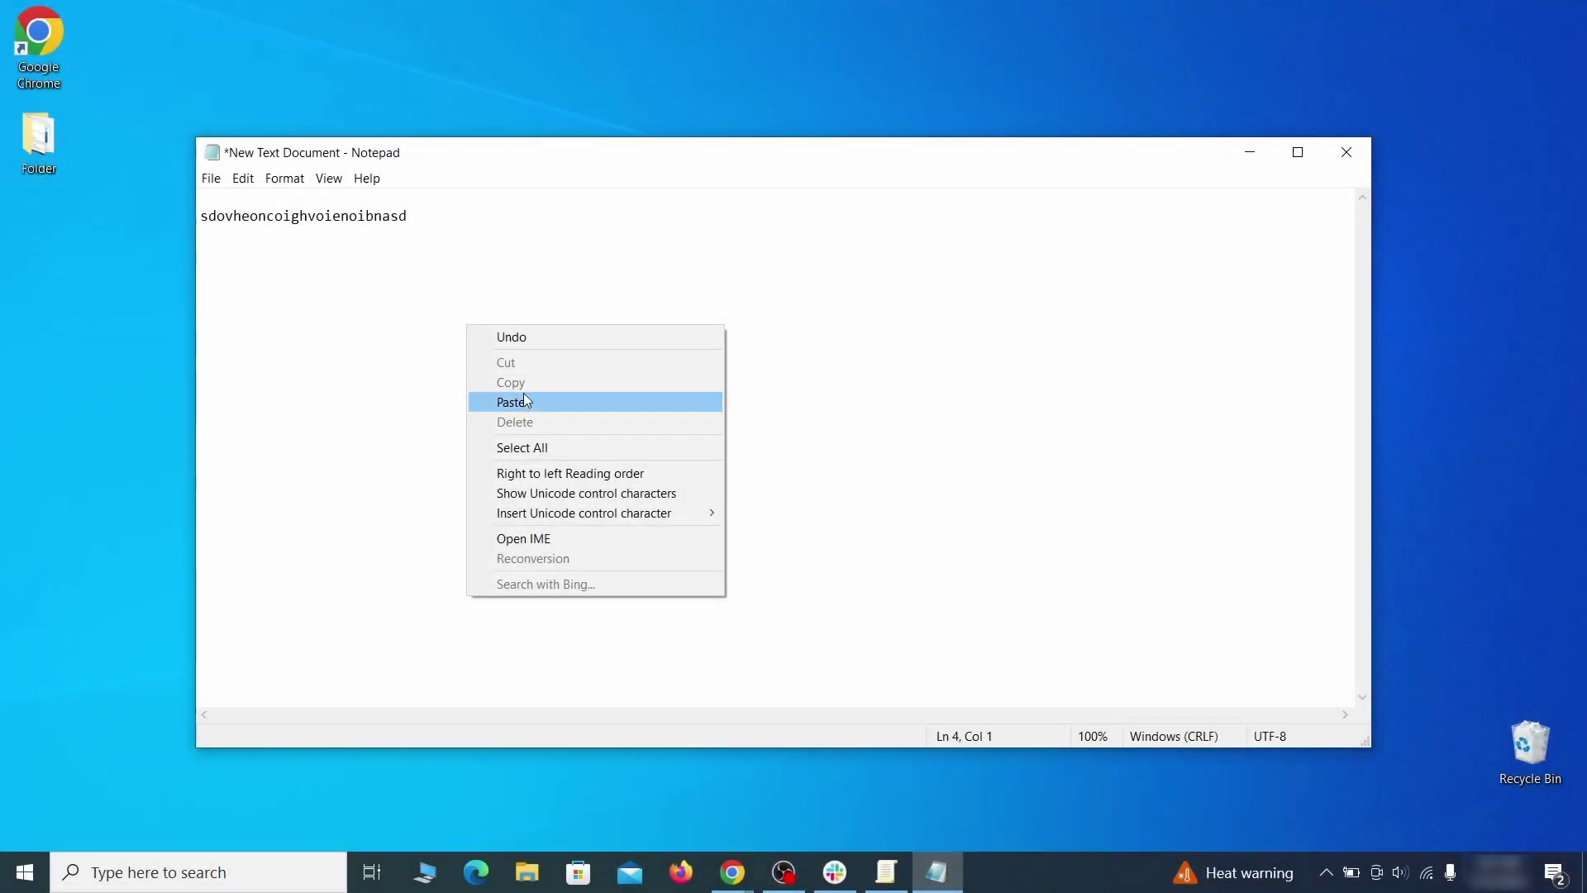
Paste the Wonder Search ID into Notepad and run regedit as administrator.
{"action": "left_click", "coordinate": [528, 403]}
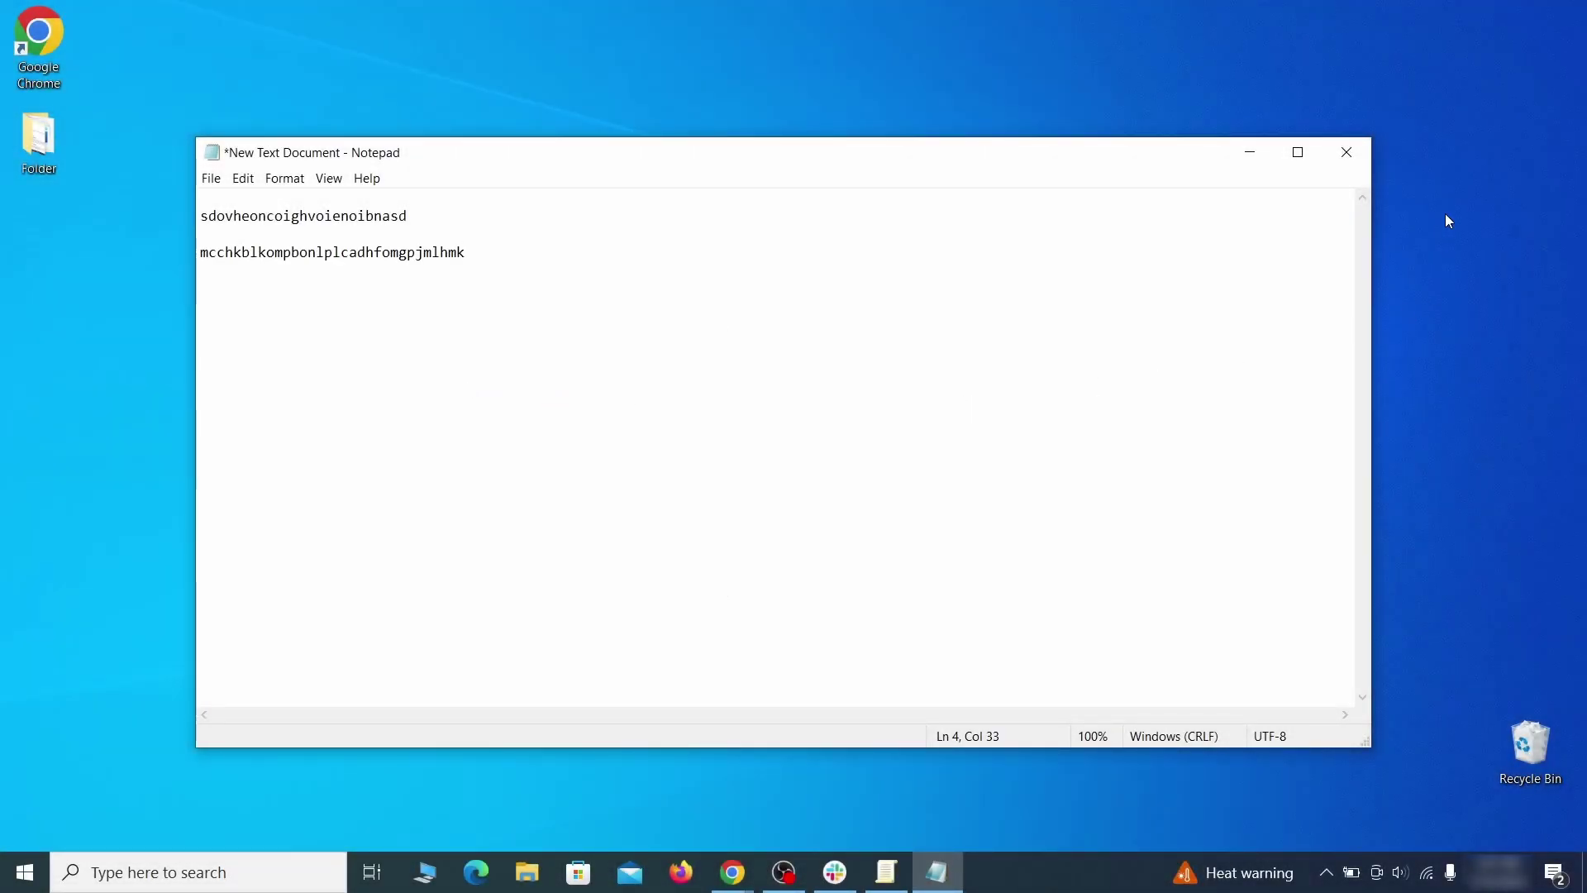
{"action": "left_click", "coordinate": [1248, 154]}
{"action": "left_click", "coordinate": [20, 883]}
{"action": "type", "text": "regedit"}
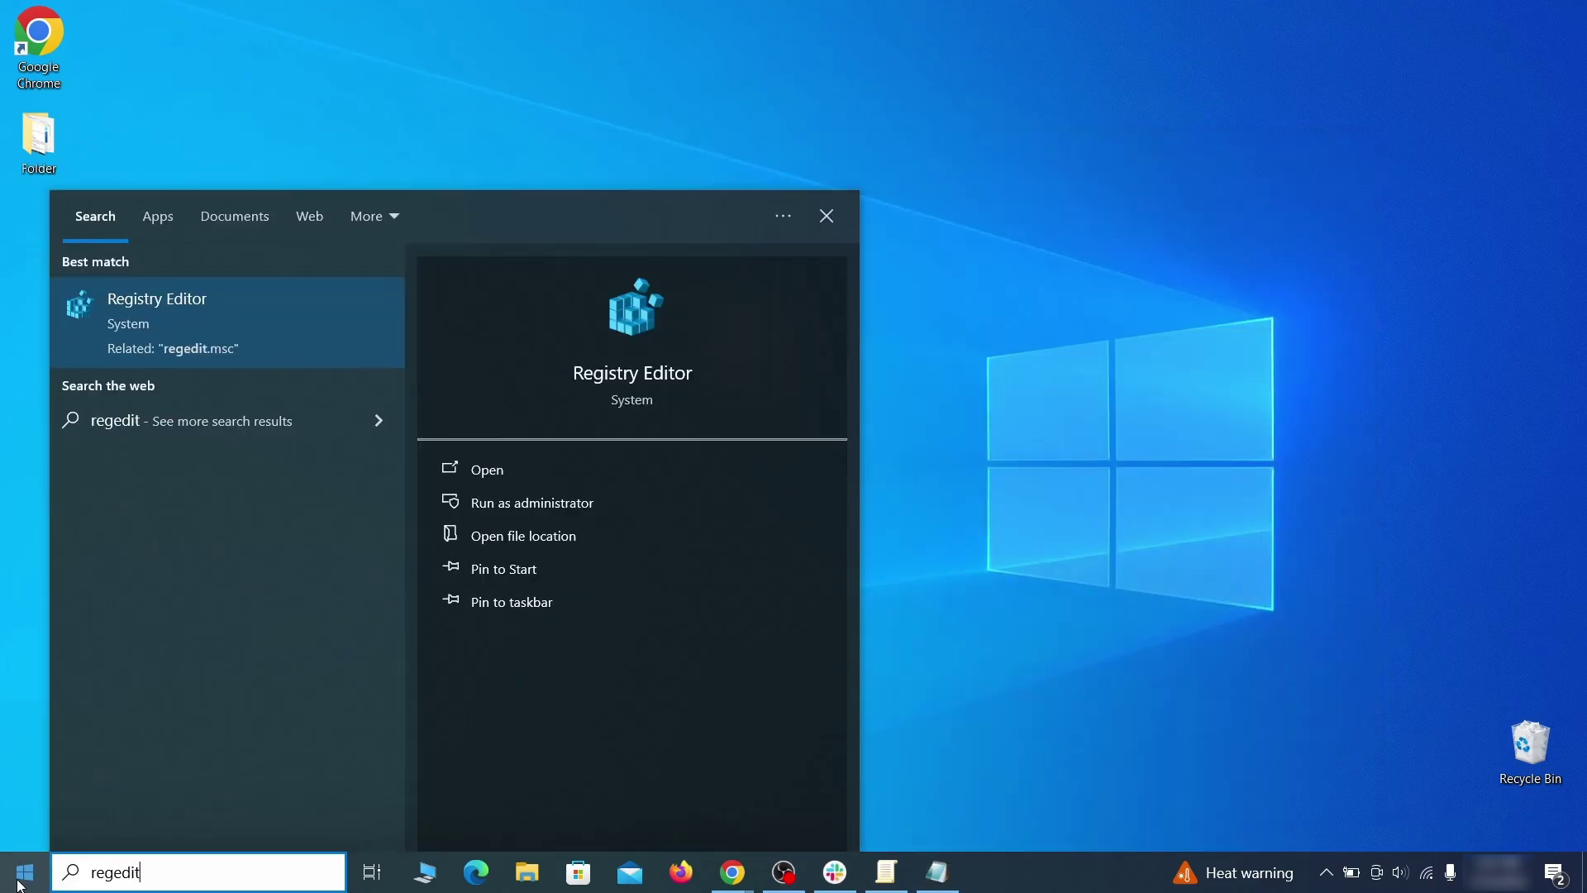
{"action": "right_click", "coordinate": [317, 316]}
{"action": "left_click", "coordinate": [365, 342]}
Search the registry for the hijacked homepage value copied from Notepad.
{"action": "key", "text": "ctrl+f"}
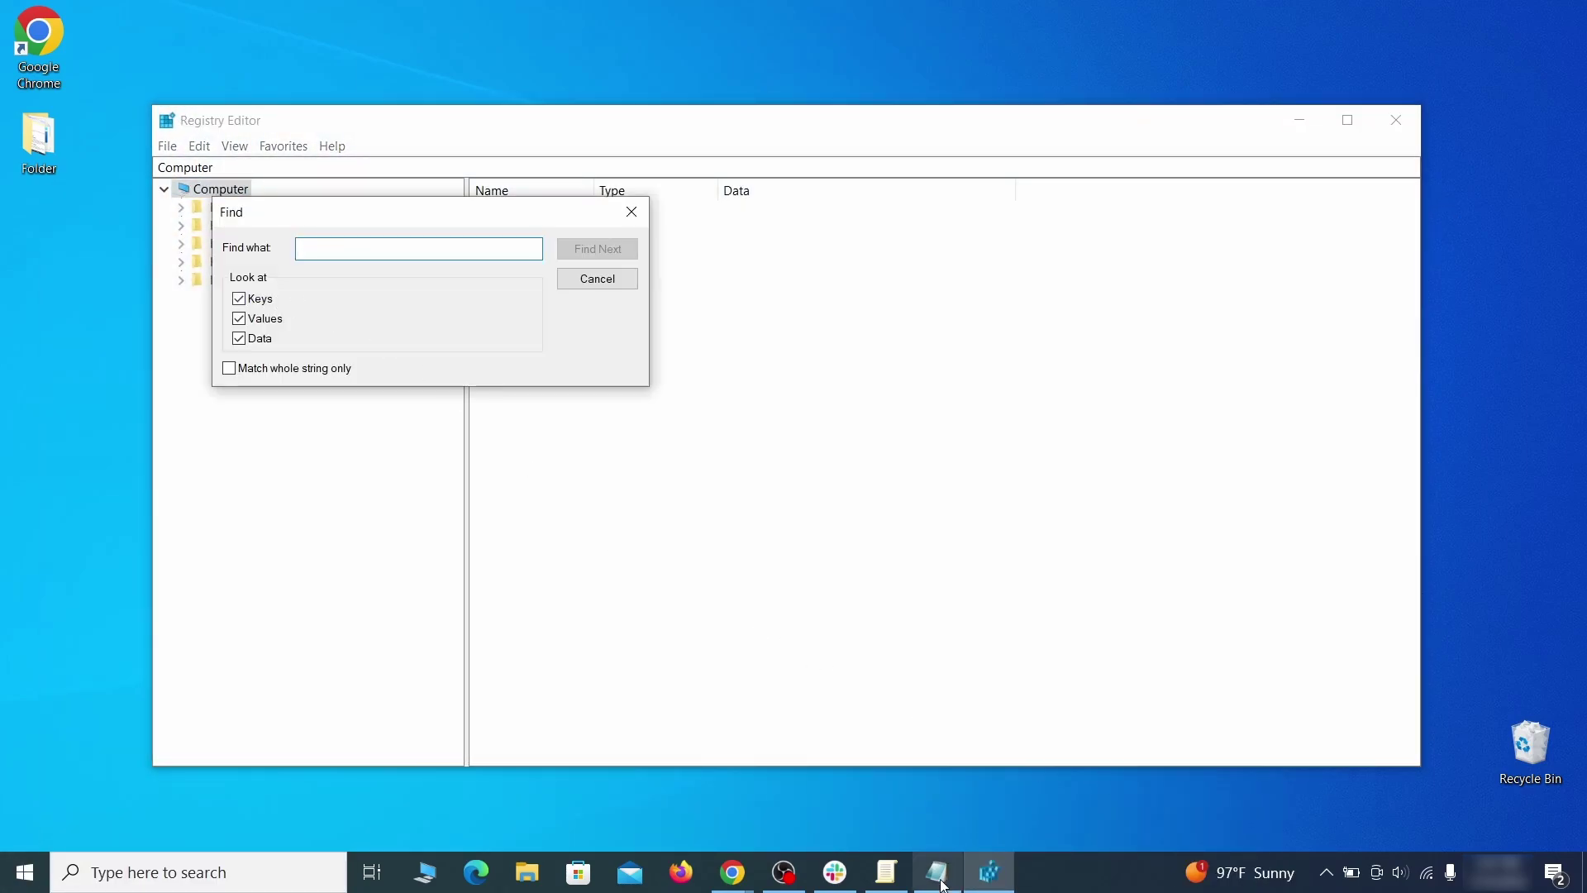
{"action": "left_click", "coordinate": [939, 873]}
{"action": "right_click", "coordinate": [355, 218]}
{"action": "left_click", "coordinate": [401, 278]}
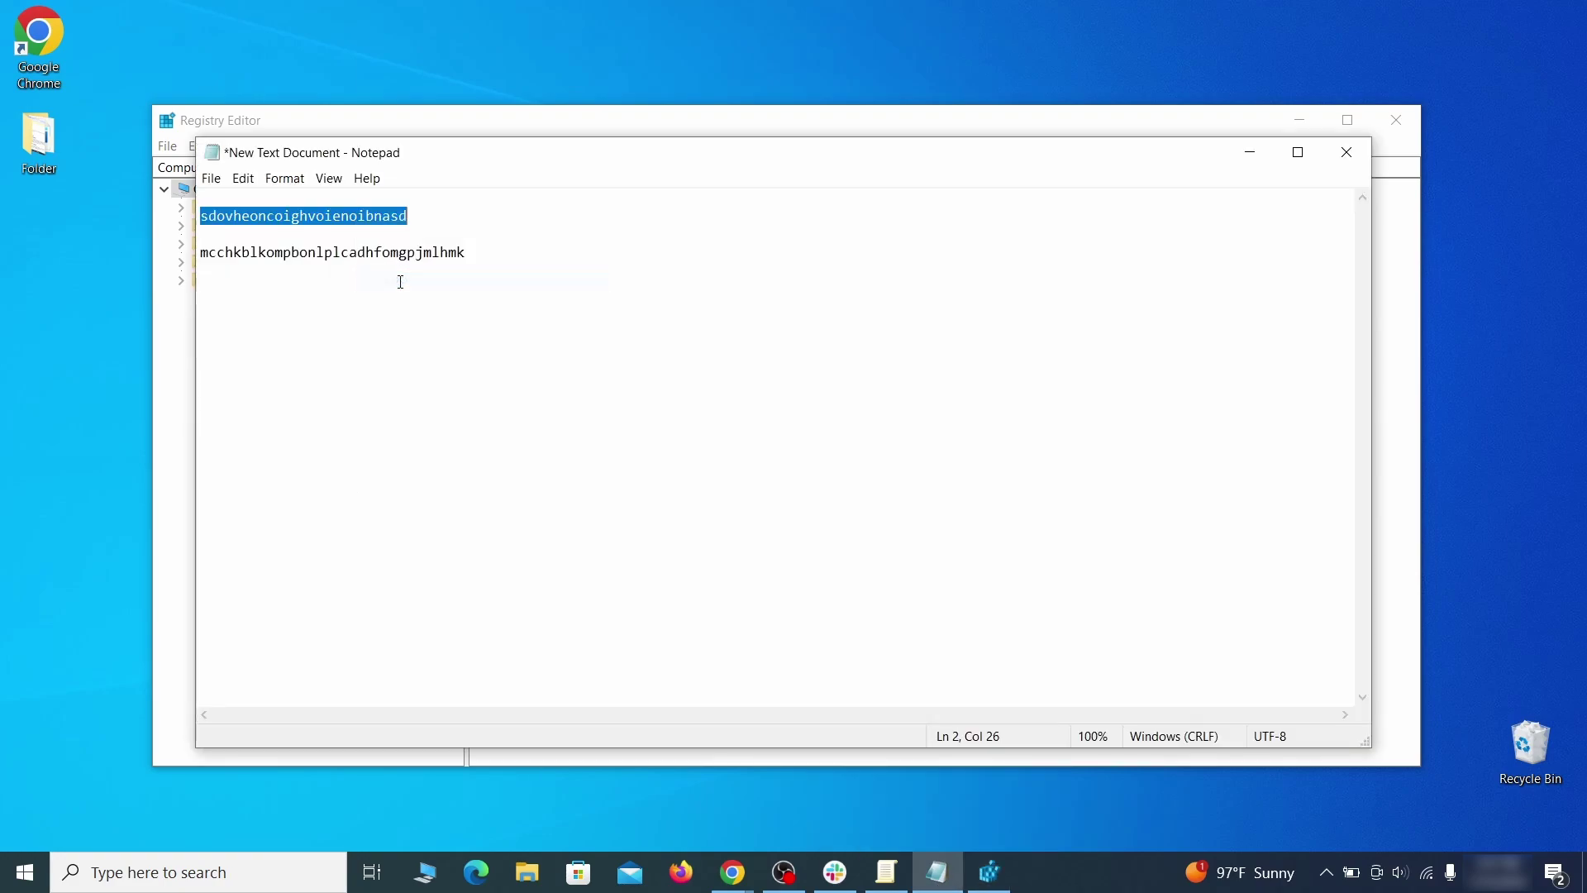
{"action": "left_click", "coordinate": [161, 304]}
{"action": "right_click", "coordinate": [356, 251]}
{"action": "left_click", "coordinate": [418, 330]}
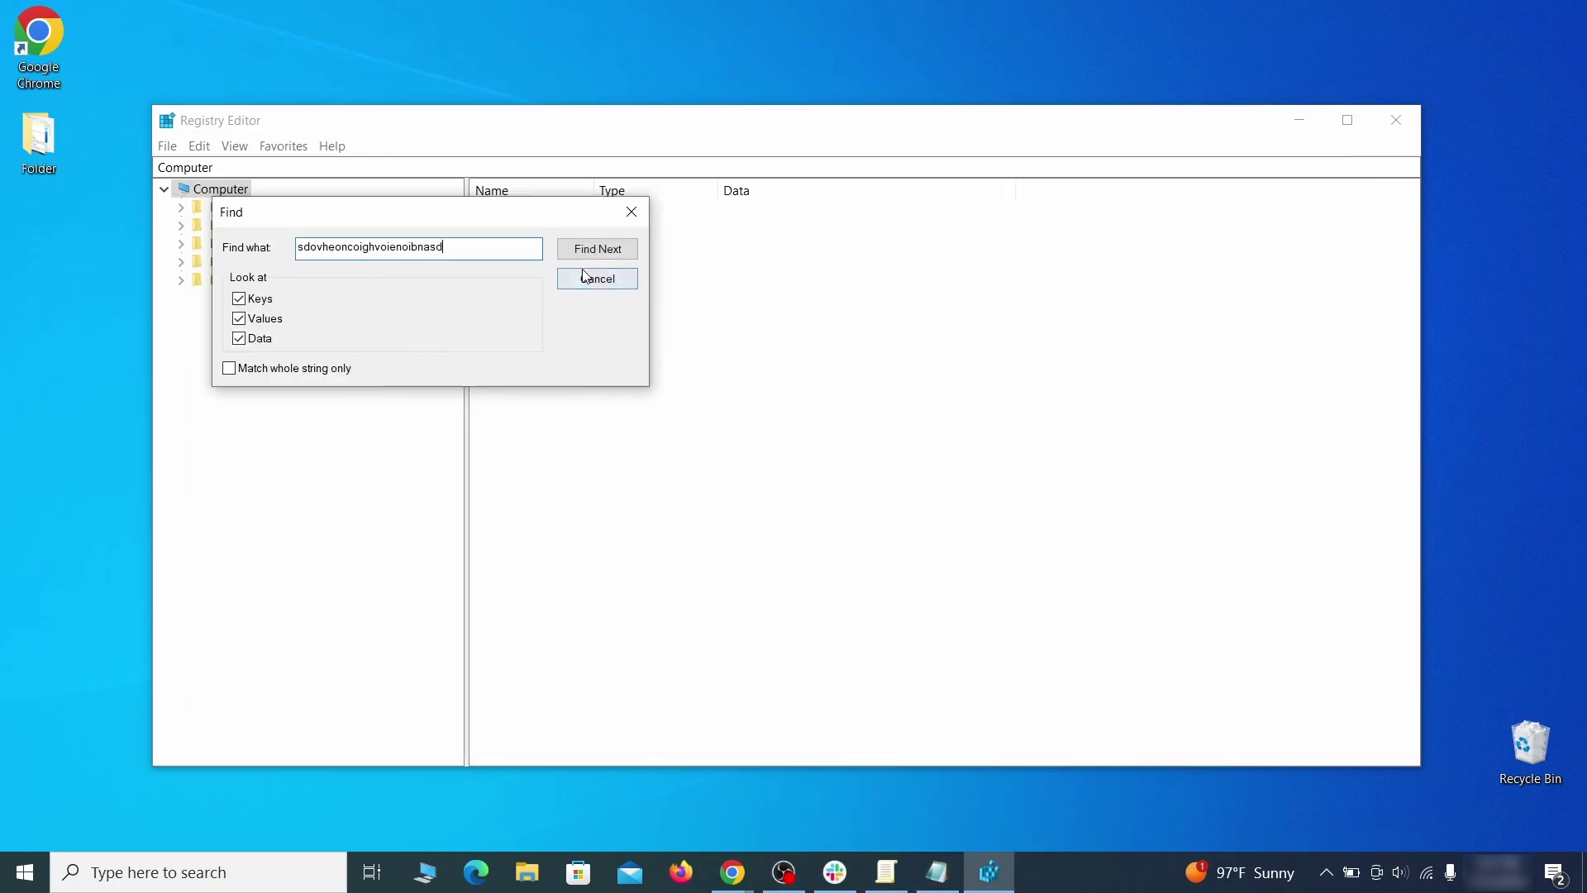
{"action": "left_click", "coordinate": [617, 254]}
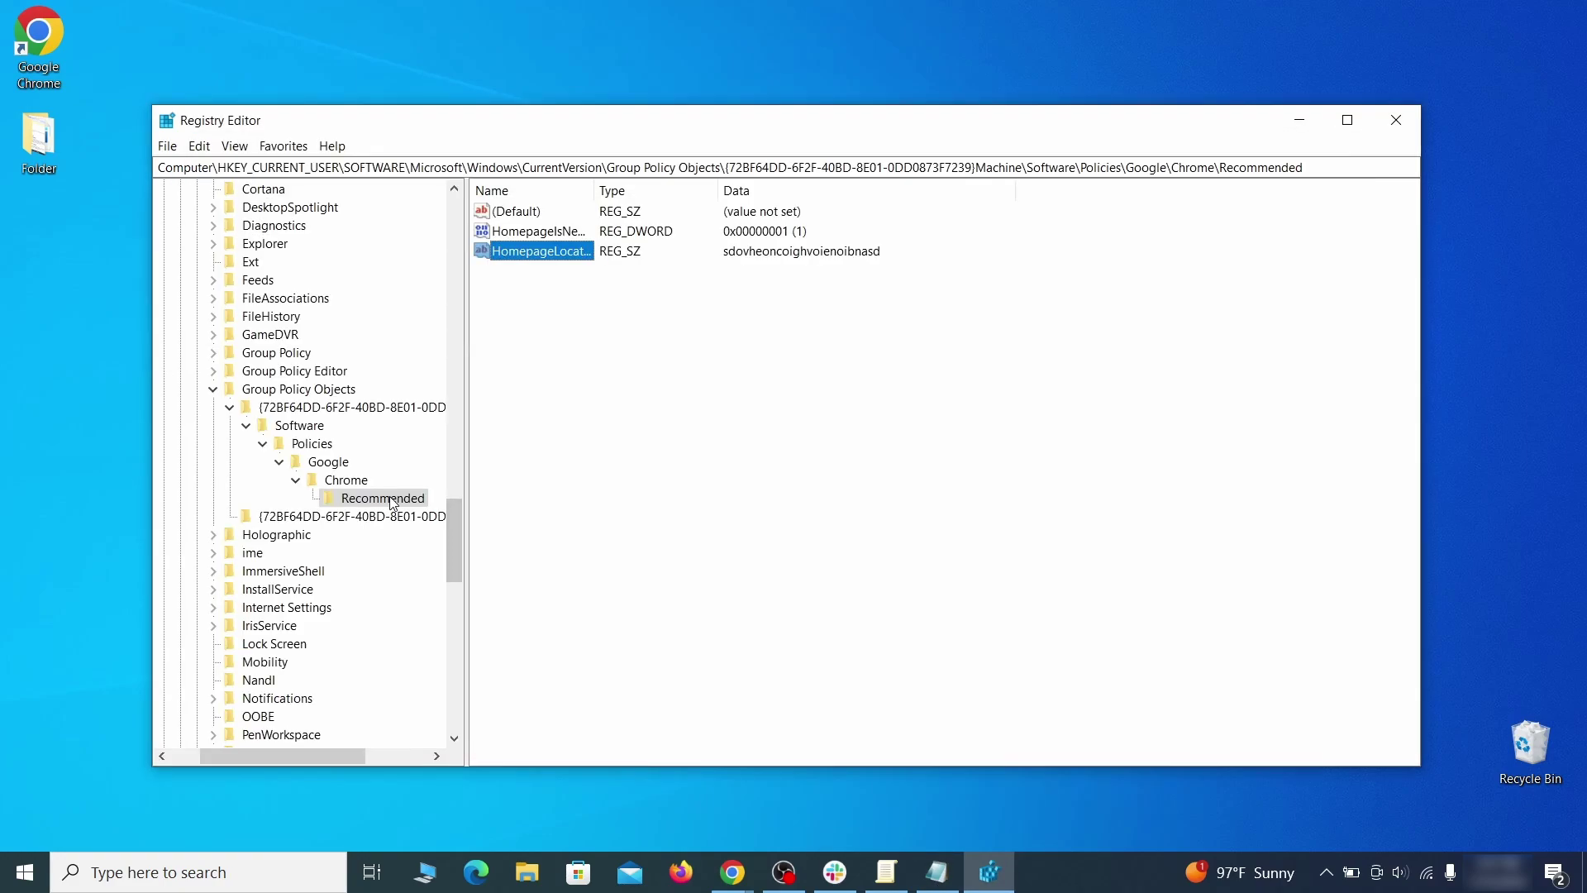
Delete the found Chrome Recommended policy key and confirm.
{"action": "right_click", "coordinate": [393, 501]}
{"action": "left_click", "coordinate": [471, 575]}
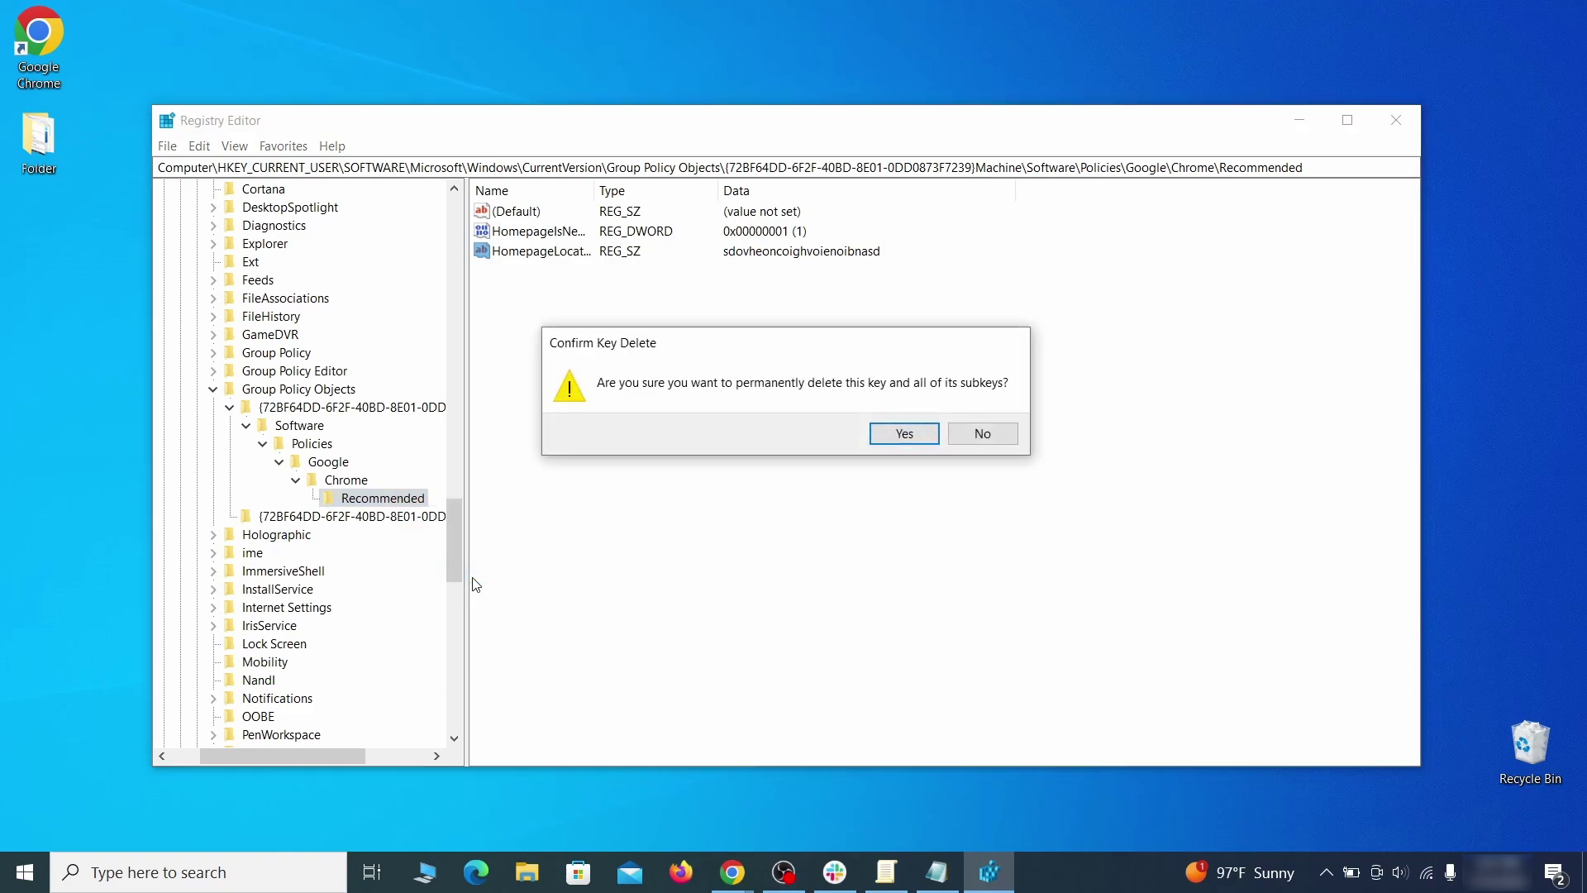
{"action": "left_click", "coordinate": [904, 433]}
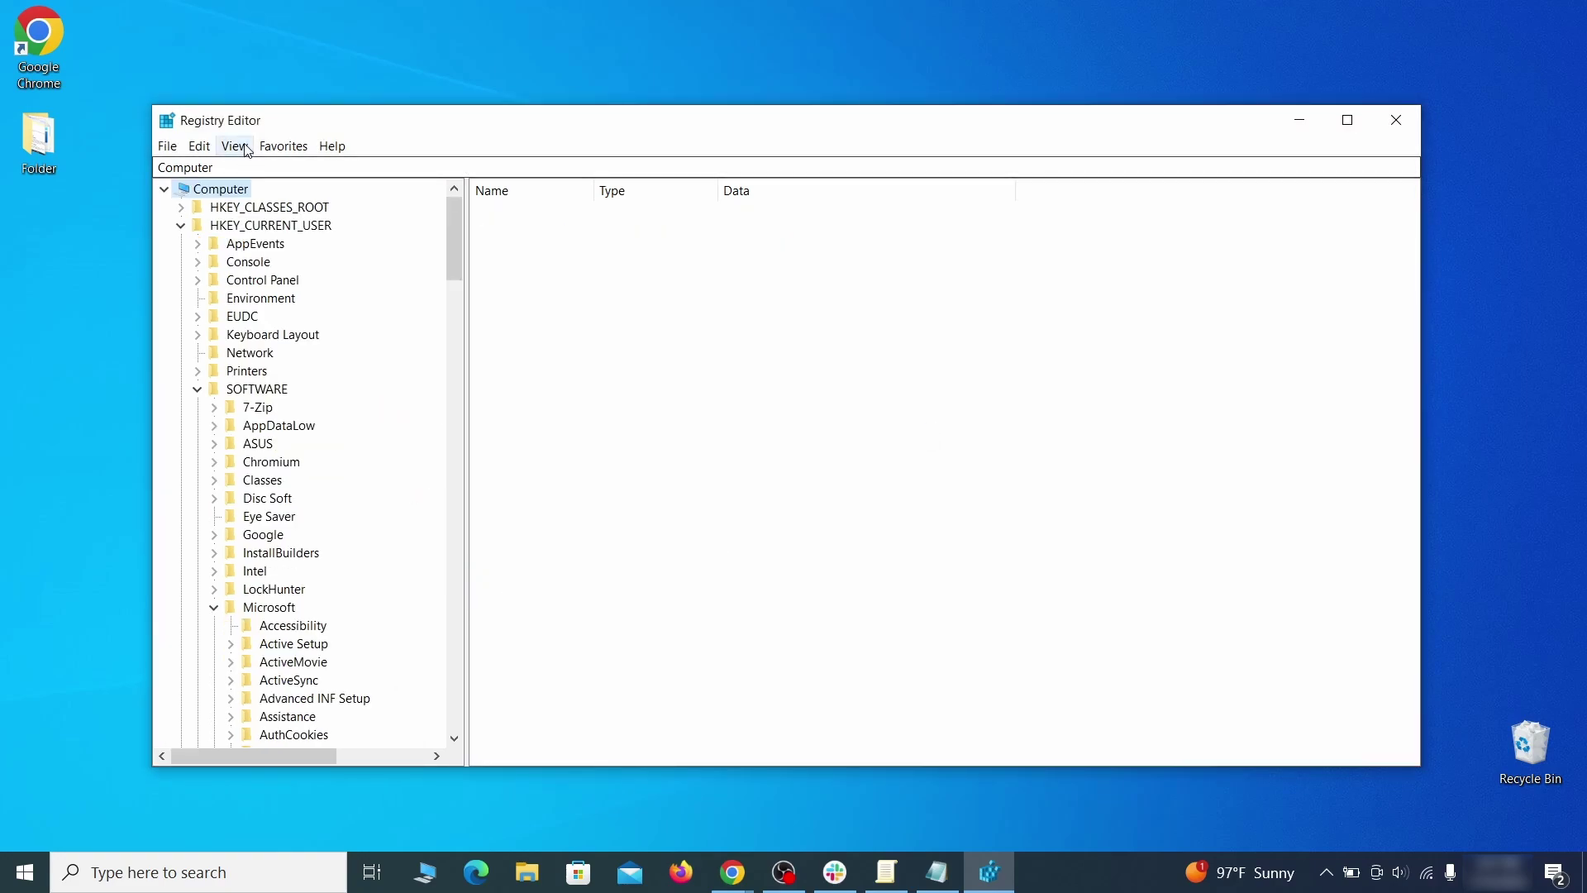
{"action": "left_click", "coordinate": [199, 146]}
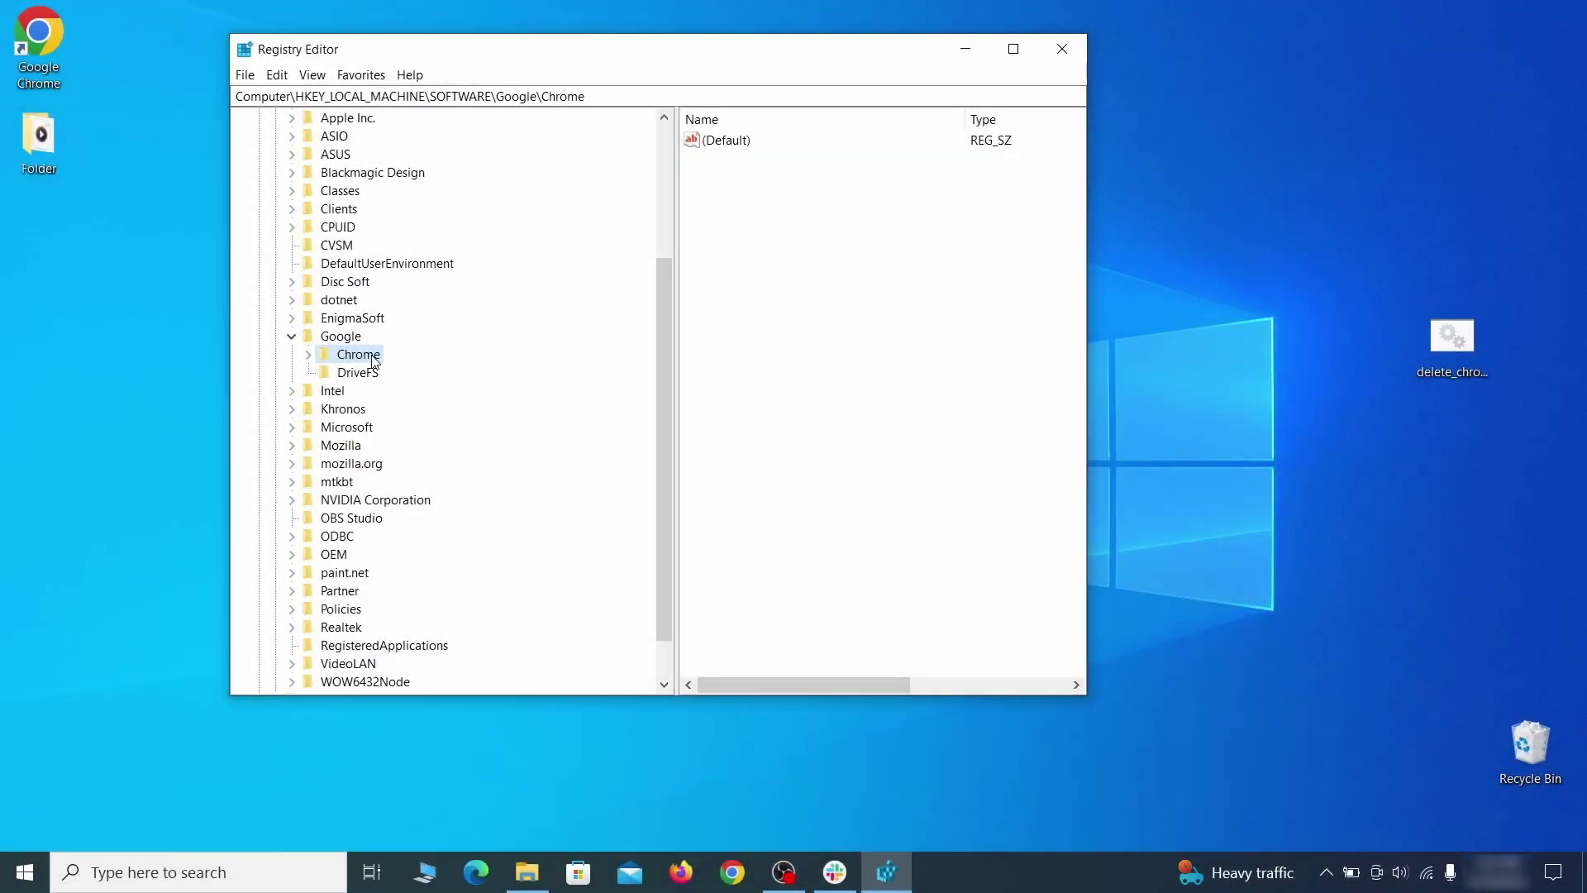
Try deleting the HKLM\SOFTWARE\Google\Chrome key and dismiss the resulting error.
{"action": "right_click", "coordinate": [357, 355]}
{"action": "left_click", "coordinate": [438, 434]}
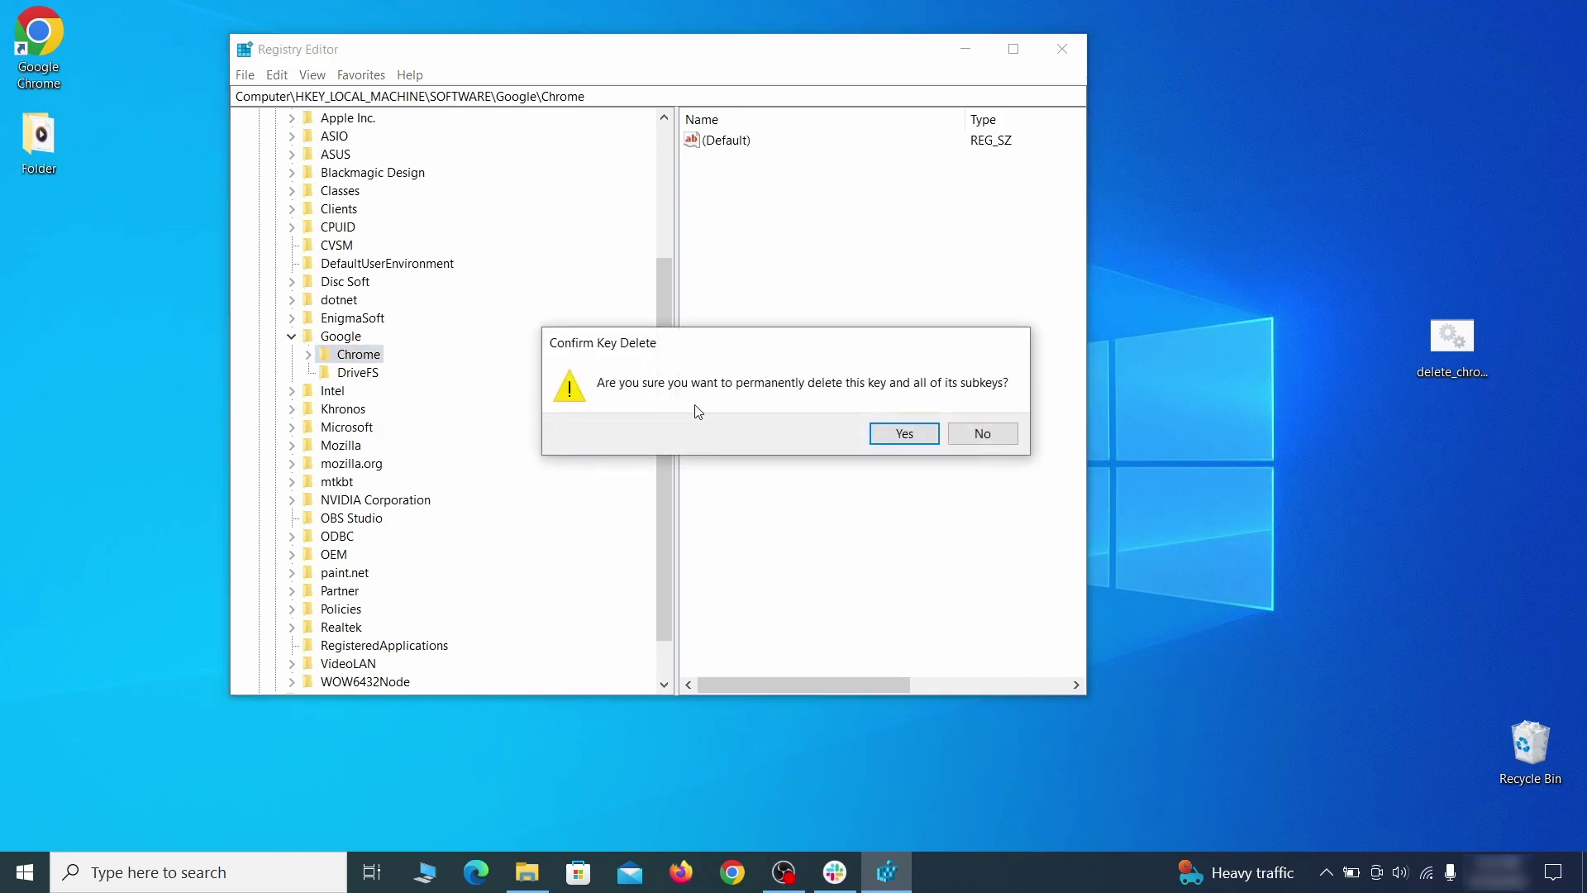
{"action": "left_click", "coordinate": [904, 434]}
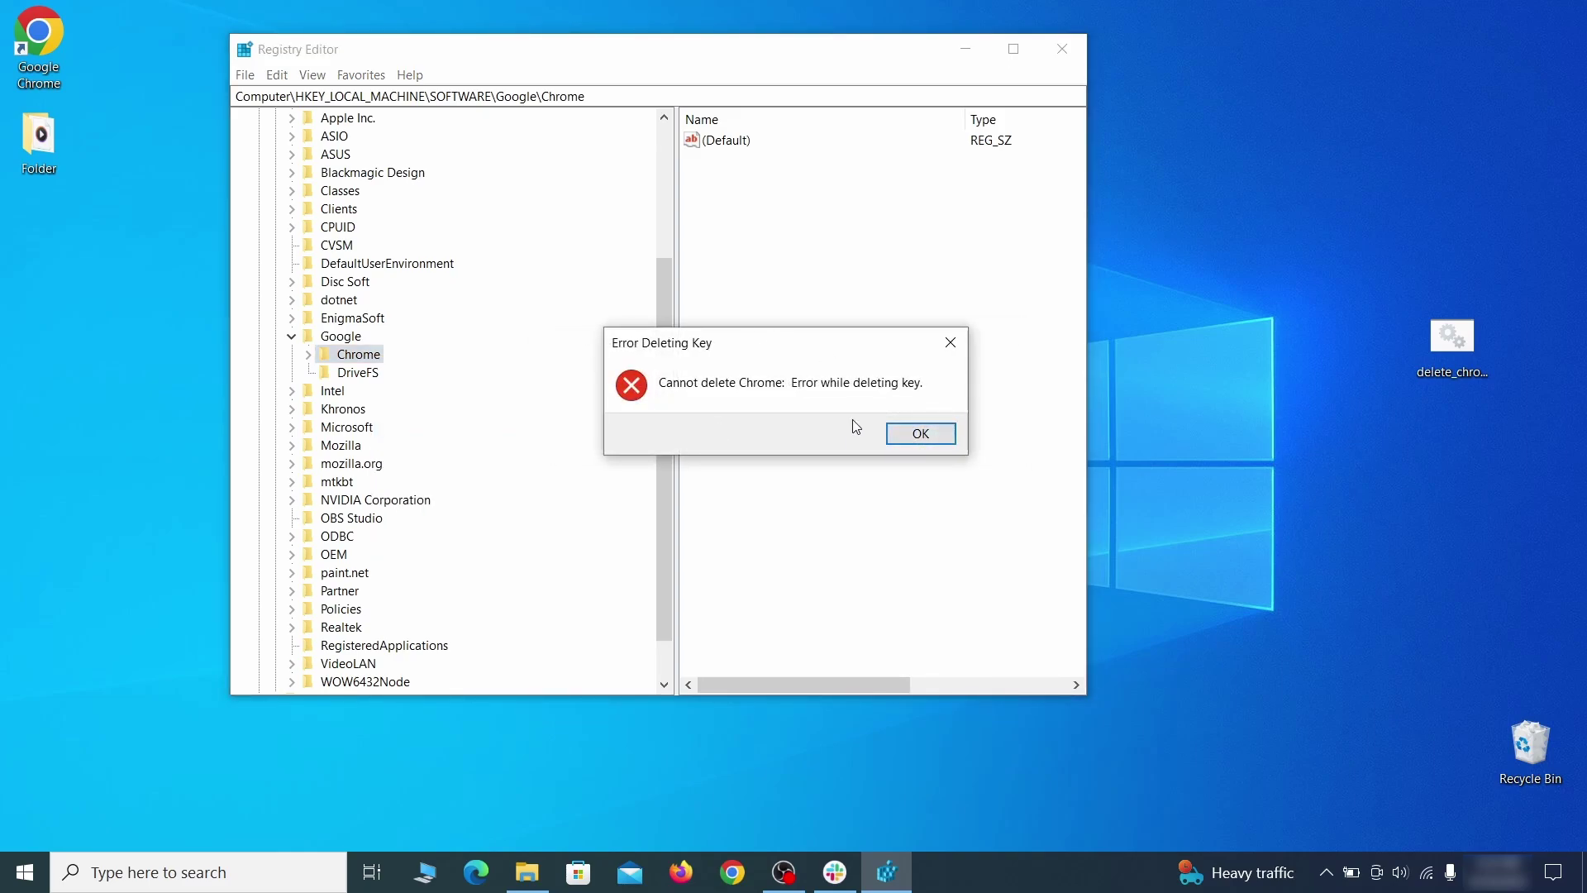
{"action": "left_click", "coordinate": [920, 431]}
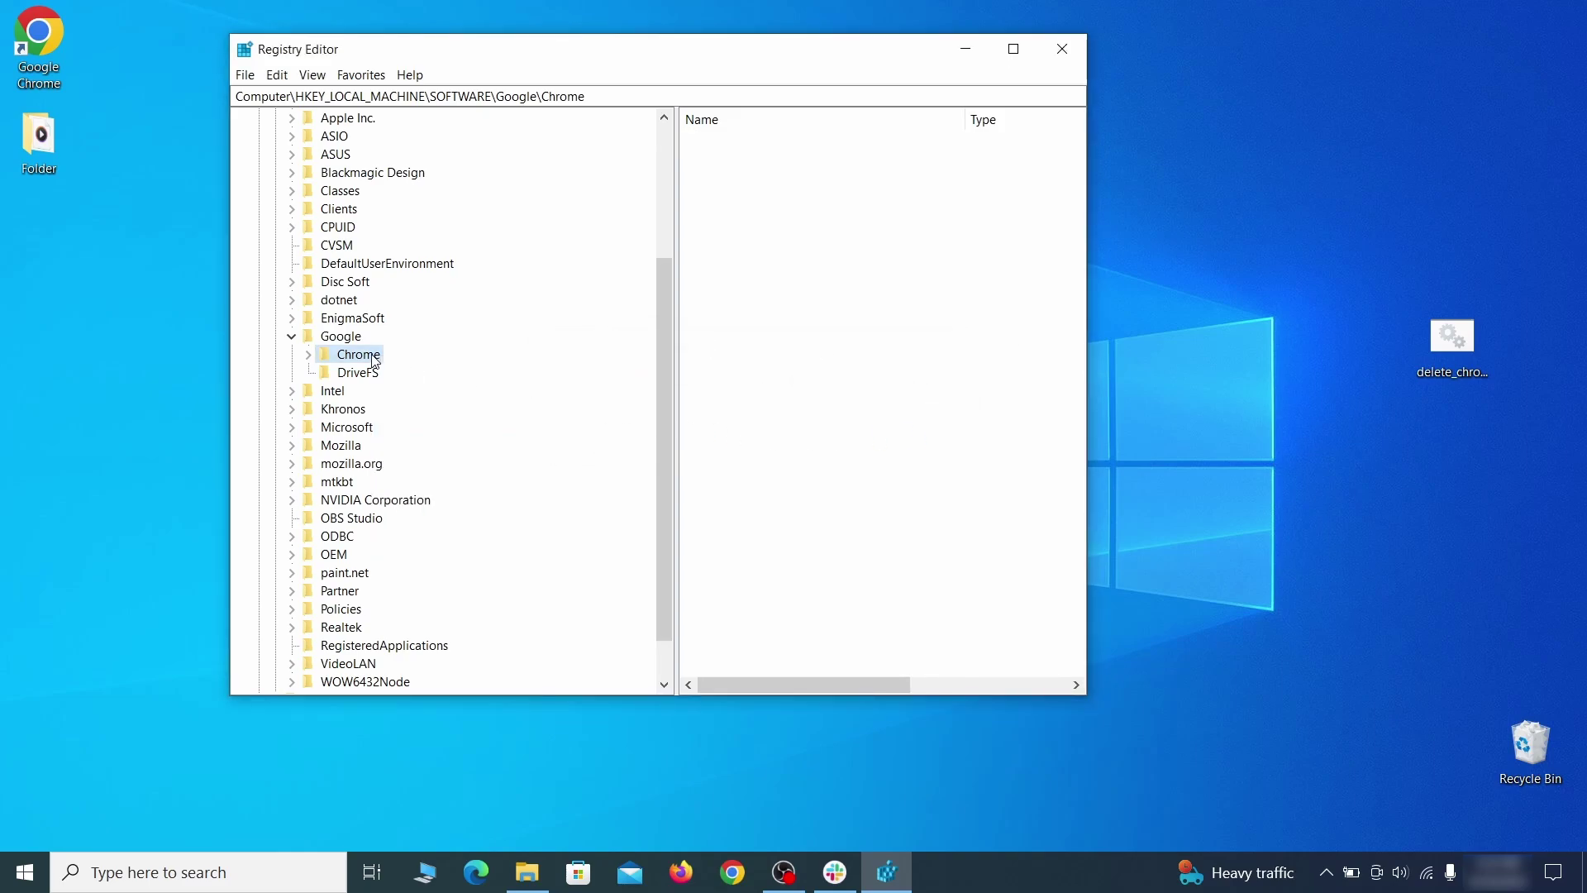
Make Everyone the Chrome key's owner, replacing child permission entries.
{"action": "right_click", "coordinate": [374, 361]}
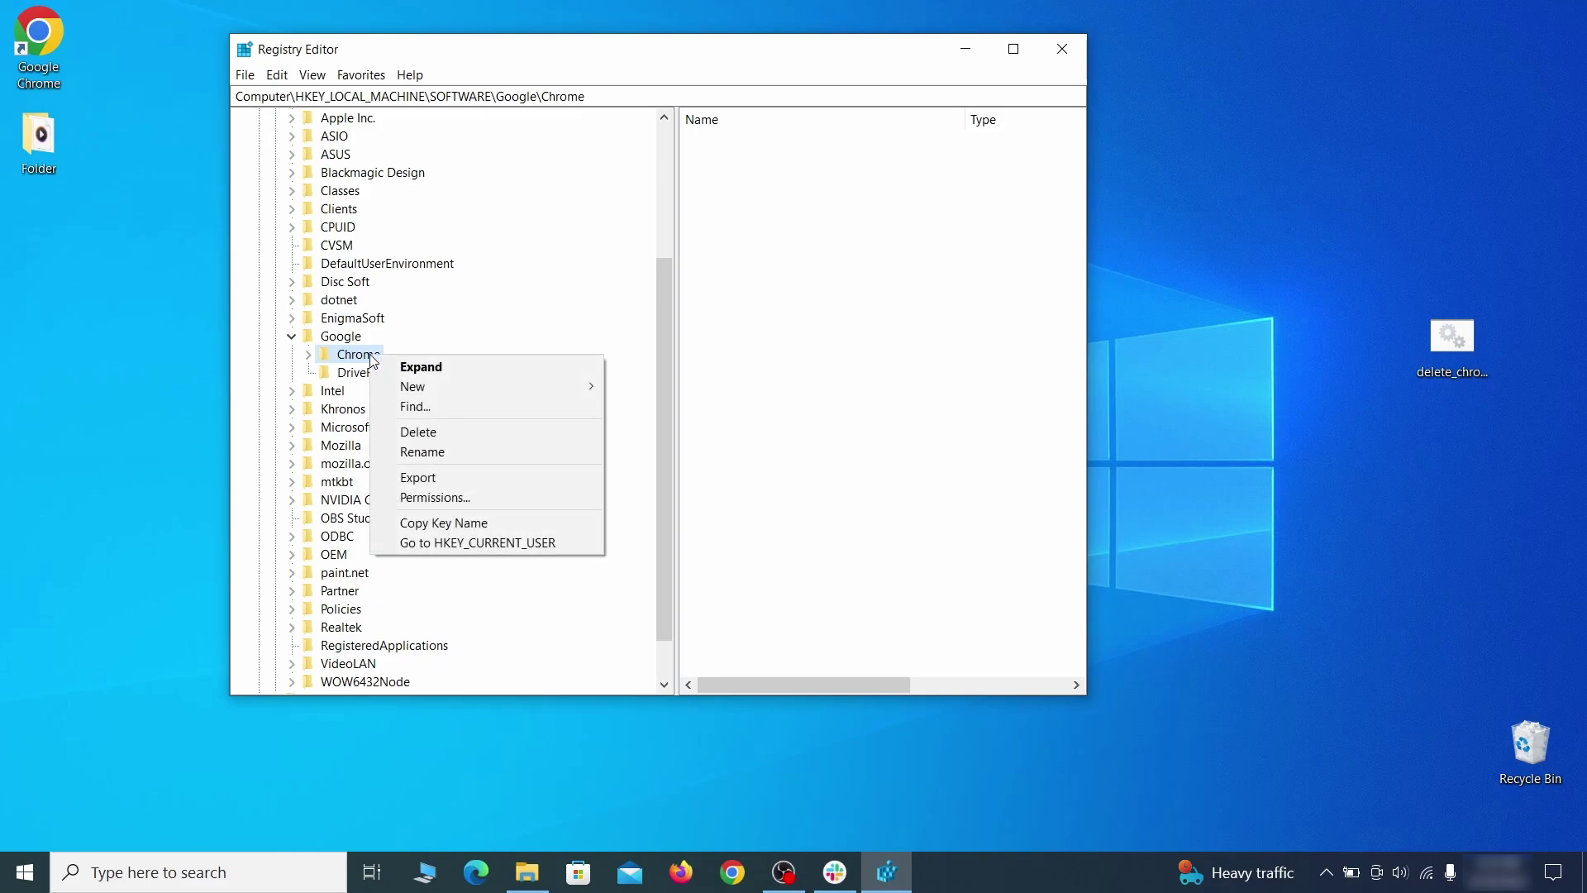
{"action": "left_click", "coordinate": [469, 496]}
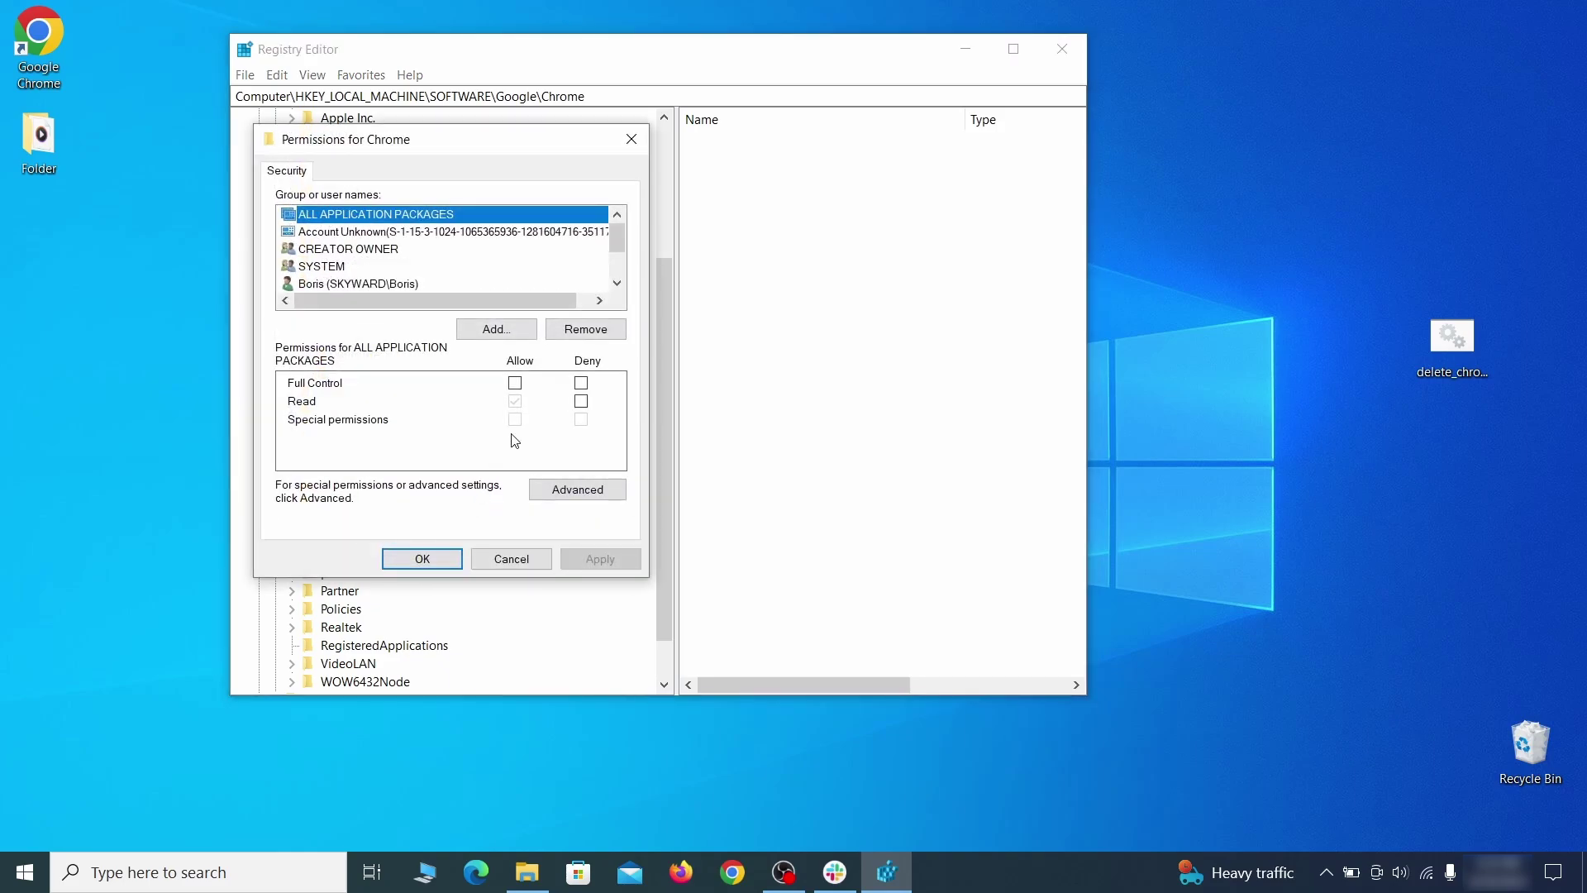
{"action": "left_click", "coordinate": [577, 491]}
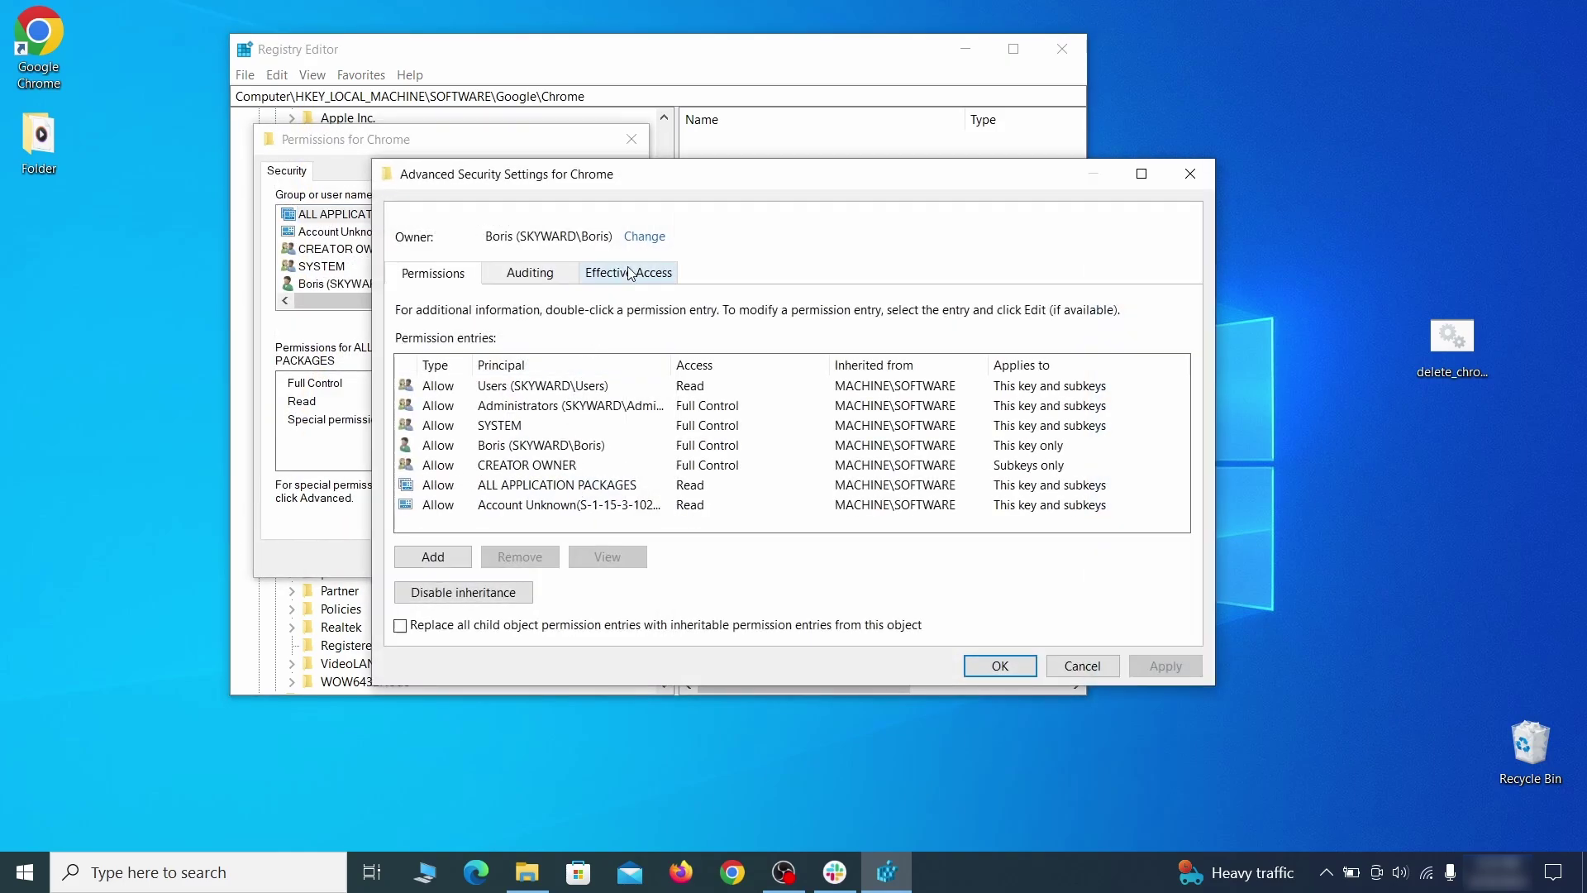
{"action": "left_click", "coordinate": [644, 237]}
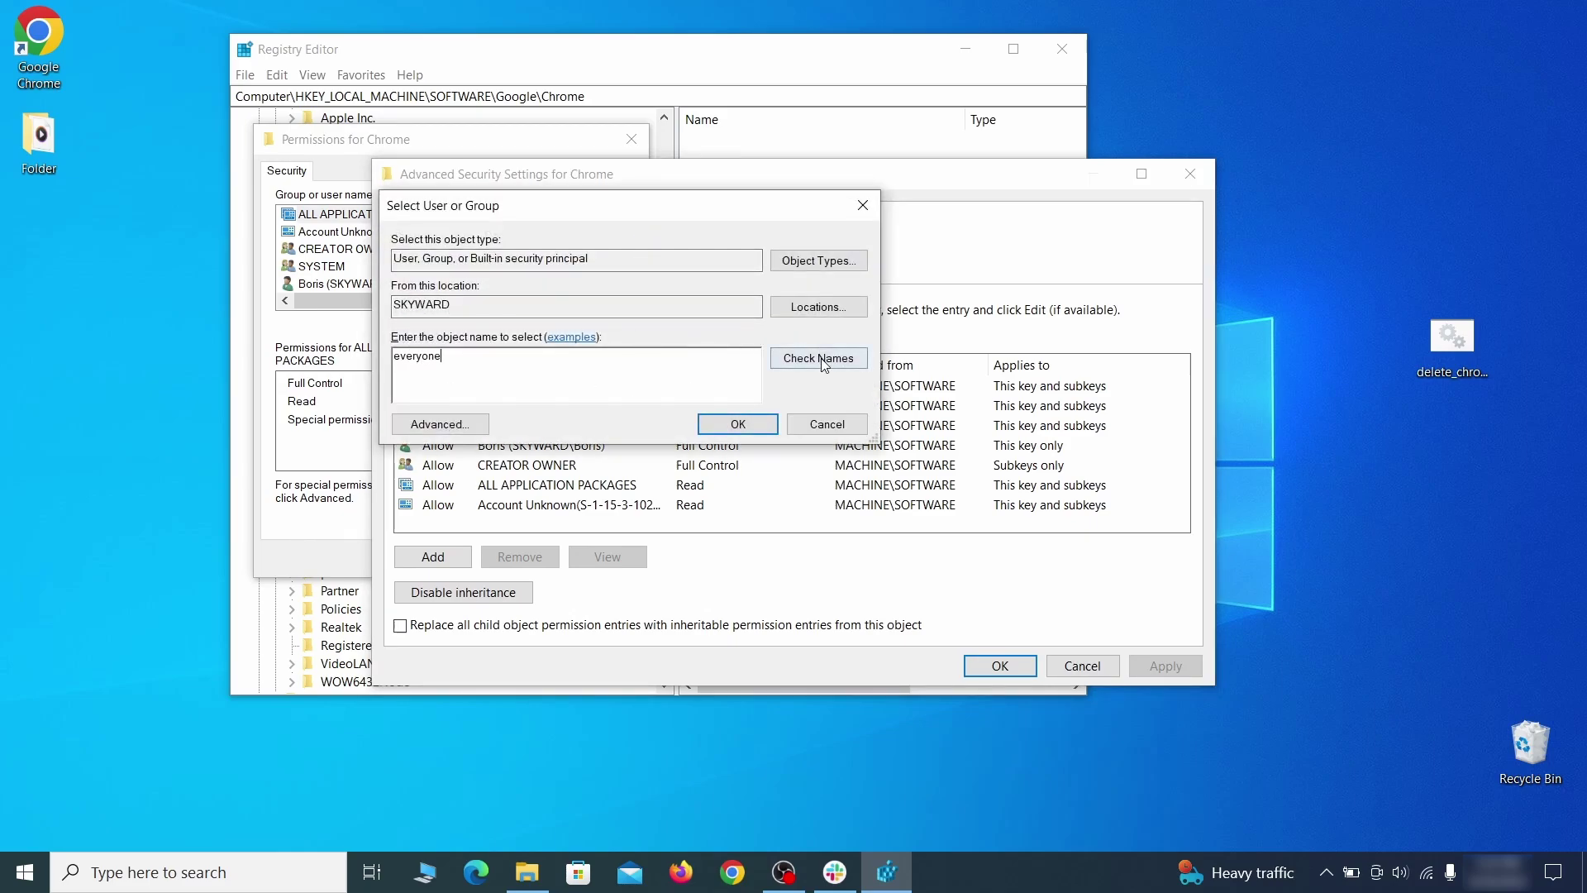
{"action": "left_click", "coordinate": [749, 426]}
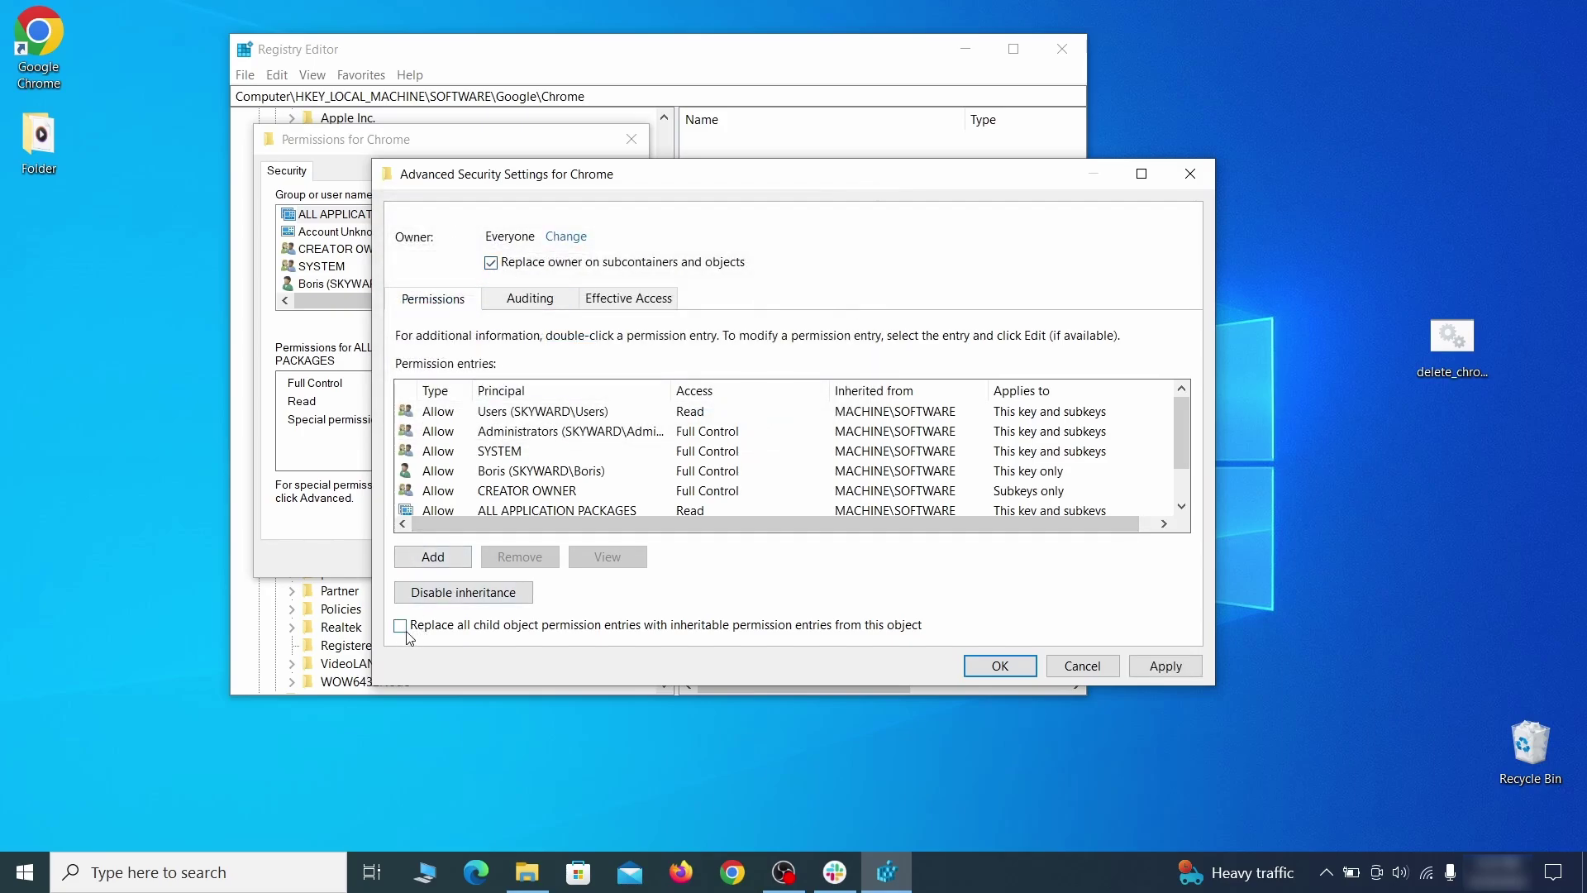
{"action": "left_click", "coordinate": [1165, 667]}
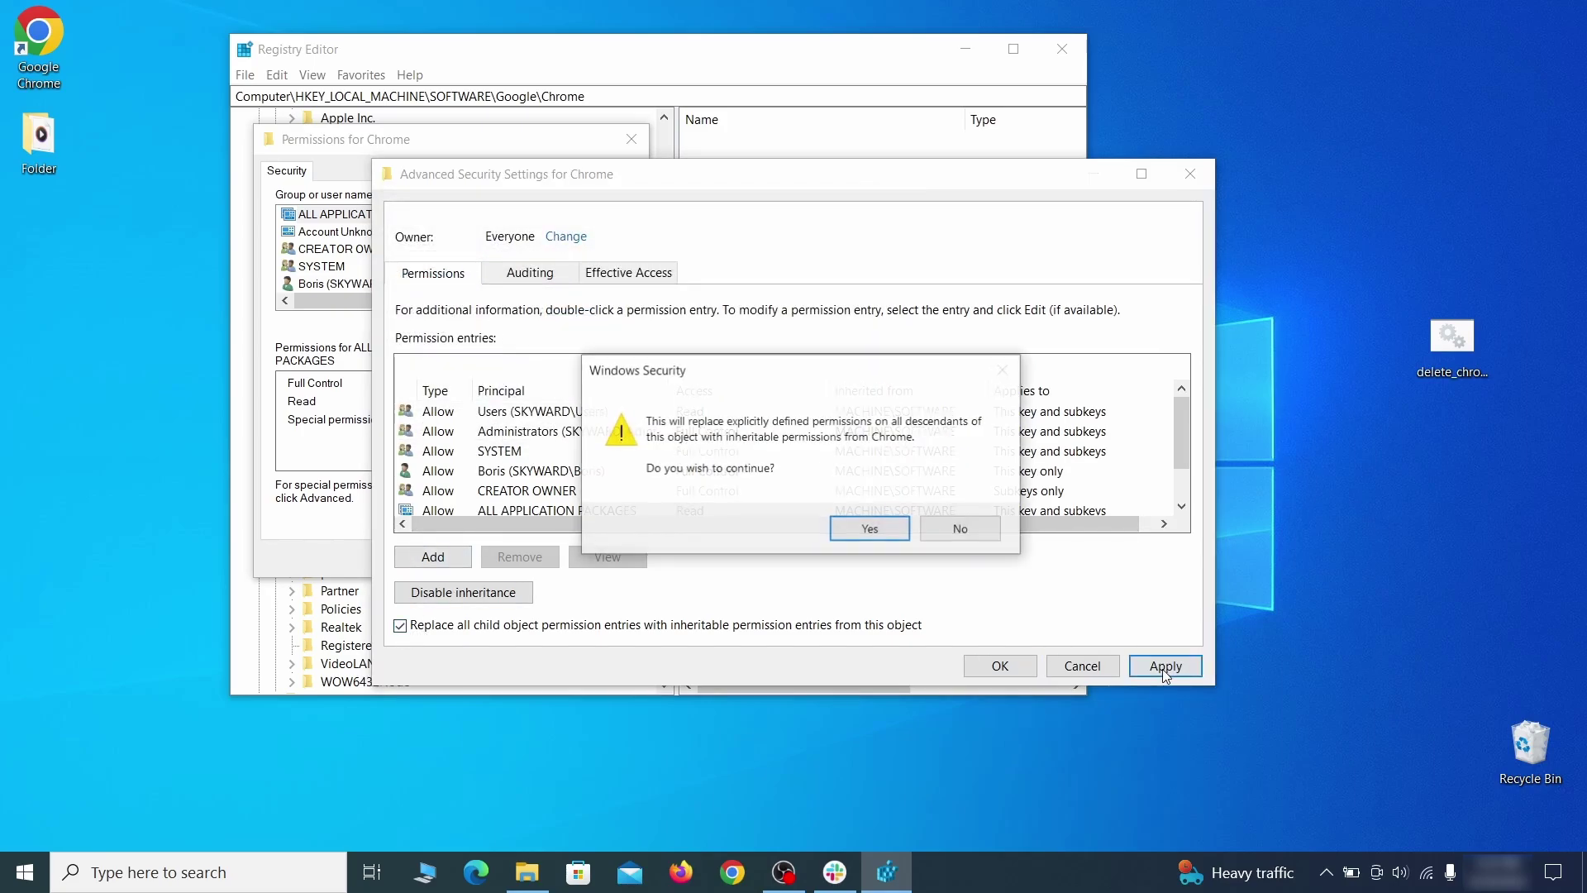
{"action": "left_click", "coordinate": [862, 526]}
{"action": "left_click", "coordinate": [1000, 666]}
{"action": "left_click", "coordinate": [426, 556]}
Delete the Chrome key and confirm.
{"action": "key", "text": "shift+F10"}
{"action": "left_click", "coordinate": [453, 445]}
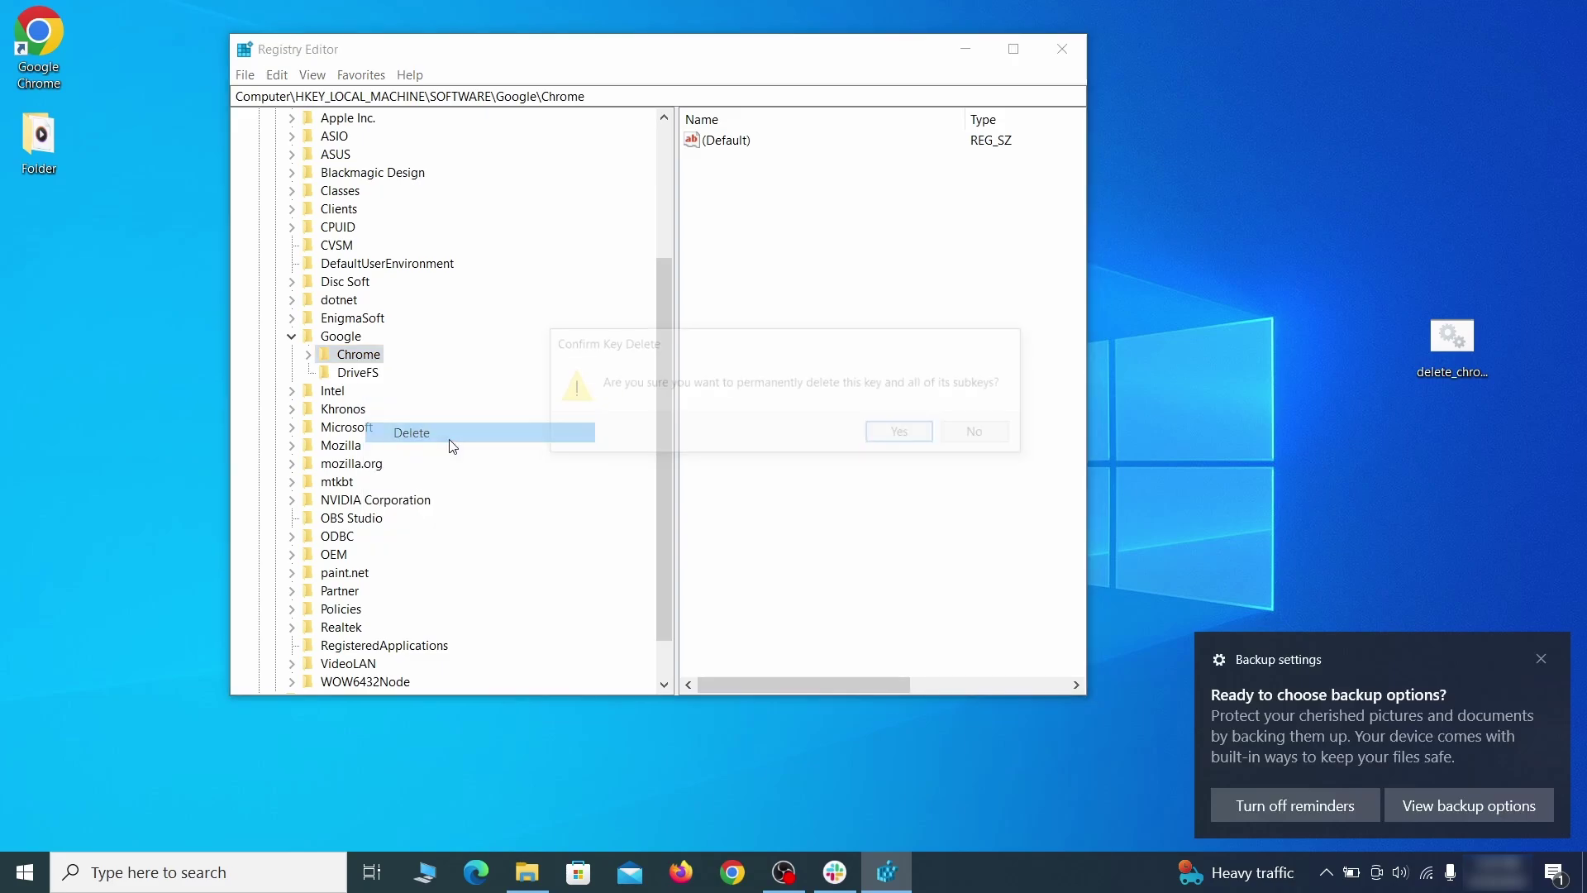
{"action": "left_click", "coordinate": [904, 434]}
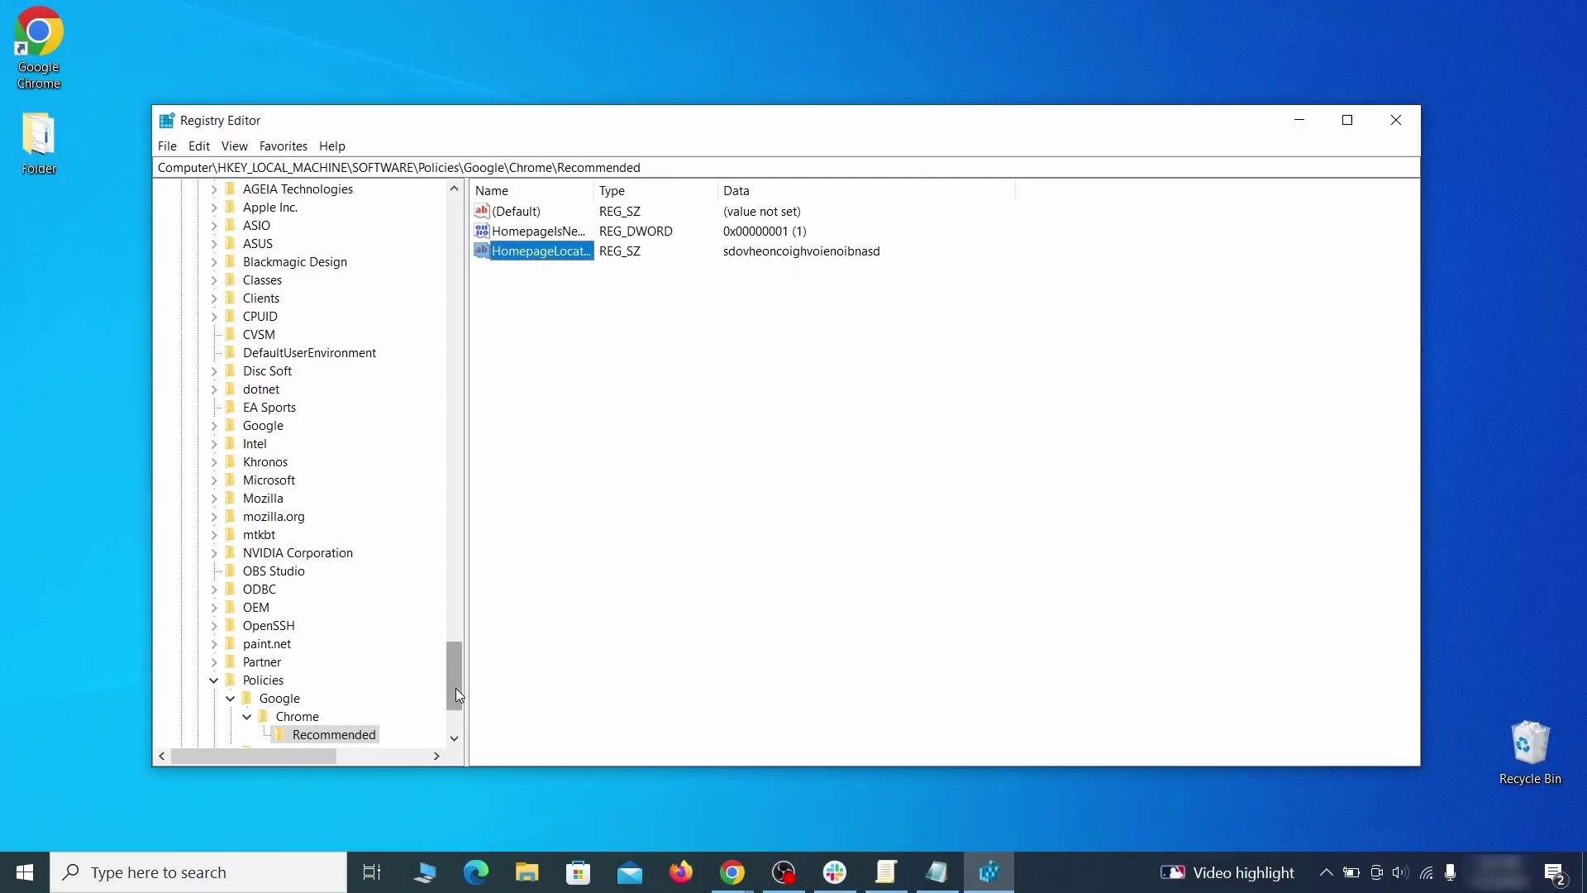
Delete the HKLM Policies\Google\Chrome\Recommended key and confirm.
{"action": "scroll", "coordinate": [429, 669], "scroll_direction": "down", "scroll_amount": 3}
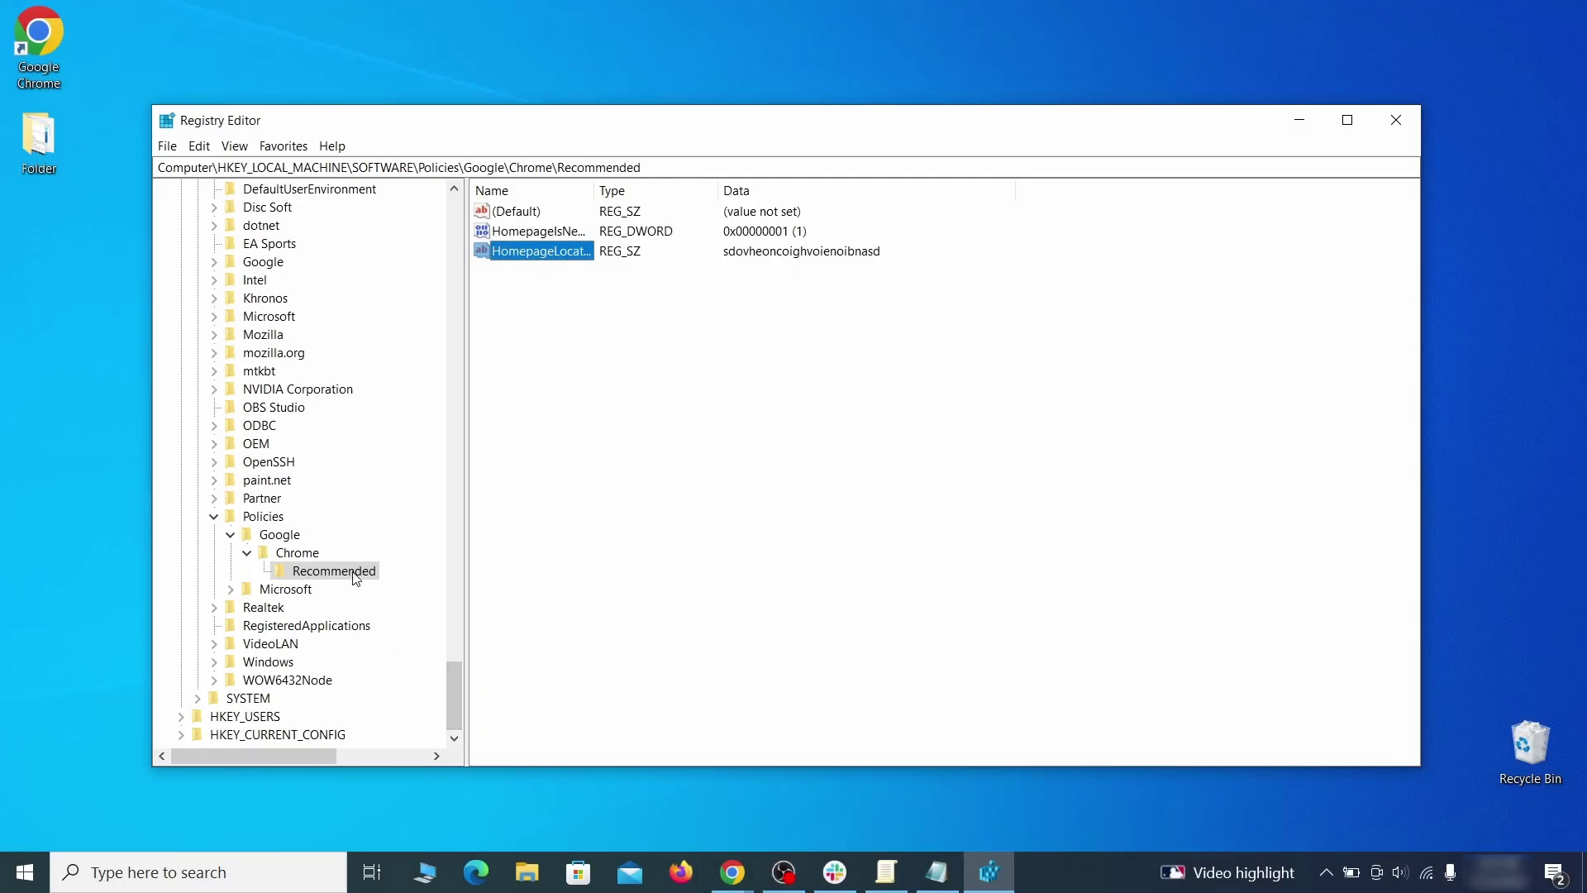
{"action": "right_click", "coordinate": [356, 578]}
{"action": "left_click", "coordinate": [436, 649]}
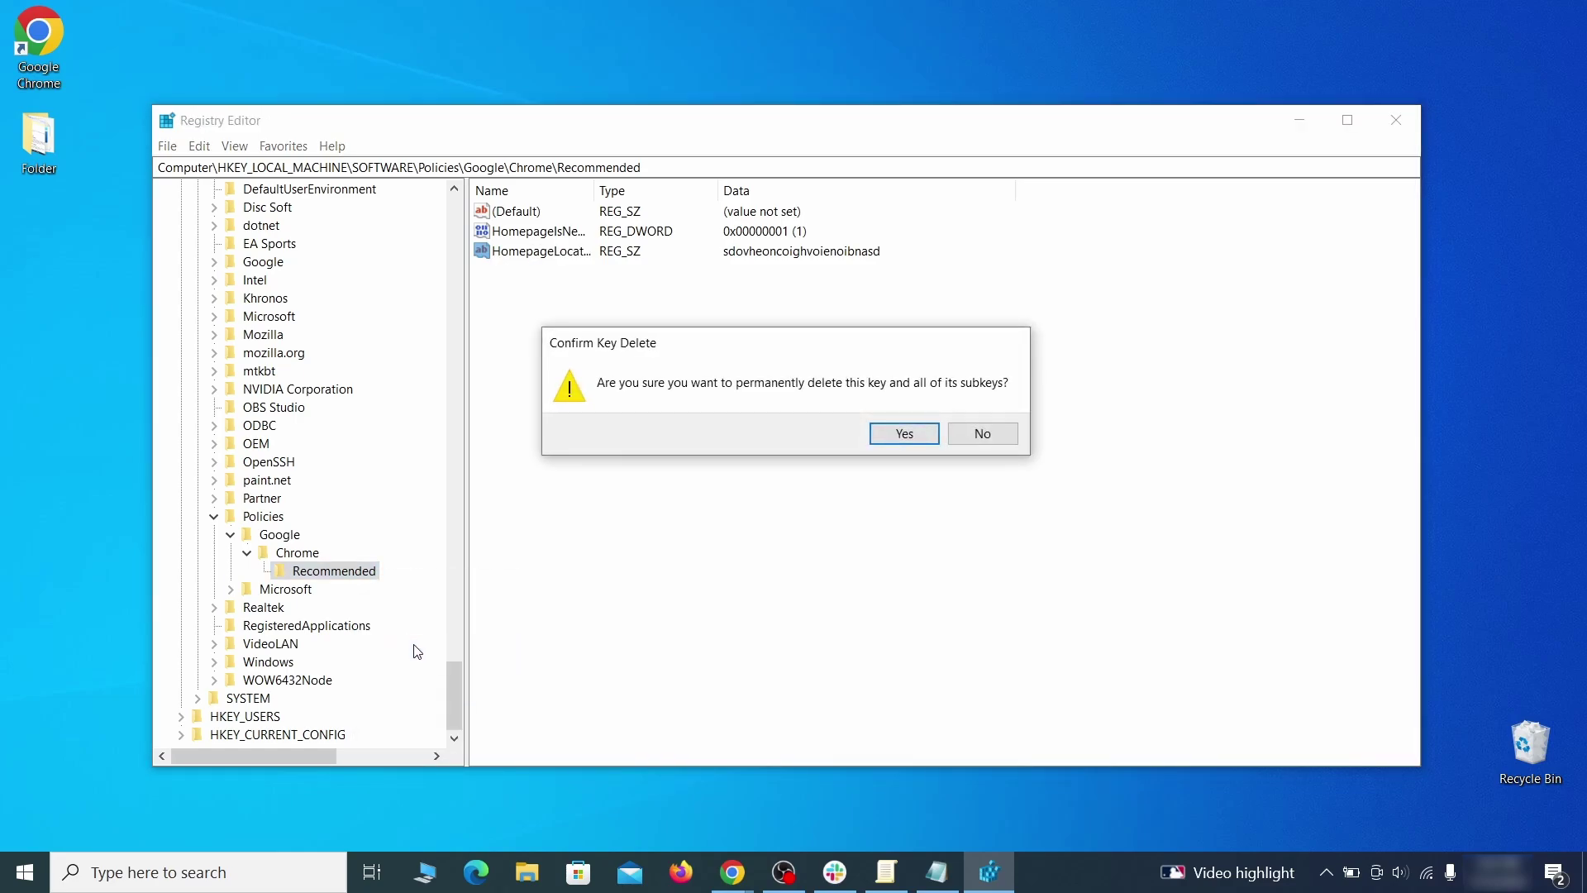
{"action": "left_click", "coordinate": [904, 433]}
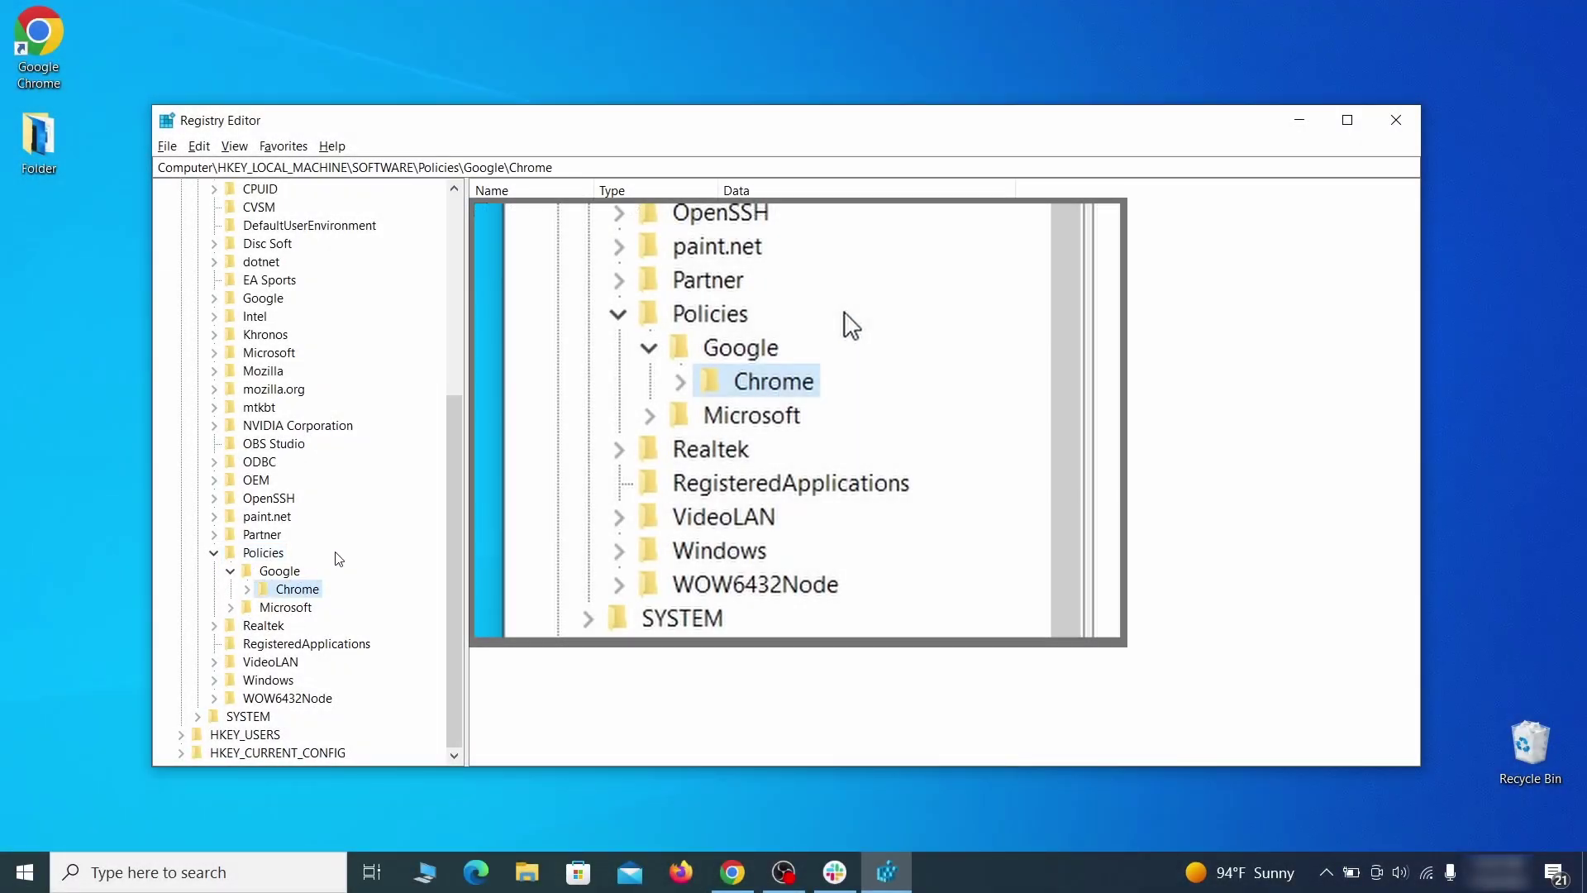
Delete the HKLM Policies\Google\Chrome key and confirm.
{"action": "right_click", "coordinate": [293, 590]}
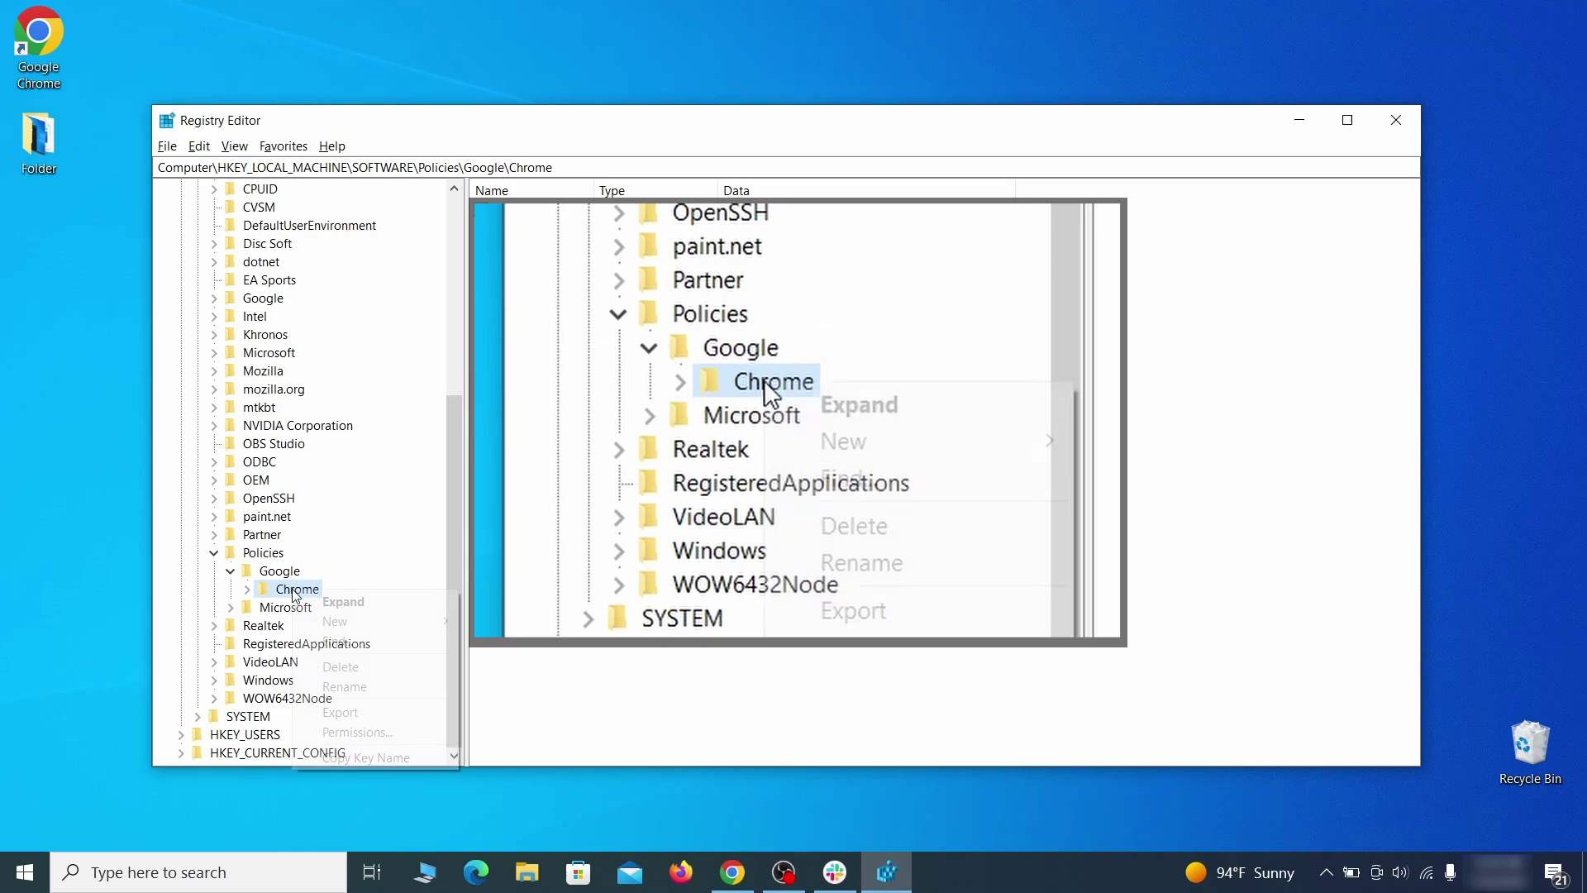
{"action": "left_click", "coordinate": [366, 668]}
{"action": "left_click", "coordinate": [925, 433]}
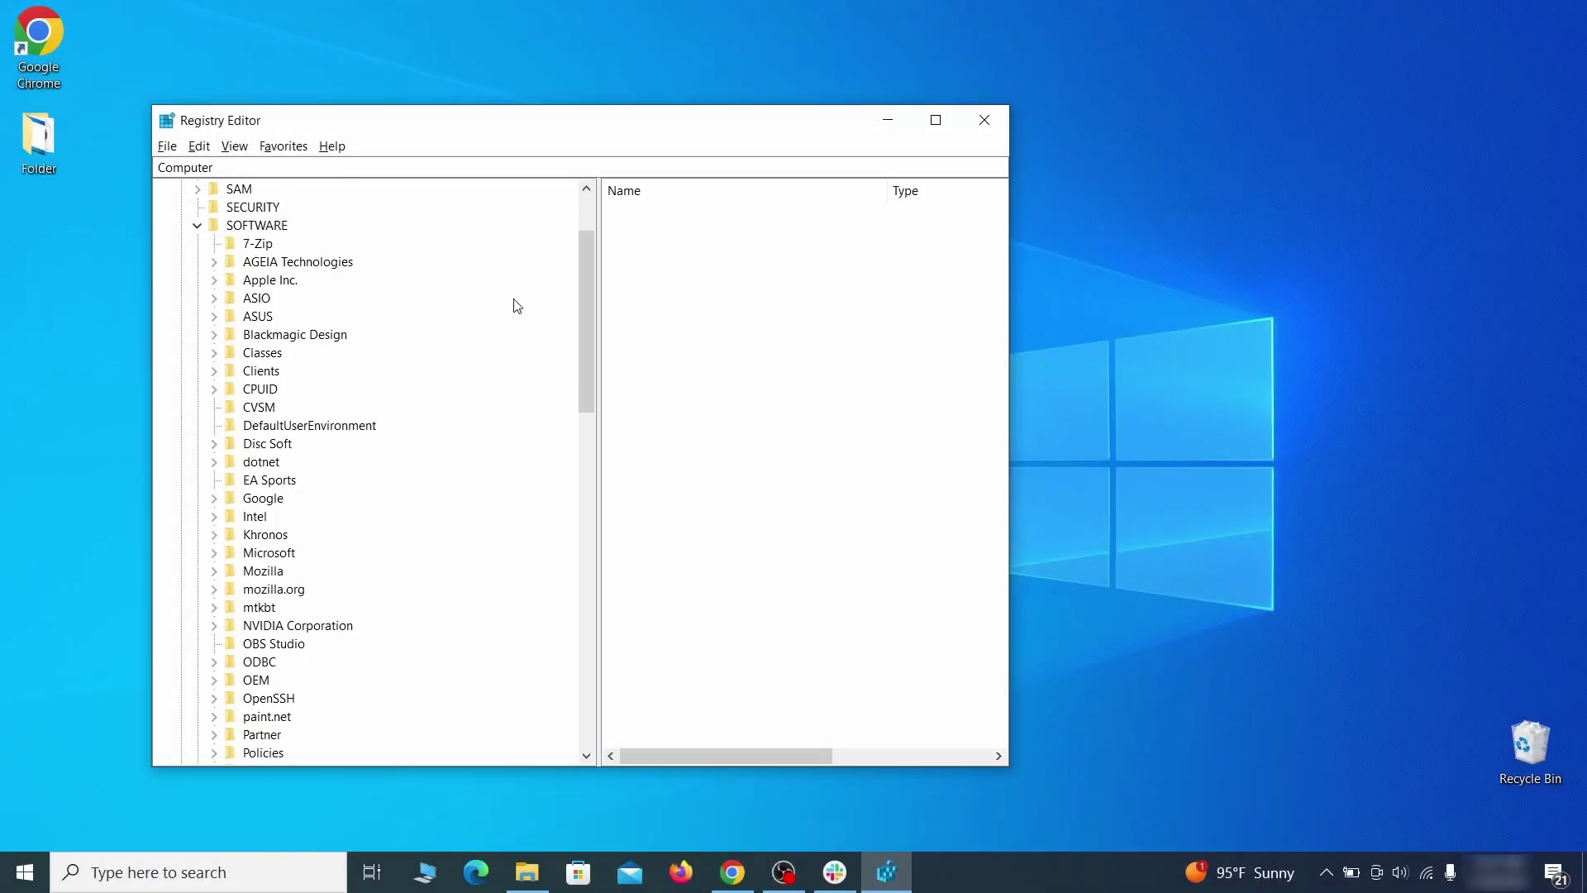
{"action": "left_click_drag", "start_coordinate": [592, 306], "coordinate": [570, 579]}
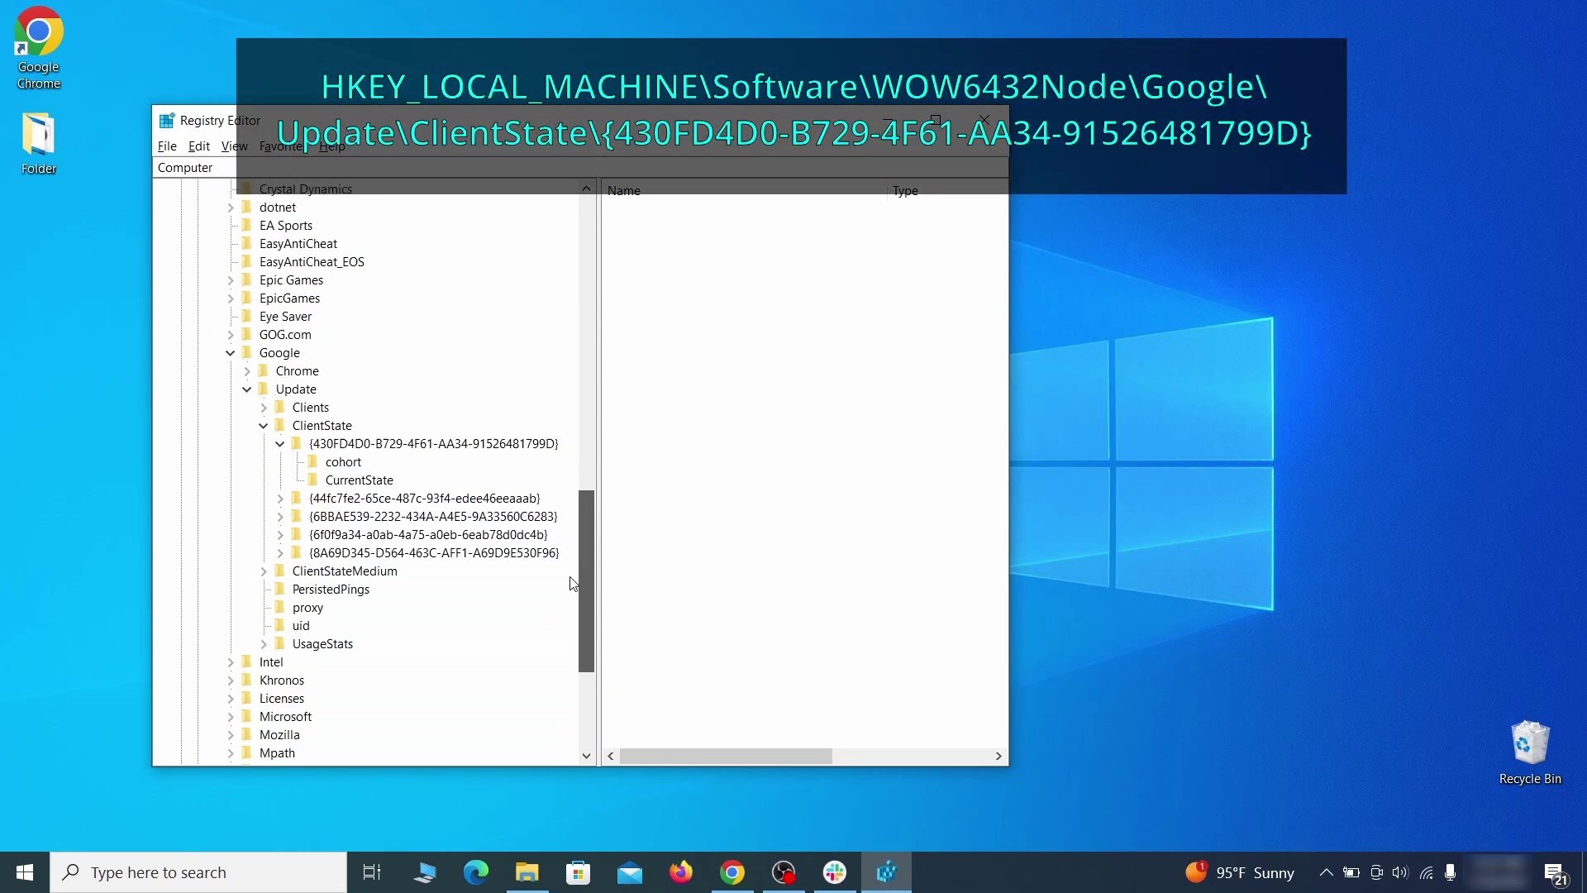
Delete CloudManagementEnrollmentToken from the {430FD4D0-…} ClientState key and confirm with Yes.
{"action": "left_click", "coordinate": [349, 444]}
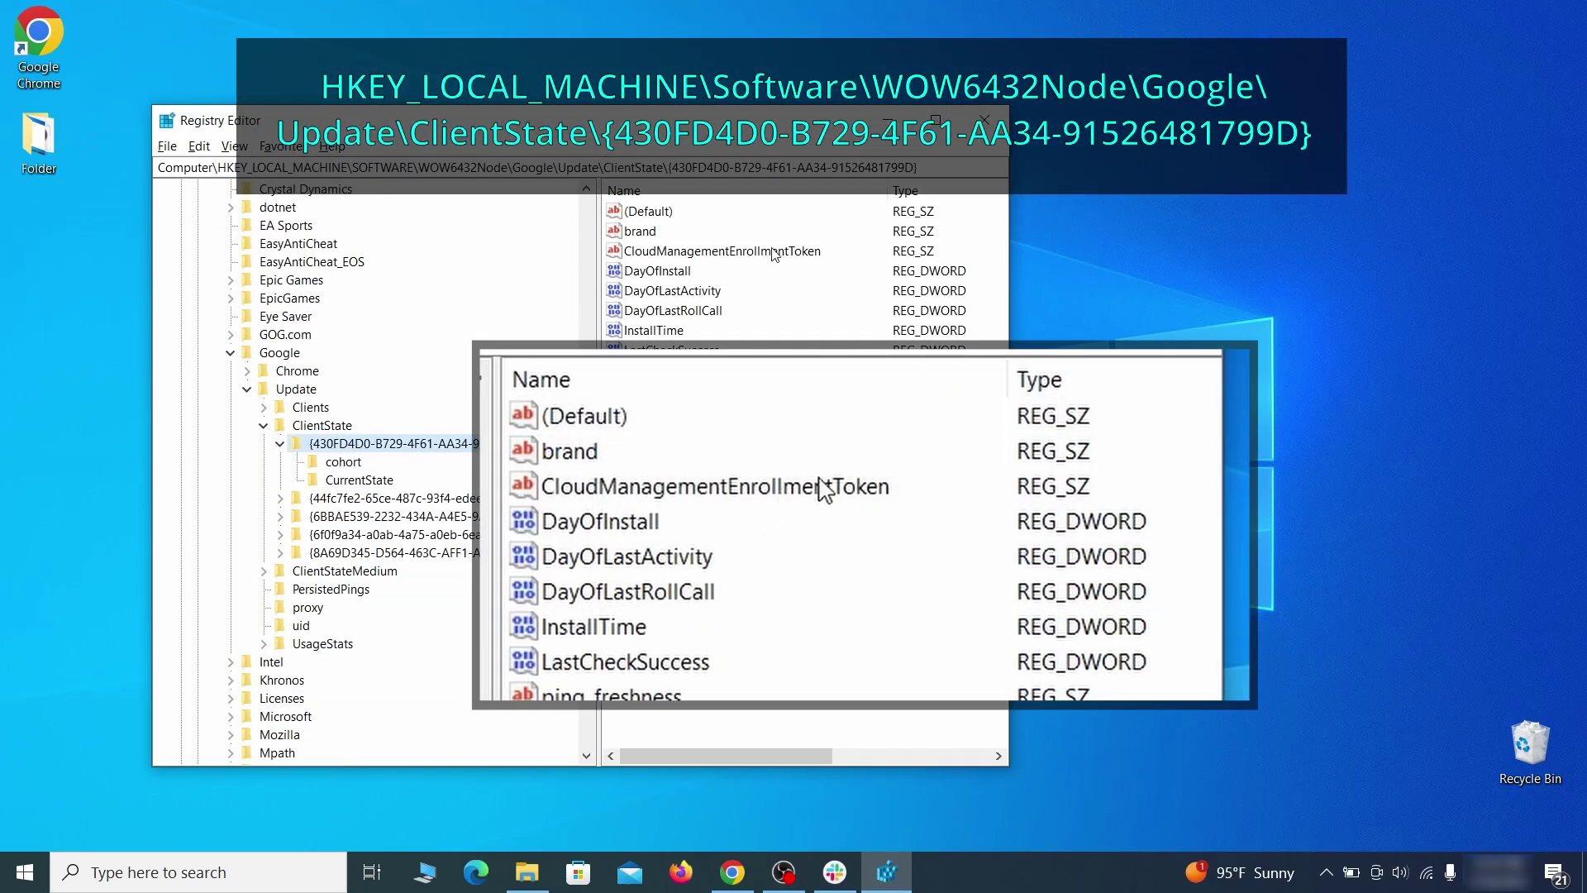
{"action": "left_click", "coordinate": [810, 255]}
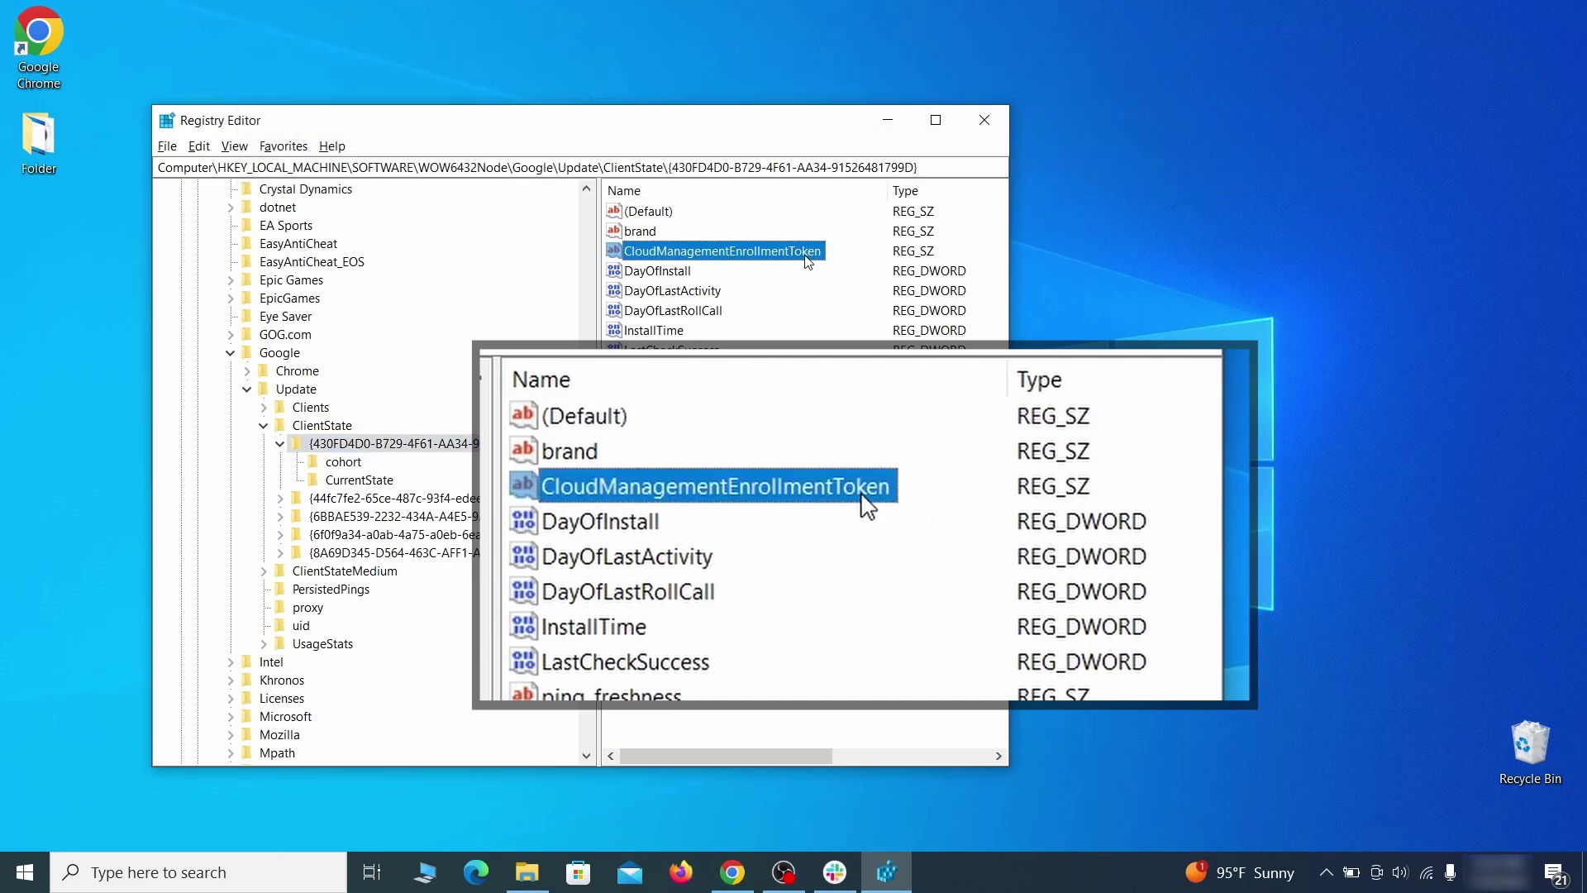
{"action": "right_click", "coordinate": [809, 255]}
{"action": "left_click", "coordinate": [850, 312]}
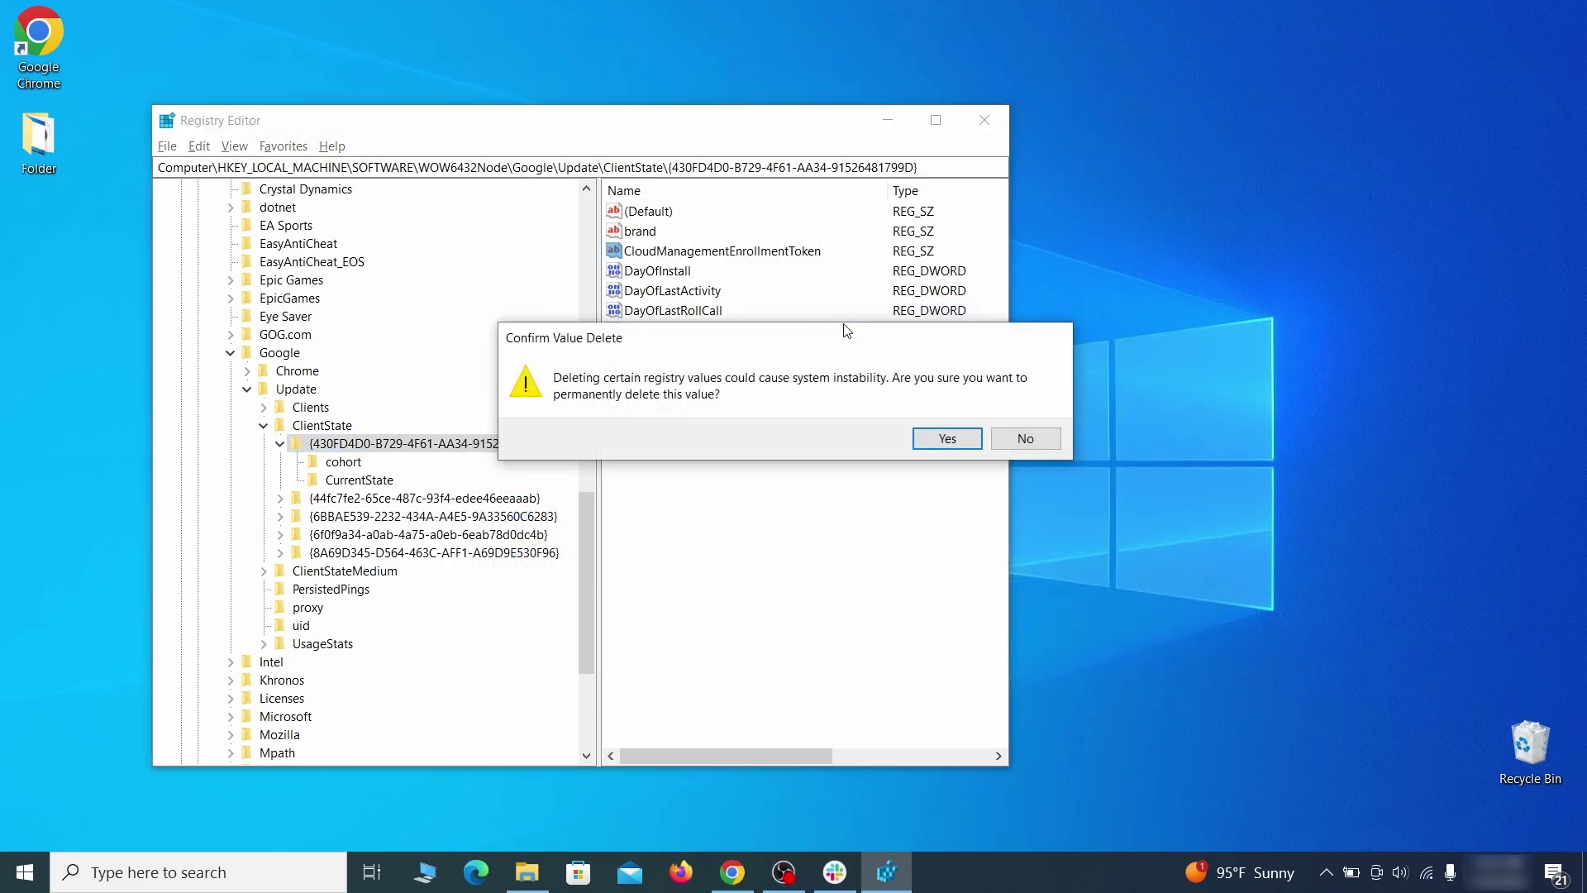
{"action": "left_click", "coordinate": [947, 439]}
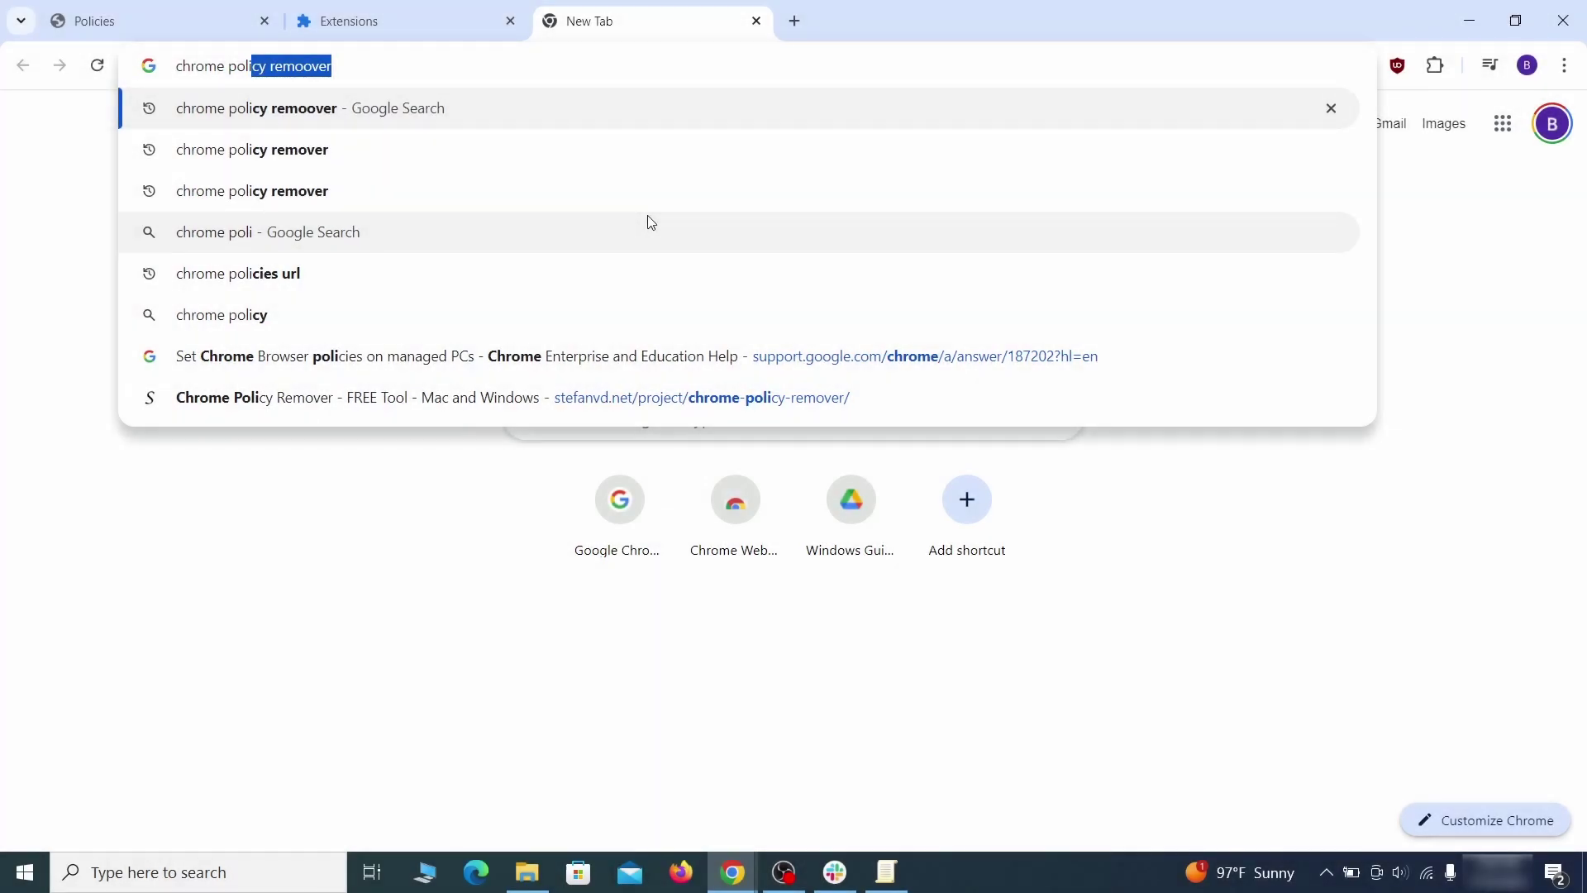
Search Google for 'chrome policy remover' and download the Windows delete_chrome_policies.bat from stefanvd.net.
{"action": "type", "text": "cy remover"}
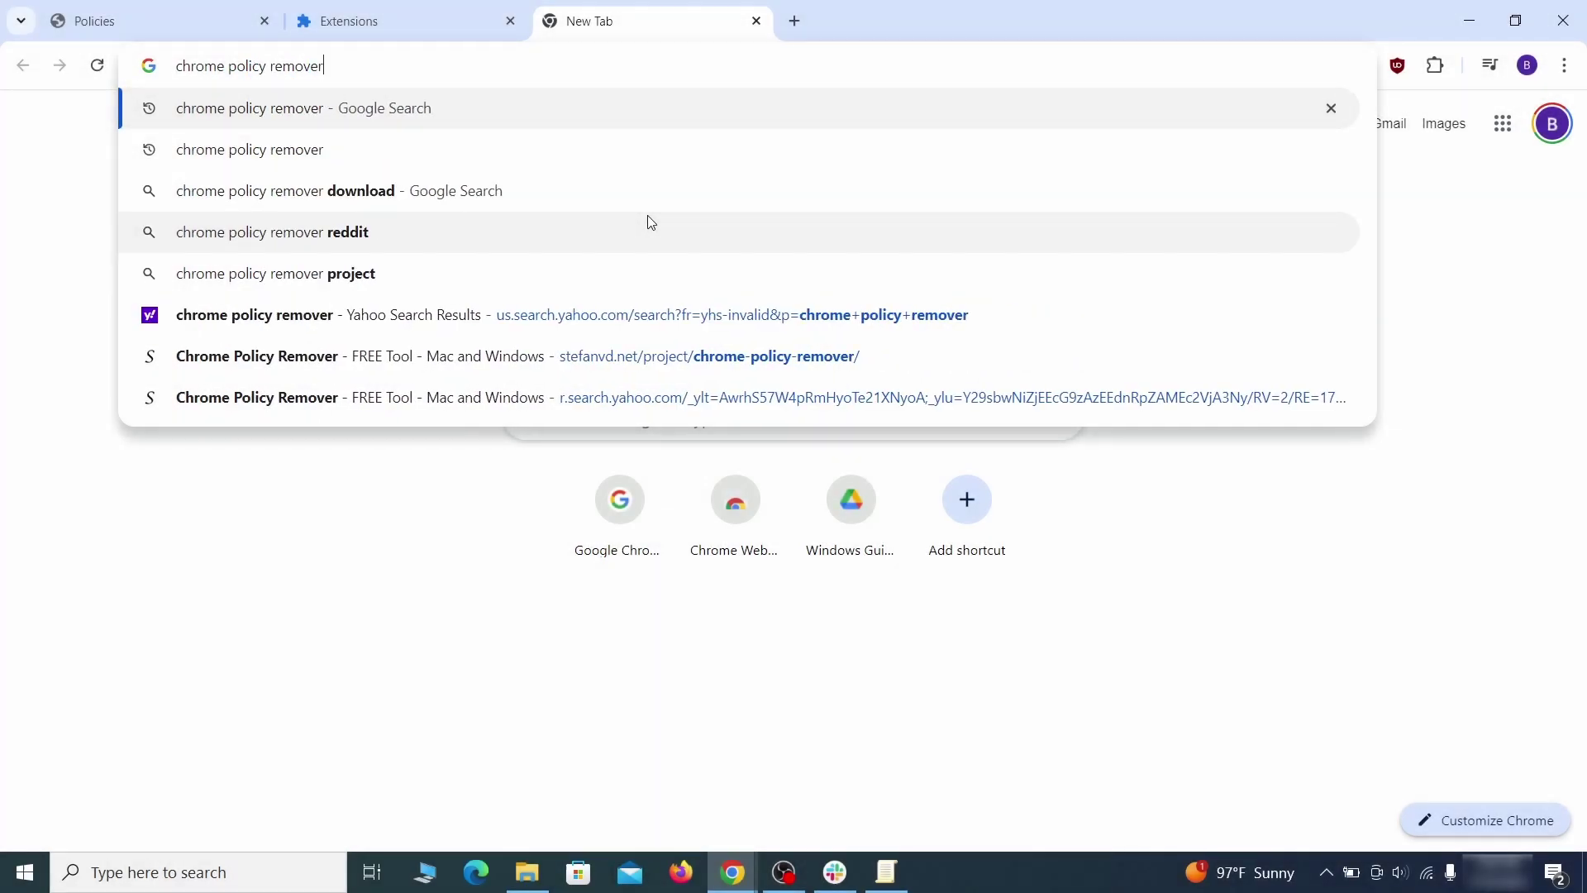
{"action": "key", "text": "Return"}
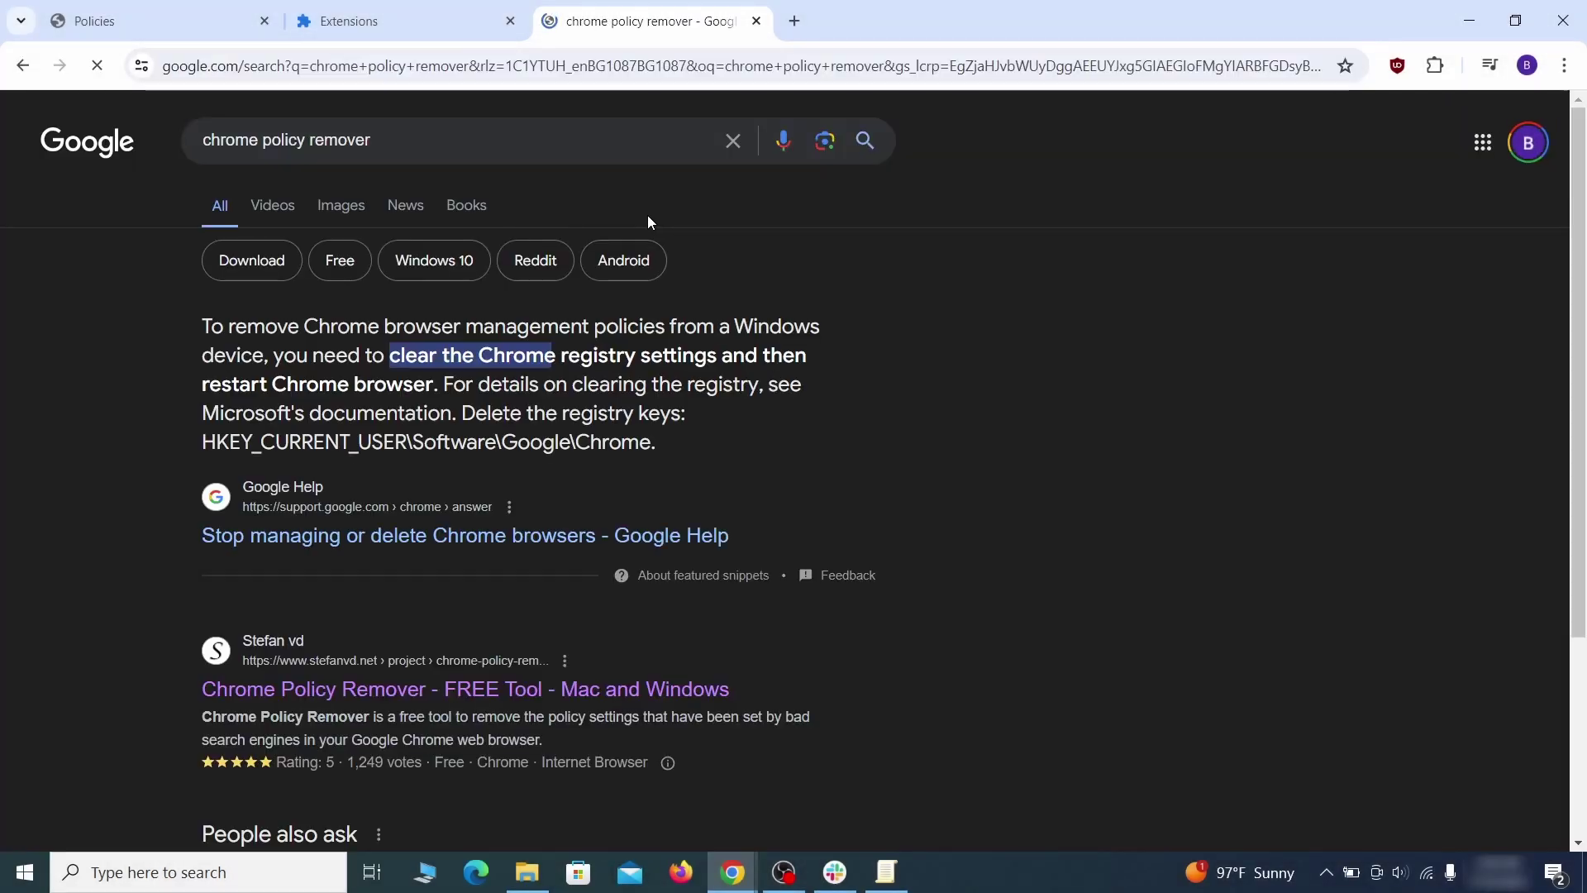
{"action": "left_click", "coordinate": [473, 691]}
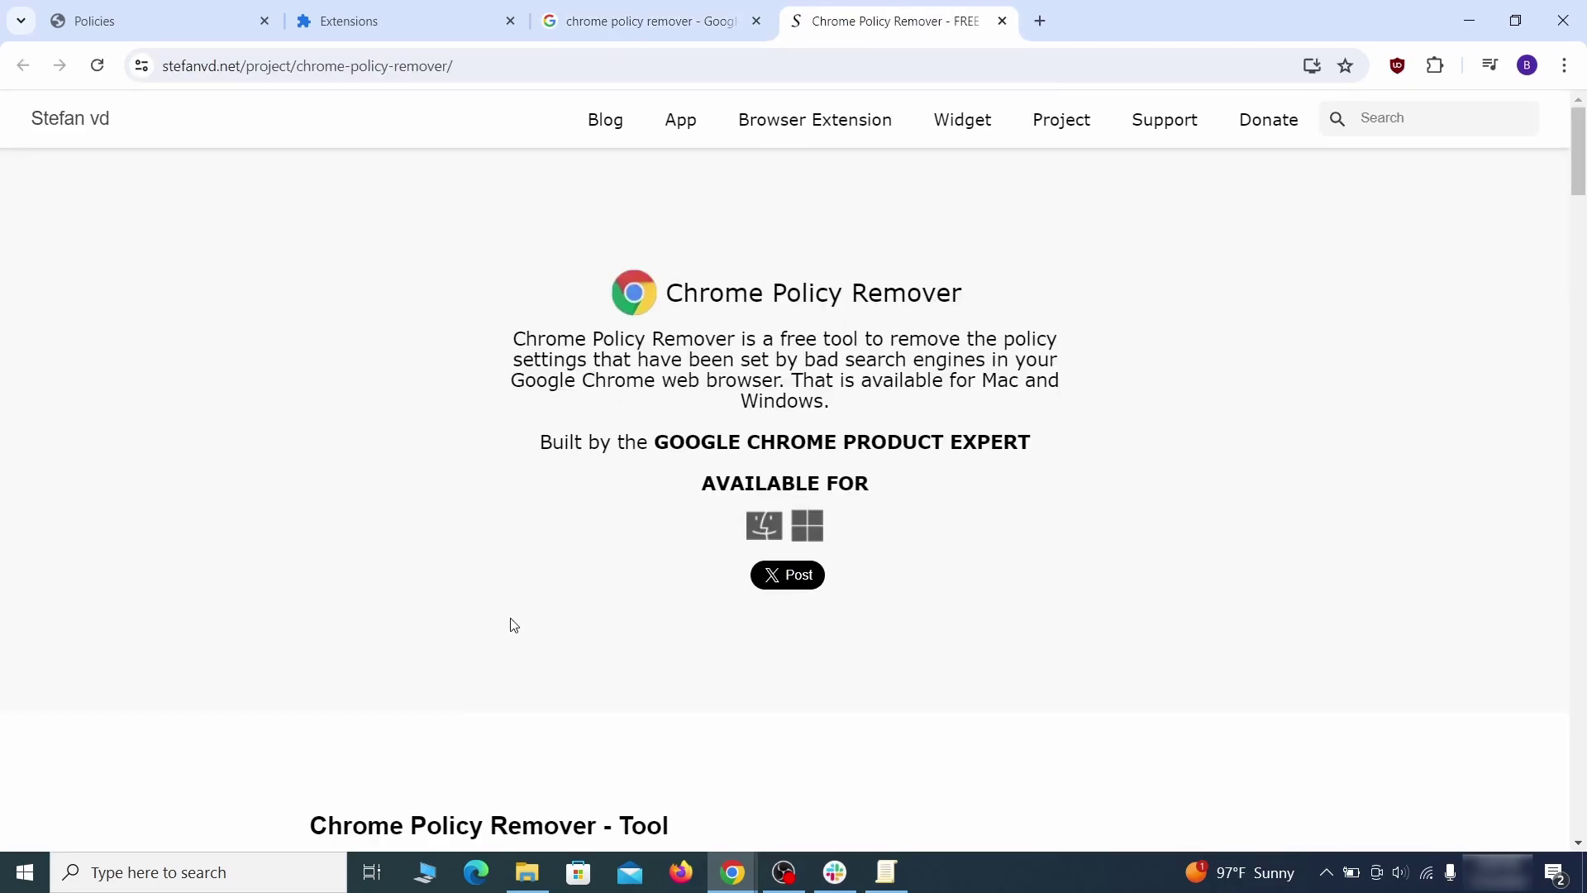
{"action": "scroll", "coordinate": [512, 627], "scroll_direction": "down", "scroll_amount": 10}
{"action": "scroll", "coordinate": [517, 632], "scroll_direction": "down", "scroll_amount": 20}
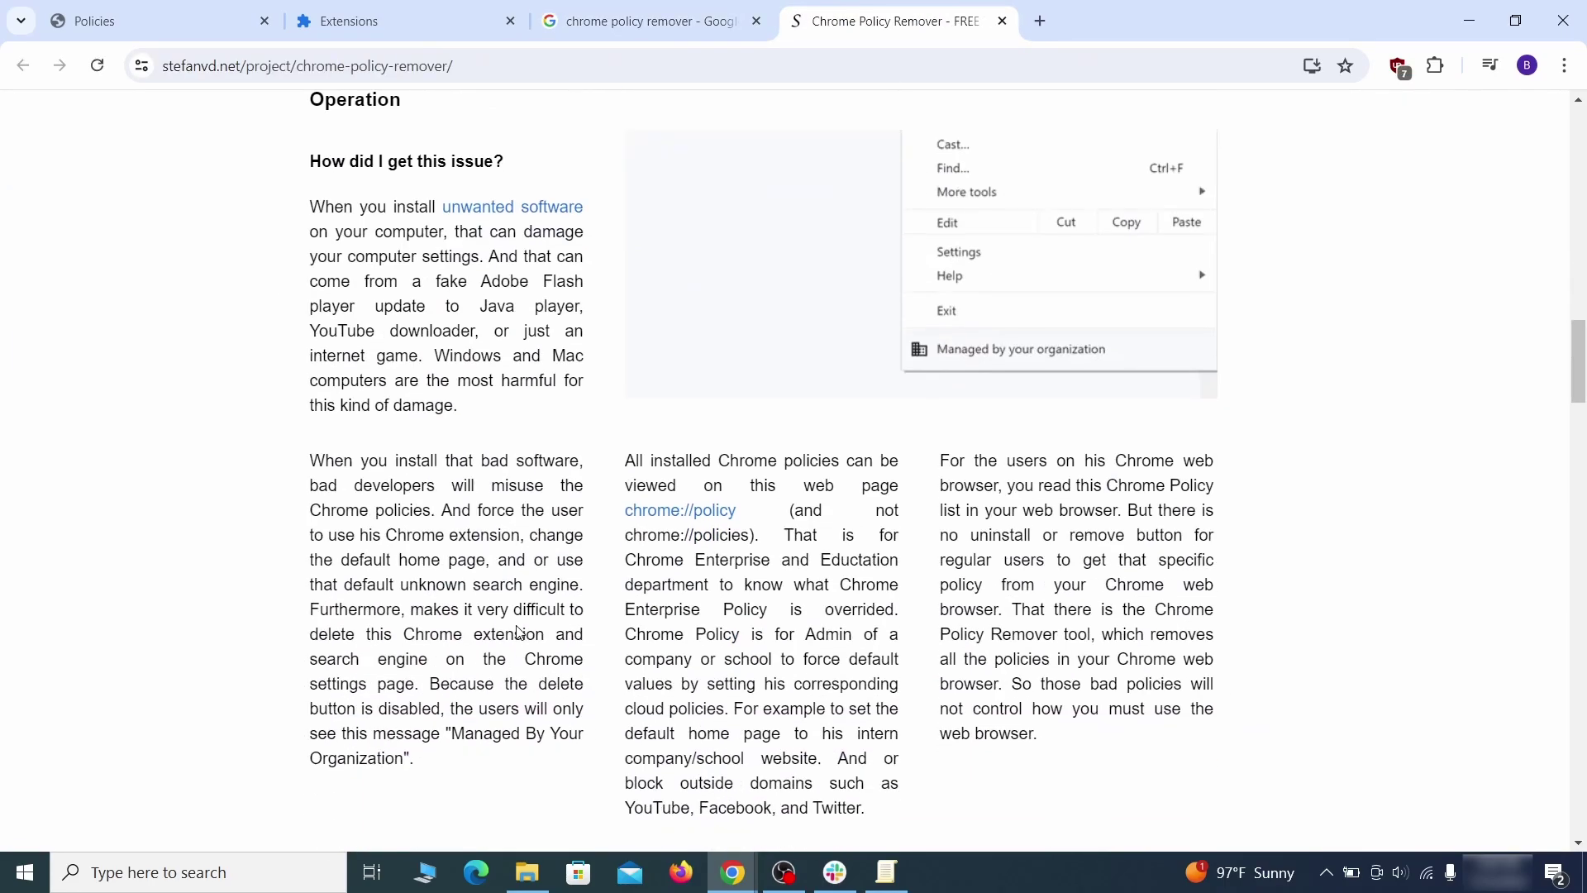
{"action": "scroll", "coordinate": [517, 632], "scroll_direction": "down", "scroll_amount": 20}
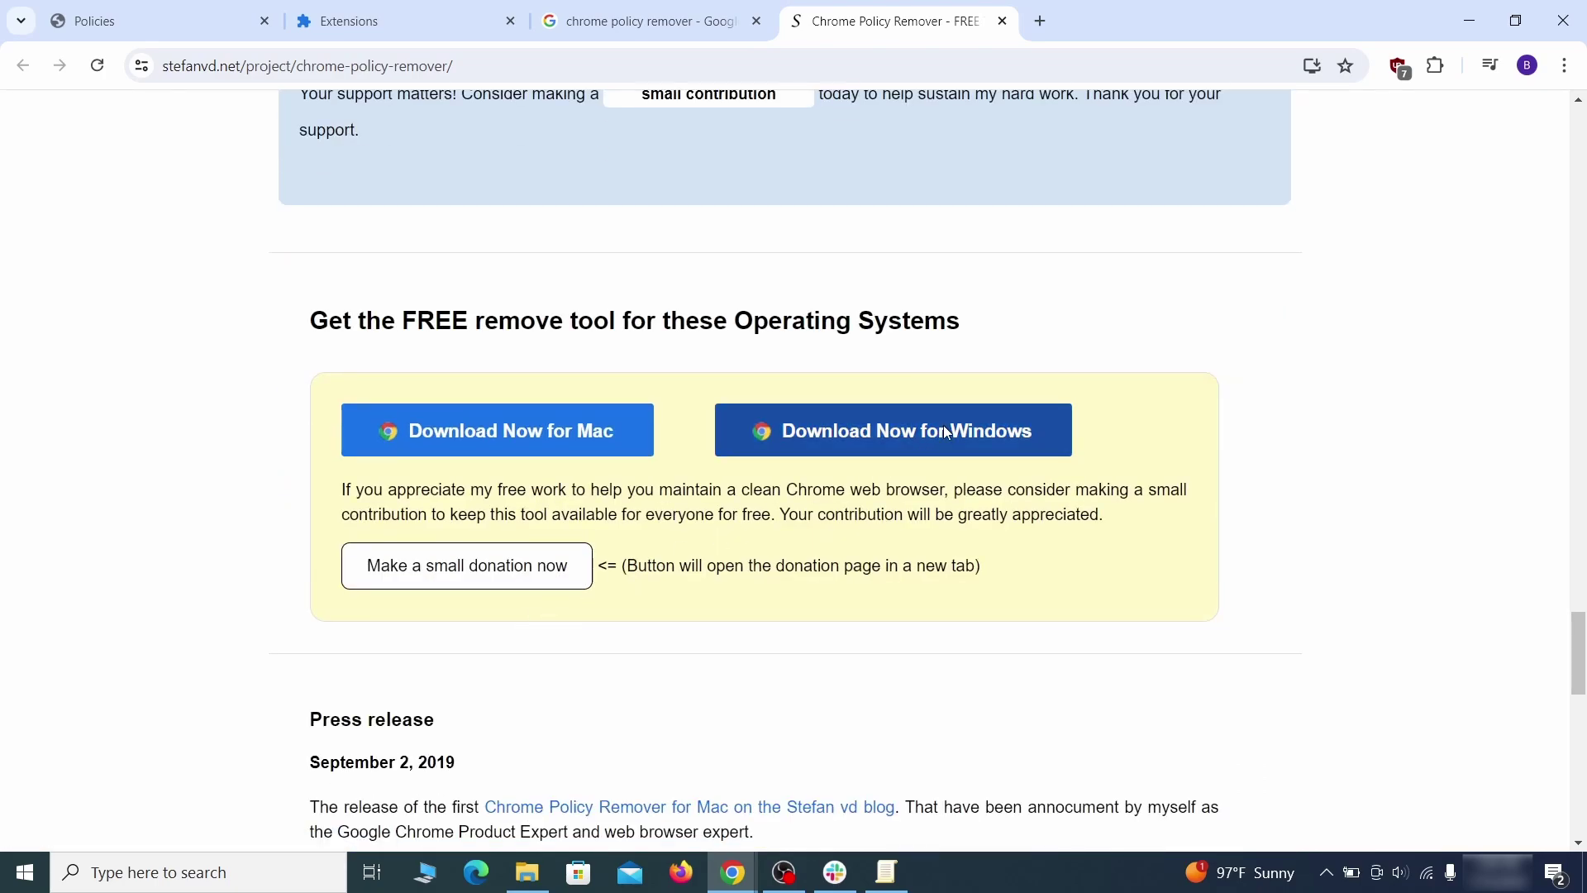
{"action": "left_click", "coordinate": [979, 419]}
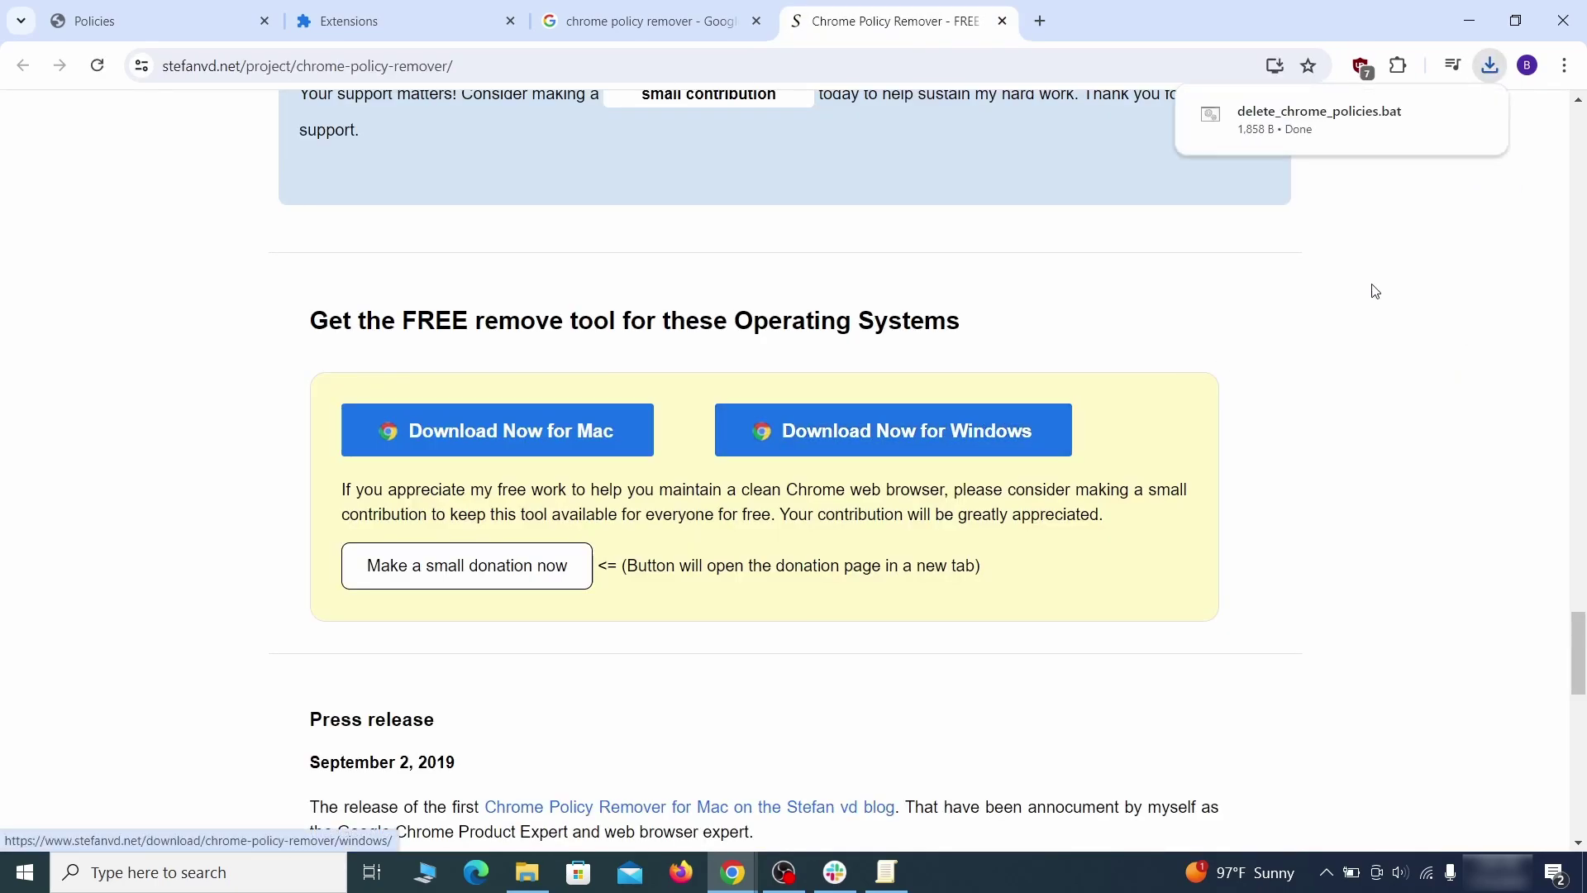
Move the downloaded delete_chrome_policies.bat from the Downloads folder onto the desktop.
{"action": "mouse_move", "coordinate": [1485, 133]}
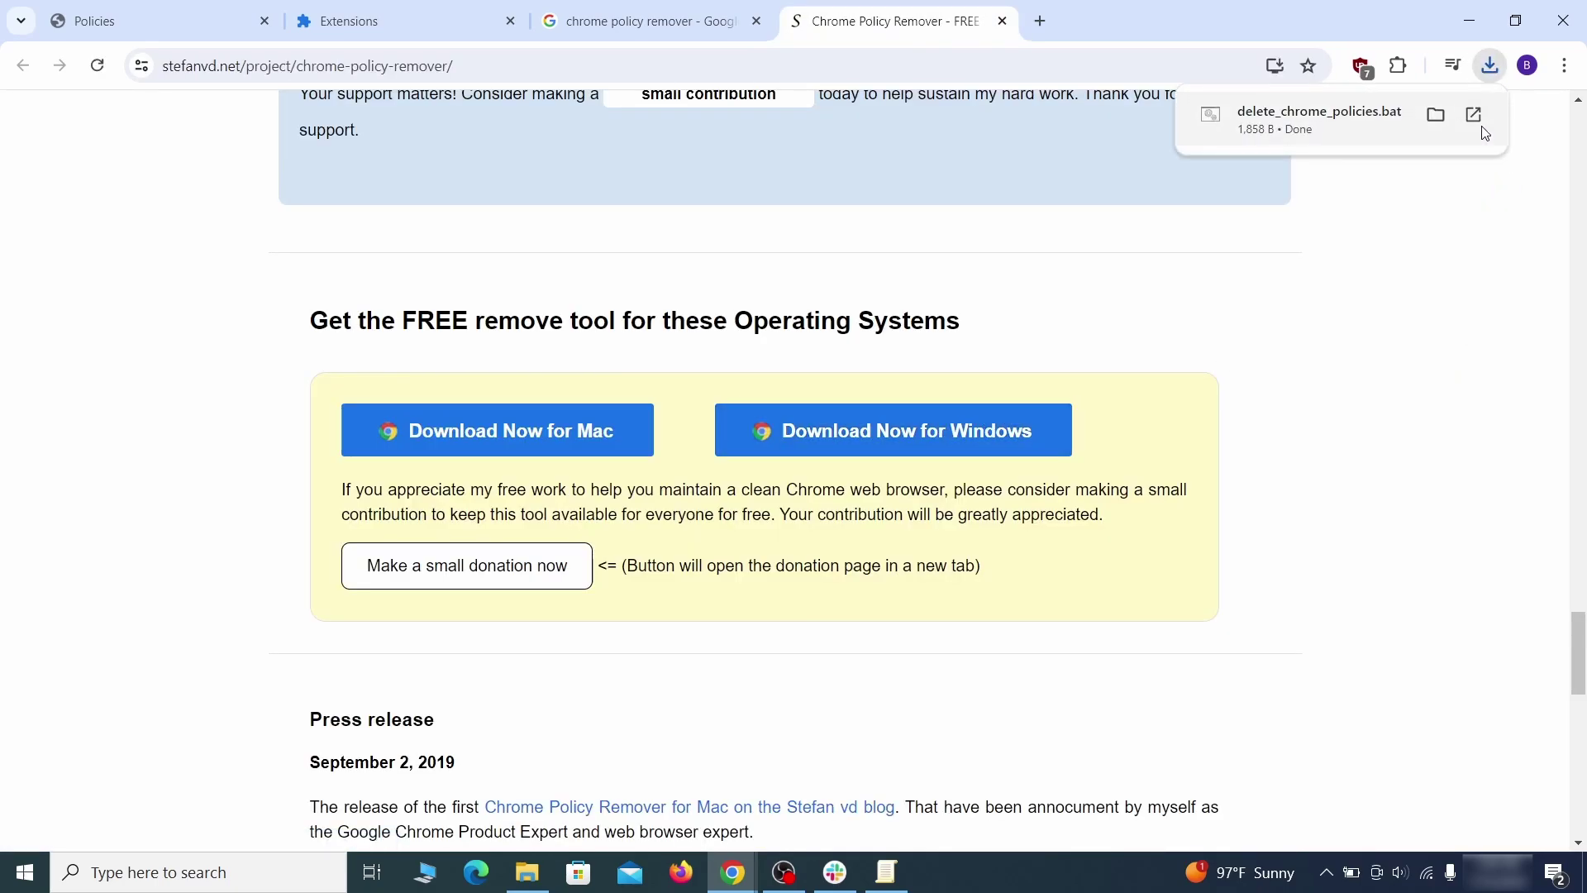
{"action": "left_click", "coordinate": [1436, 117]}
{"action": "left_click", "coordinate": [1470, 20]}
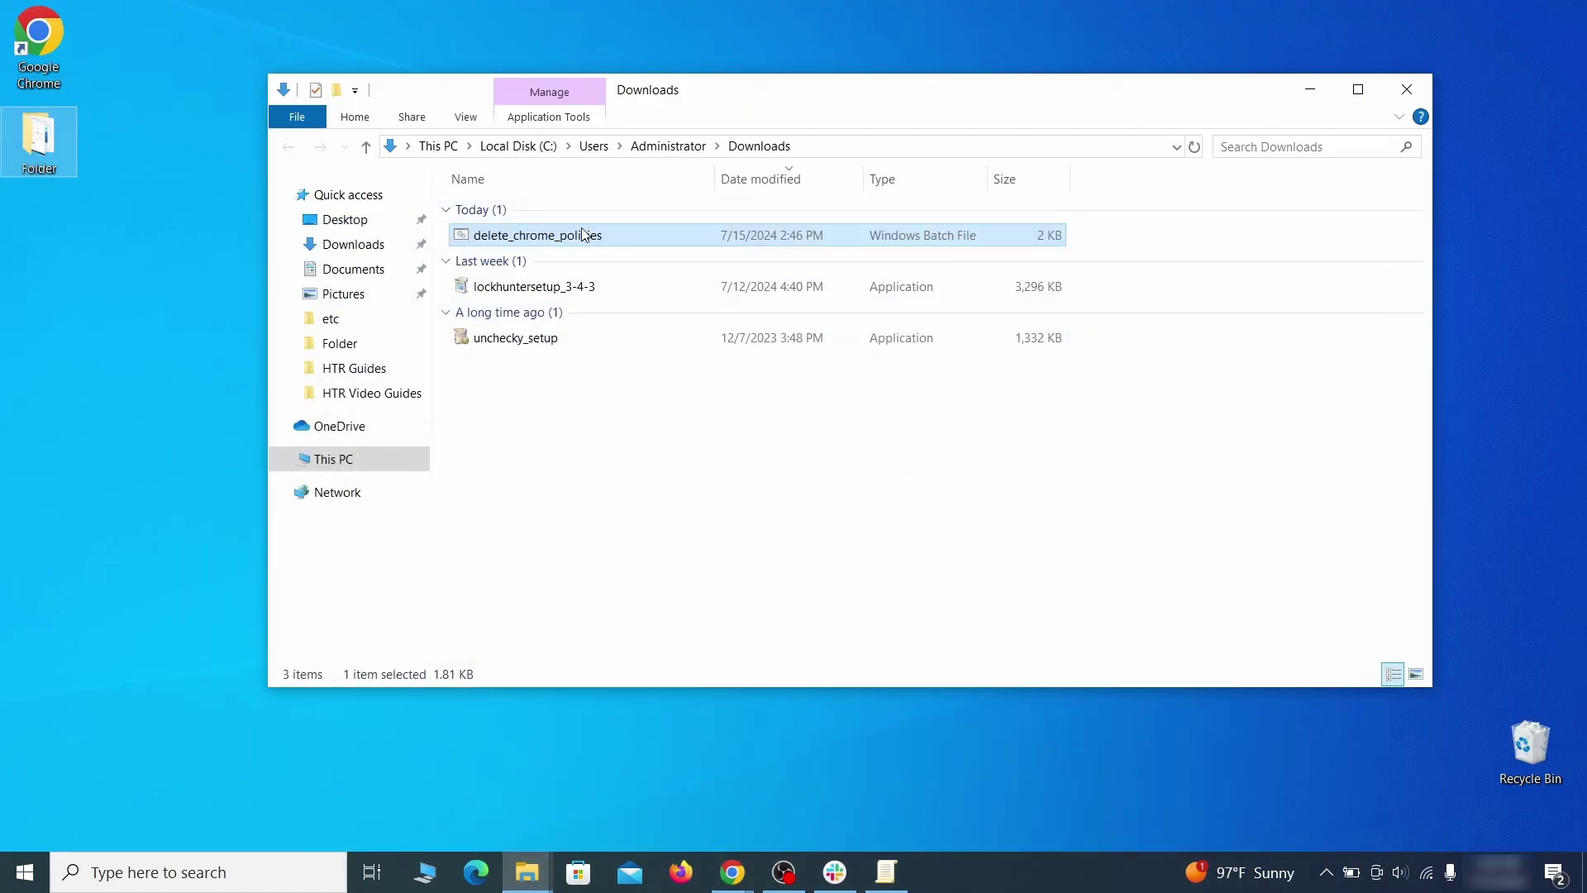
{"action": "left_click_drag", "start_coordinate": [583, 234], "coordinate": [798, 320]}
{"action": "left_click", "coordinate": [1407, 91]}
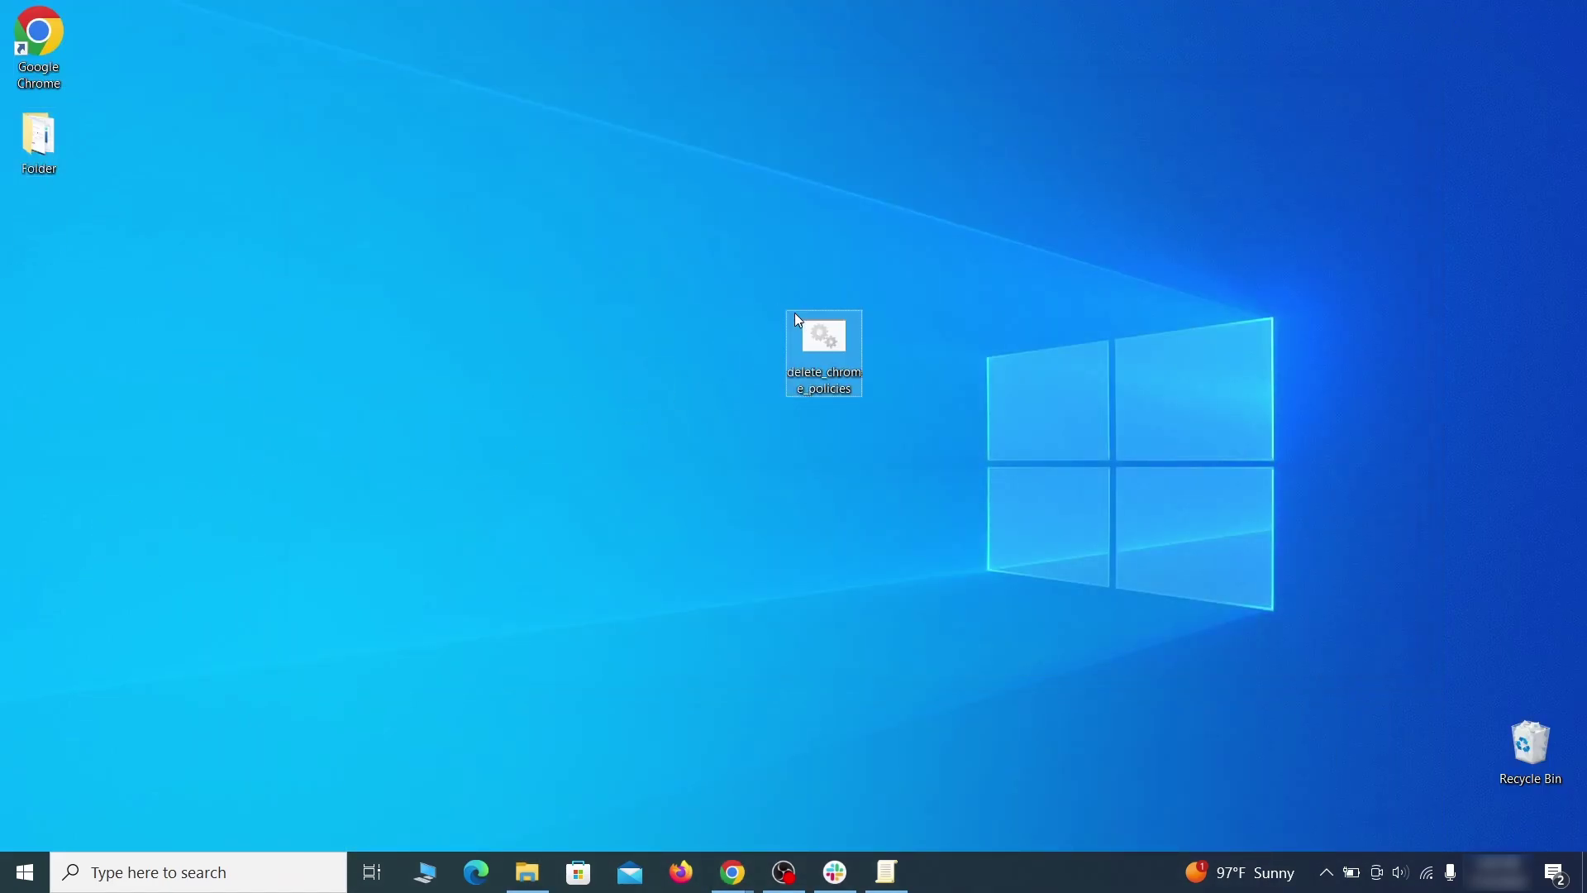
Run delete_chrome_policies.bat as administrator past the SmartScreen warning, then close its command window.
{"action": "right_click", "coordinate": [842, 347]}
{"action": "left_click", "coordinate": [953, 426]}
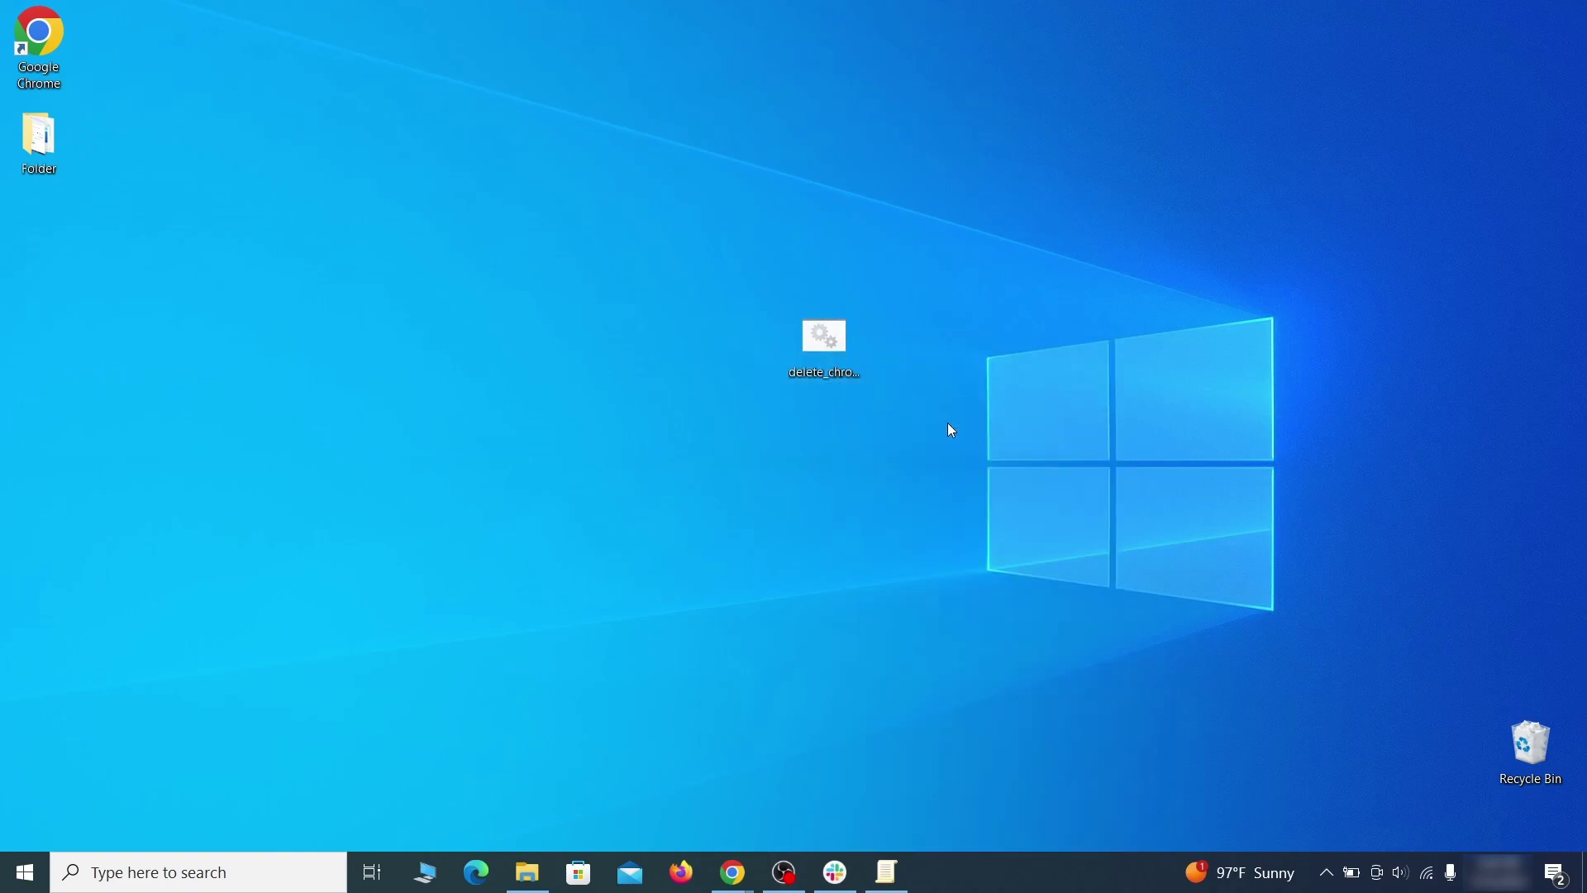
{"action": "left_click", "coordinate": [581, 287]}
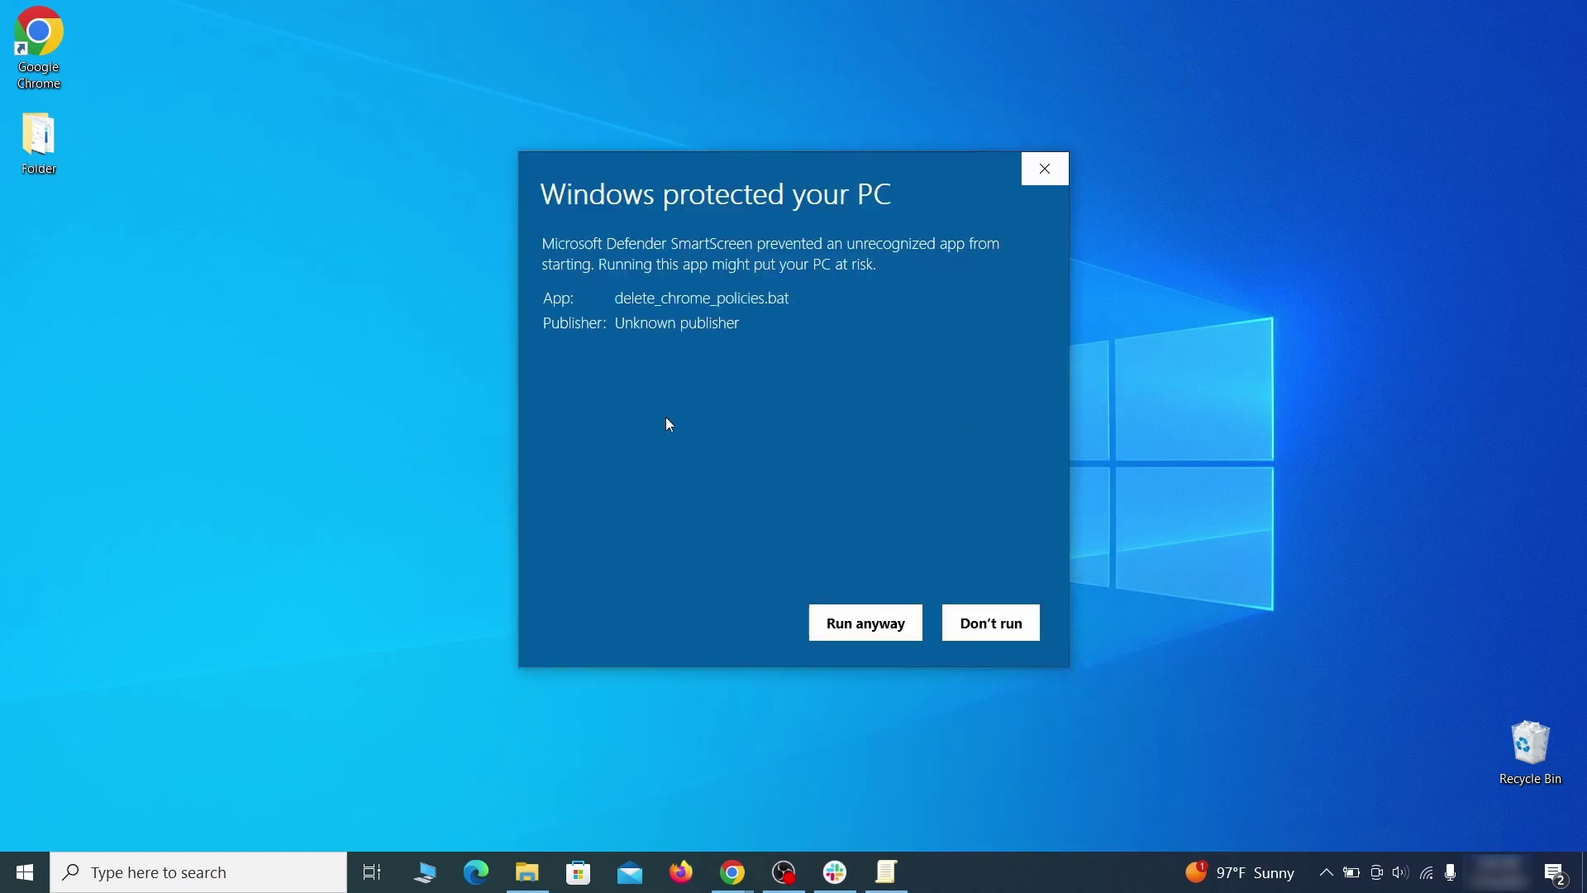
{"action": "left_click", "coordinate": [866, 628]}
{"action": "left_click_drag", "start_coordinate": [565, 45], "coordinate": [833, 95]}
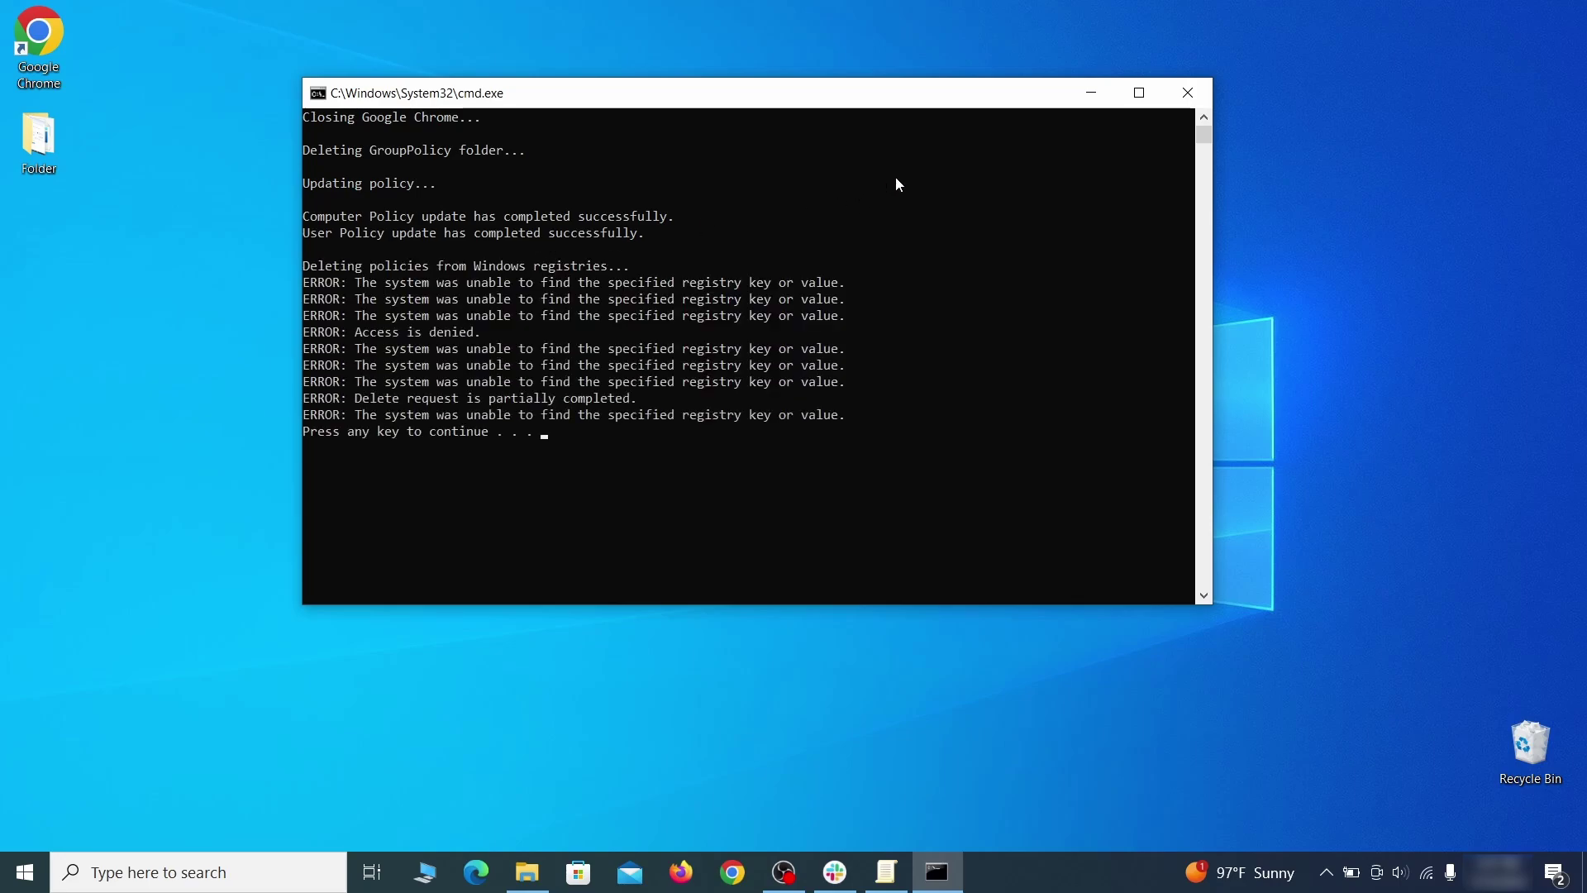
{"action": "left_click", "coordinate": [1188, 92]}
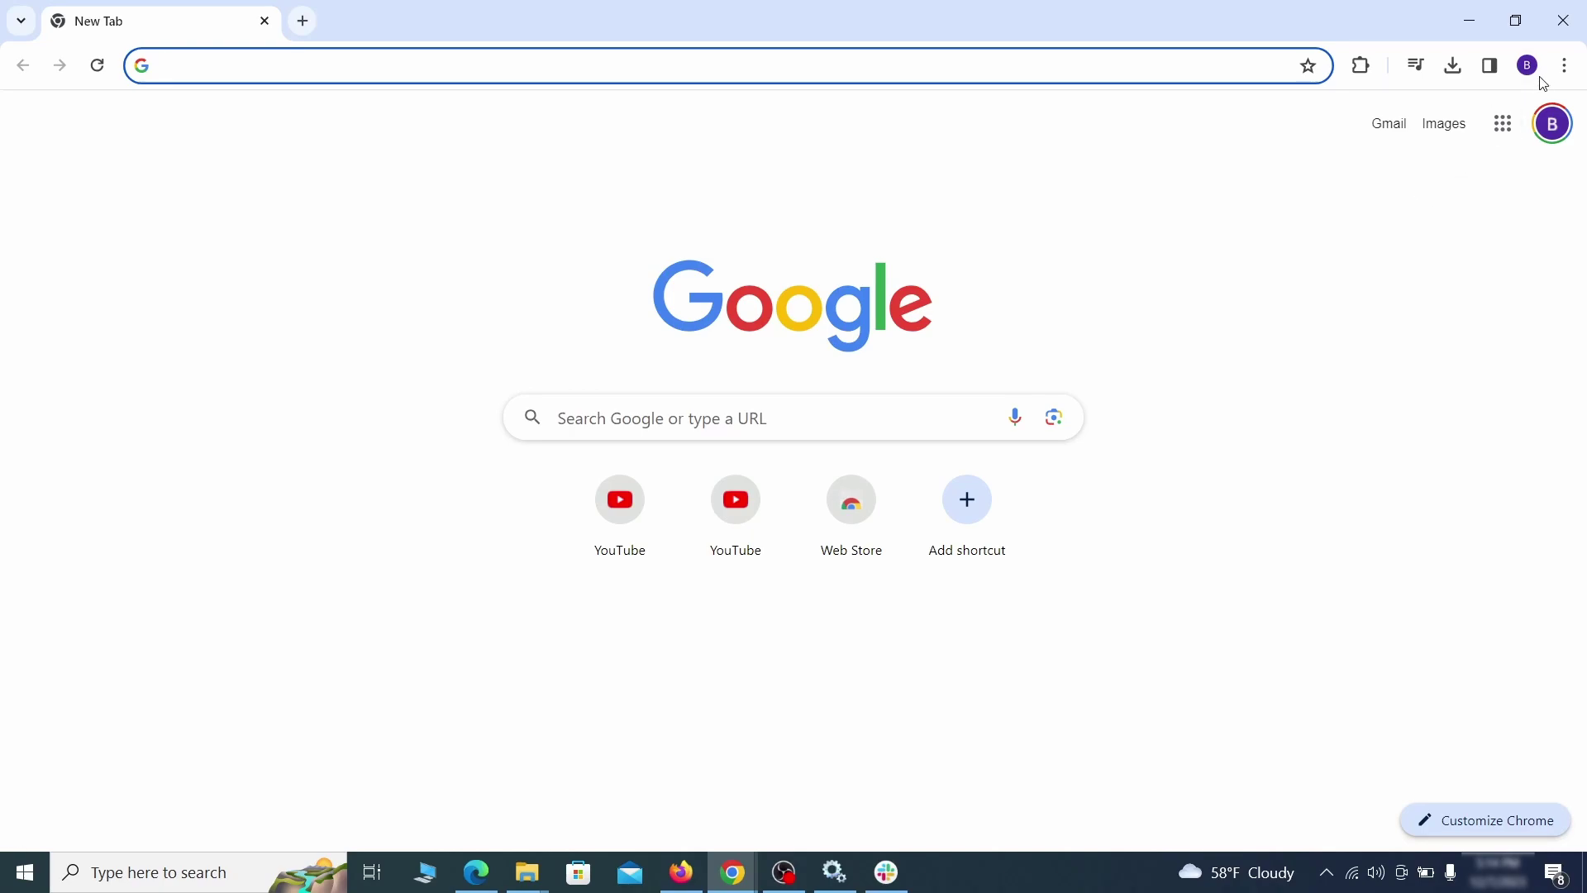
Switch off and remove the Add to Zola Button extension on Chrome's extensions page.
{"action": "left_click", "coordinate": [1565, 65]}
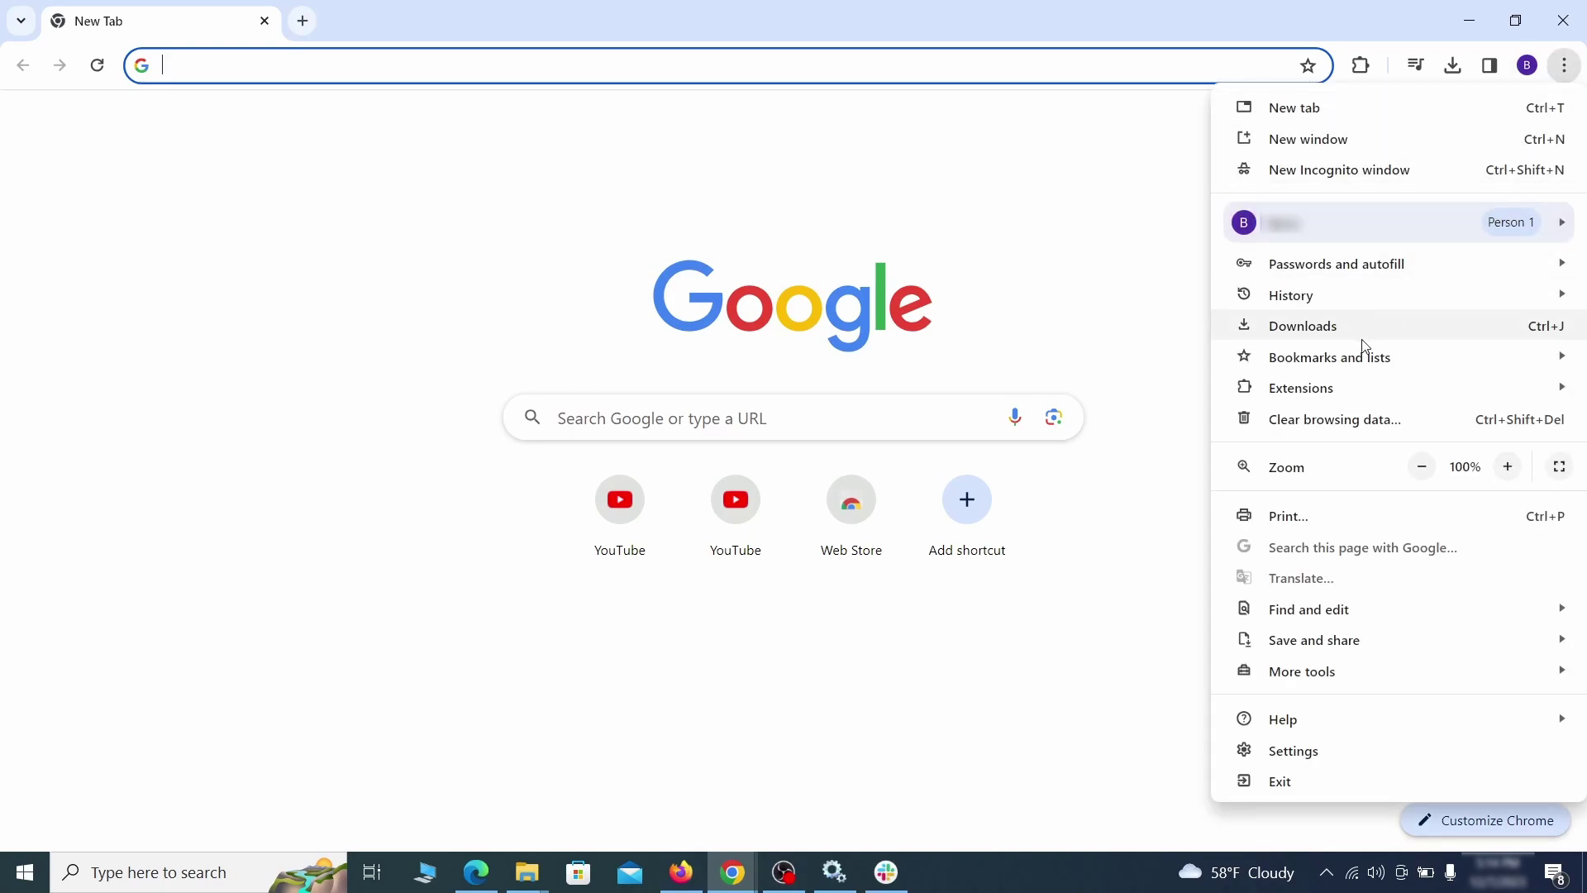
{"action": "mouse_move", "coordinate": [1331, 390]}
{"action": "left_click", "coordinate": [1161, 390]}
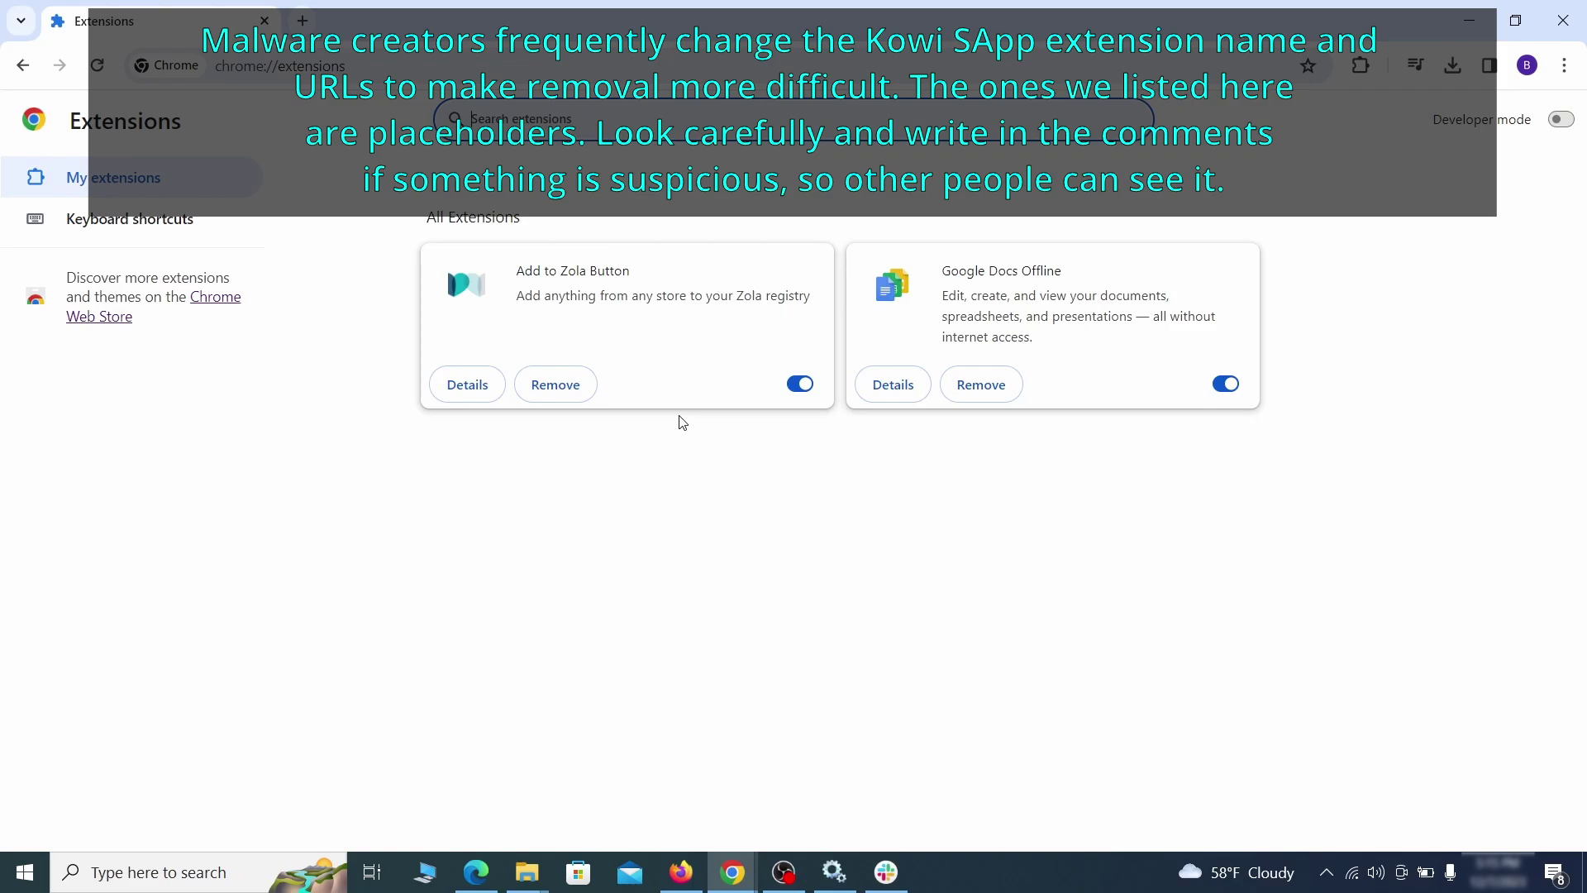
{"action": "left_click", "coordinate": [800, 383]}
{"action": "left_click", "coordinate": [577, 395]}
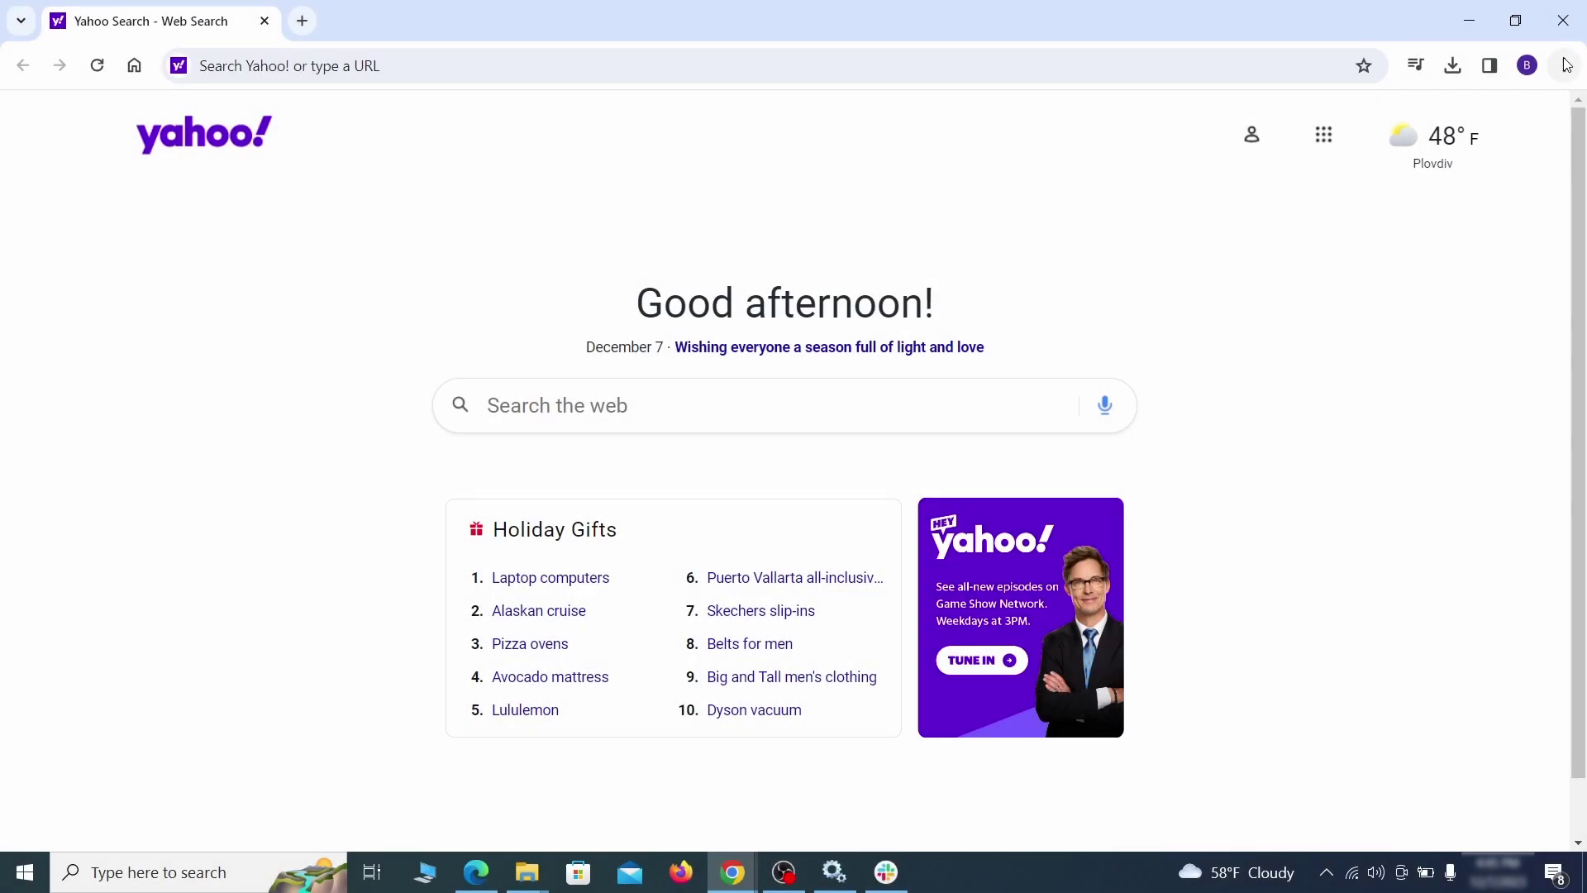
Clear Chrome's cookies, cache, site settings and hosted app data under Advanced, keeping passwords.
{"action": "left_click", "coordinate": [1564, 65]}
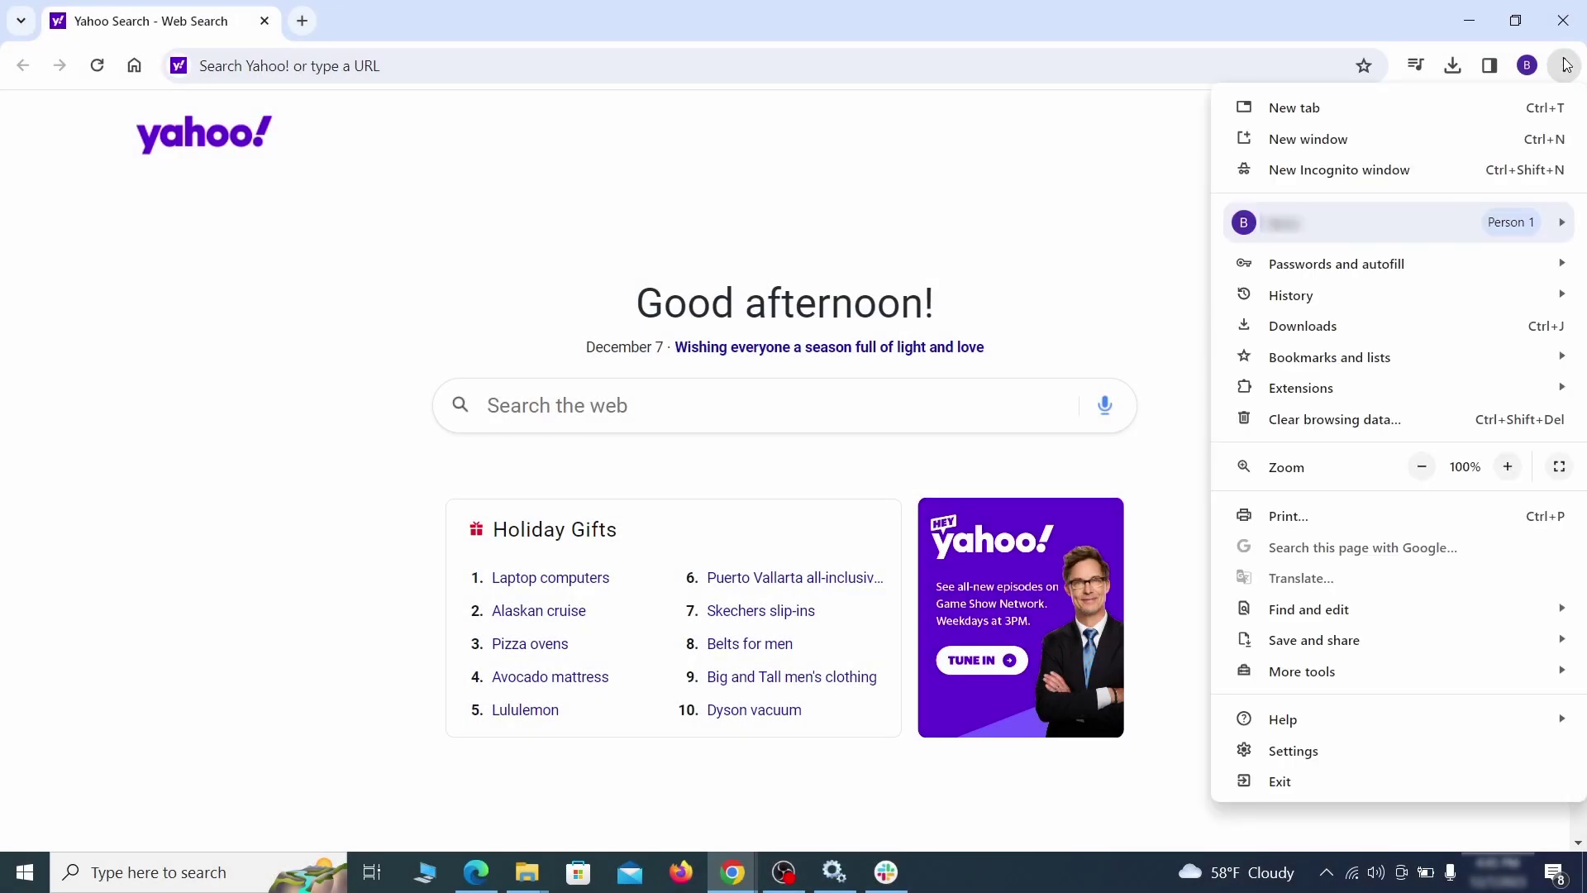
{"action": "left_click", "coordinate": [1299, 751]}
{"action": "left_click", "coordinate": [186, 258]}
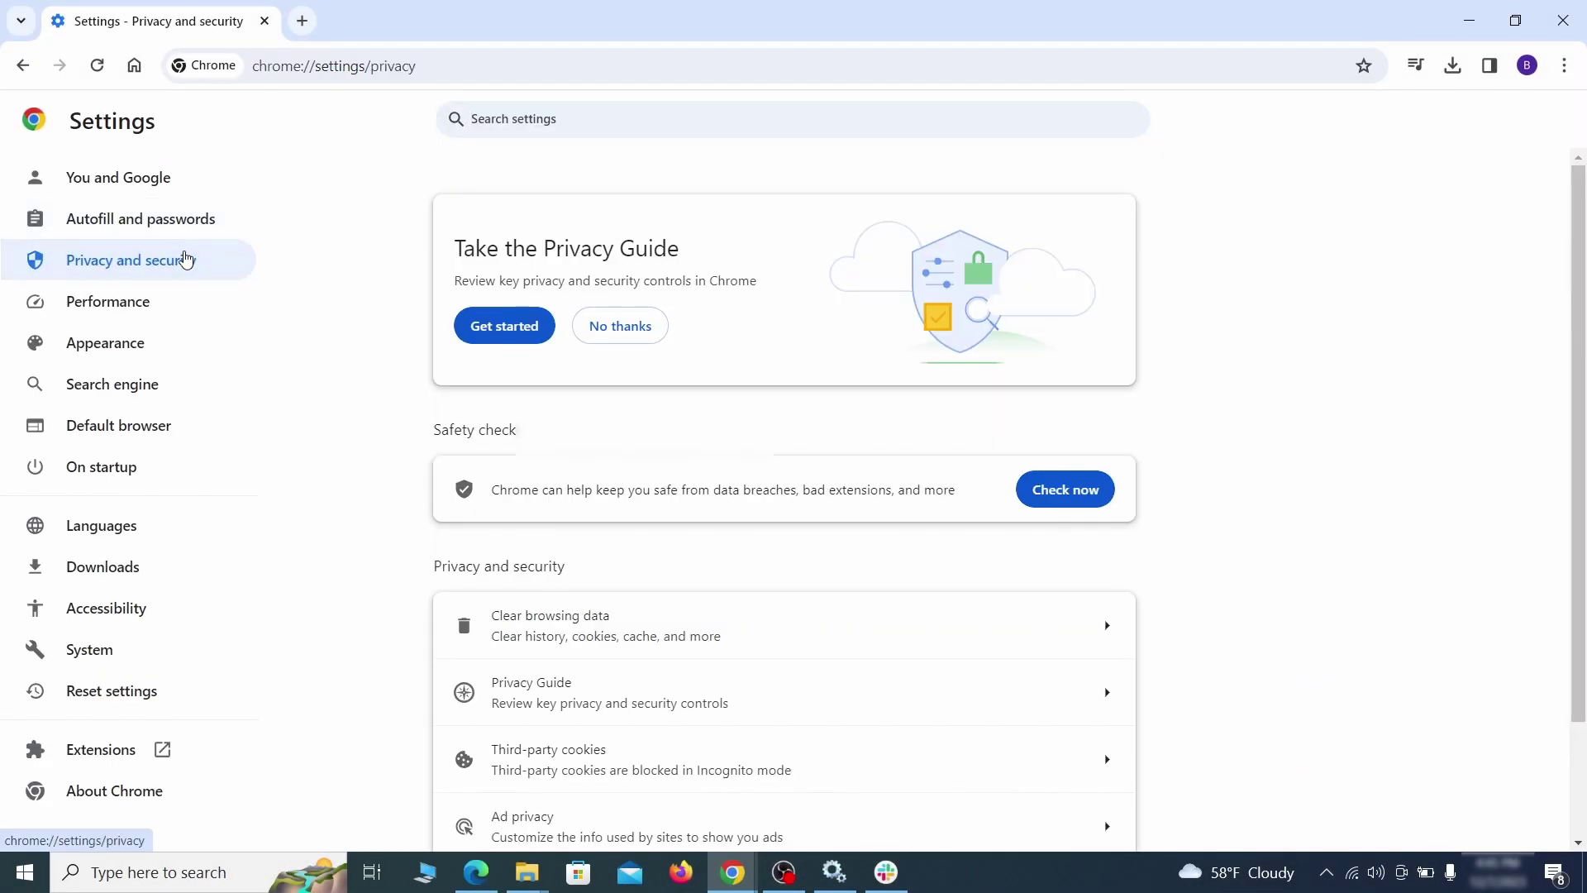
{"action": "scroll", "coordinate": [1252, 541], "scroll_direction": "down", "scroll_amount": 1}
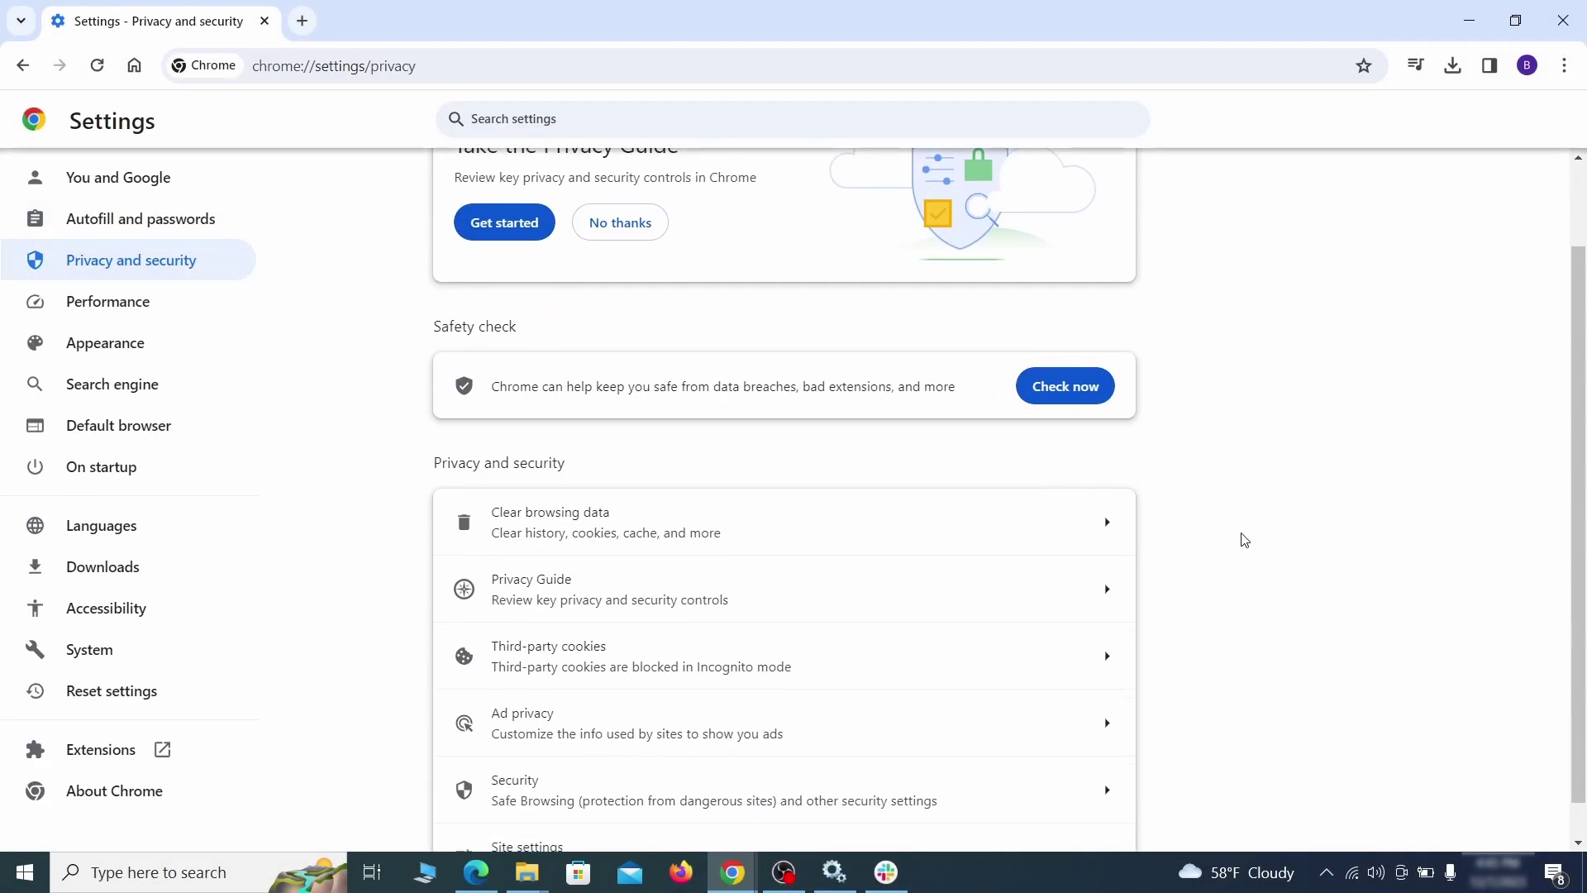
{"action": "left_click", "coordinate": [1037, 534]}
{"action": "left_click", "coordinate": [698, 298]}
{"action": "left_click", "coordinate": [883, 299]}
{"action": "scroll", "coordinate": [804, 475], "scroll_direction": "down", "scroll_amount": 2}
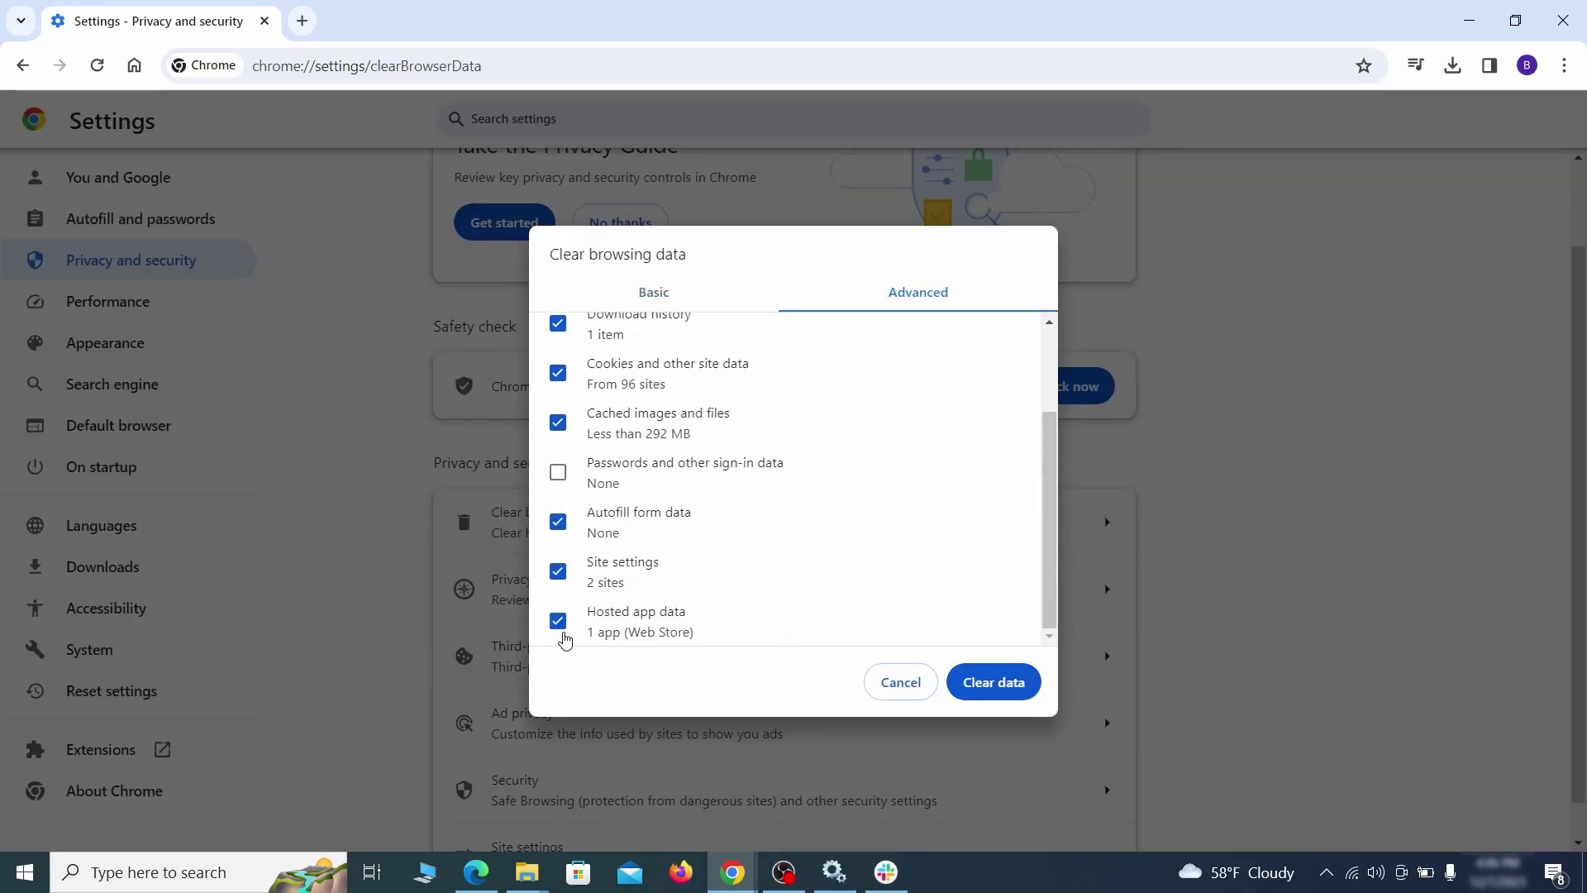
{"action": "left_click", "coordinate": [1007, 690]}
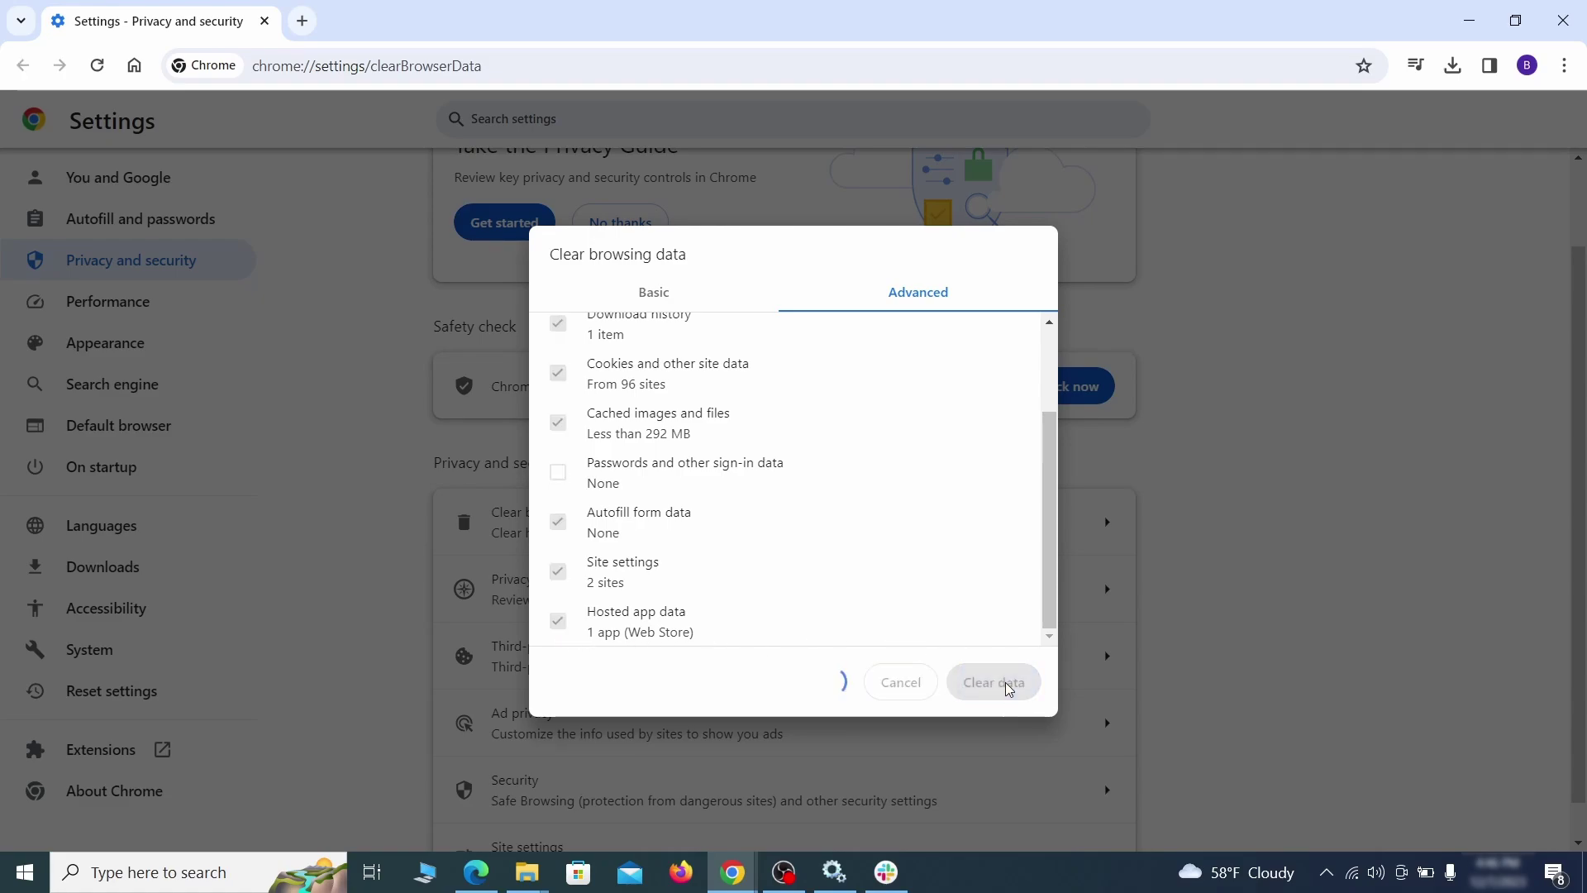
Remove ExampleRougeURL.com's notification permission in Chrome's Site settings.
{"action": "scroll", "coordinate": [1173, 562], "scroll_direction": "down", "scroll_amount": 1}
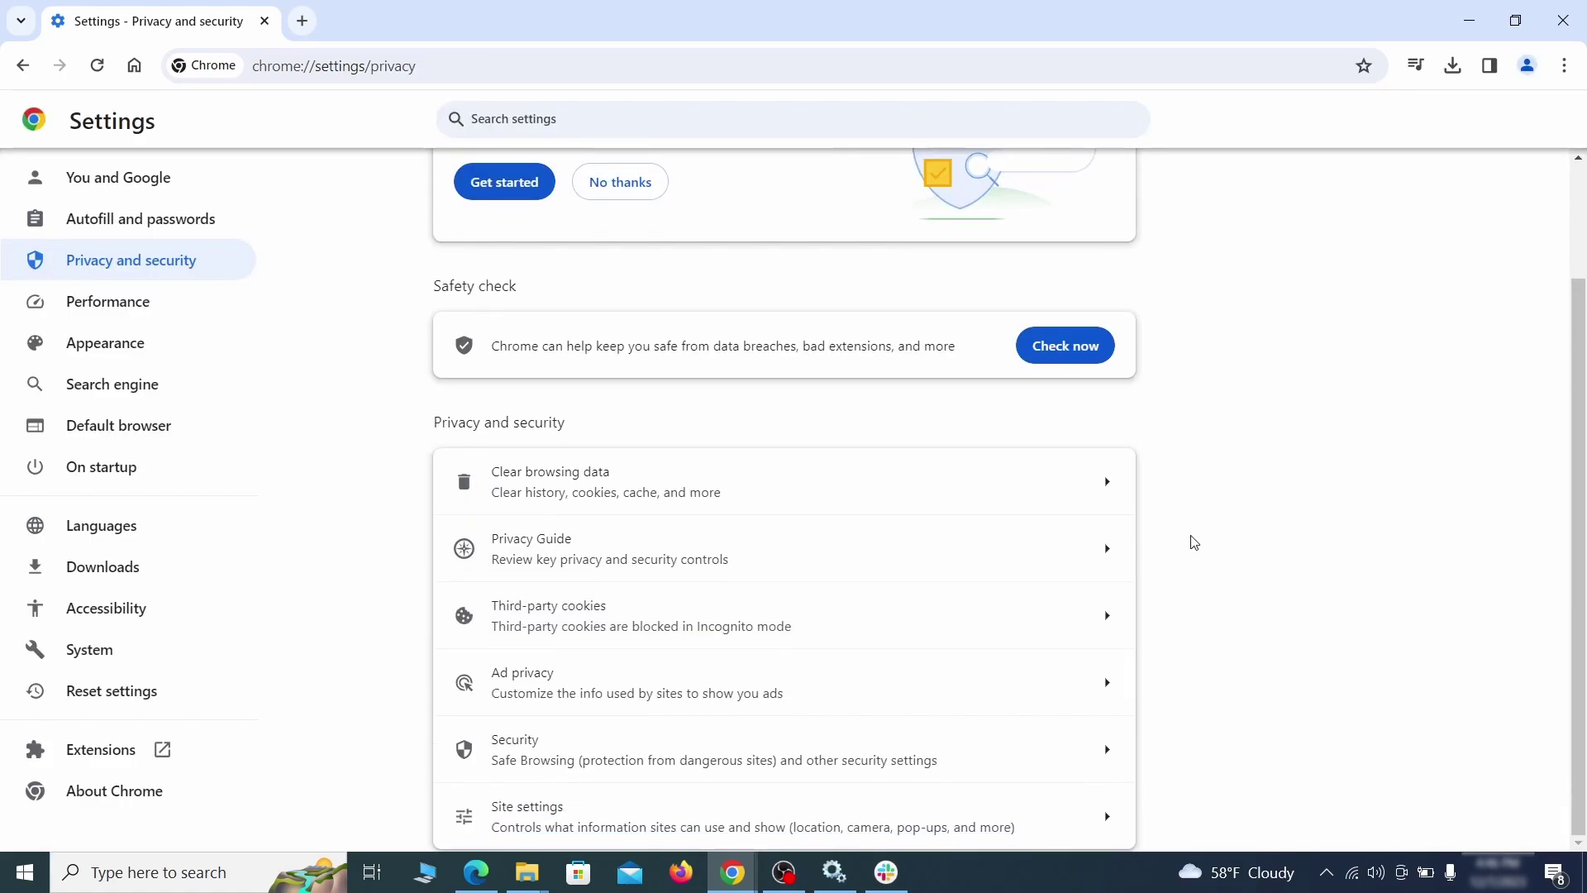
{"action": "left_click", "coordinate": [773, 814]}
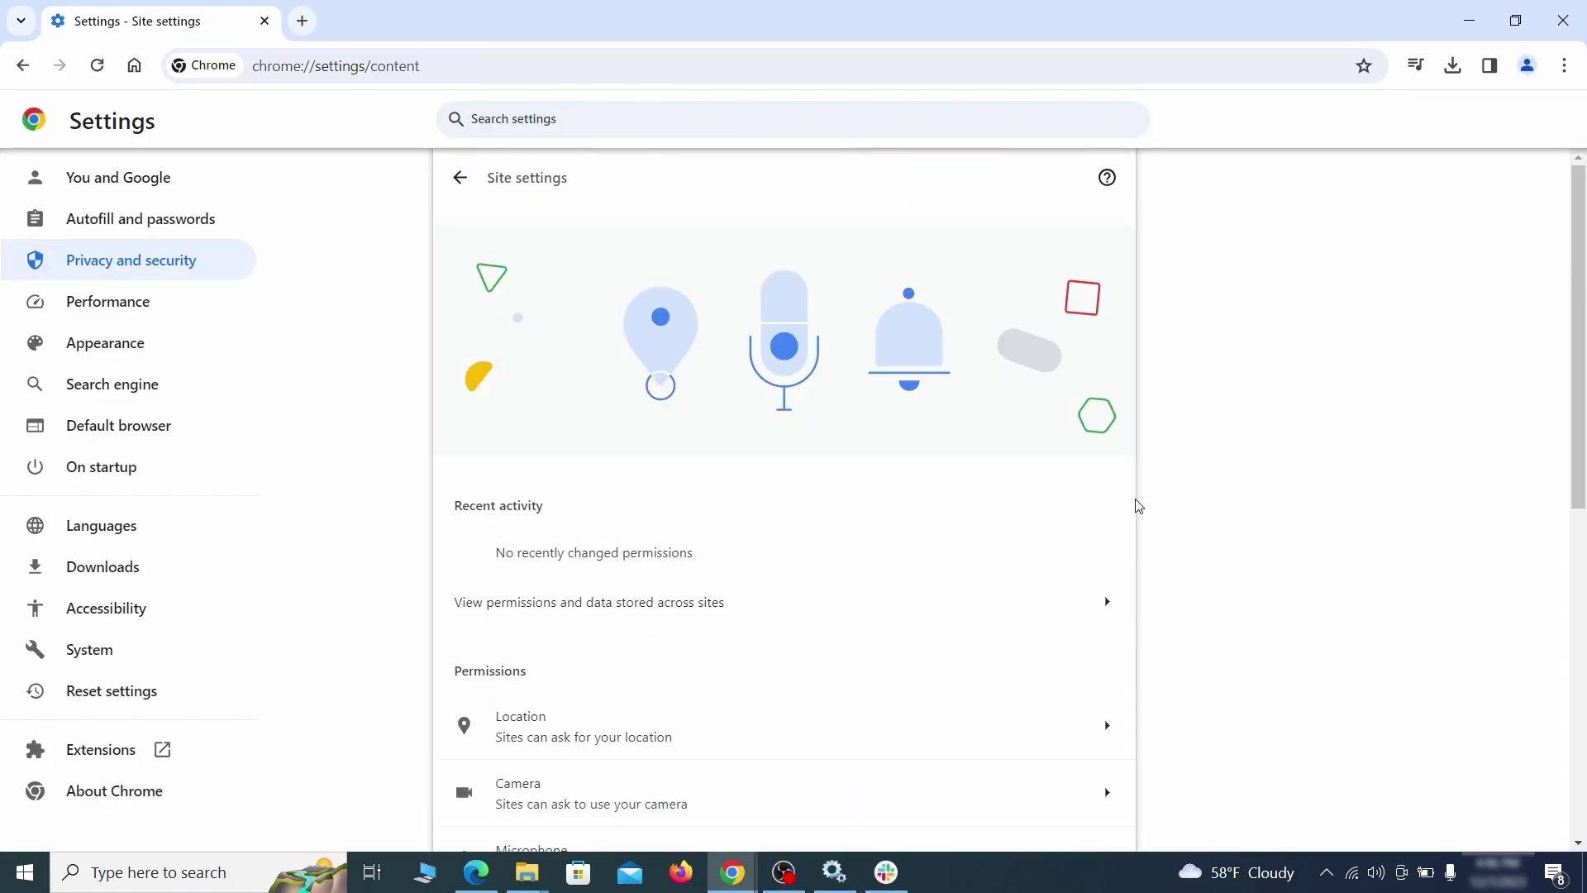
{"action": "scroll", "coordinate": [1139, 505], "scroll_direction": "down", "scroll_amount": 3}
{"action": "scroll", "coordinate": [1146, 495], "scroll_direction": "down", "scroll_amount": 1}
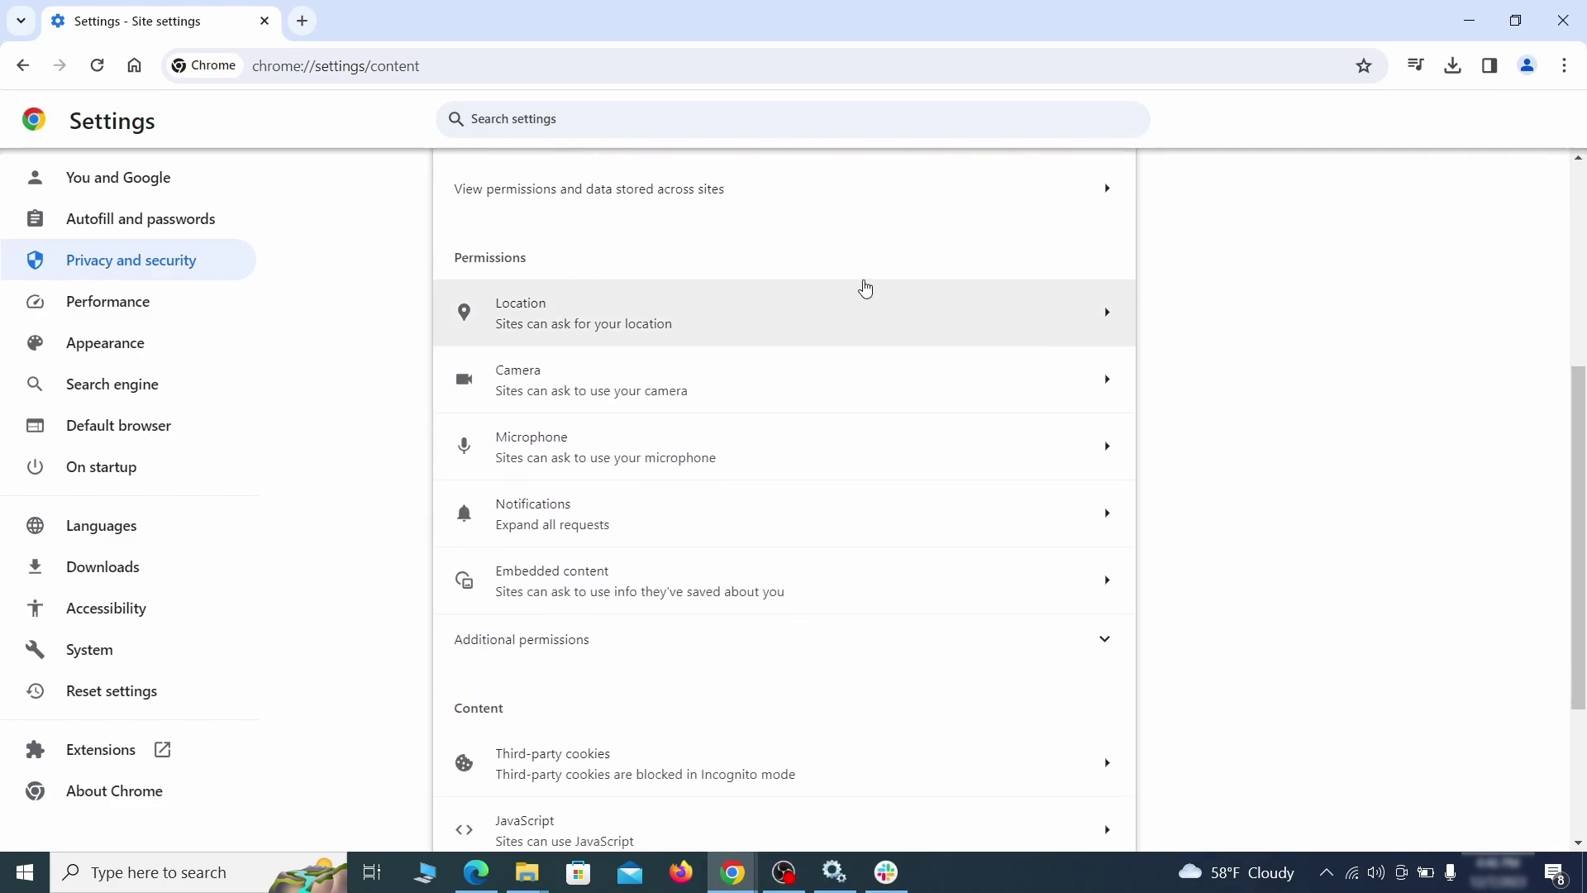
{"action": "left_click", "coordinate": [798, 329]}
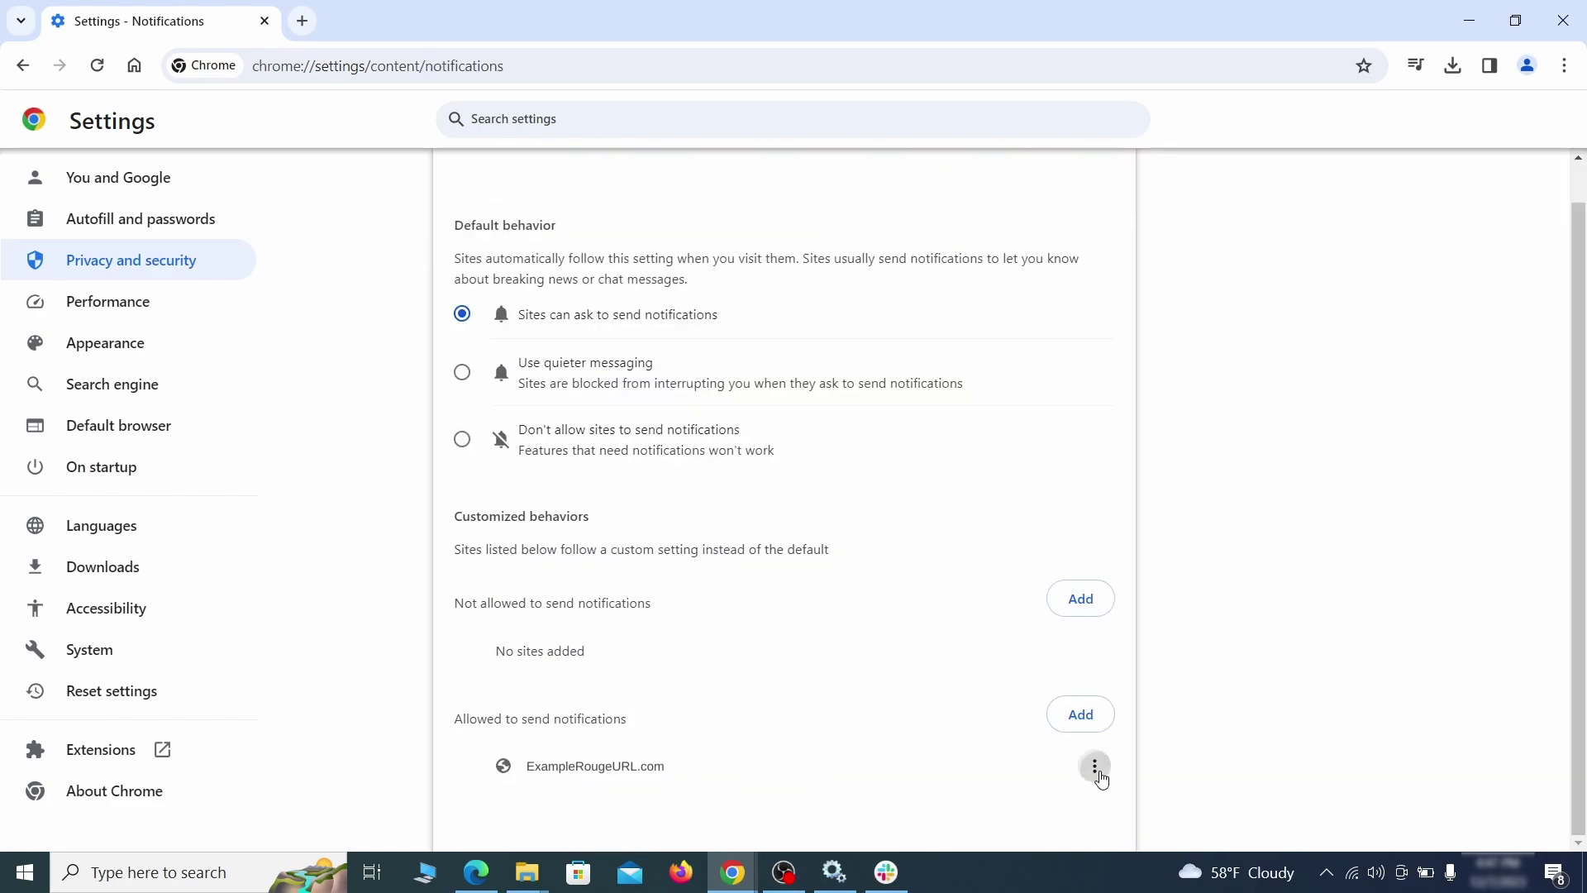
{"action": "left_click", "coordinate": [1099, 777]}
{"action": "left_click", "coordinate": [1047, 759]}
{"action": "key", "text": "alt+Left"}
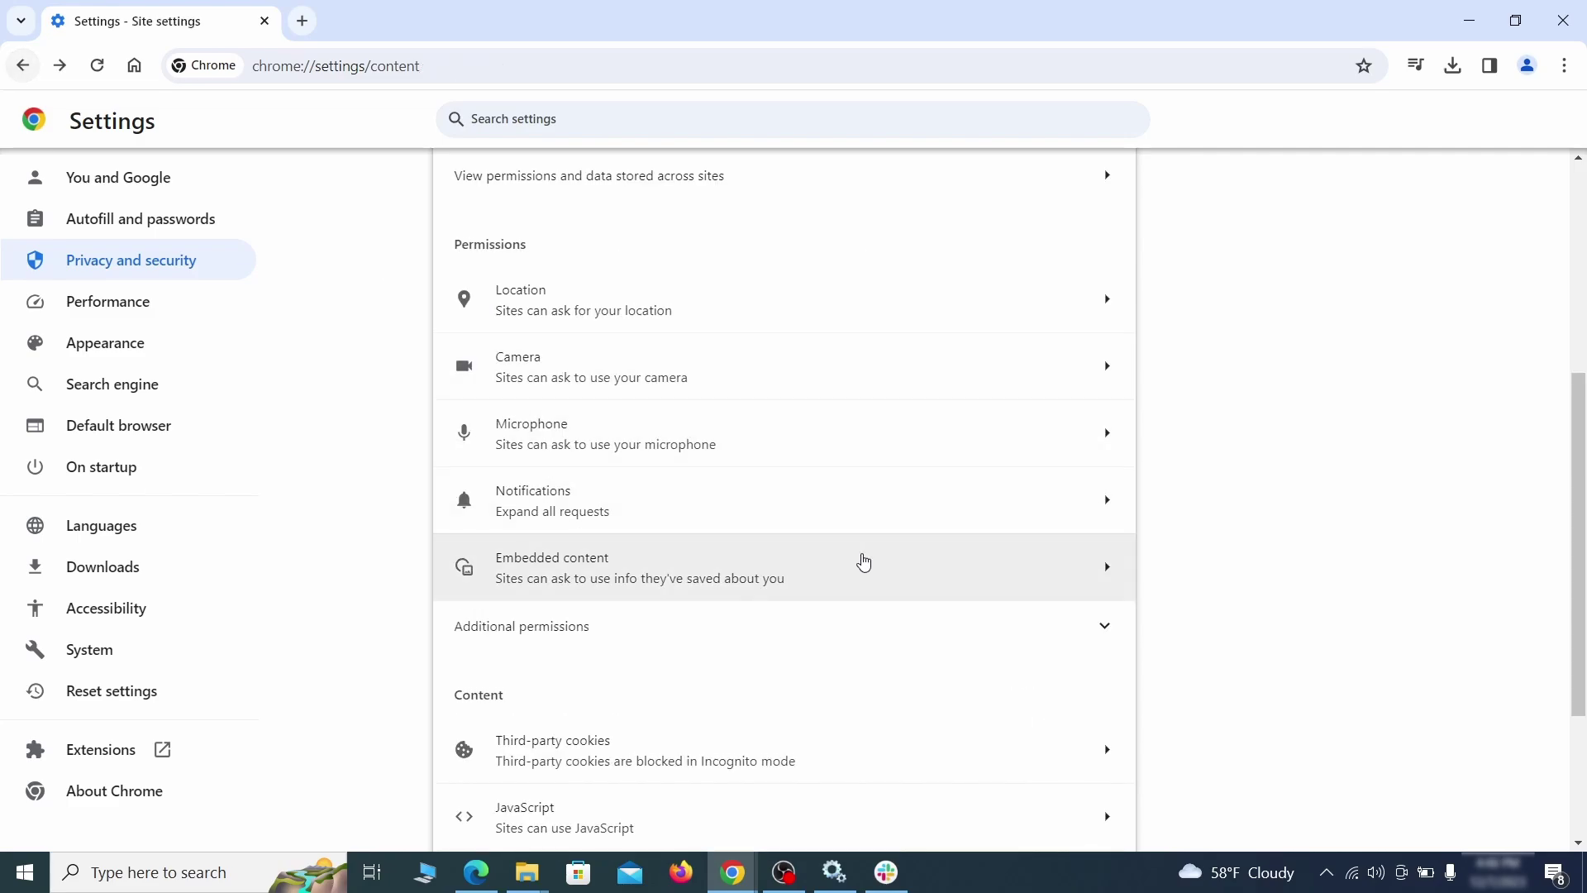
Delete ExampleRougeURL.com's third-party cookie exception and return to Site settings.
{"action": "scroll", "coordinate": [863, 562], "scroll_direction": "down", "scroll_amount": 3}
{"action": "left_click", "coordinate": [853, 557]}
{"action": "scroll", "coordinate": [867, 586], "scroll_direction": "down", "scroll_amount": 5}
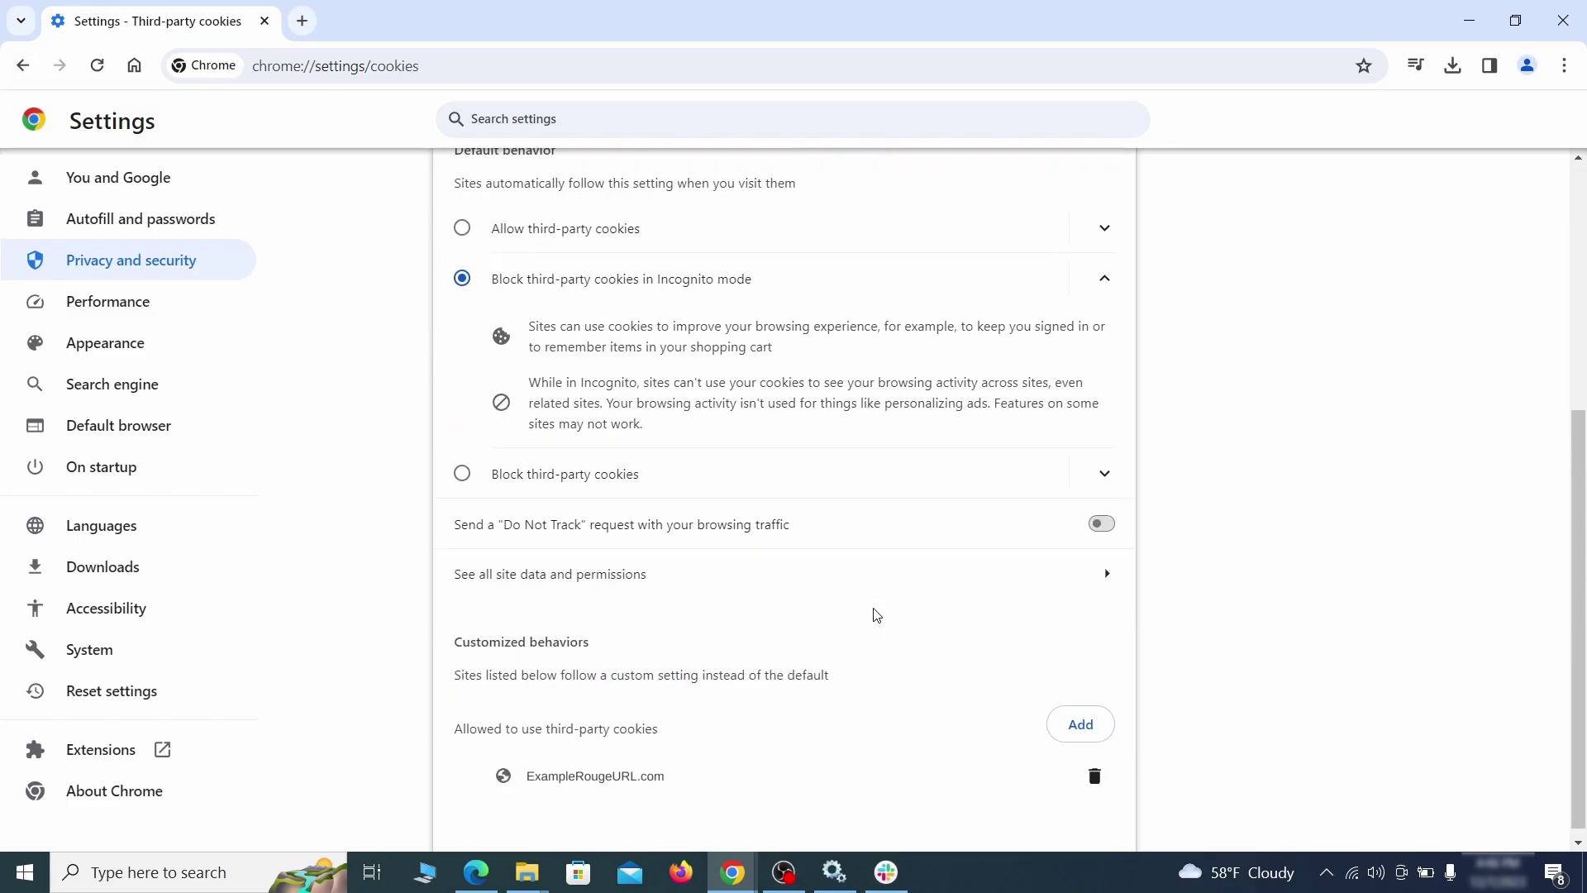
{"action": "left_click", "coordinate": [1095, 777]}
{"action": "key", "text": "alt+Left"}
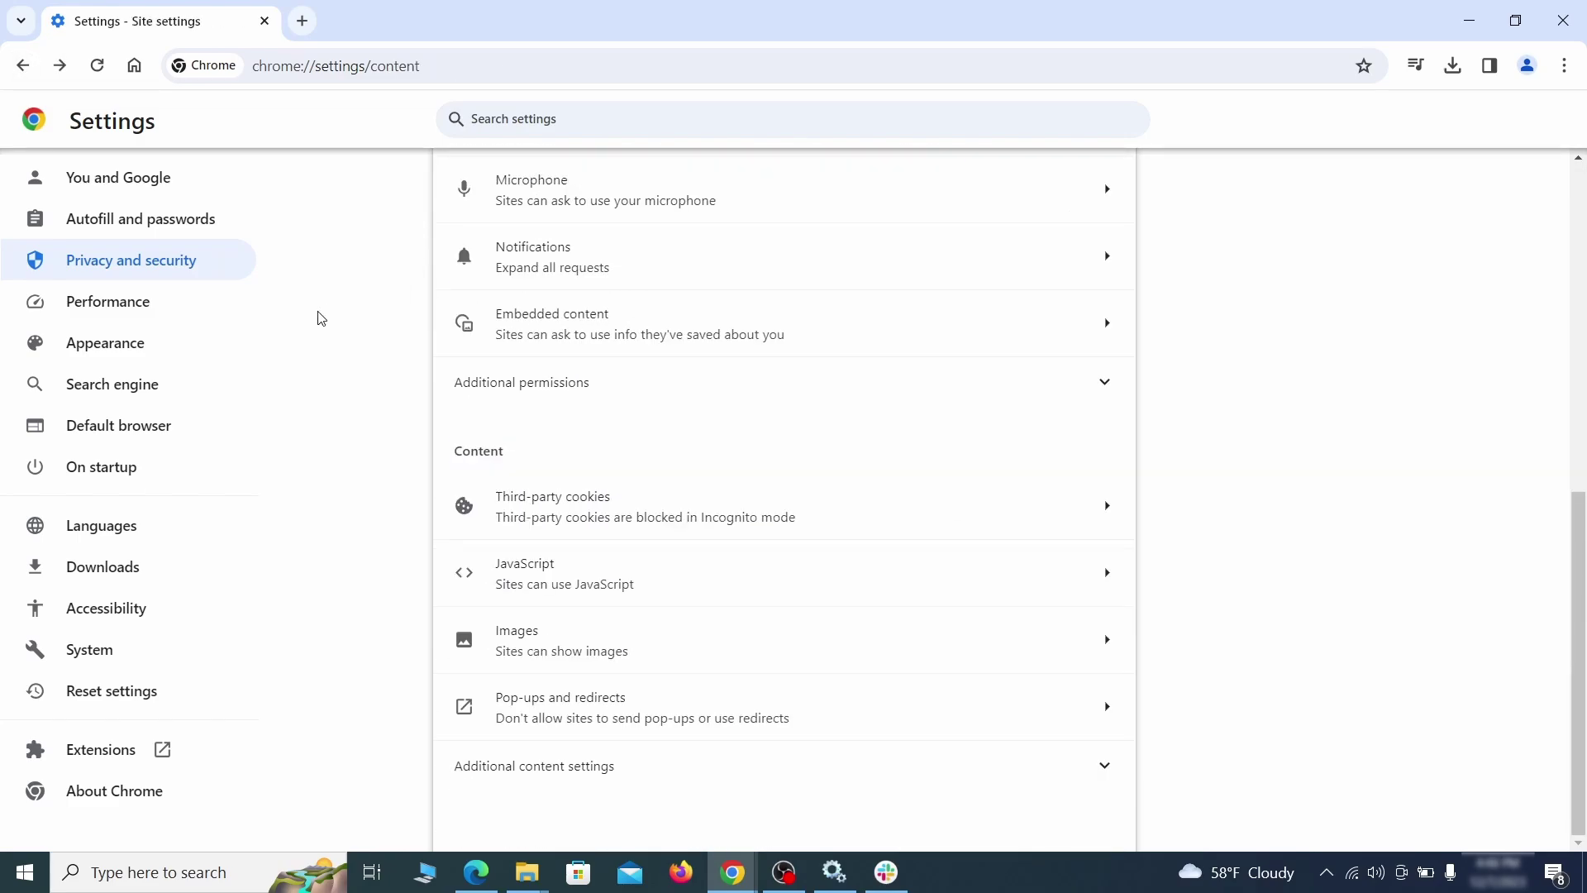
Clear the rogue custom home page address and turn off Chrome's home button.
{"action": "left_click", "coordinate": [215, 346]}
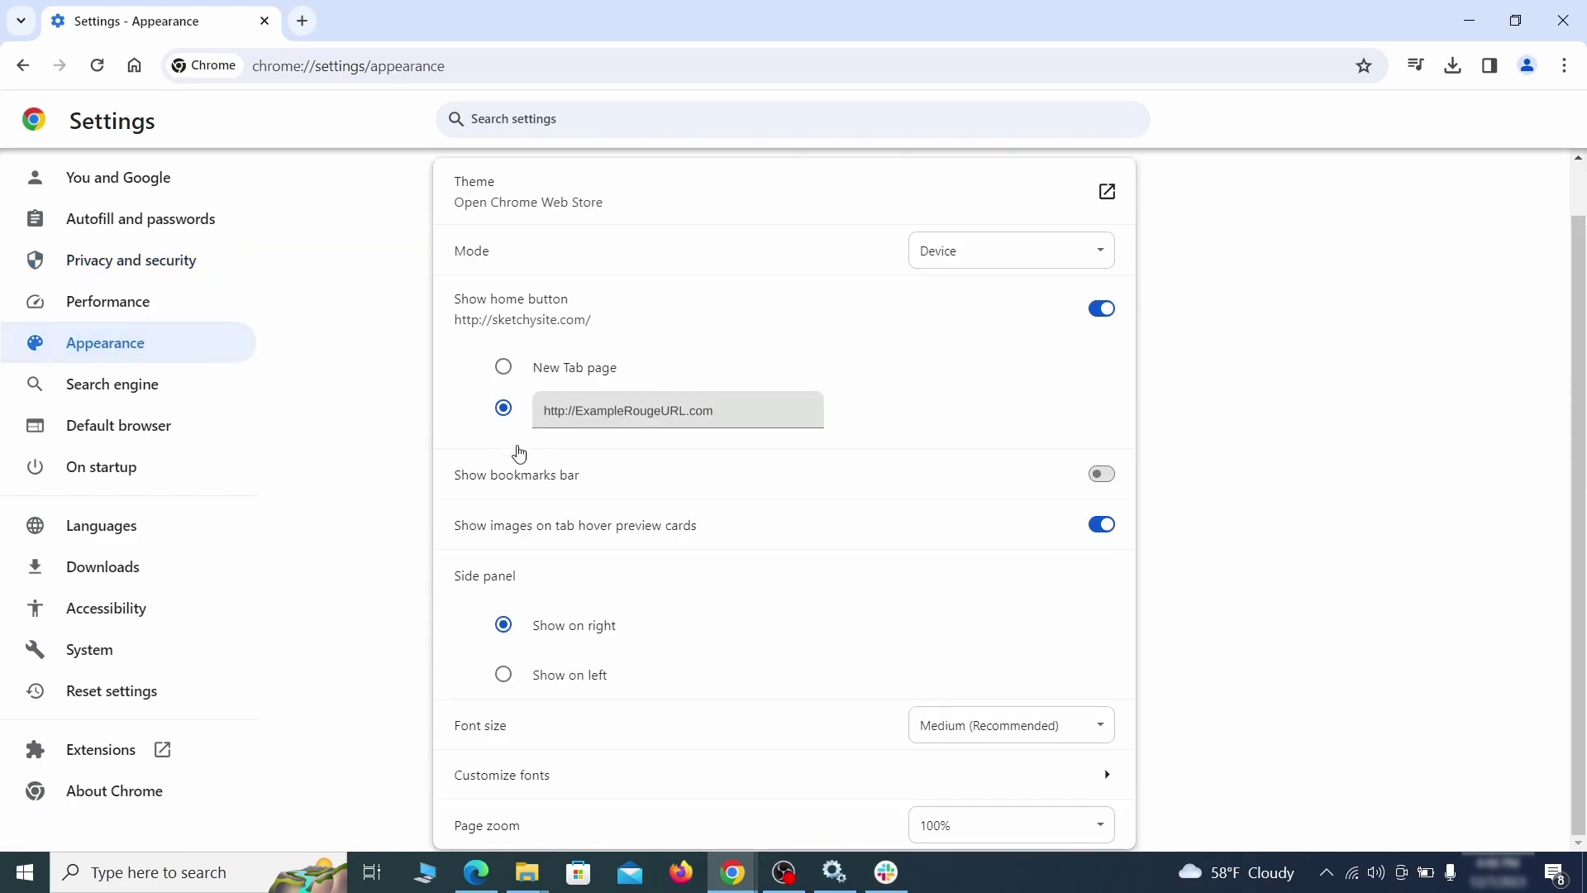
{"action": "left_click", "coordinate": [521, 412]}
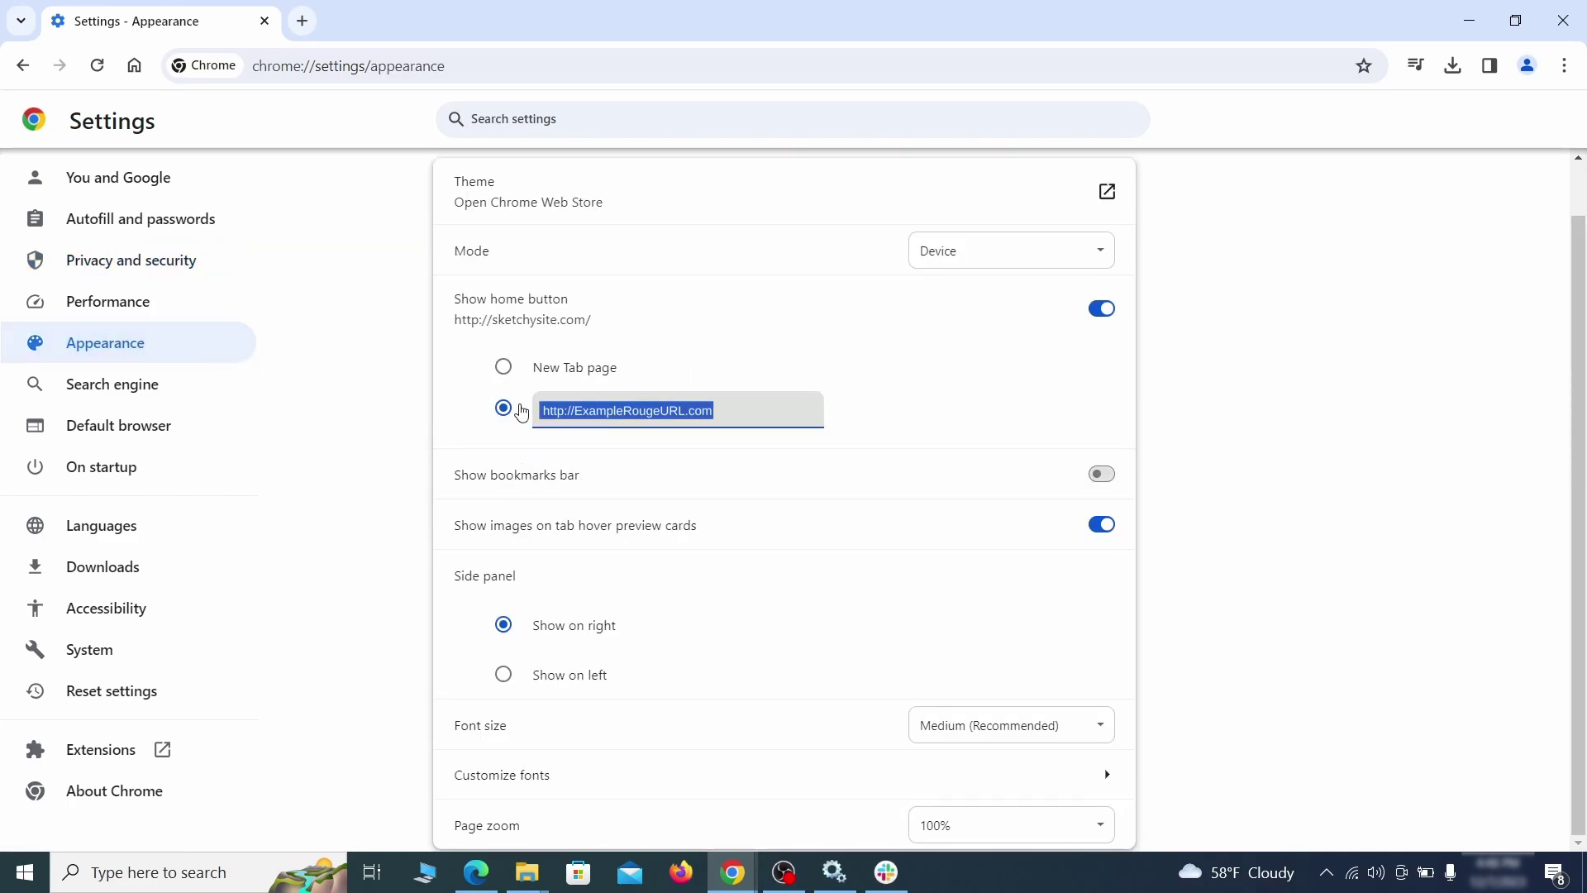
{"action": "key", "text": "BackSpace"}
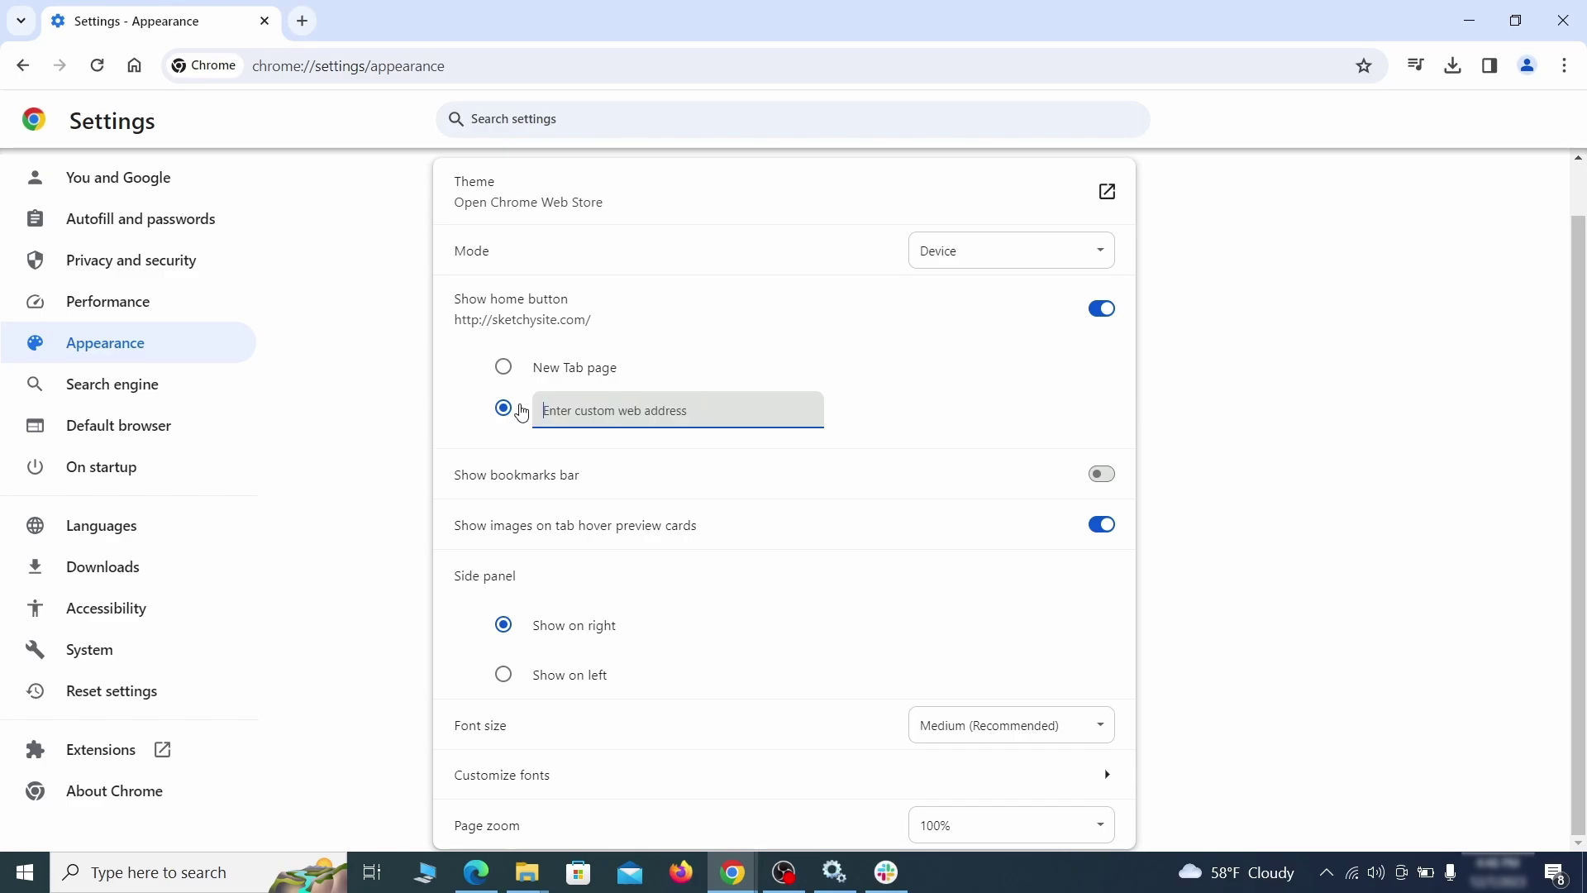
{"action": "left_click", "coordinate": [1101, 308]}
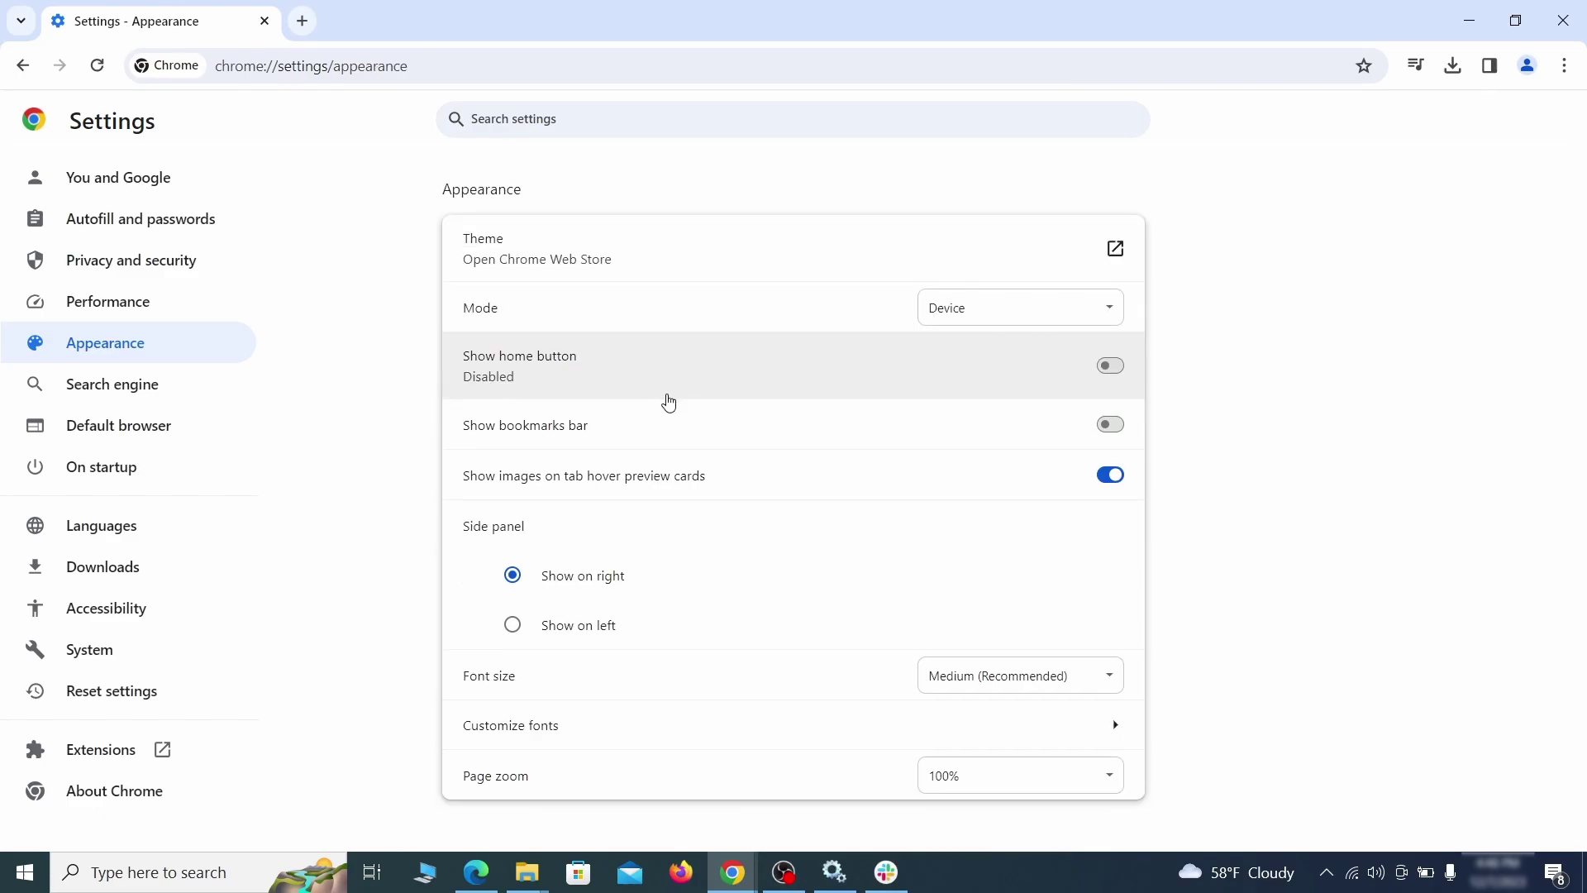
Make Google the address-bar search engine and delete the ExampleRougeURL.com site search.
{"action": "left_click", "coordinate": [169, 390]}
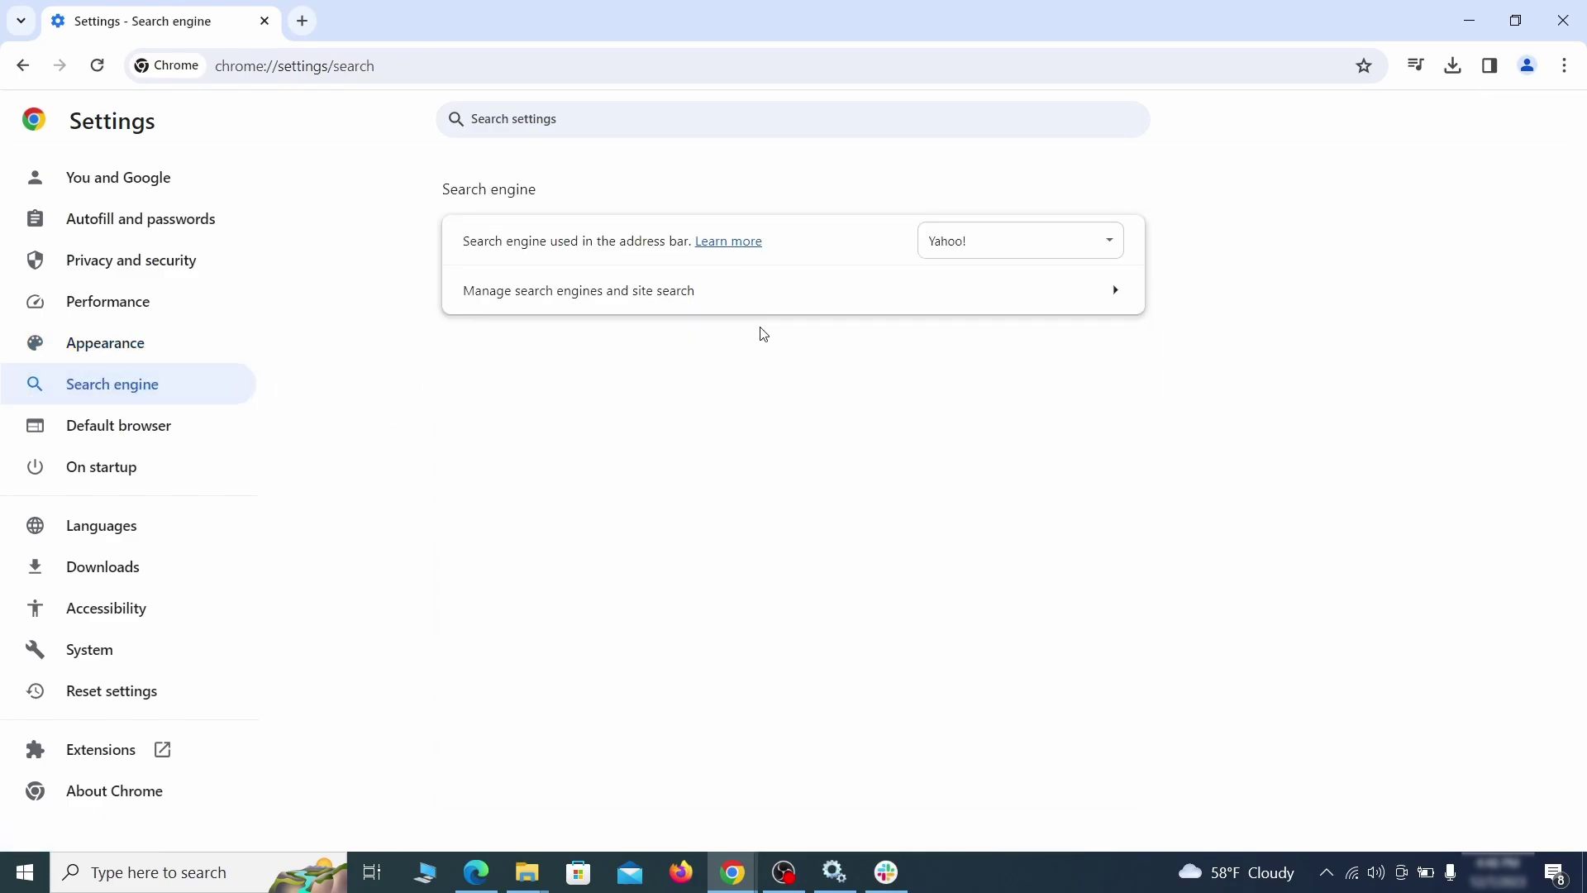
{"action": "left_click", "coordinate": [1083, 247]}
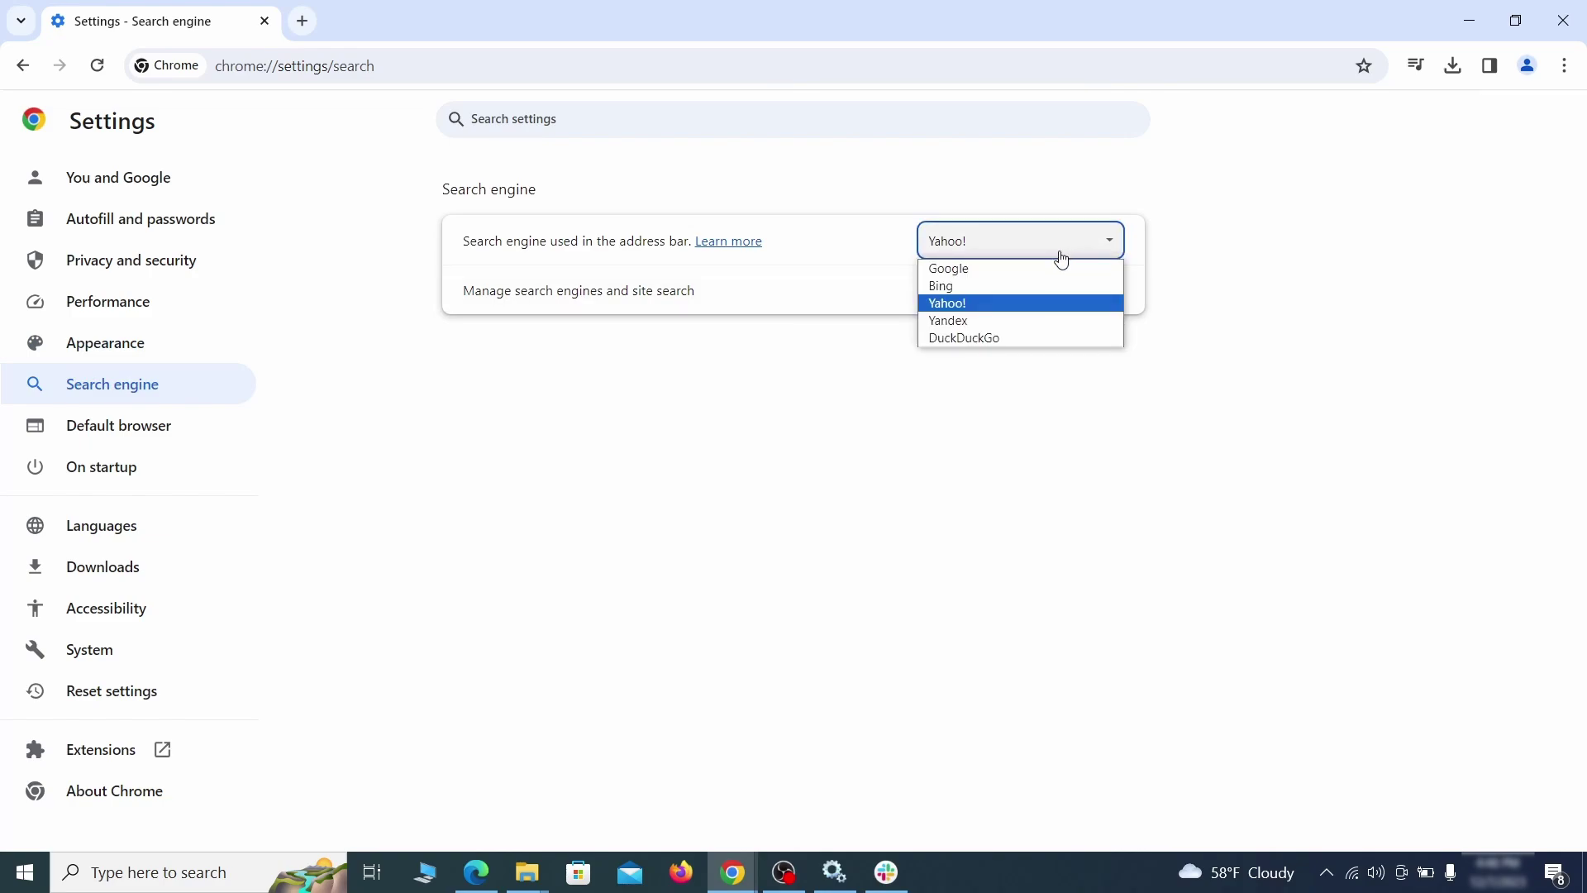
{"action": "left_click", "coordinate": [1045, 269]}
{"action": "left_click", "coordinate": [1019, 307]}
{"action": "scroll", "coordinate": [1022, 308], "scroll_direction": "down", "scroll_amount": 8}
{"action": "left_click", "coordinate": [1098, 508]}
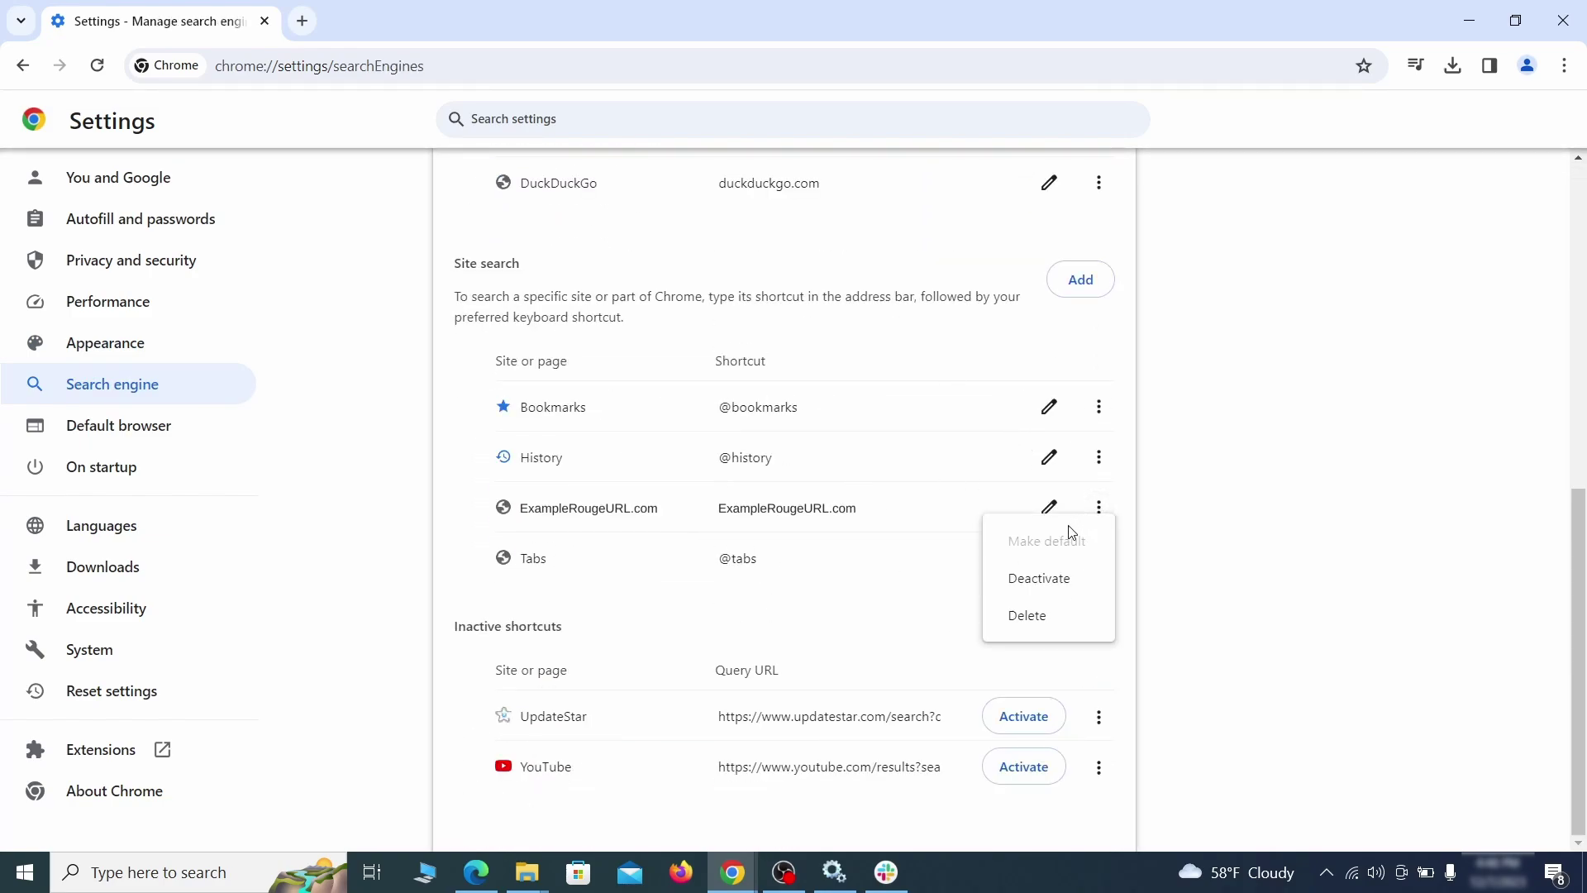
{"action": "left_click", "coordinate": [1028, 622]}
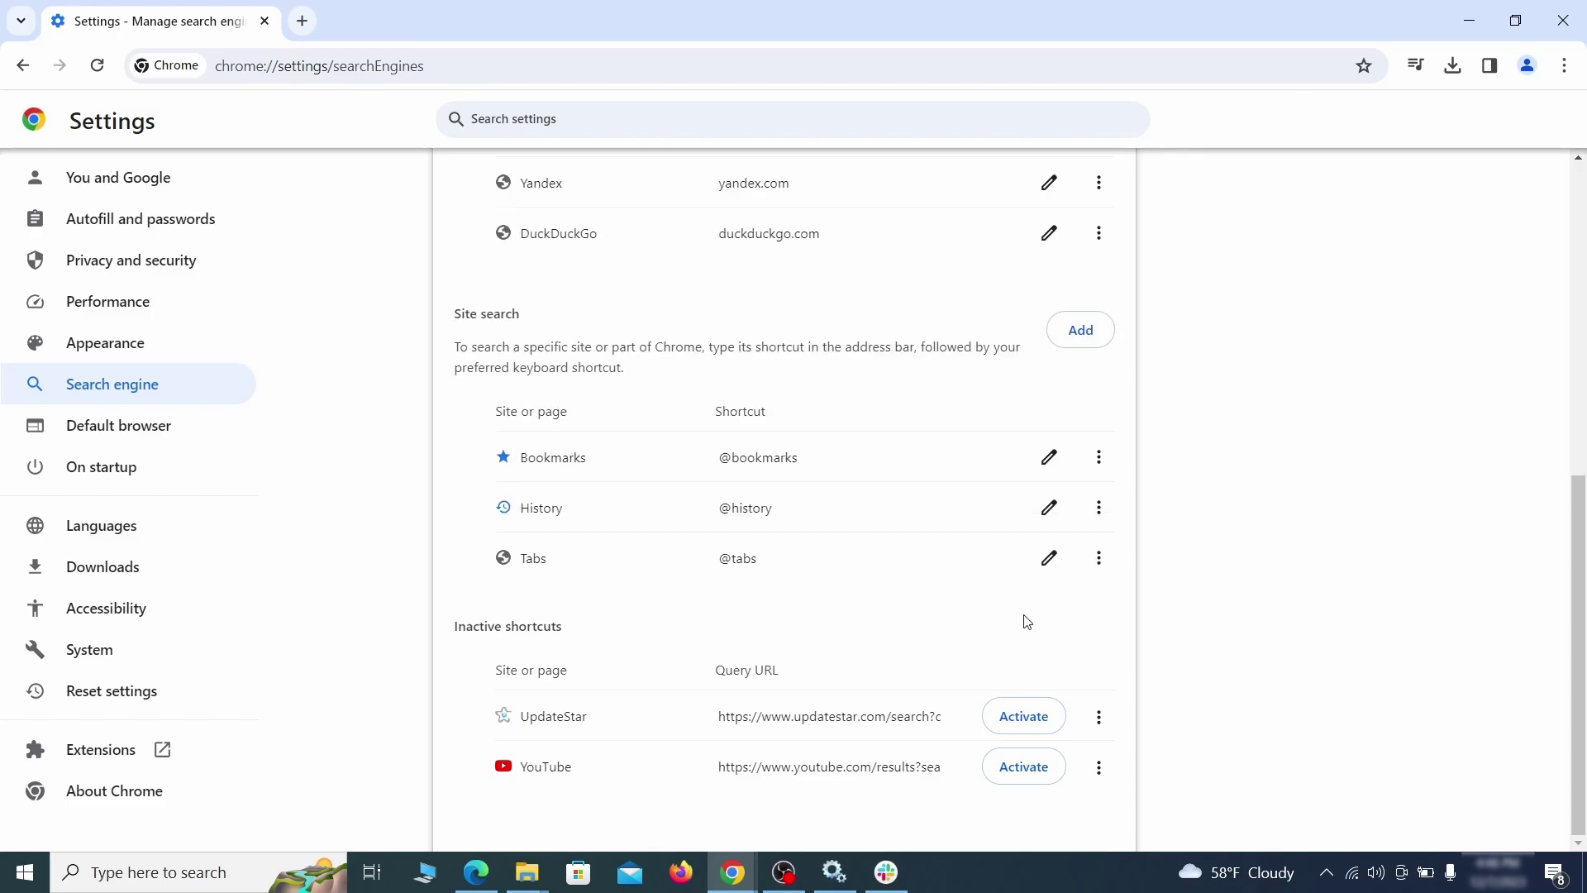
Bring up the options menu for the ExampleRougeURL.com page in Chrome's On startup settings.
{"action": "left_click", "coordinate": [124, 464]}
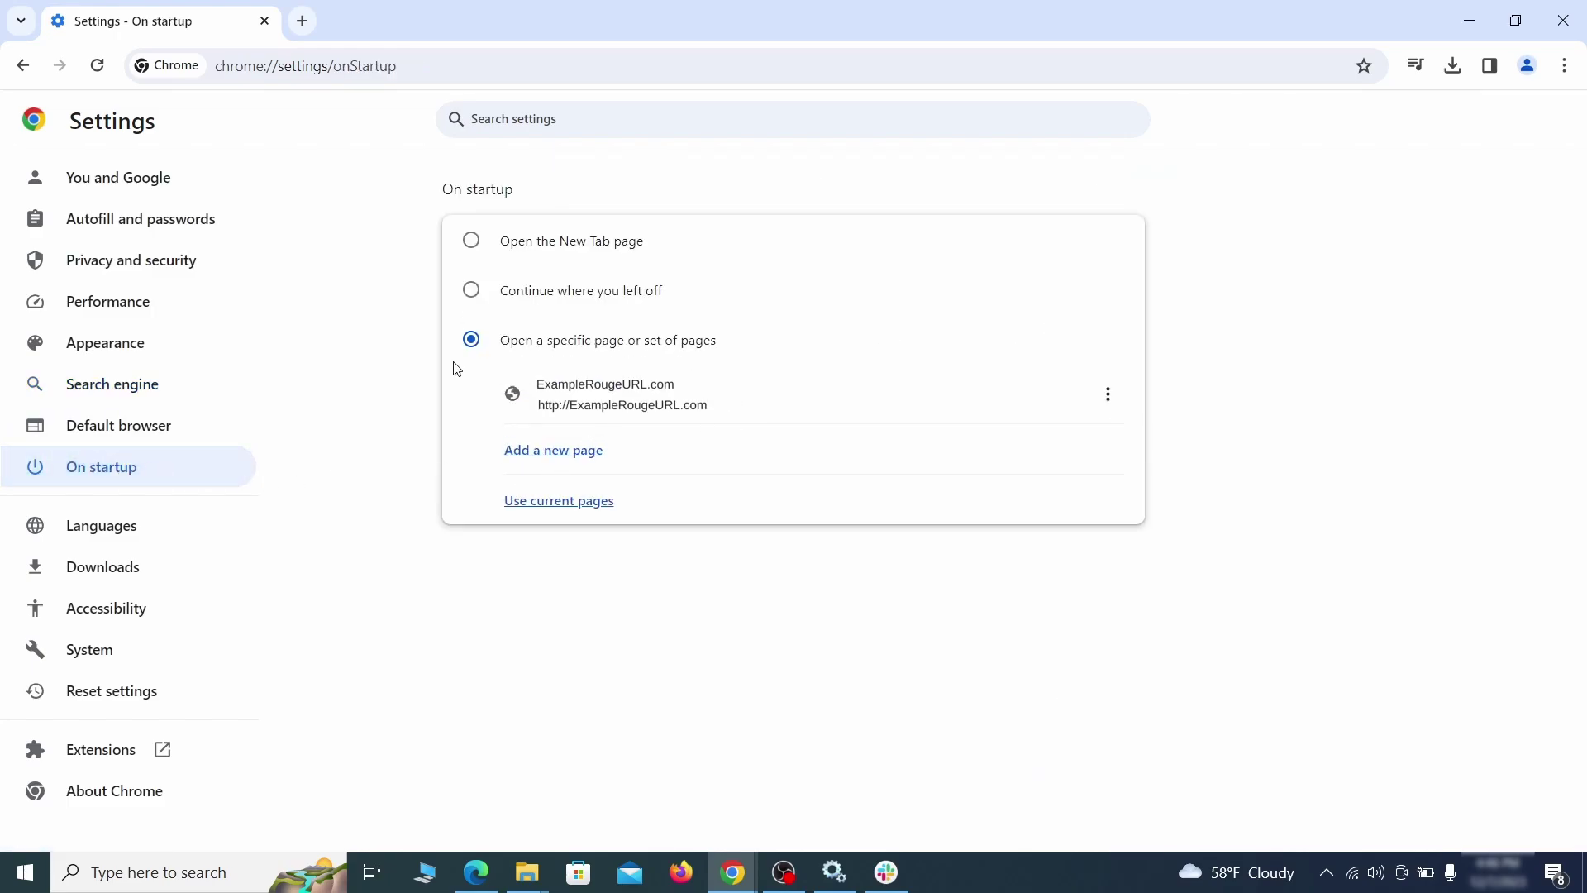
{"action": "left_click", "coordinate": [1108, 395]}
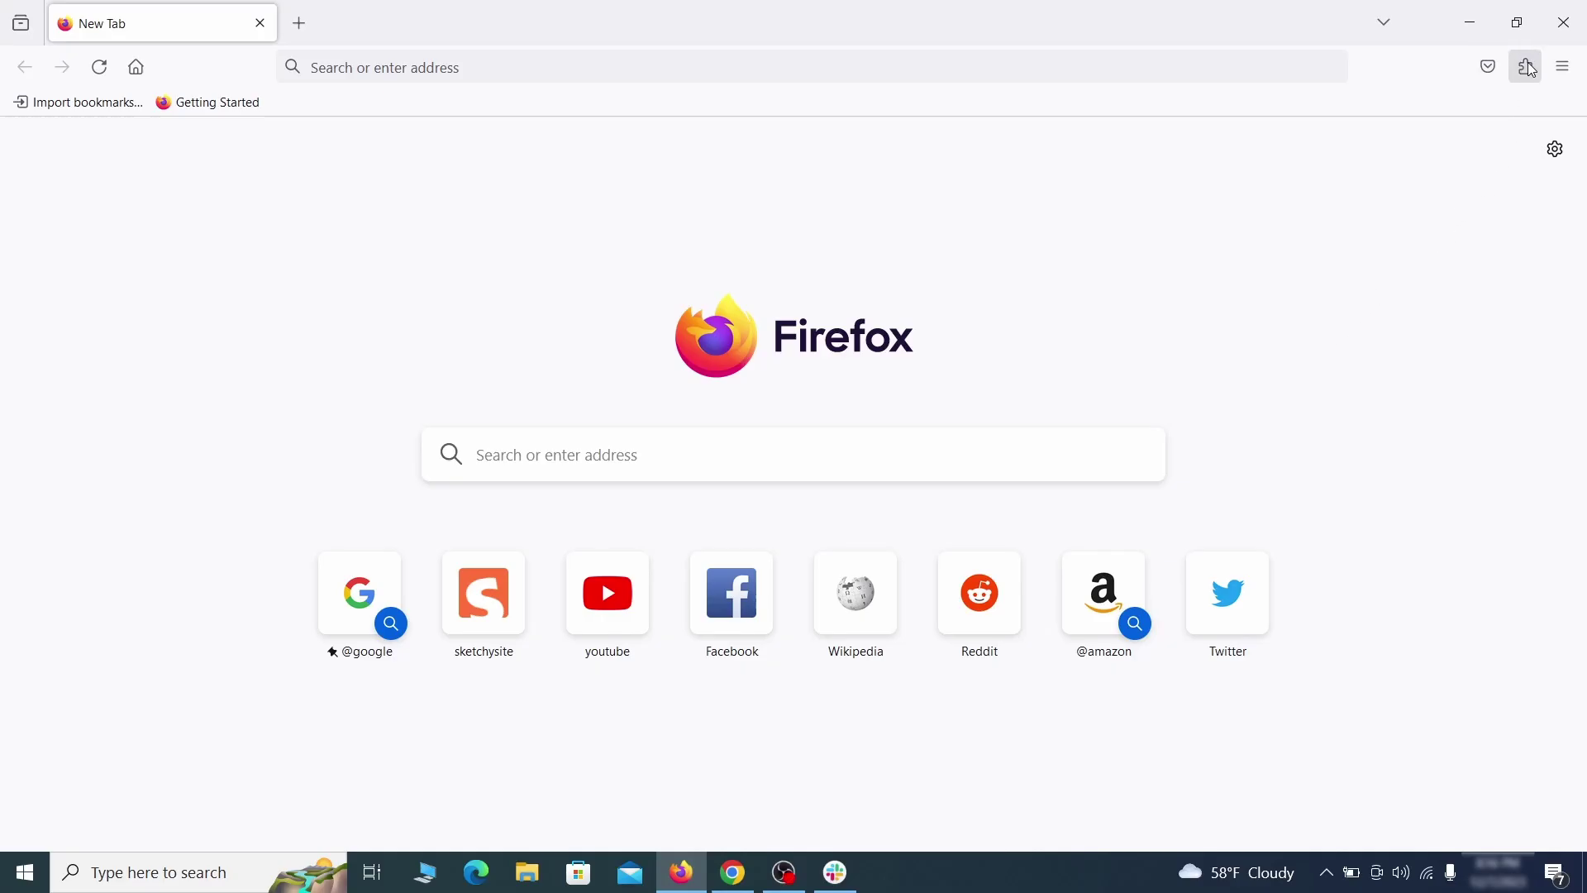
Disable and uninstall the Contenu+ extension from Firefox's Add-ons Manager.
{"action": "left_click", "coordinate": [1527, 66]}
{"action": "left_click", "coordinate": [1336, 272]}
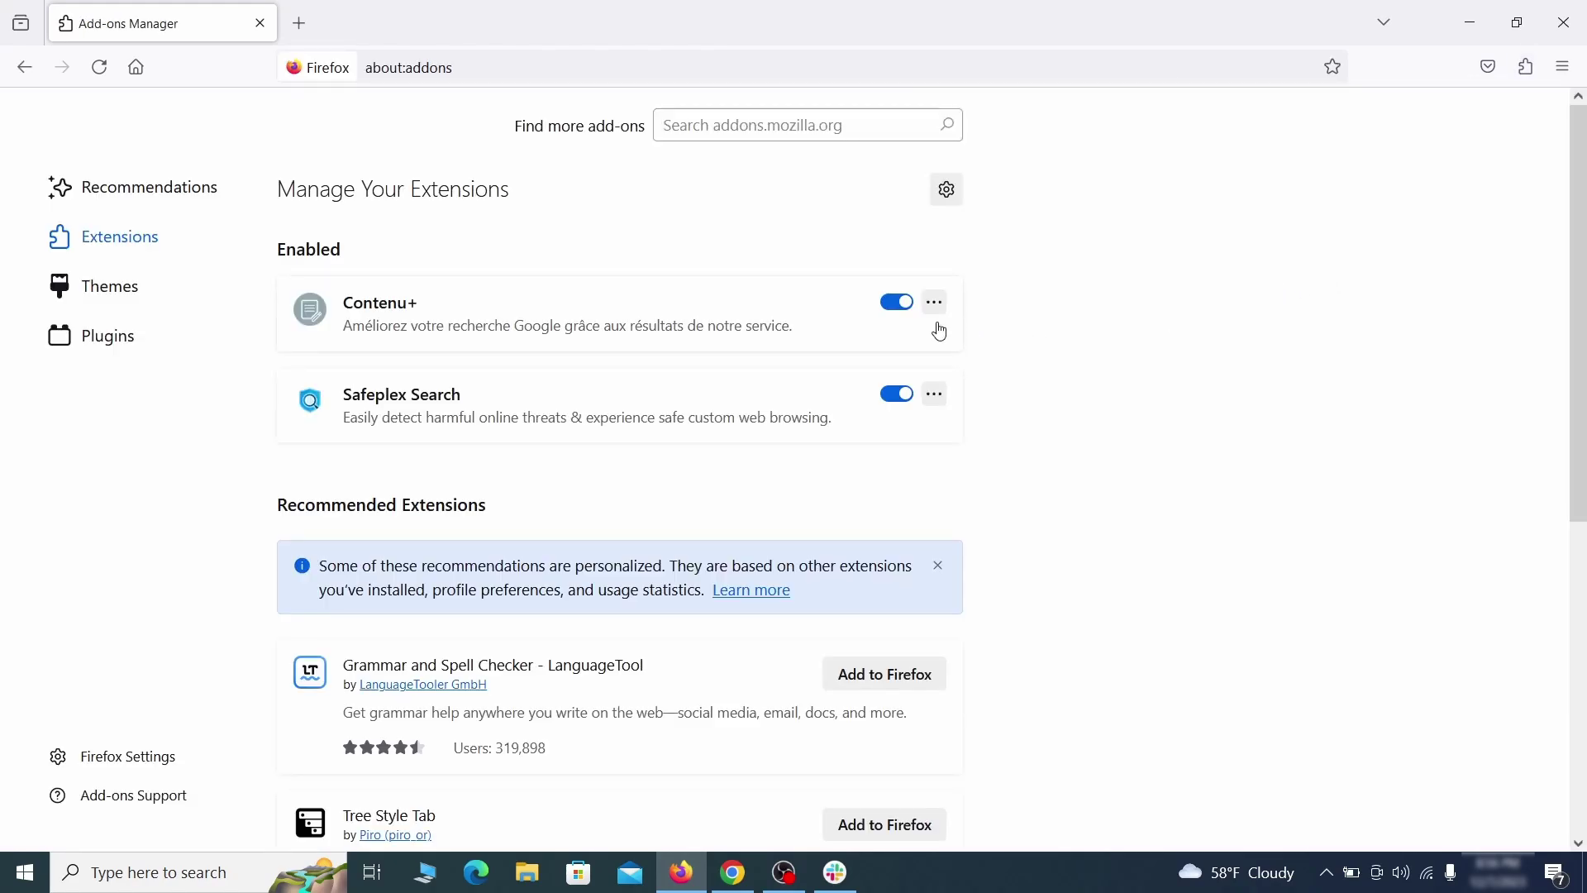
{"action": "left_click", "coordinate": [897, 302]}
{"action": "left_click", "coordinate": [935, 302]}
{"action": "left_click", "coordinate": [998, 331]}
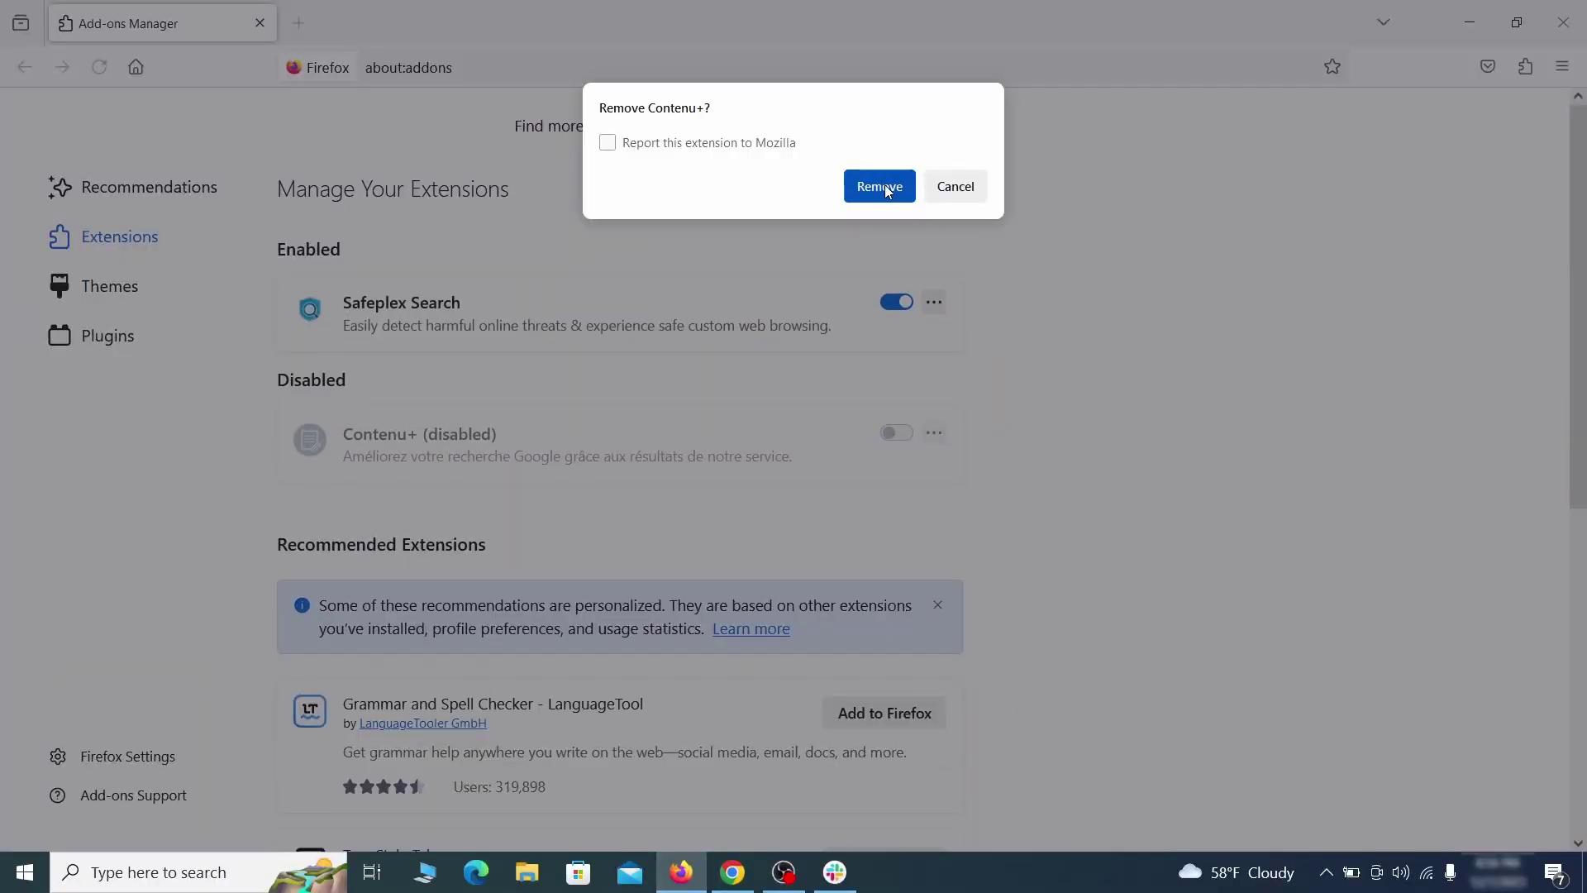
{"action": "left_click", "coordinate": [893, 185]}
{"action": "left_click", "coordinate": [1562, 70]}
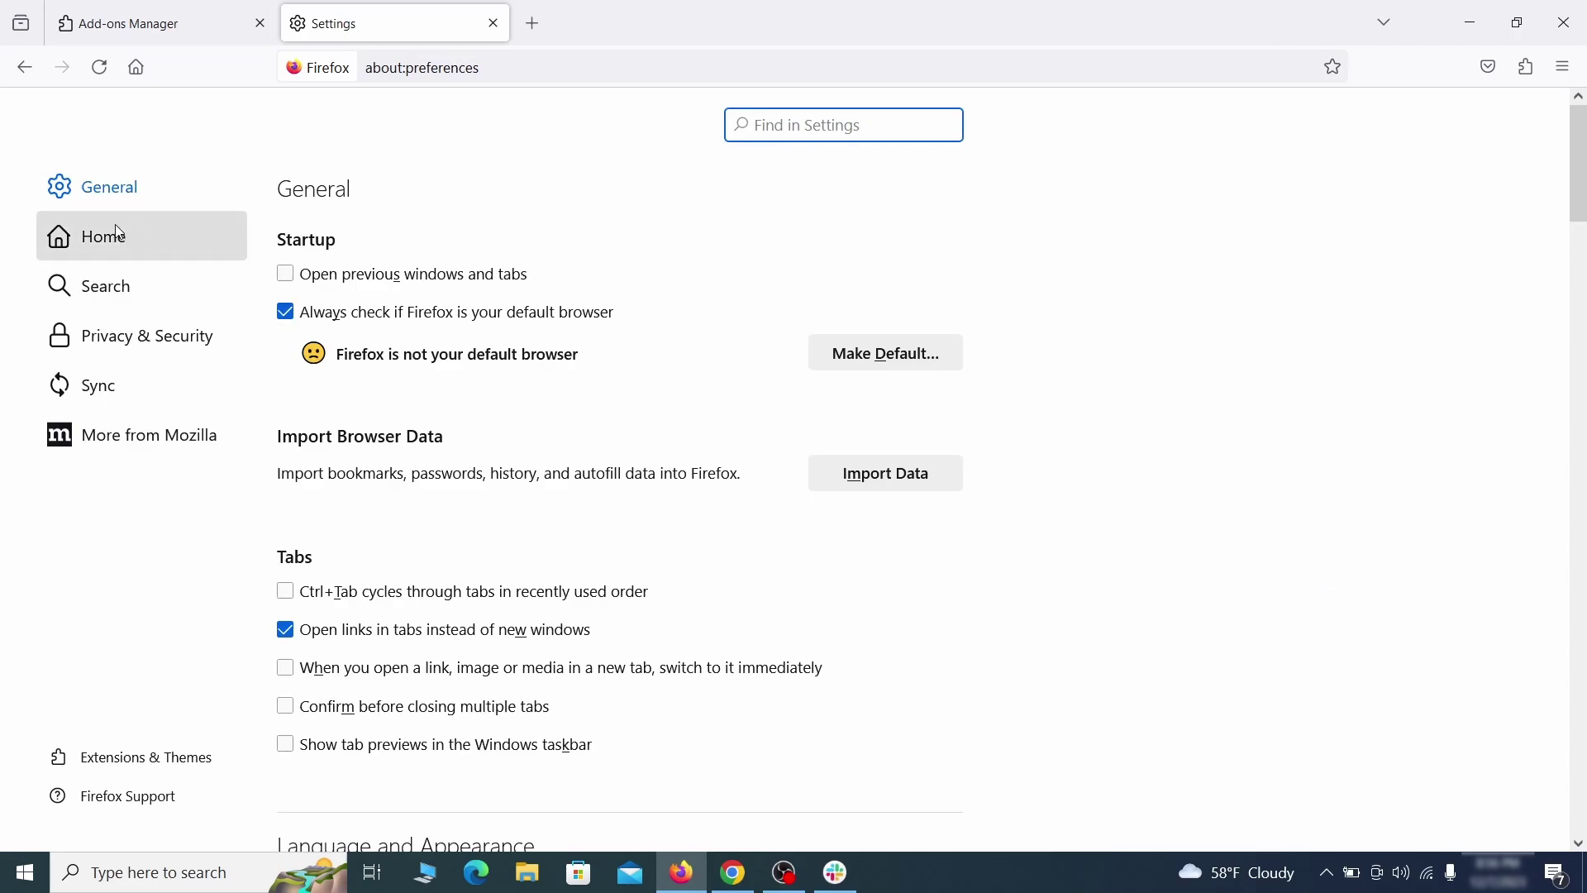
Delete the ExampleRougeURL.com homepage address so Firefox returns to Firefox Home.
{"action": "left_click", "coordinate": [118, 237]}
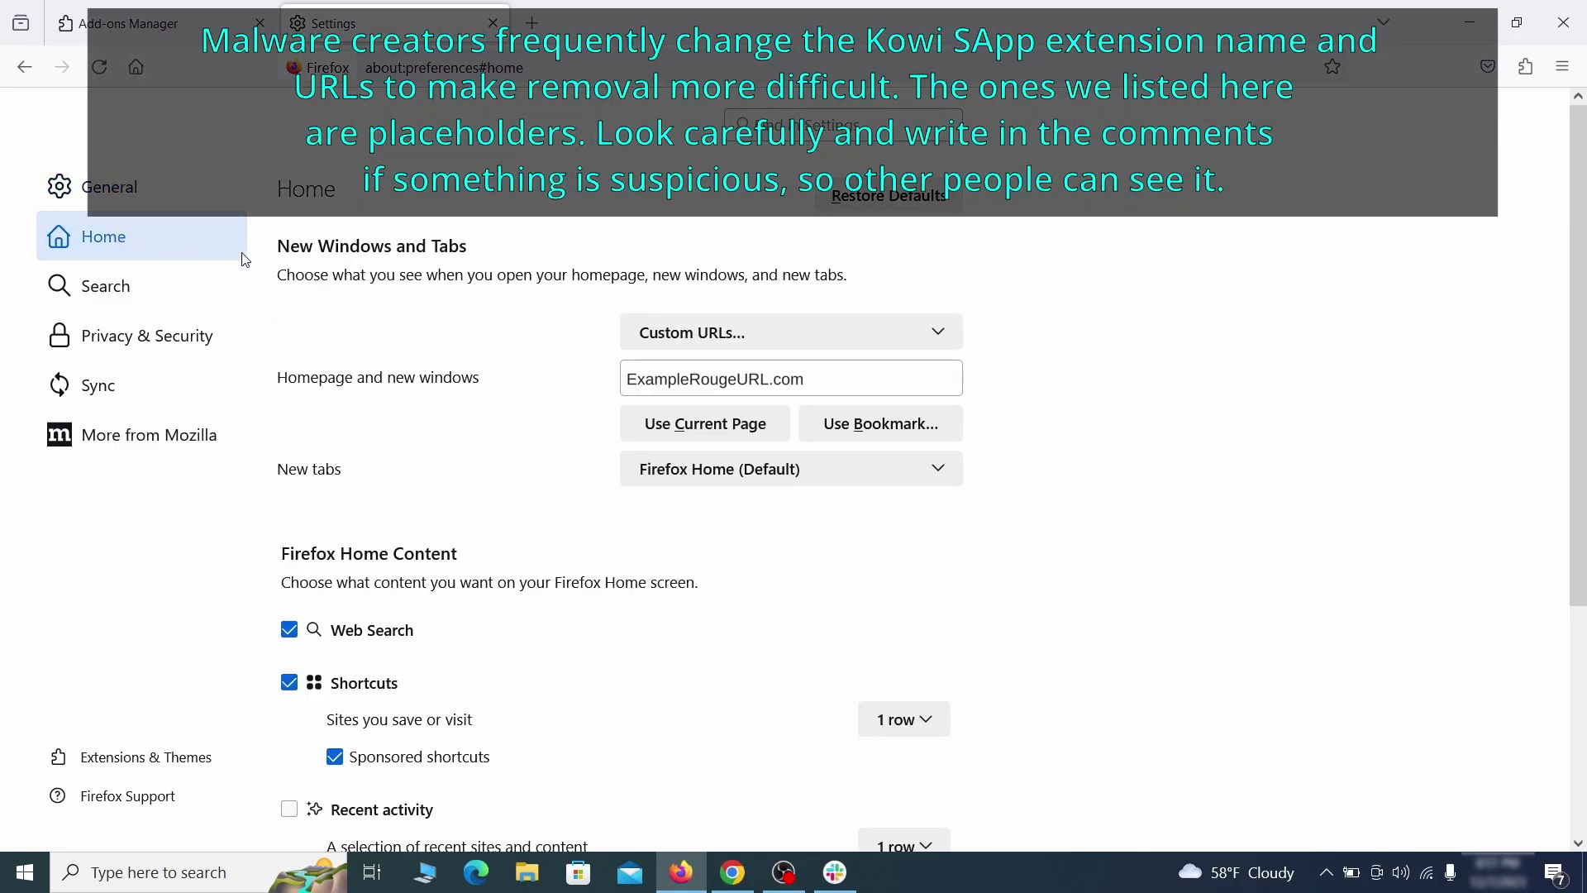
{"action": "triple_click", "coordinate": [800, 379]}
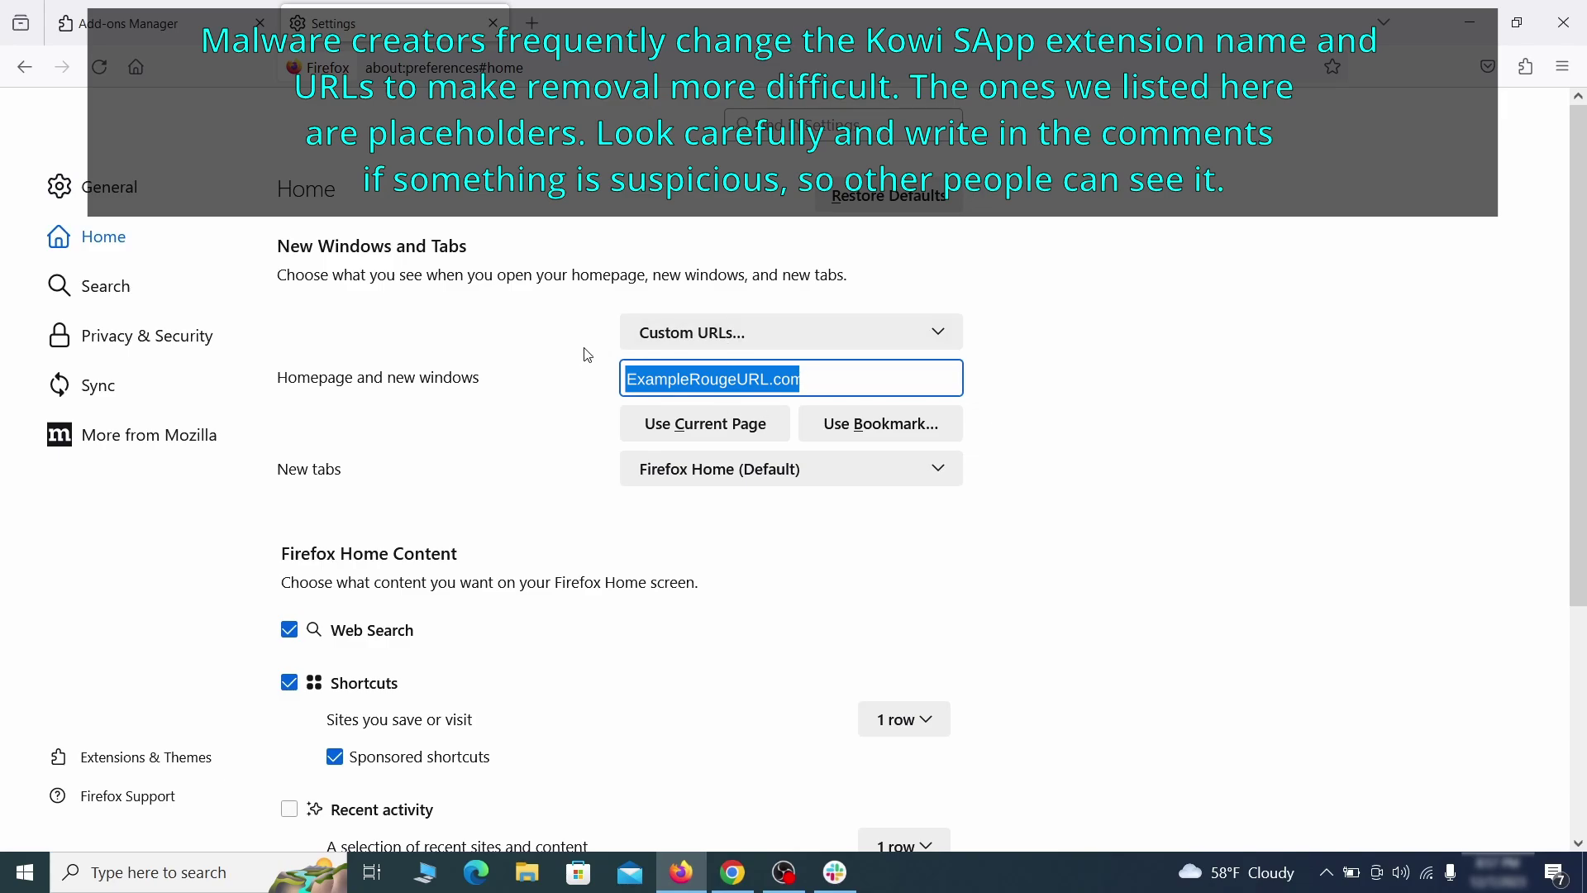
{"action": "key", "text": "BackSpace"}
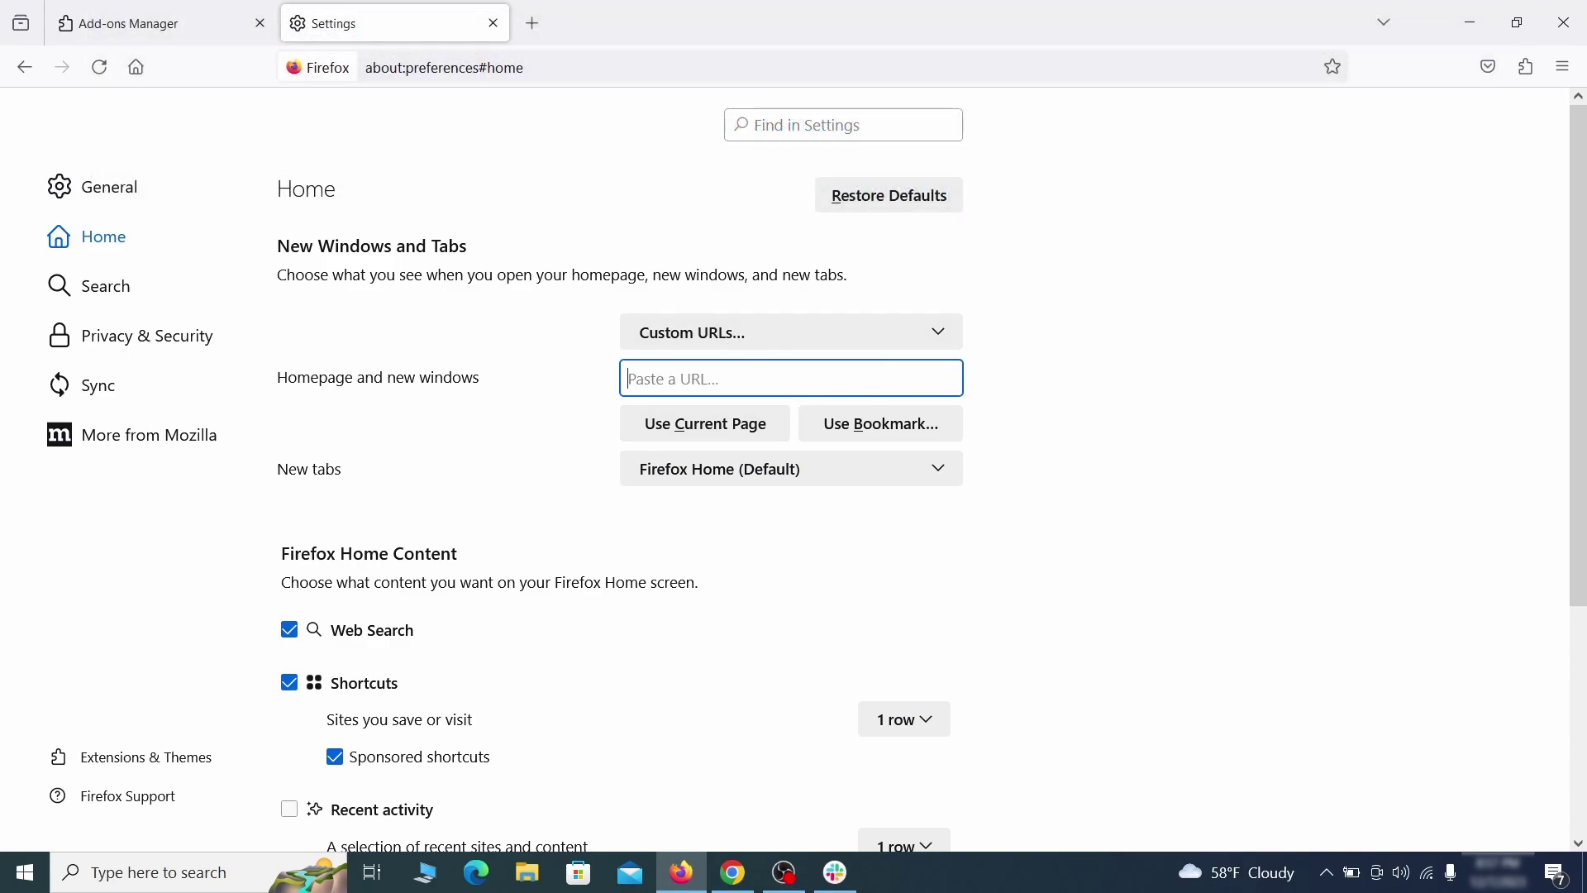
Set Google as Firefox's default search engine and remove the web search by Yahoo shortcut.
{"action": "left_click", "coordinate": [113, 288]}
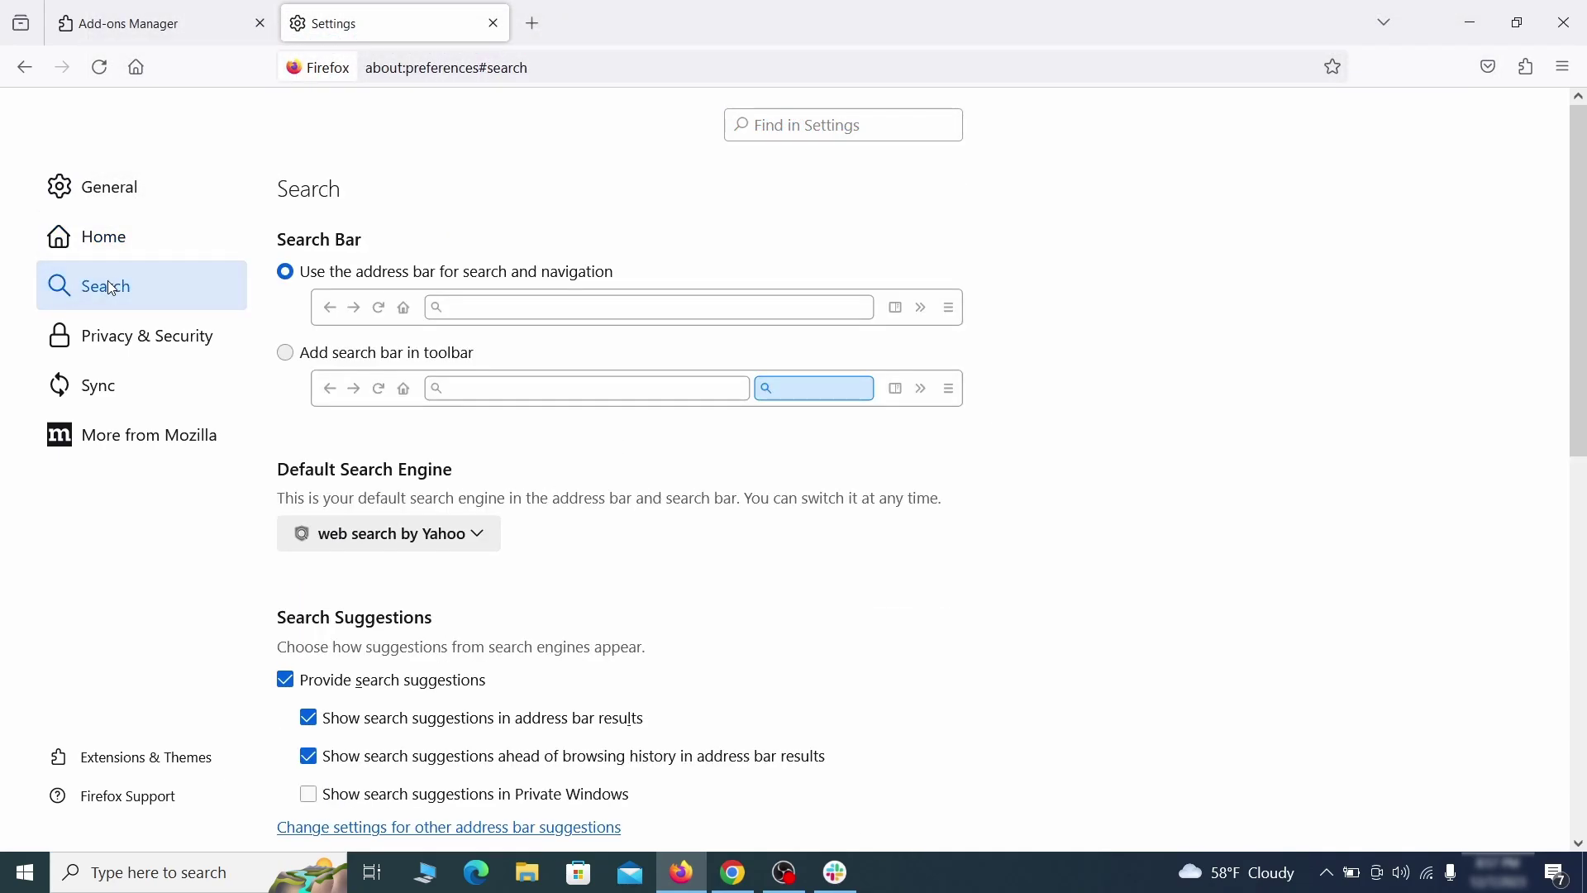
{"action": "scroll", "coordinate": [811, 485], "scroll_direction": "down", "scroll_amount": 2}
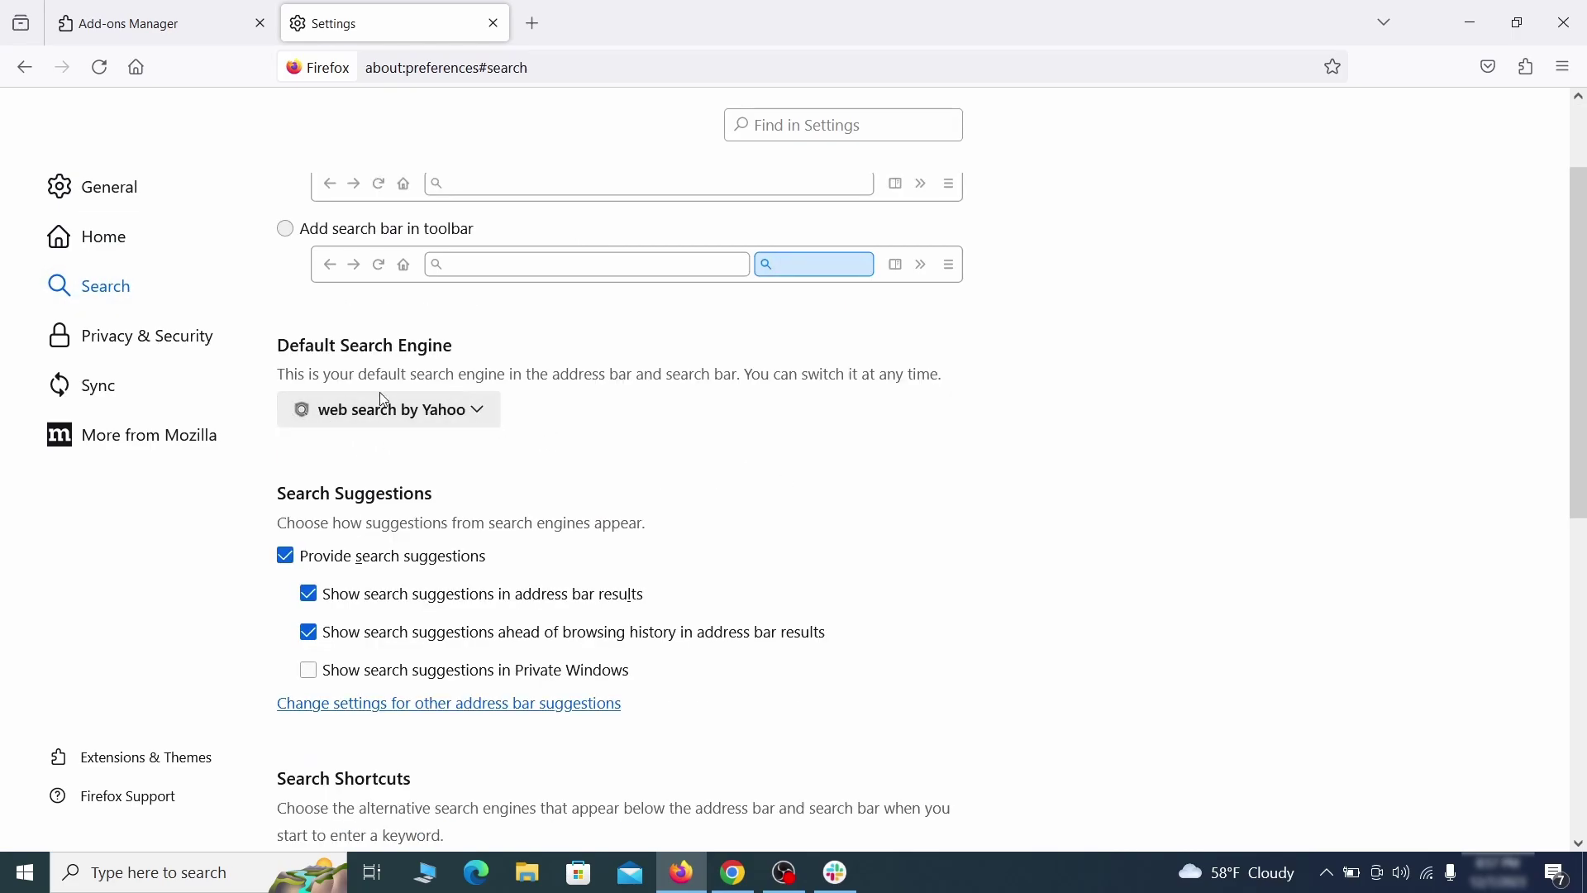
{"action": "left_click", "coordinate": [471, 418]}
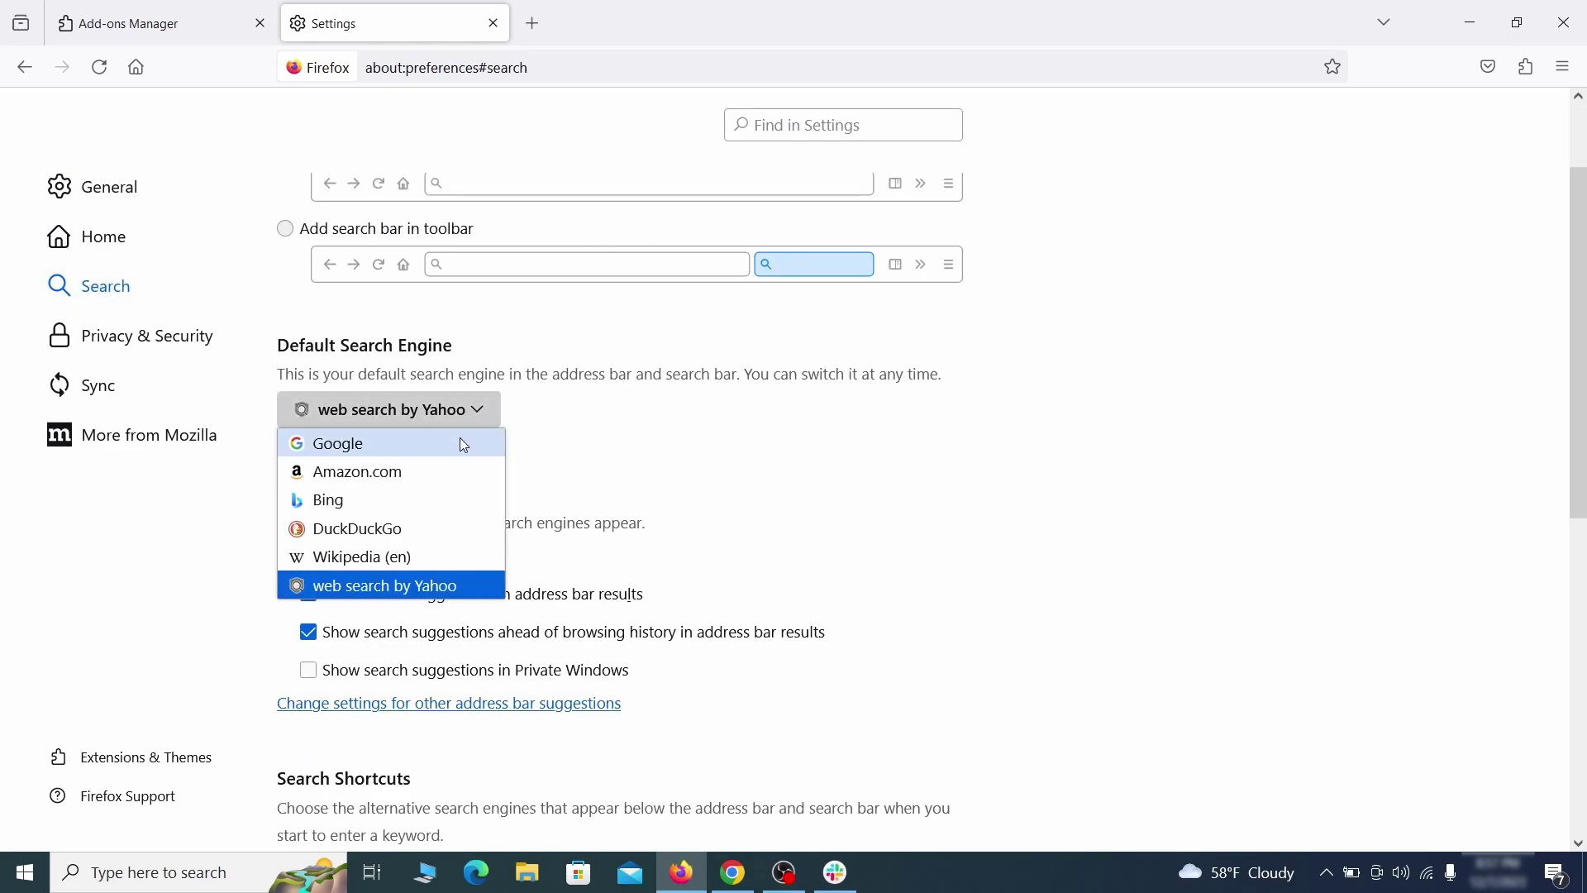
{"action": "left_click", "coordinate": [460, 442]}
{"action": "scroll", "coordinate": [769, 463], "scroll_direction": "down", "scroll_amount": 4}
{"action": "scroll", "coordinate": [866, 418], "scroll_direction": "down", "scroll_amount": 2}
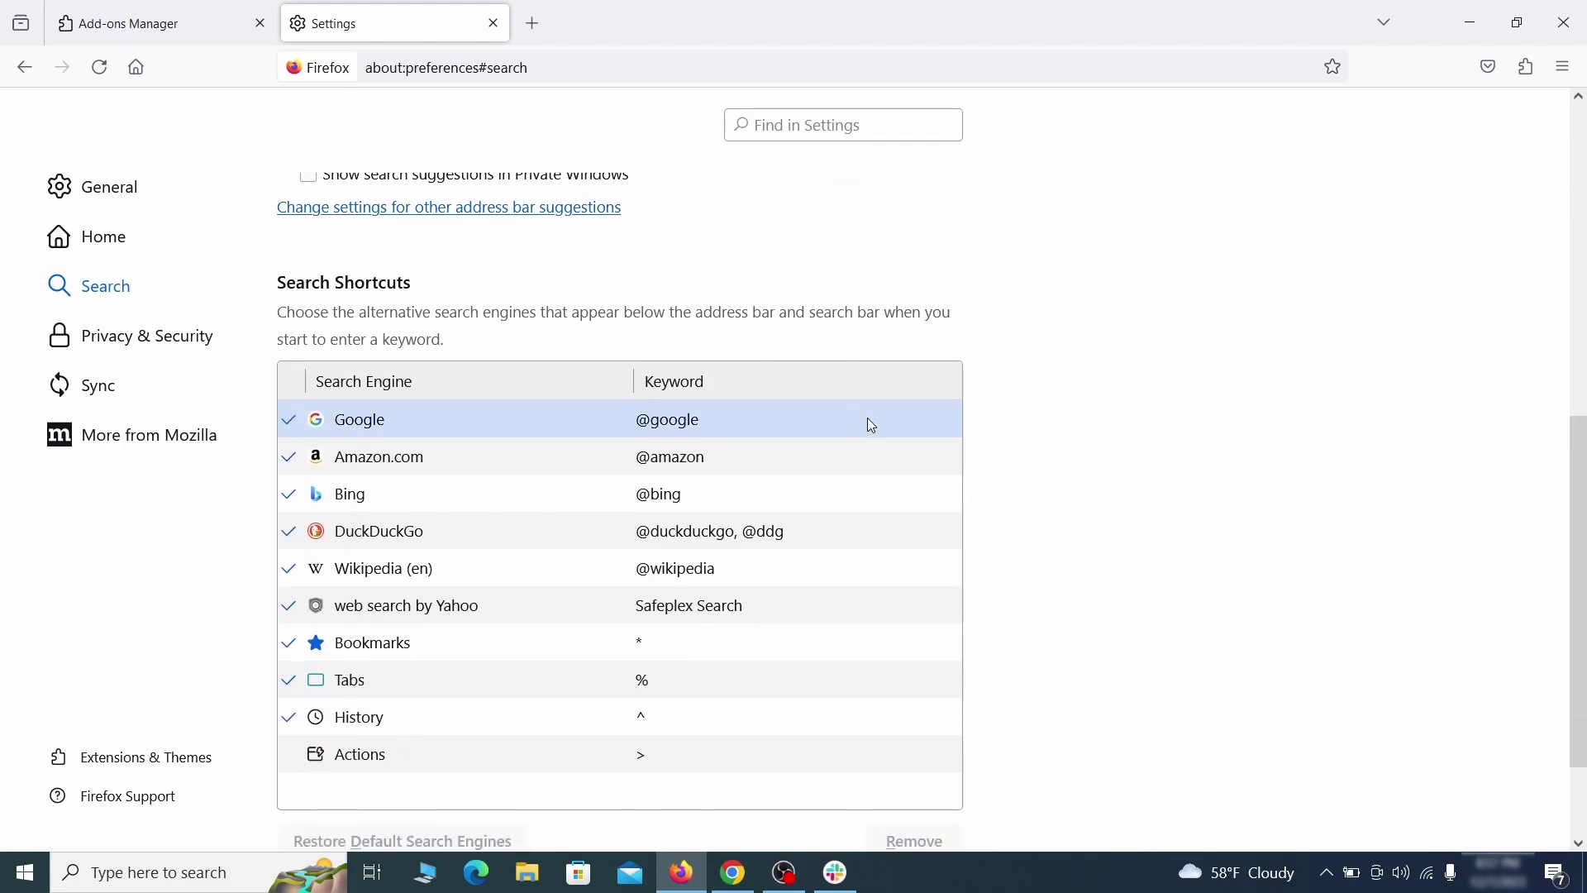
{"action": "scroll", "coordinate": [868, 417], "scroll_direction": "down", "scroll_amount": 2}
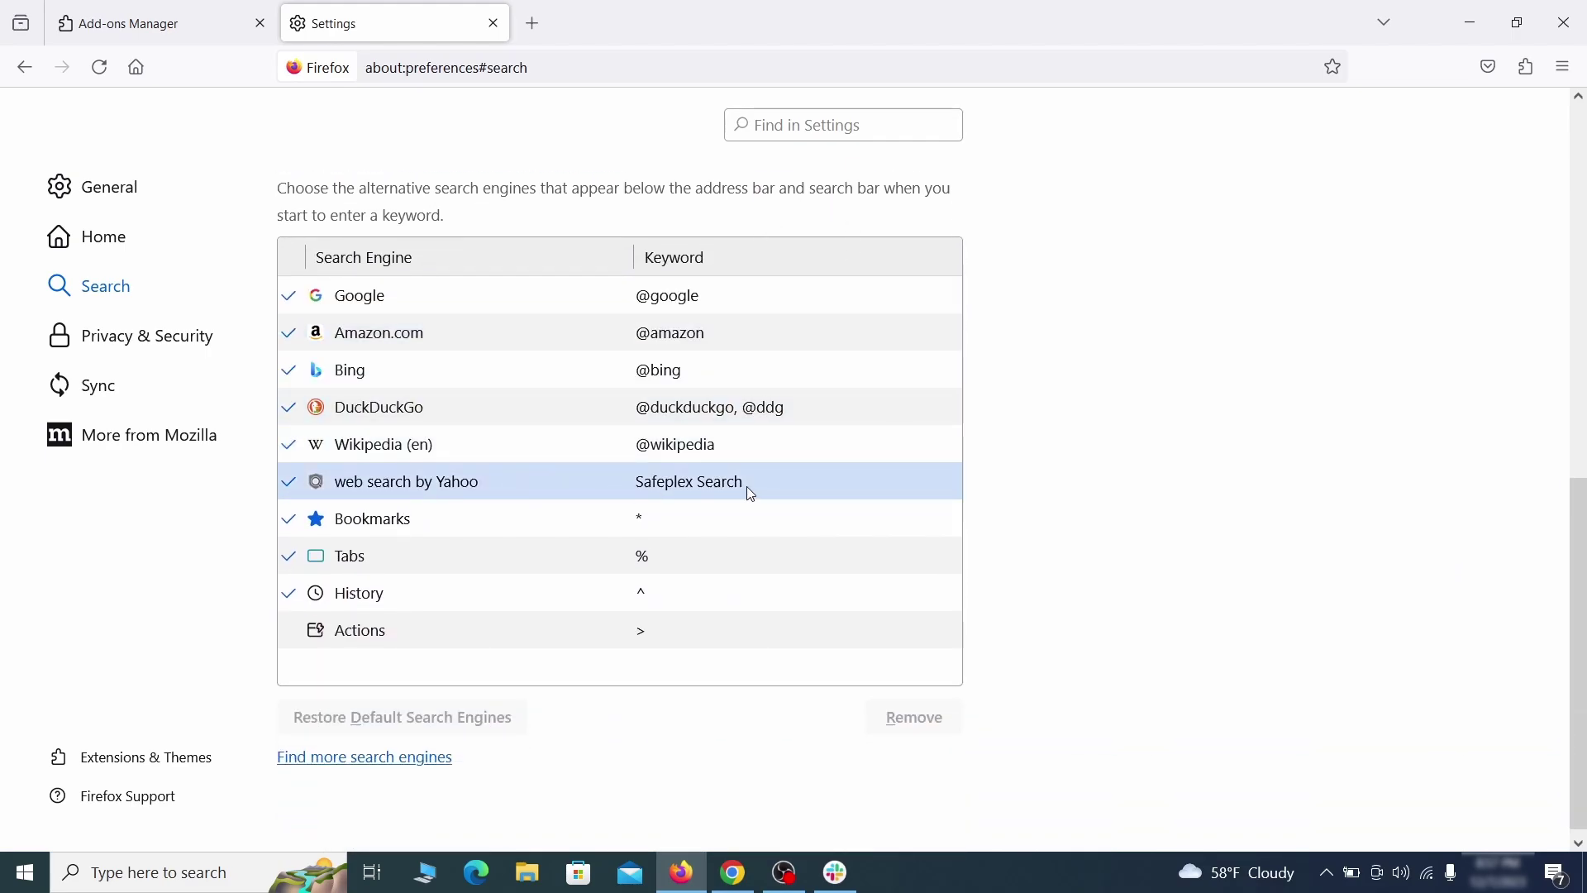
{"action": "left_click", "coordinate": [785, 485]}
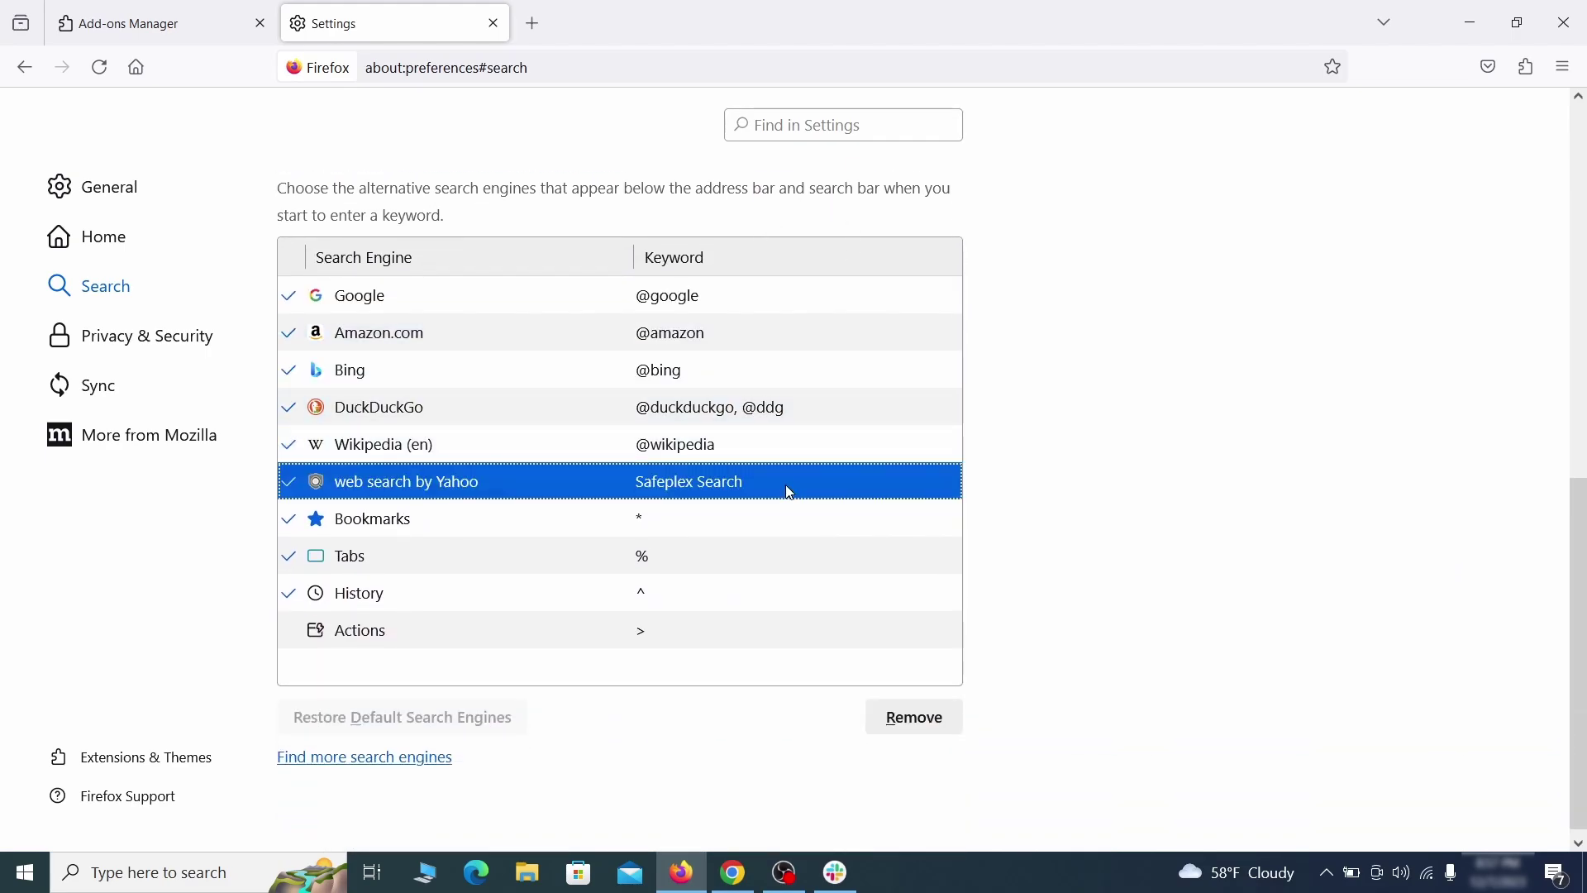
{"action": "left_click", "coordinate": [948, 736]}
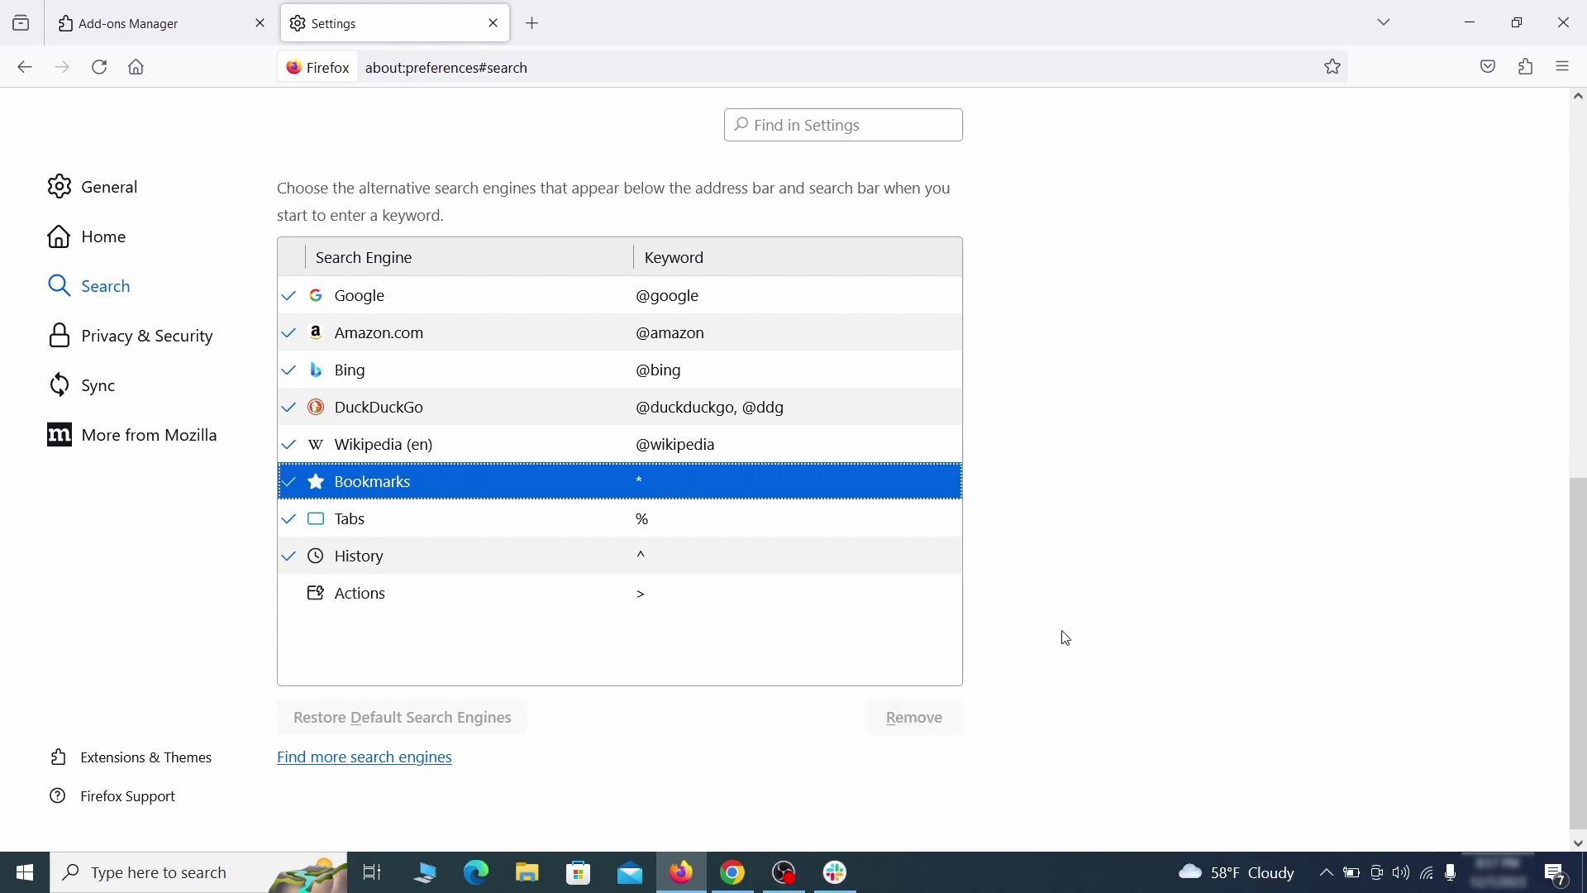
{"action": "scroll", "coordinate": [751, 521], "scroll_direction": "up", "scroll_amount": 3}
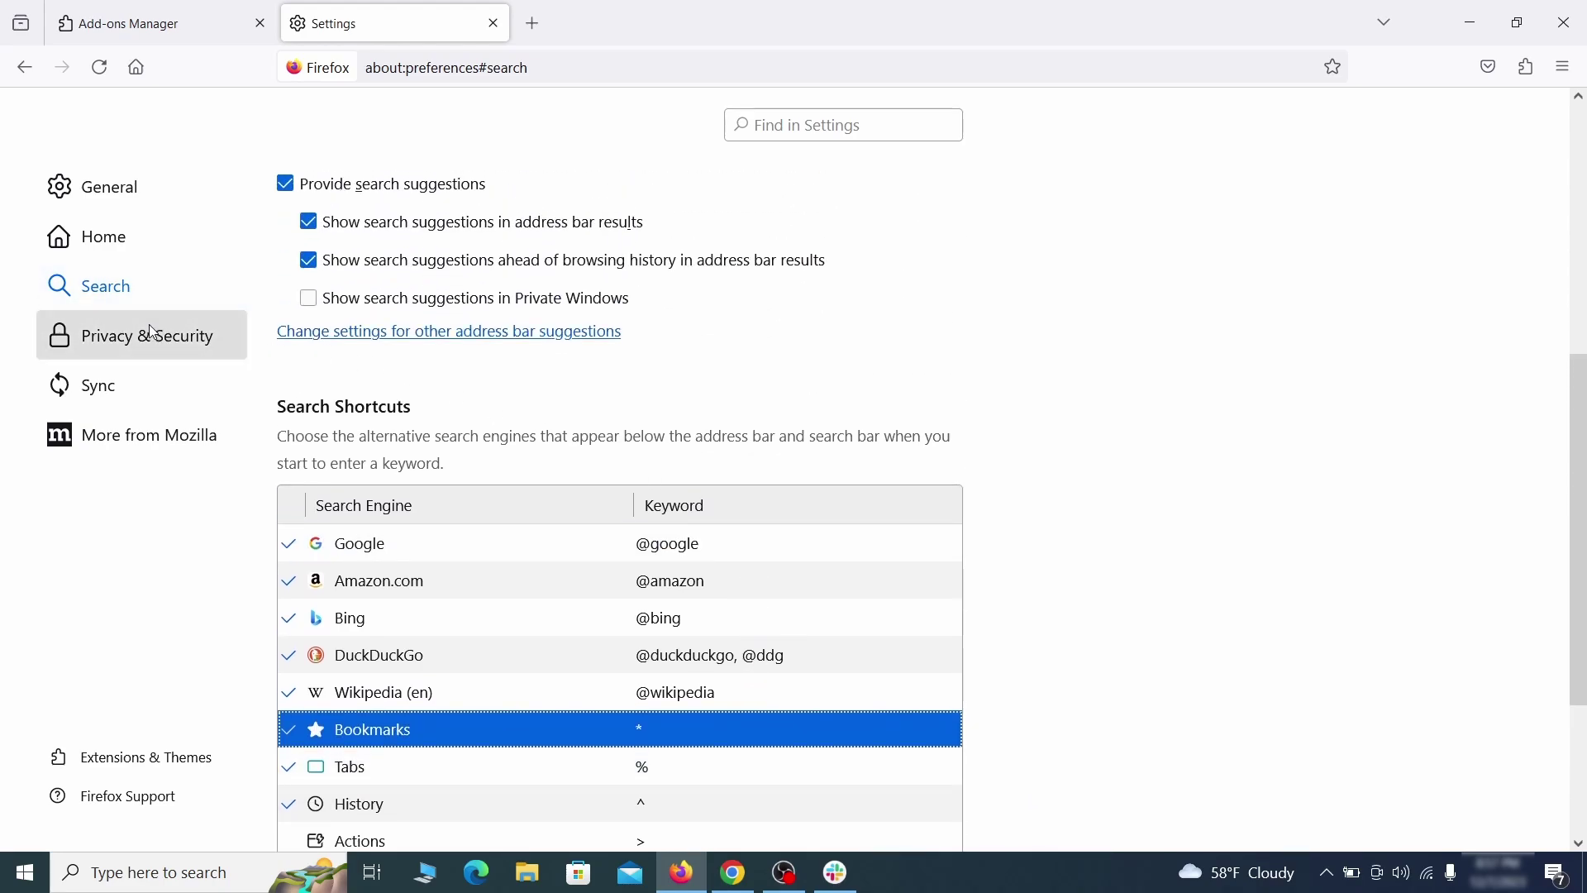
Clear all Firefox cookies, site data and cached web content from Privacy & Security.
{"action": "left_click", "coordinate": [153, 330]}
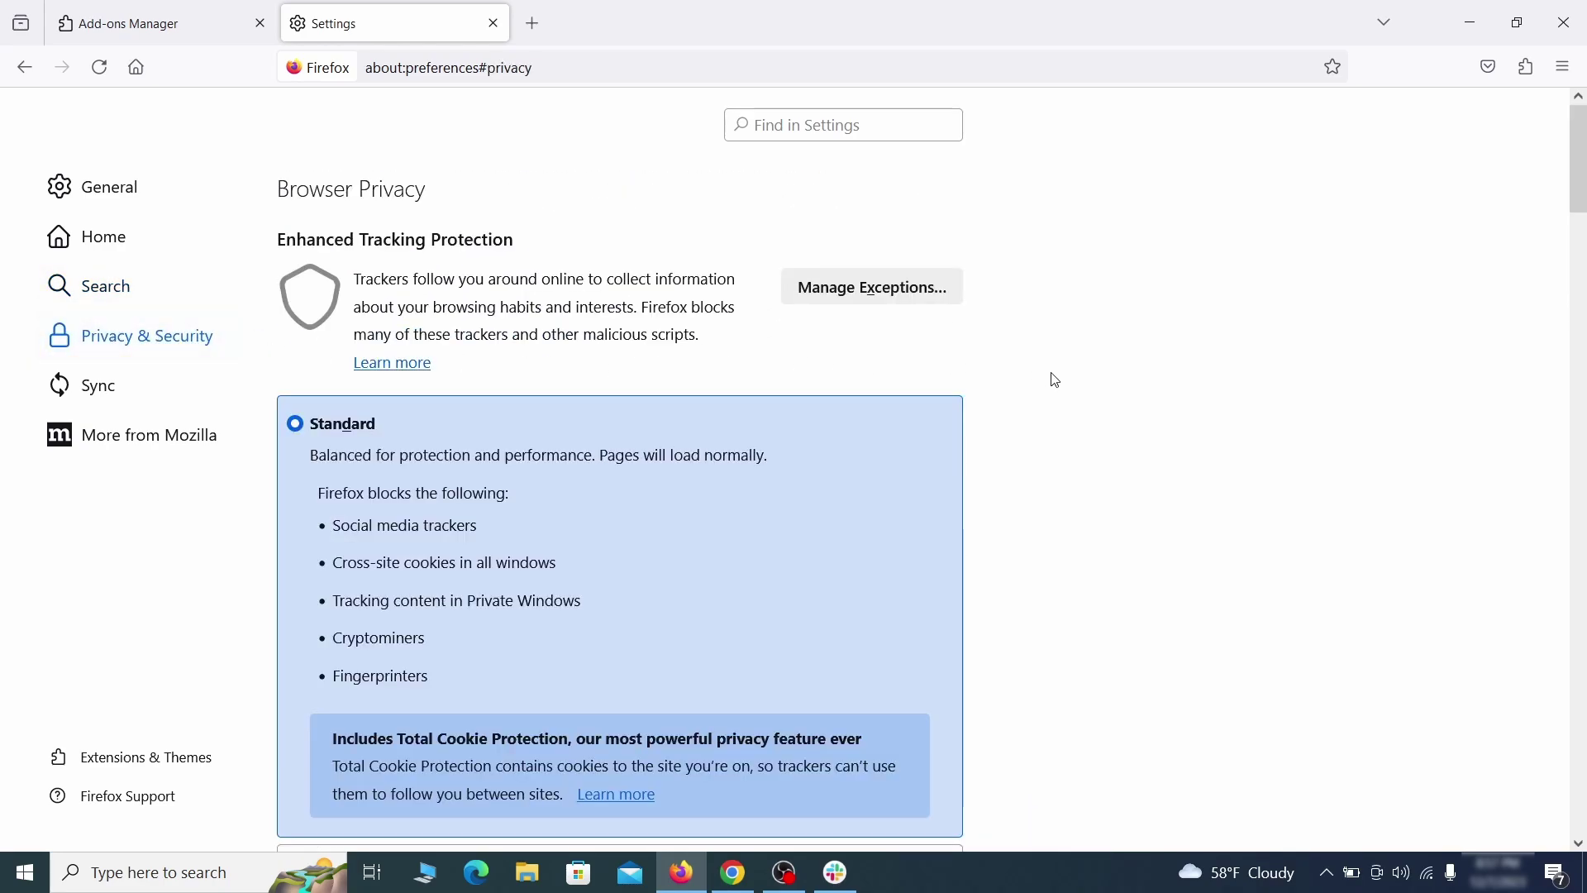
{"action": "scroll", "coordinate": [1056, 380], "scroll_direction": "down", "scroll_amount": 9}
{"action": "left_click", "coordinate": [905, 527]}
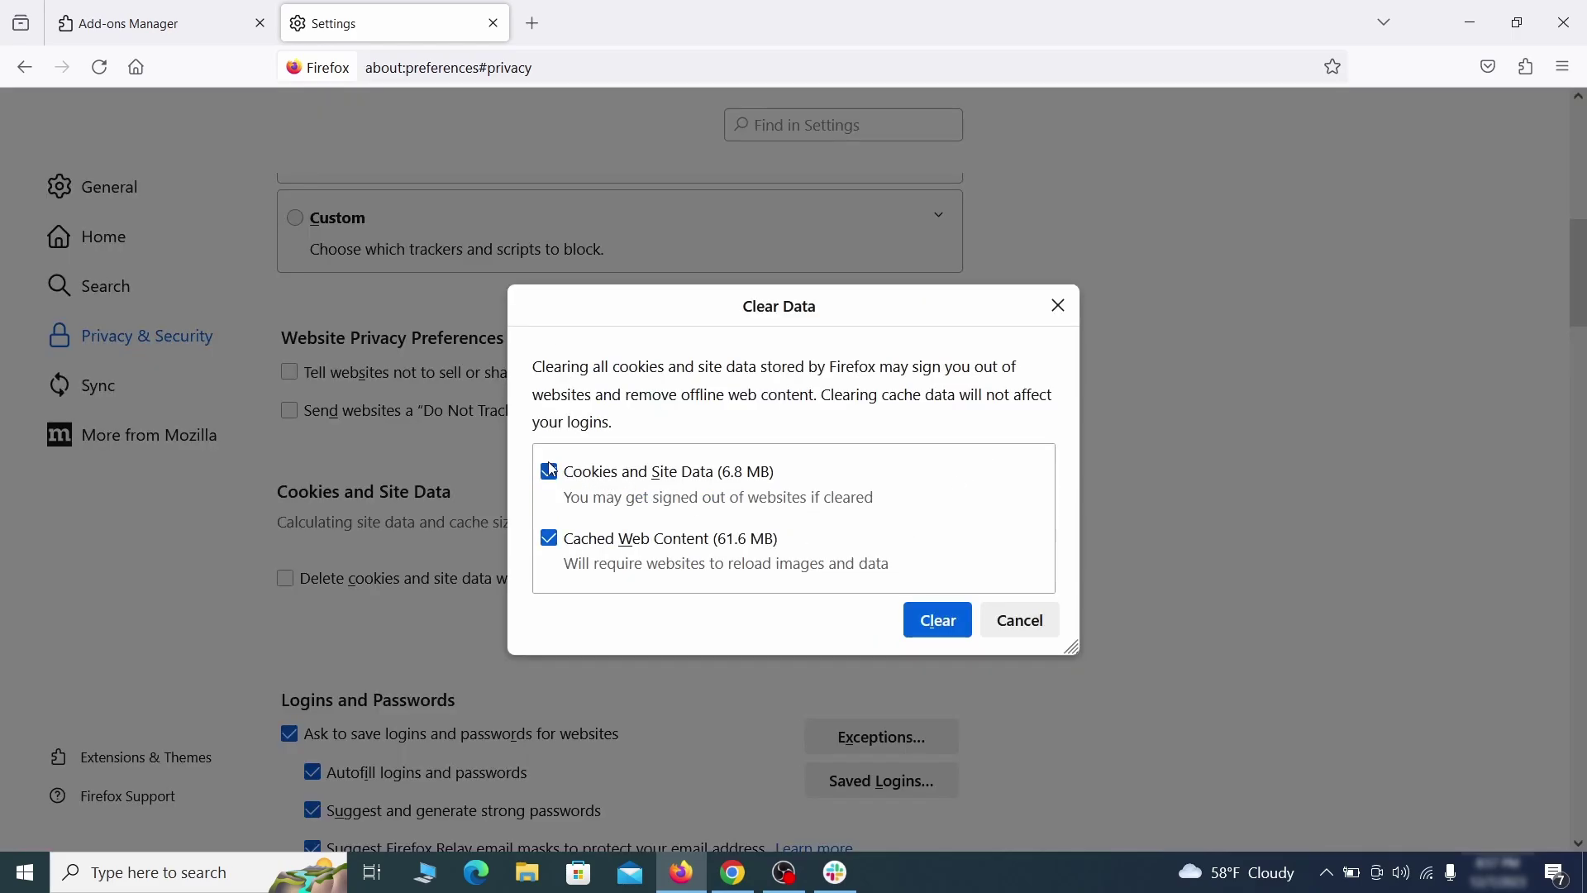
{"action": "left_click", "coordinate": [967, 621]}
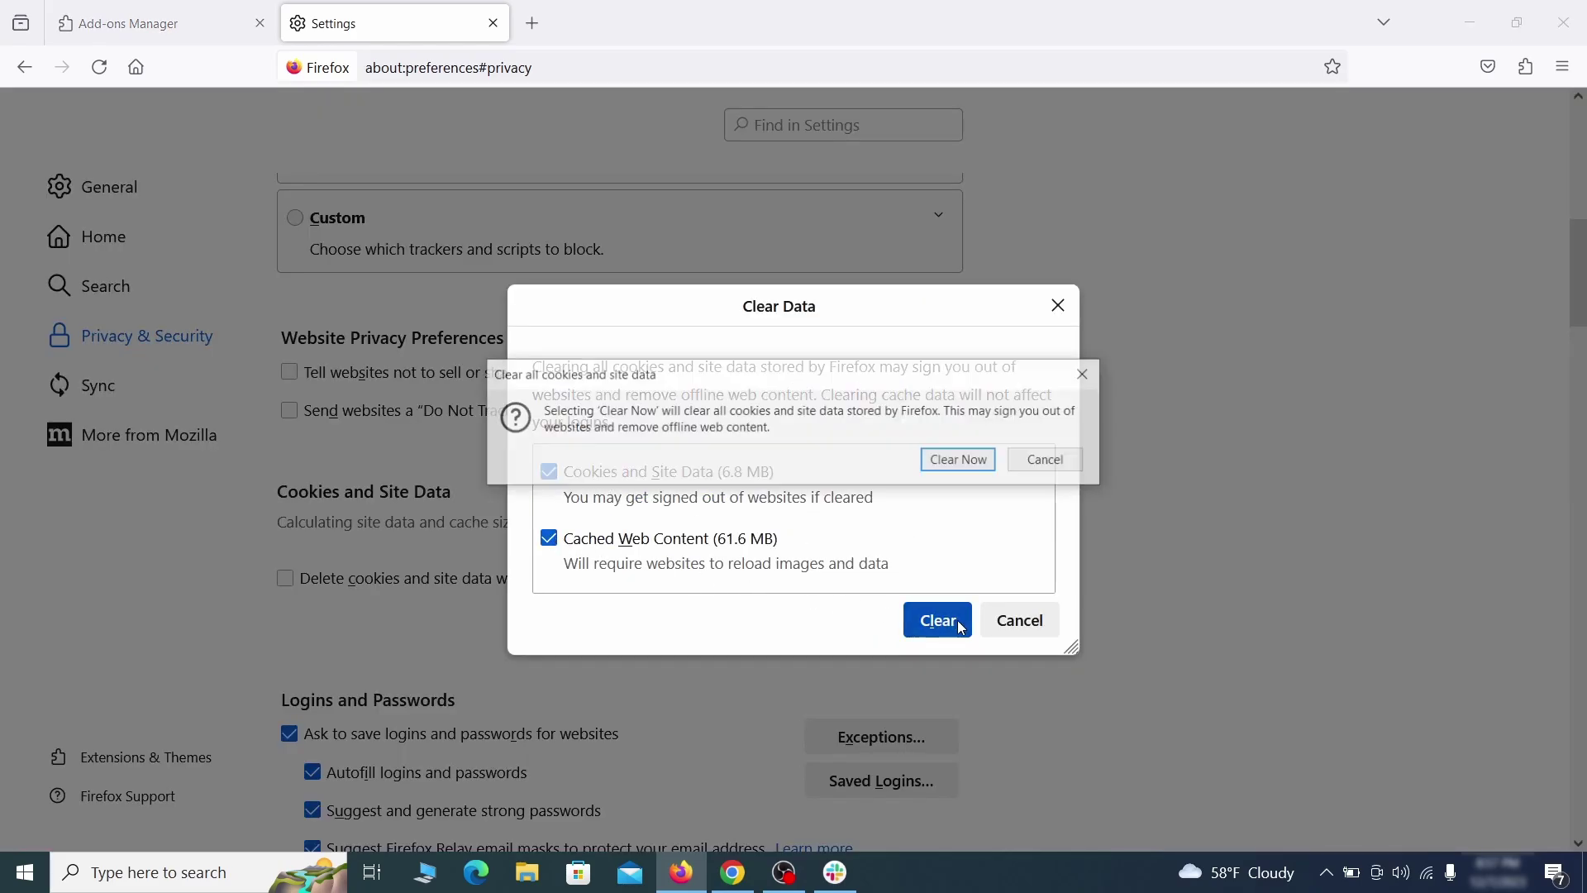
{"action": "left_click", "coordinate": [963, 462]}
Open the Notifications permissions list to check which websites are allowed.
{"action": "scroll", "coordinate": [1077, 507], "scroll_direction": "down", "scroll_amount": 5}
{"action": "scroll", "coordinate": [1077, 506], "scroll_direction": "down", "scroll_amount": 10}
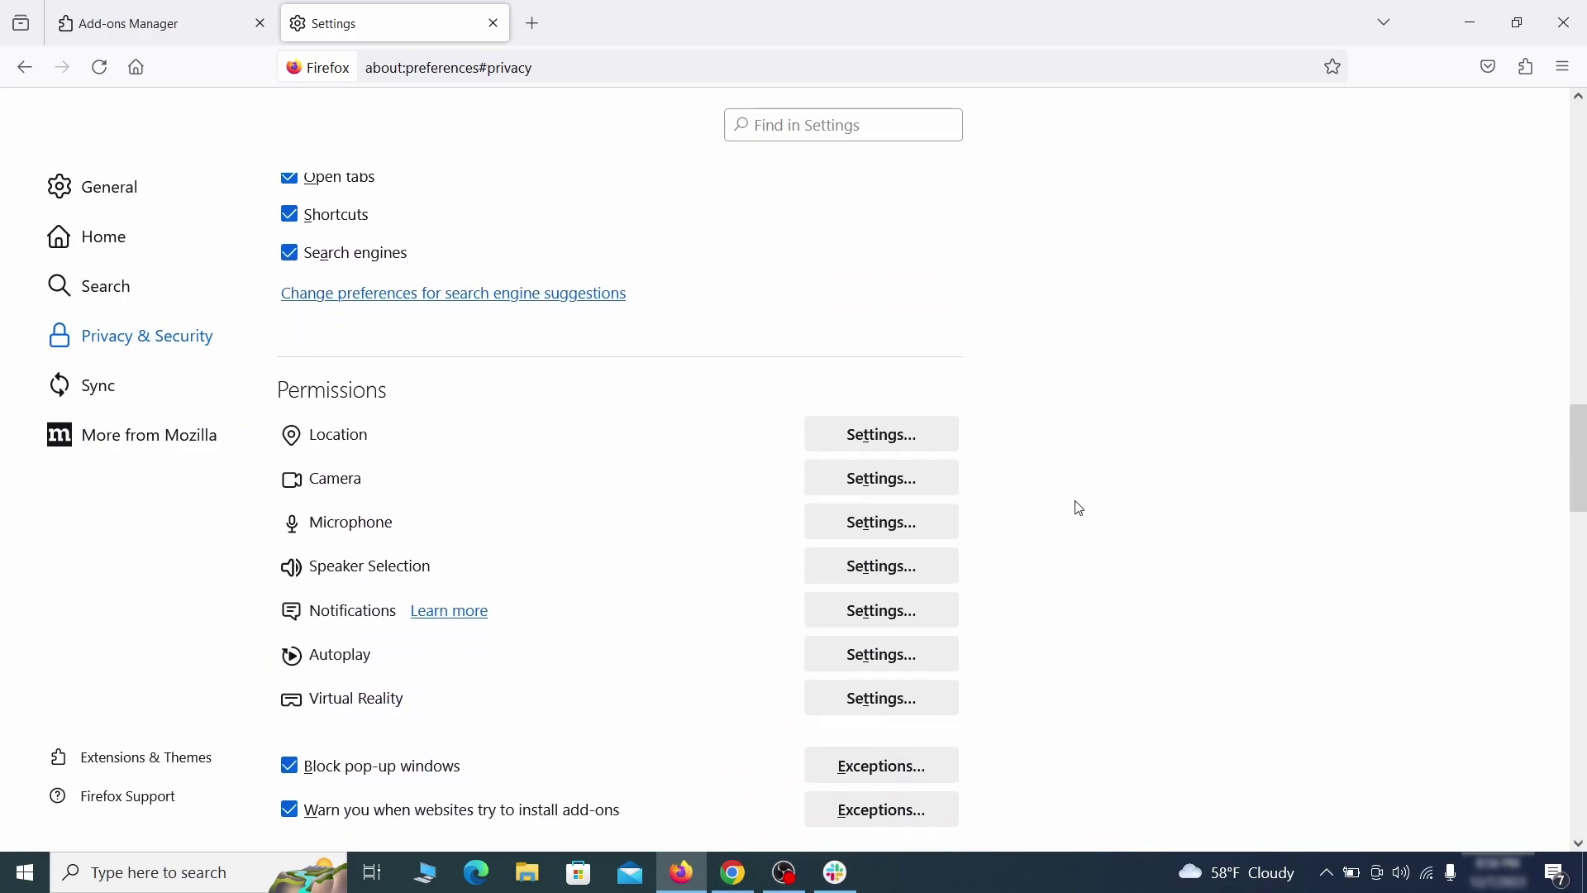
{"action": "left_click", "coordinate": [916, 582]}
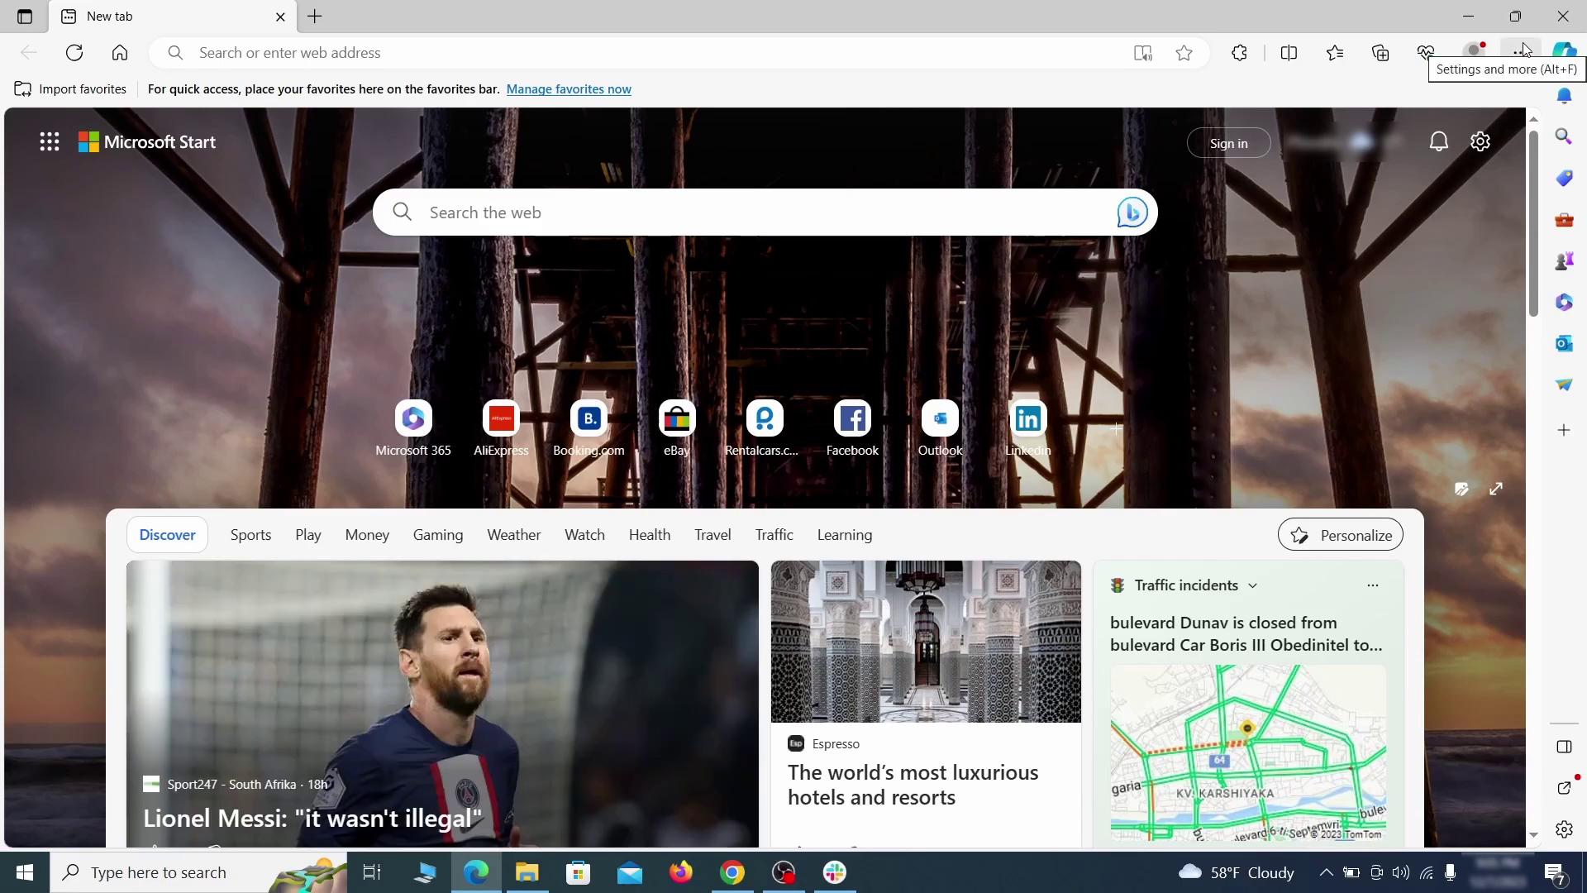
On Edge's extension management page, switch off Quidco Cashback Reminder and start removing it.
{"action": "left_click", "coordinate": [1520, 52]}
{"action": "left_click", "coordinate": [1364, 365]}
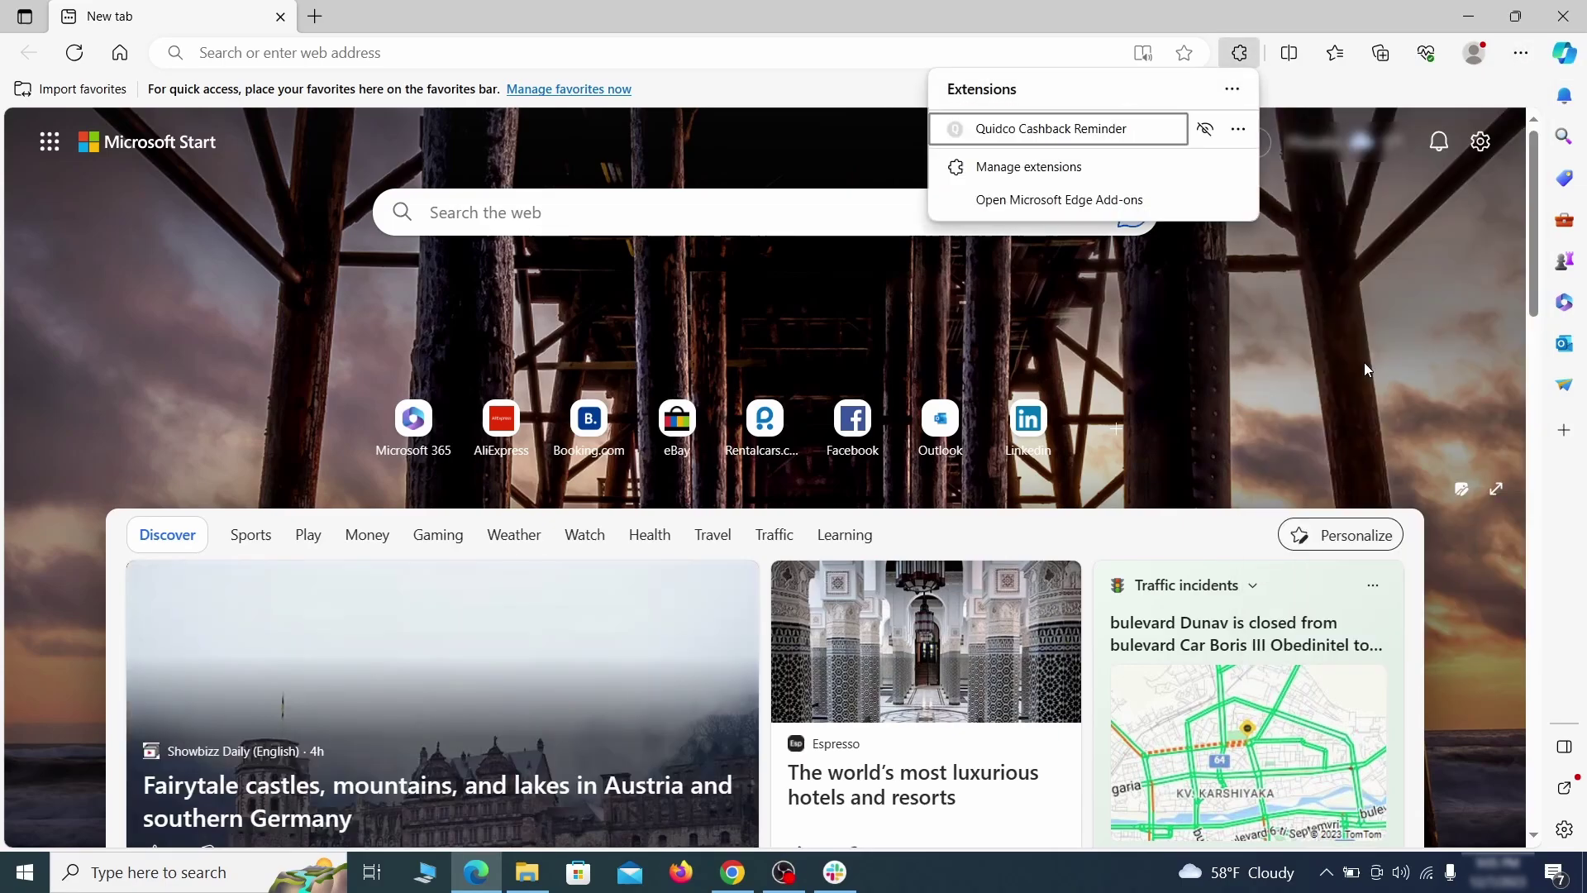
{"action": "left_click", "coordinate": [1027, 170]}
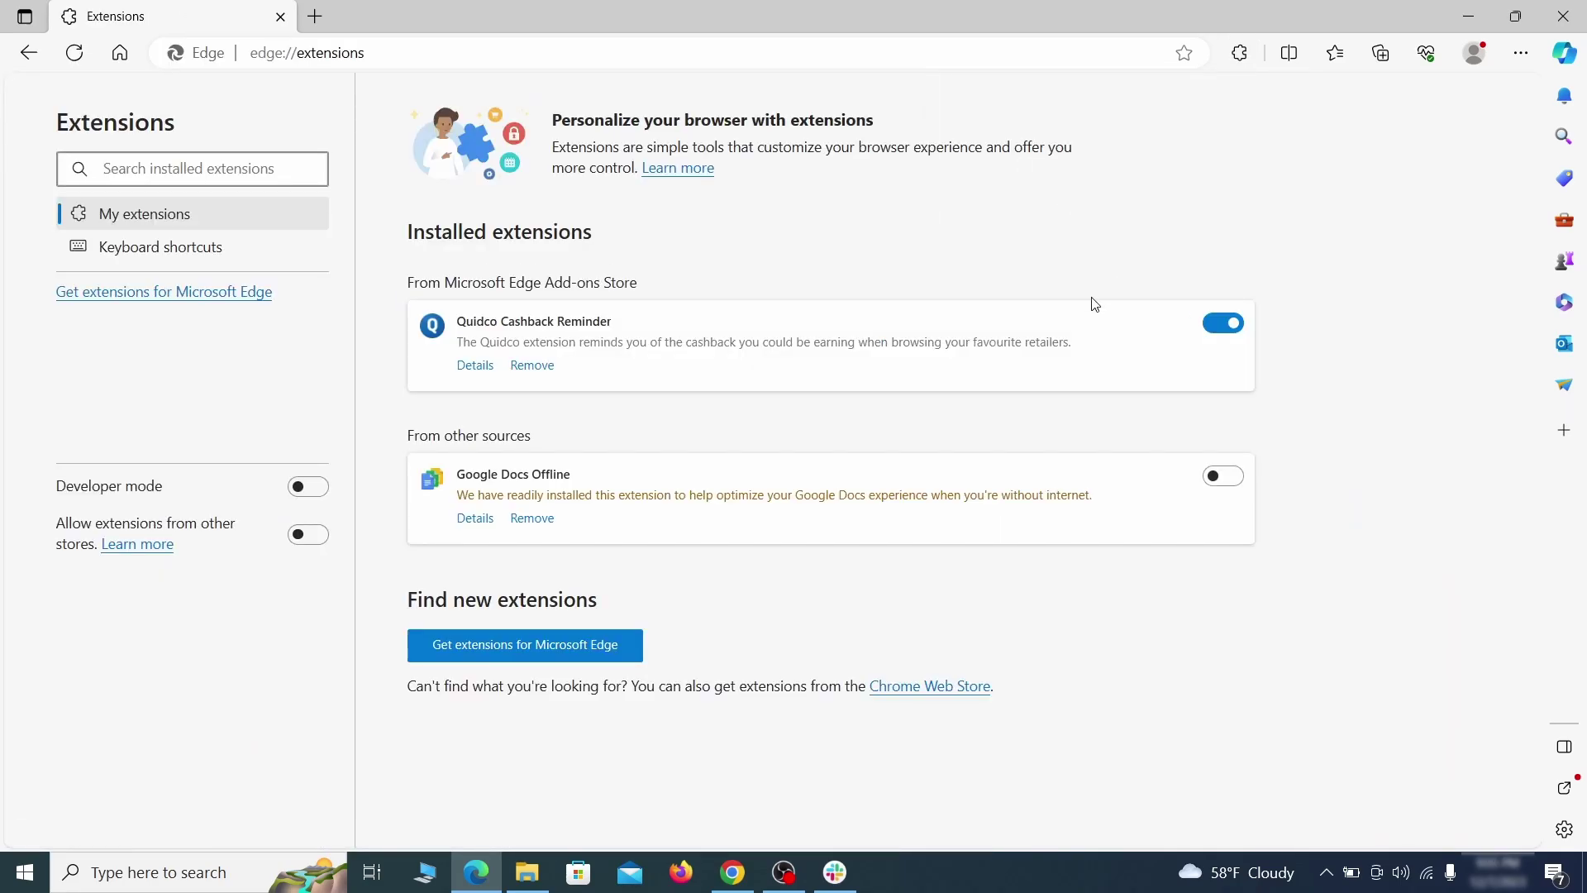
{"action": "left_click", "coordinate": [1225, 325]}
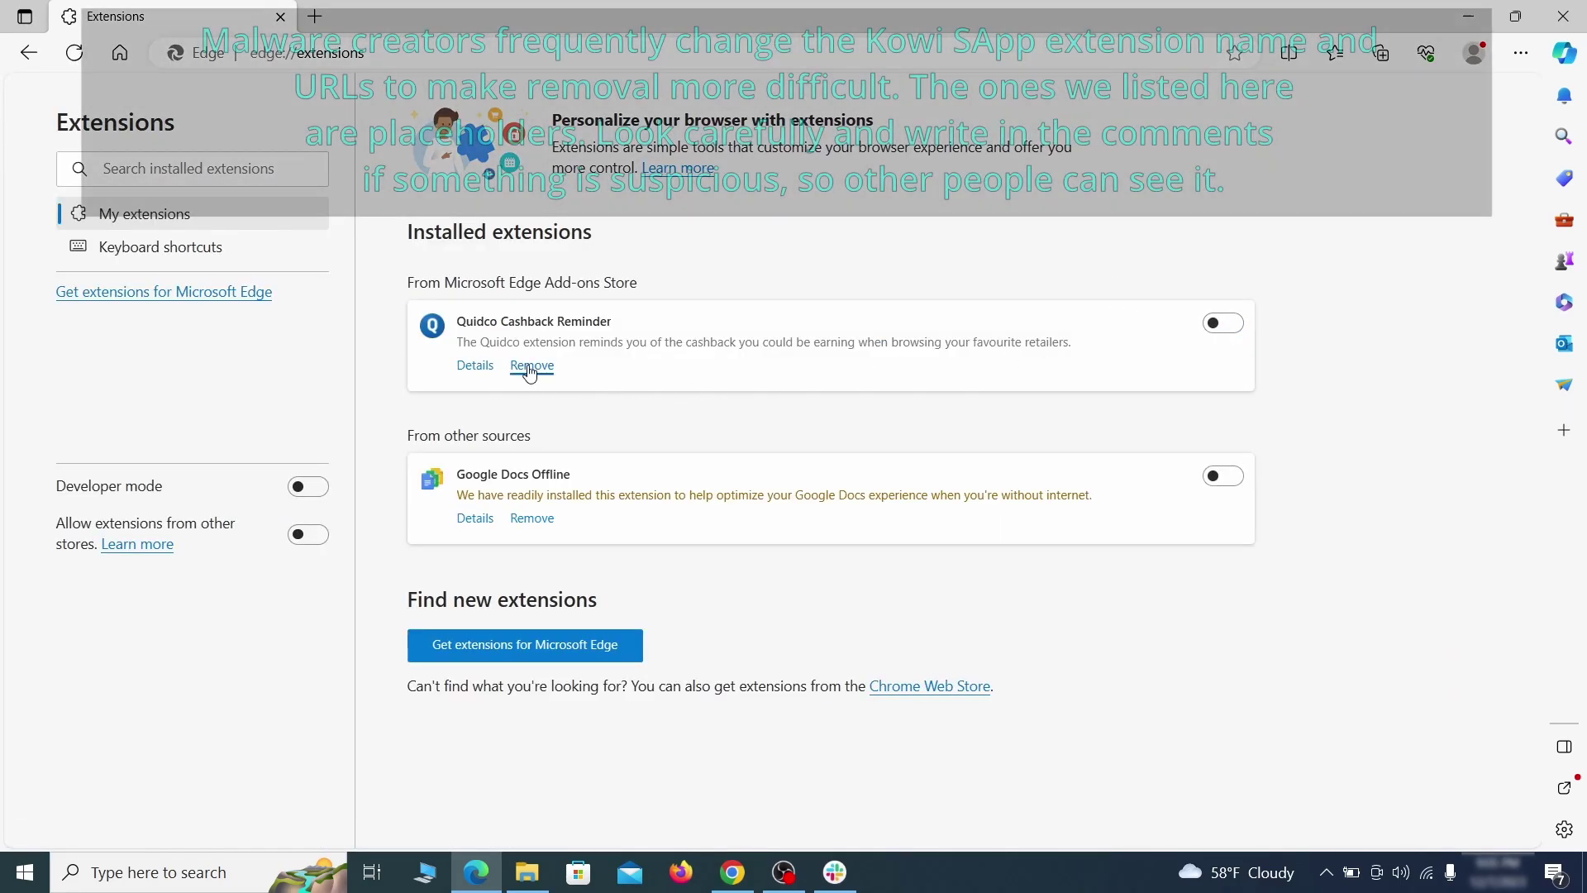
{"action": "left_click", "coordinate": [532, 366]}
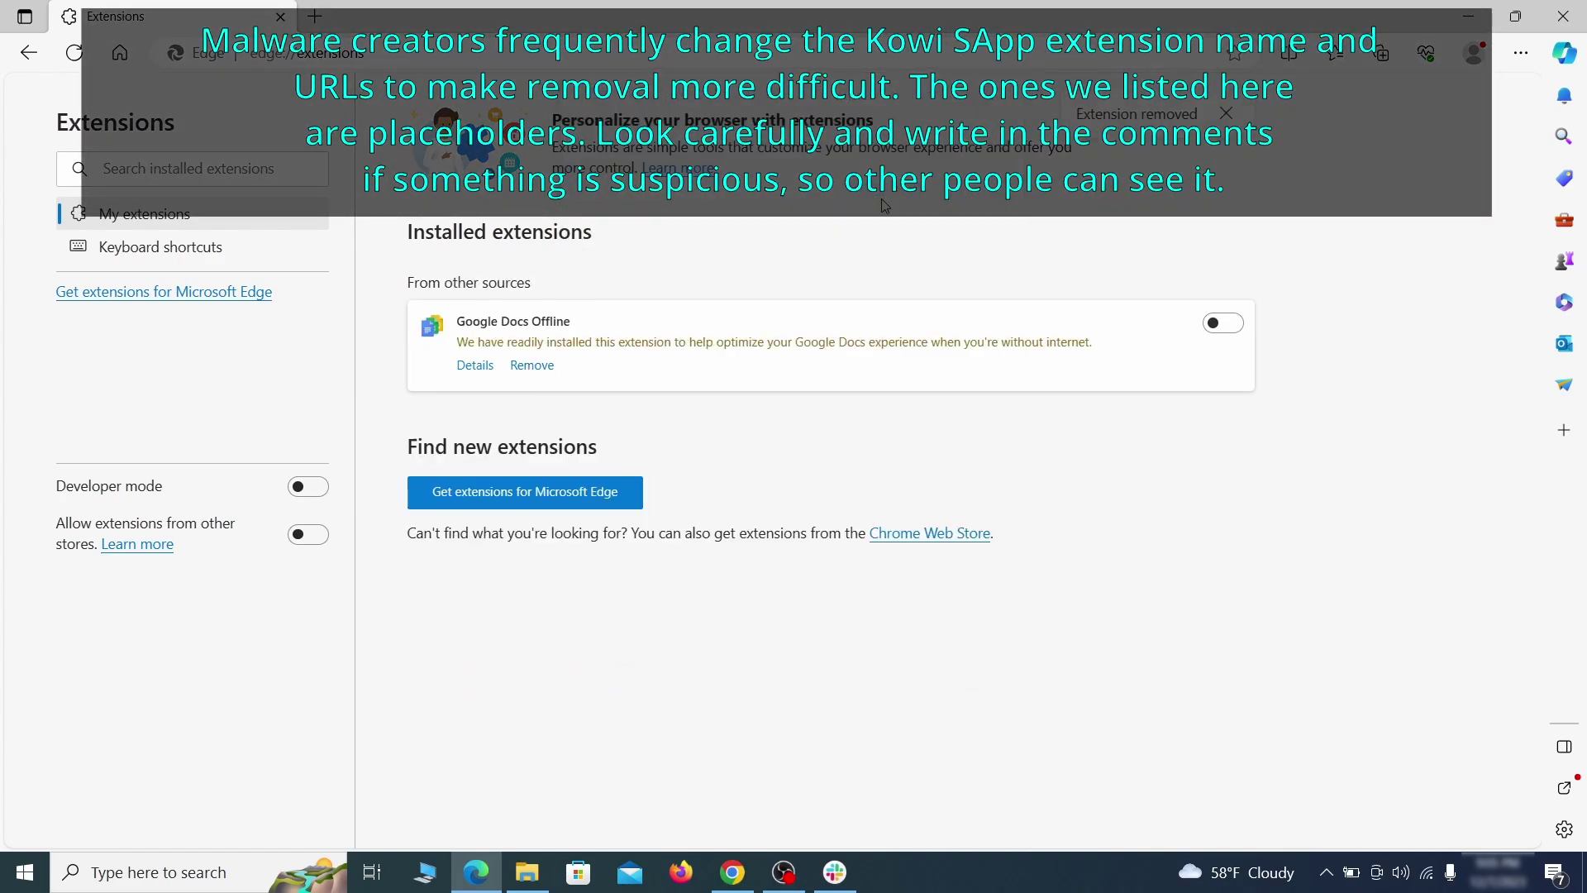
In a new Settings tab, clear the last hour of browsing data, including Media Foundation data.
{"action": "key", "text": "ctrl+t"}
{"action": "left_click", "coordinate": [1520, 56]}
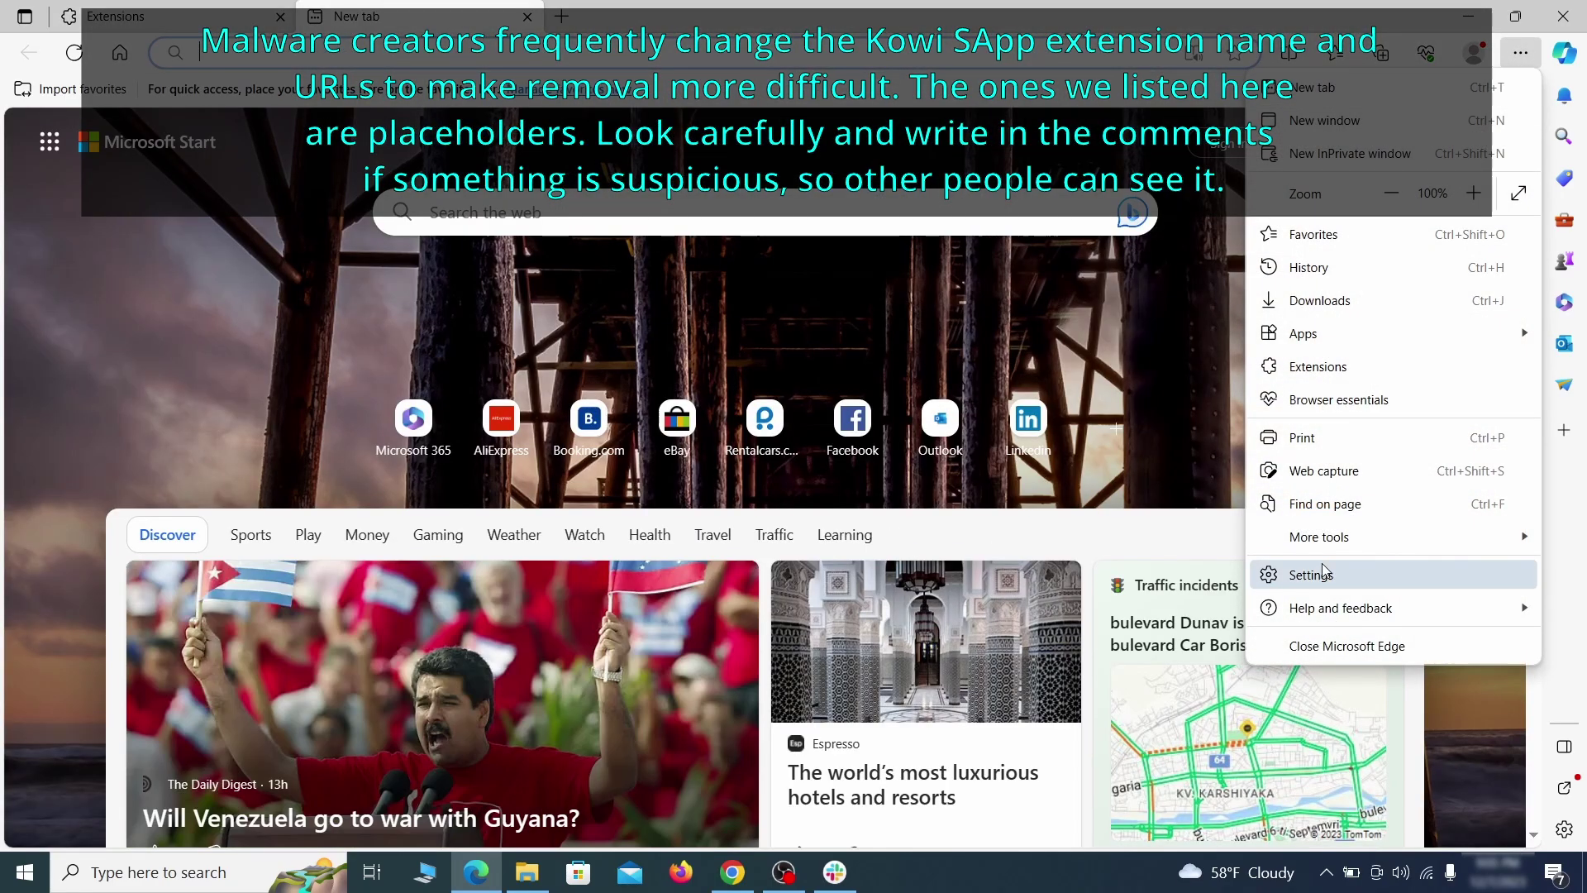
{"action": "left_click", "coordinate": [1310, 570]}
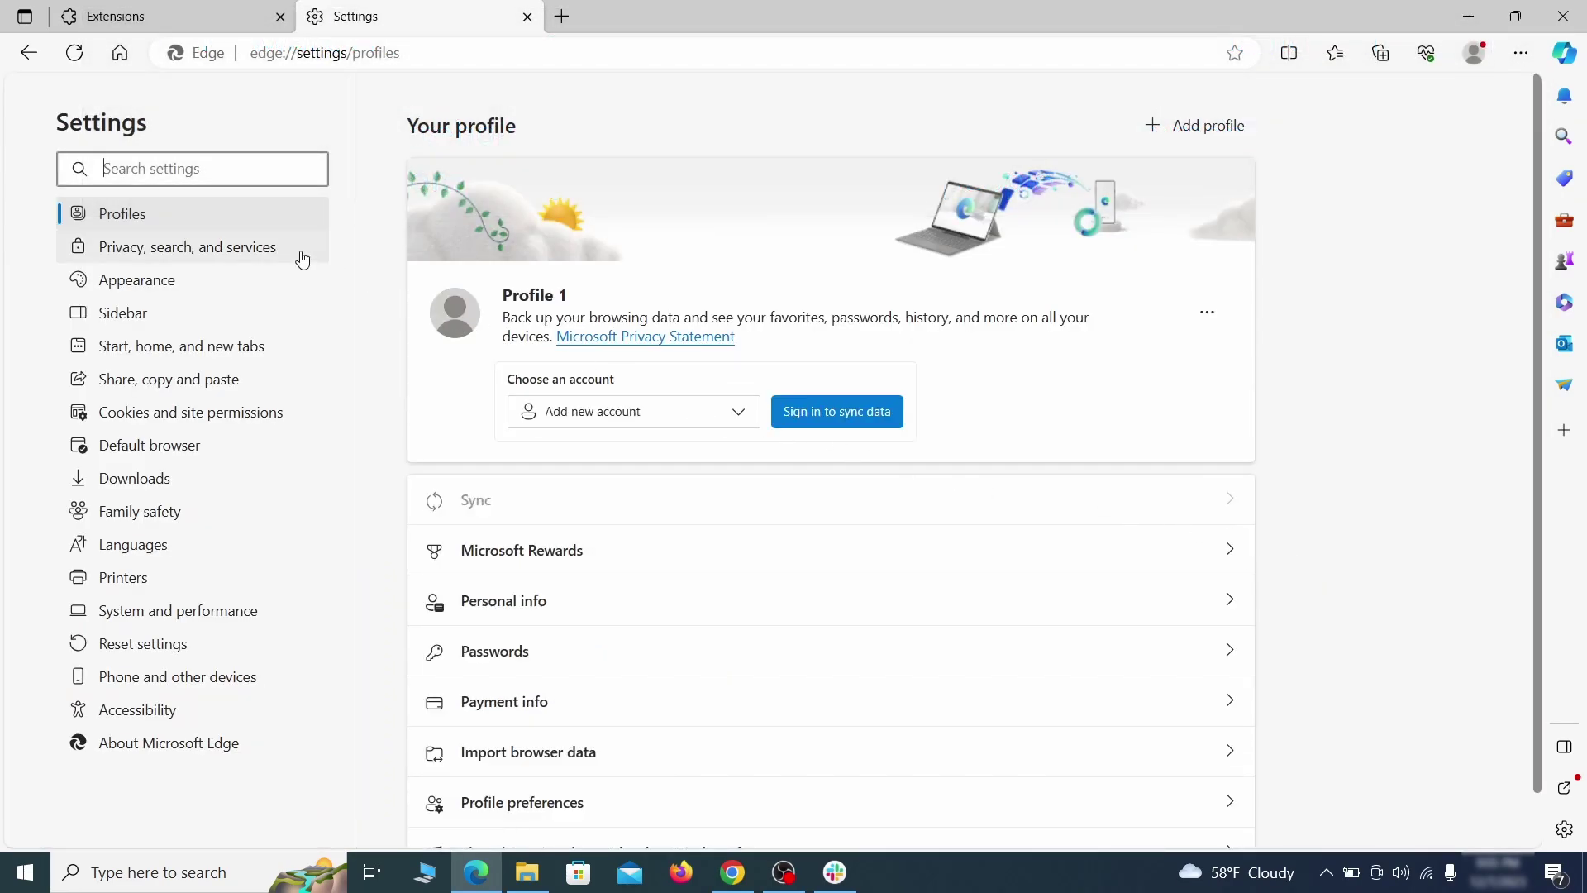
{"action": "left_click", "coordinate": [266, 252]}
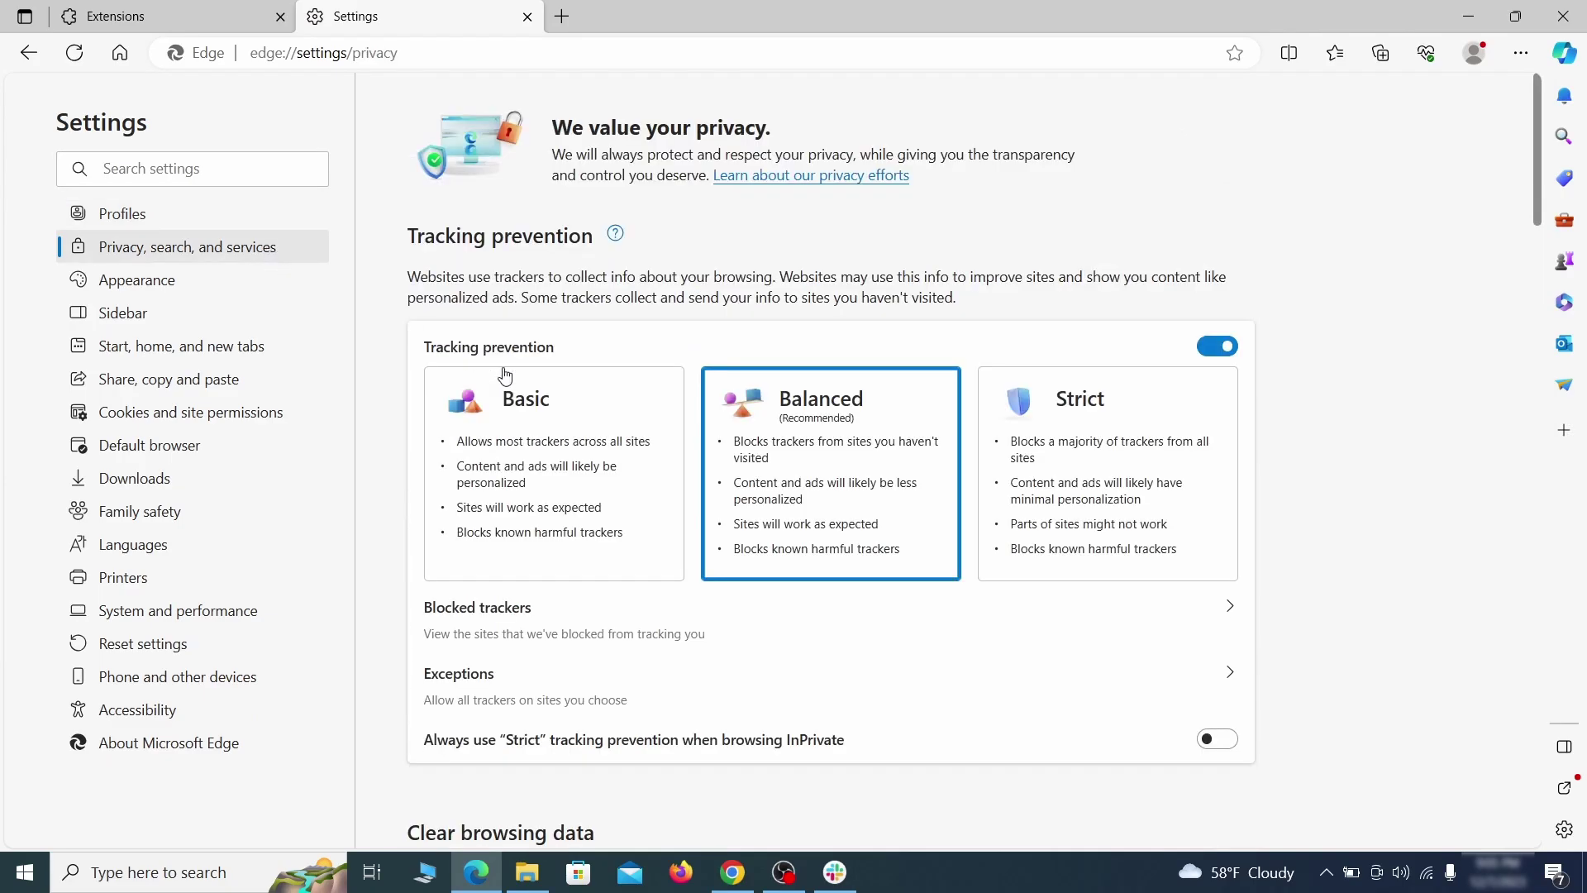
{"action": "scroll", "coordinate": [861, 506], "scroll_direction": "down", "scroll_amount": 4}
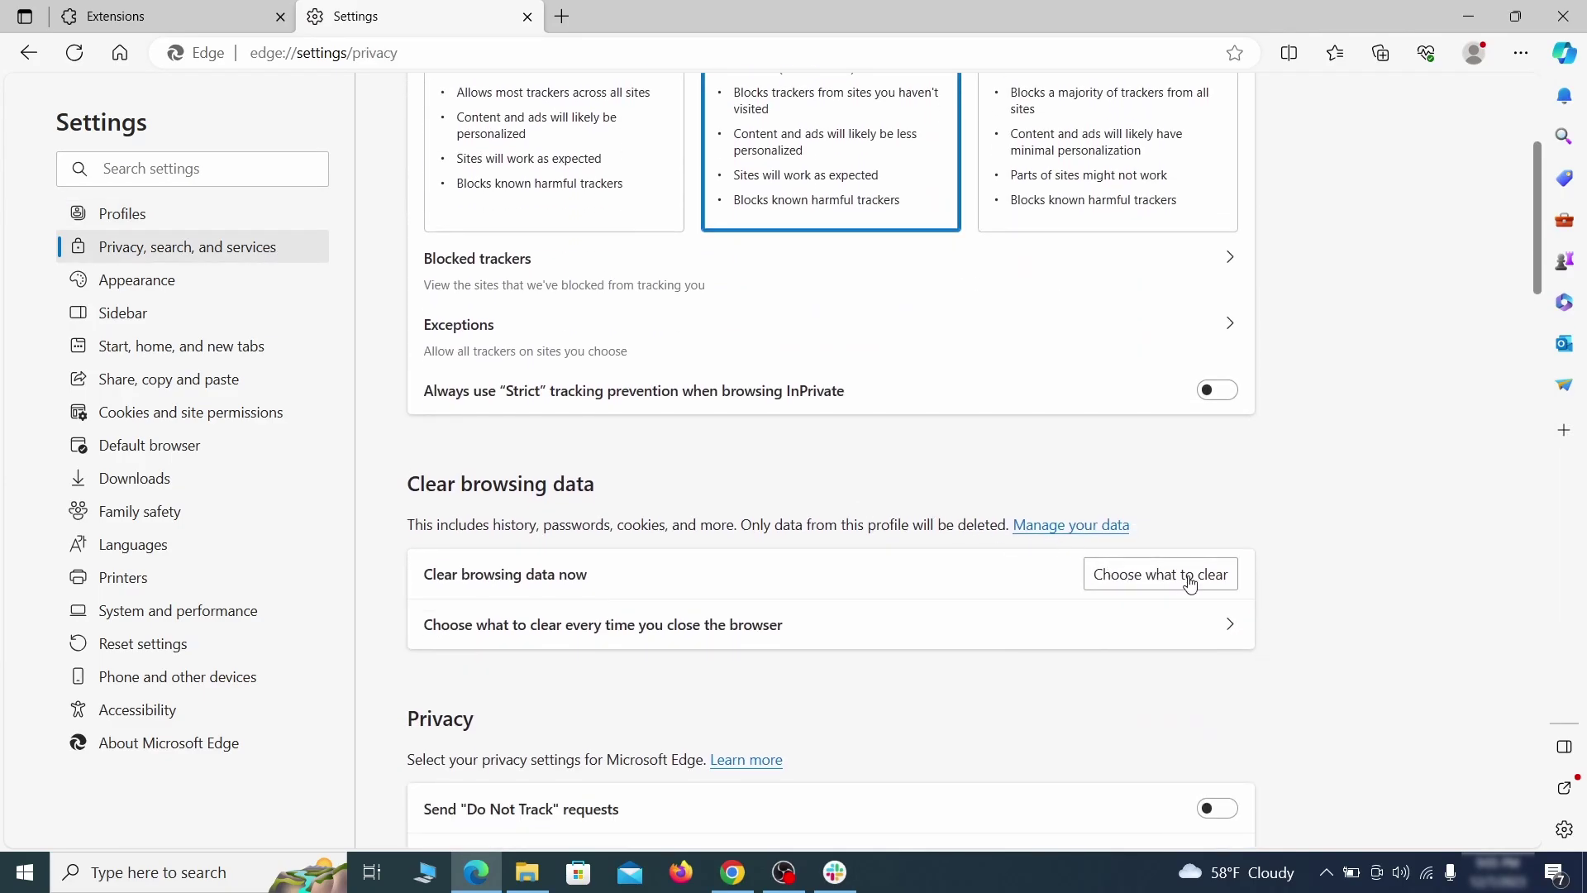
{"action": "left_click", "coordinate": [1190, 579]}
{"action": "scroll", "coordinate": [635, 404], "scroll_direction": "down", "scroll_amount": 3}
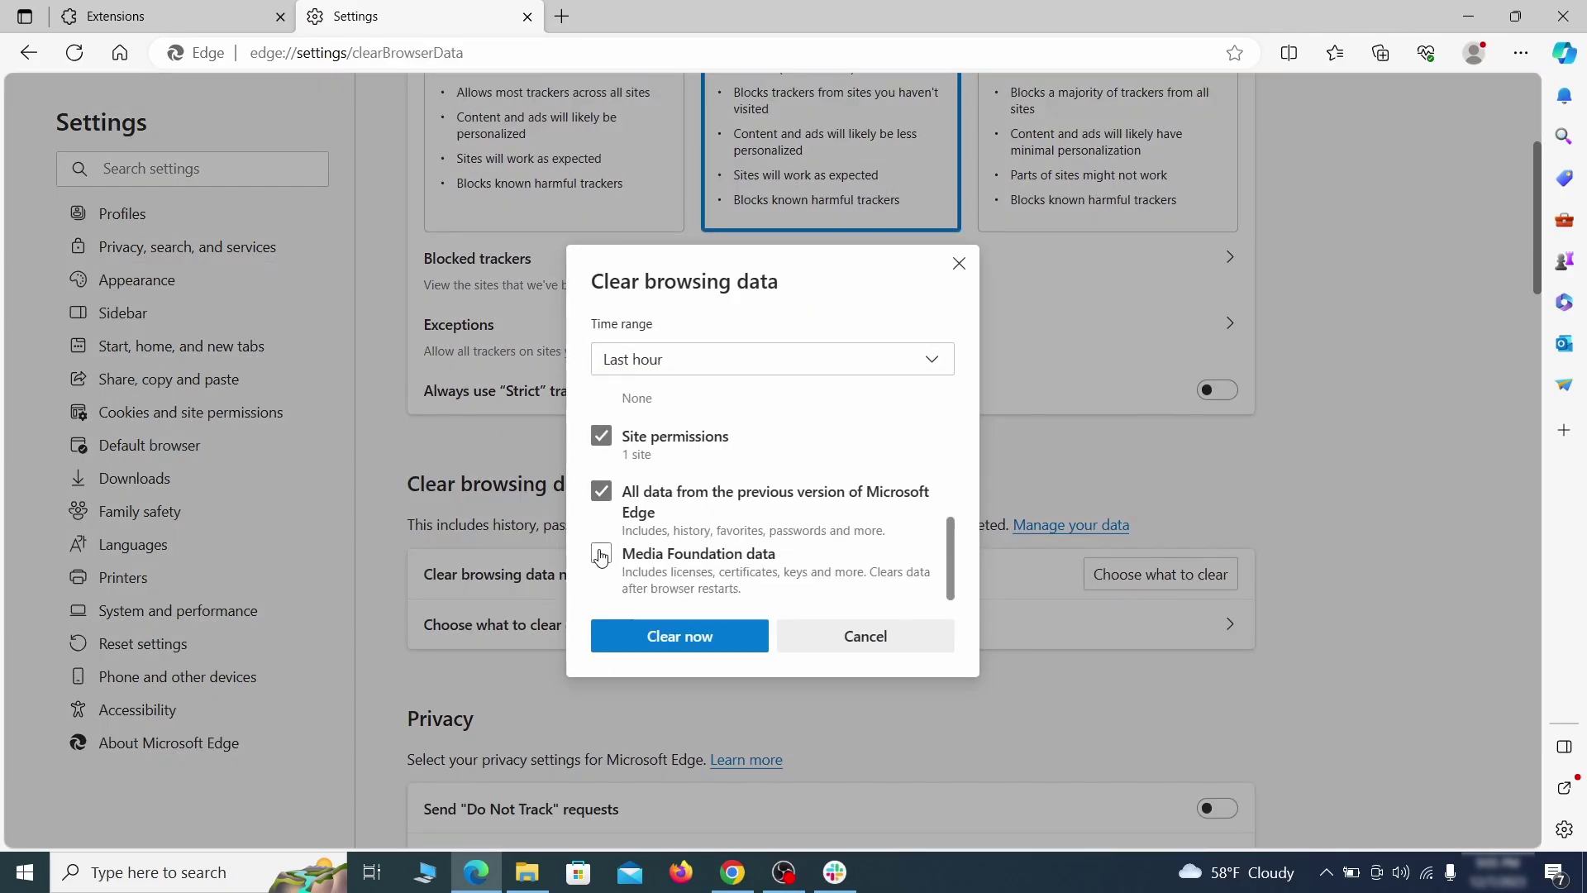
{"action": "left_click", "coordinate": [744, 644]}
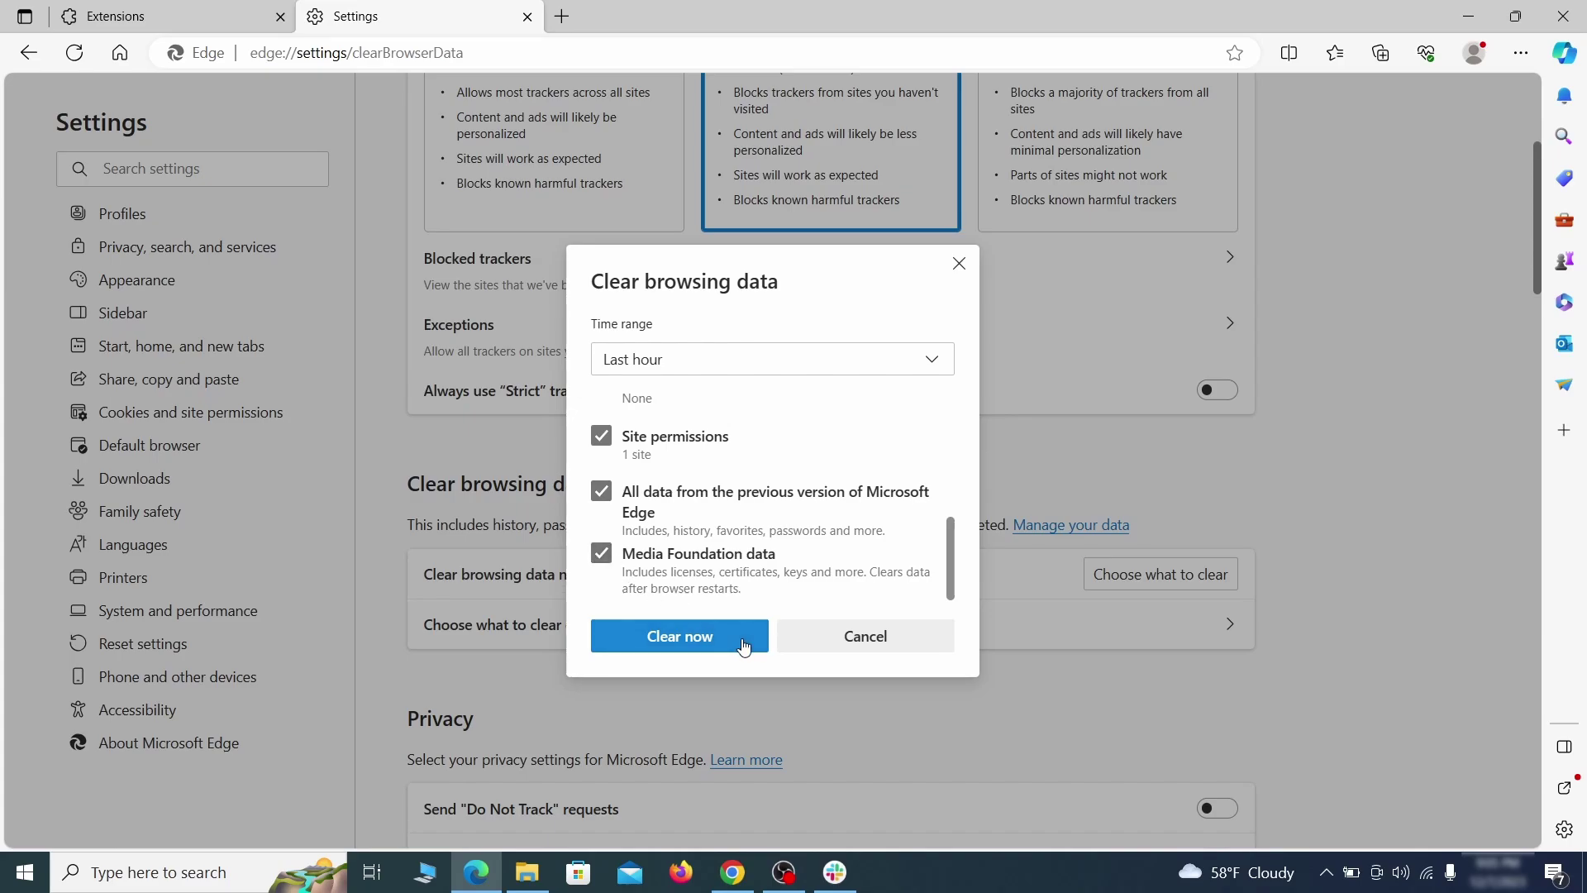
Make Google the address-bar search engine and open ExampleRougeURL.com's options under Manage search engines.
{"action": "scroll", "coordinate": [1025, 469], "scroll_direction": "down", "scroll_amount": 15}
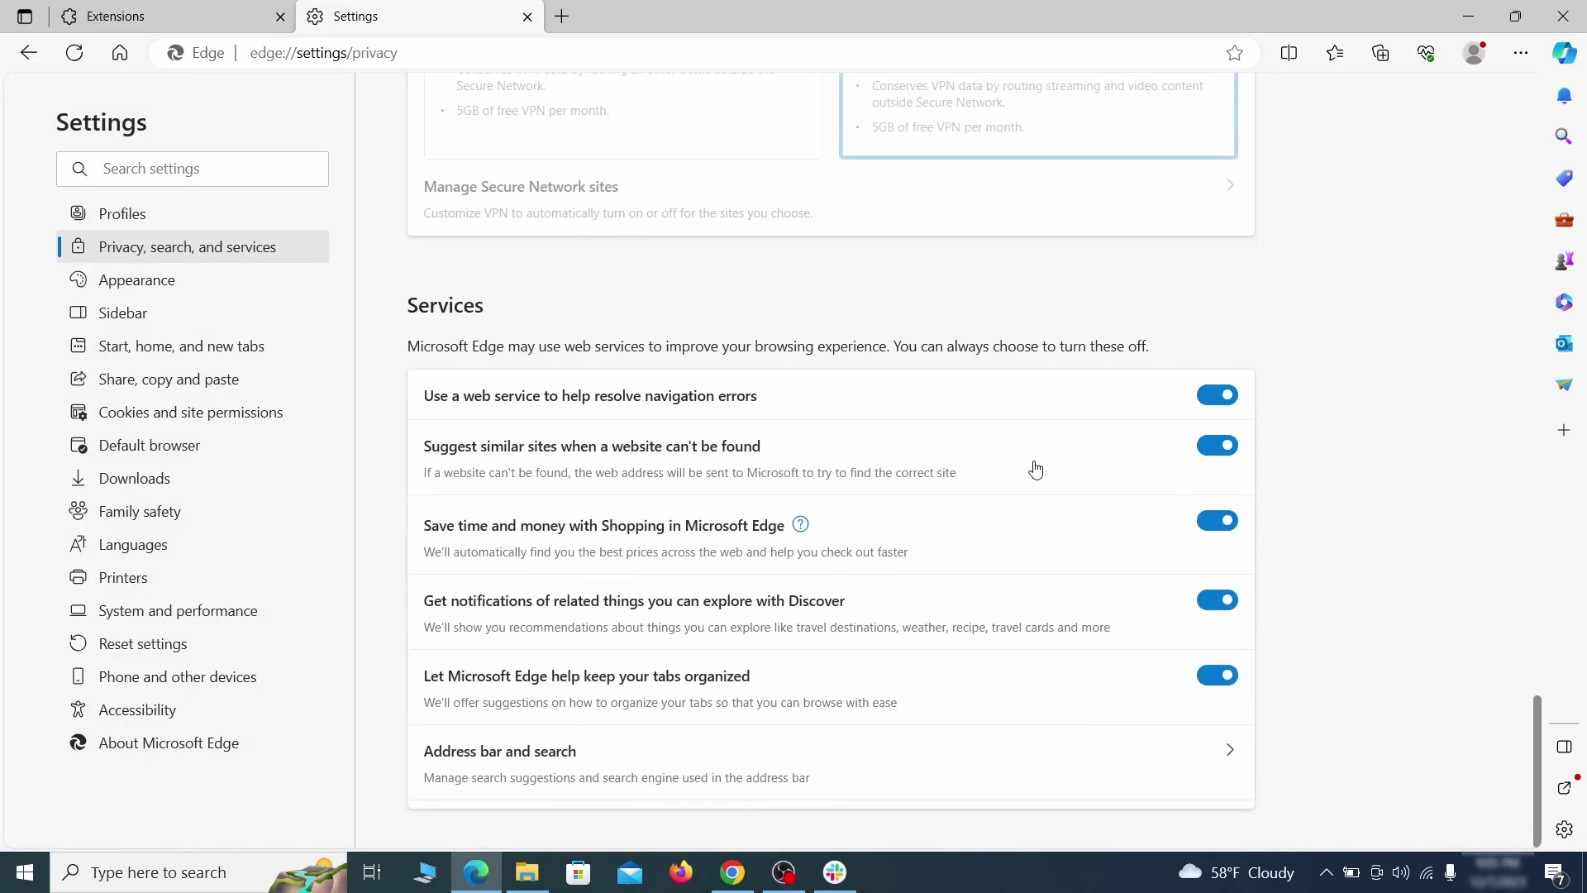
{"action": "left_click", "coordinate": [907, 777]}
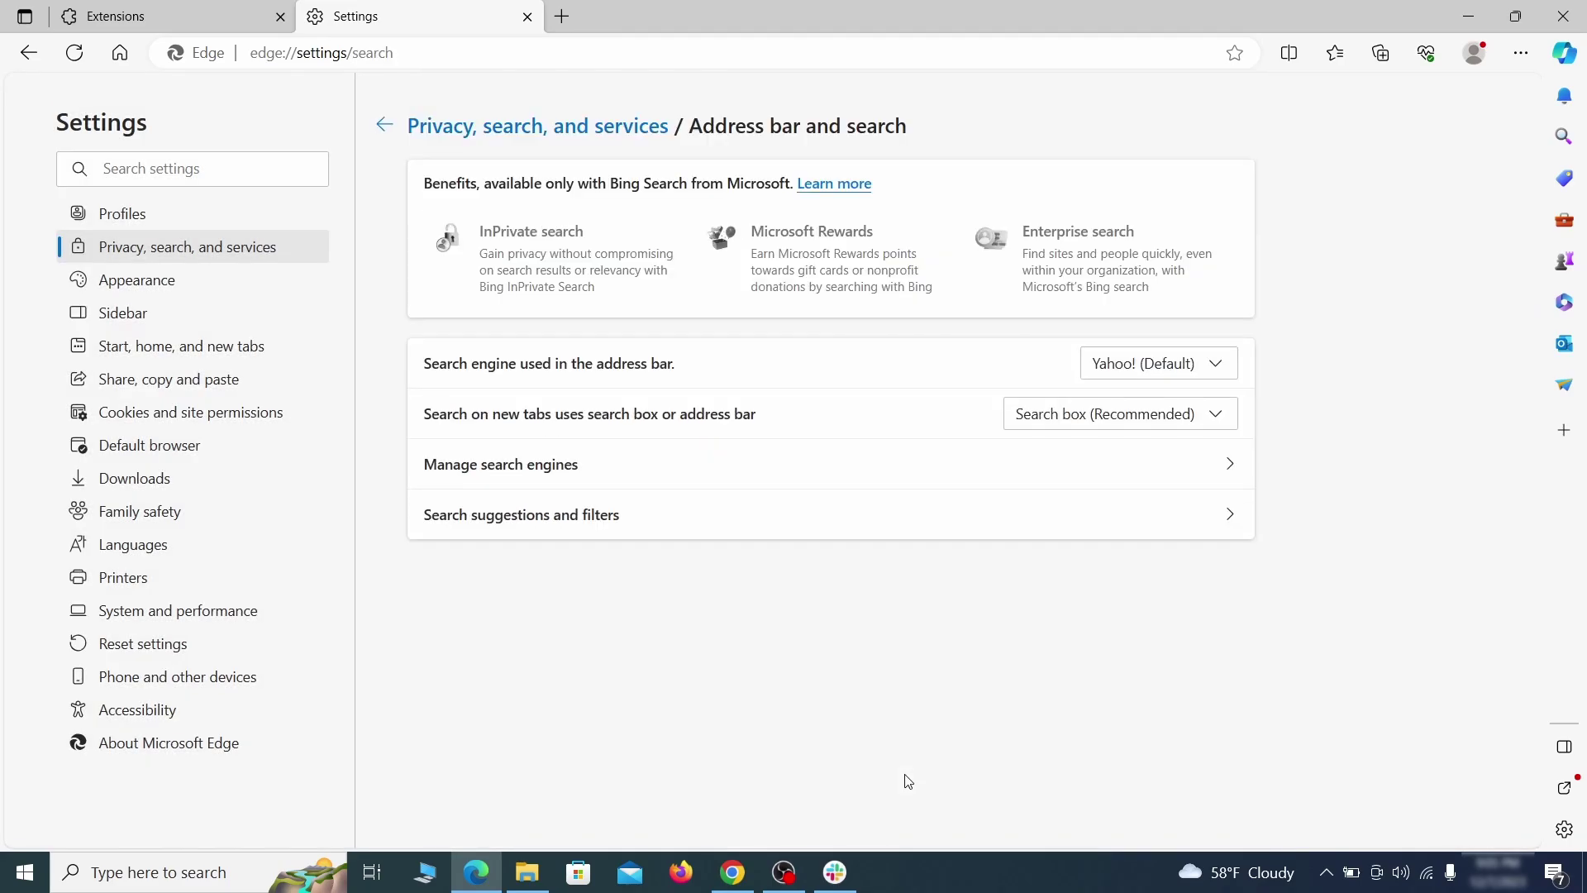
{"action": "left_click", "coordinate": [1221, 366]}
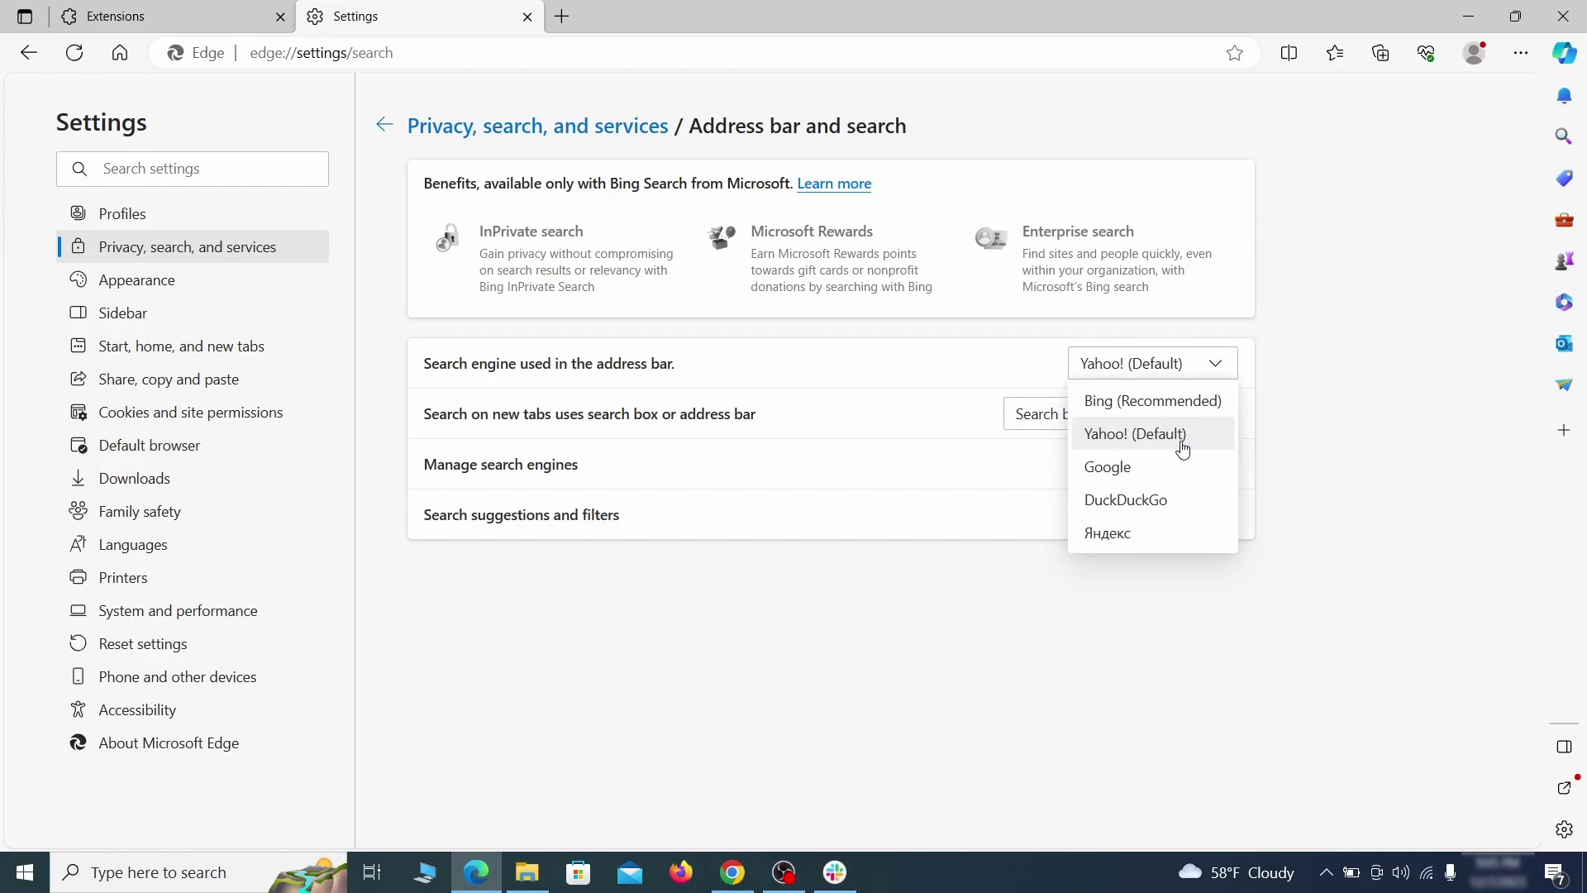
{"action": "left_click", "coordinate": [1174, 464]}
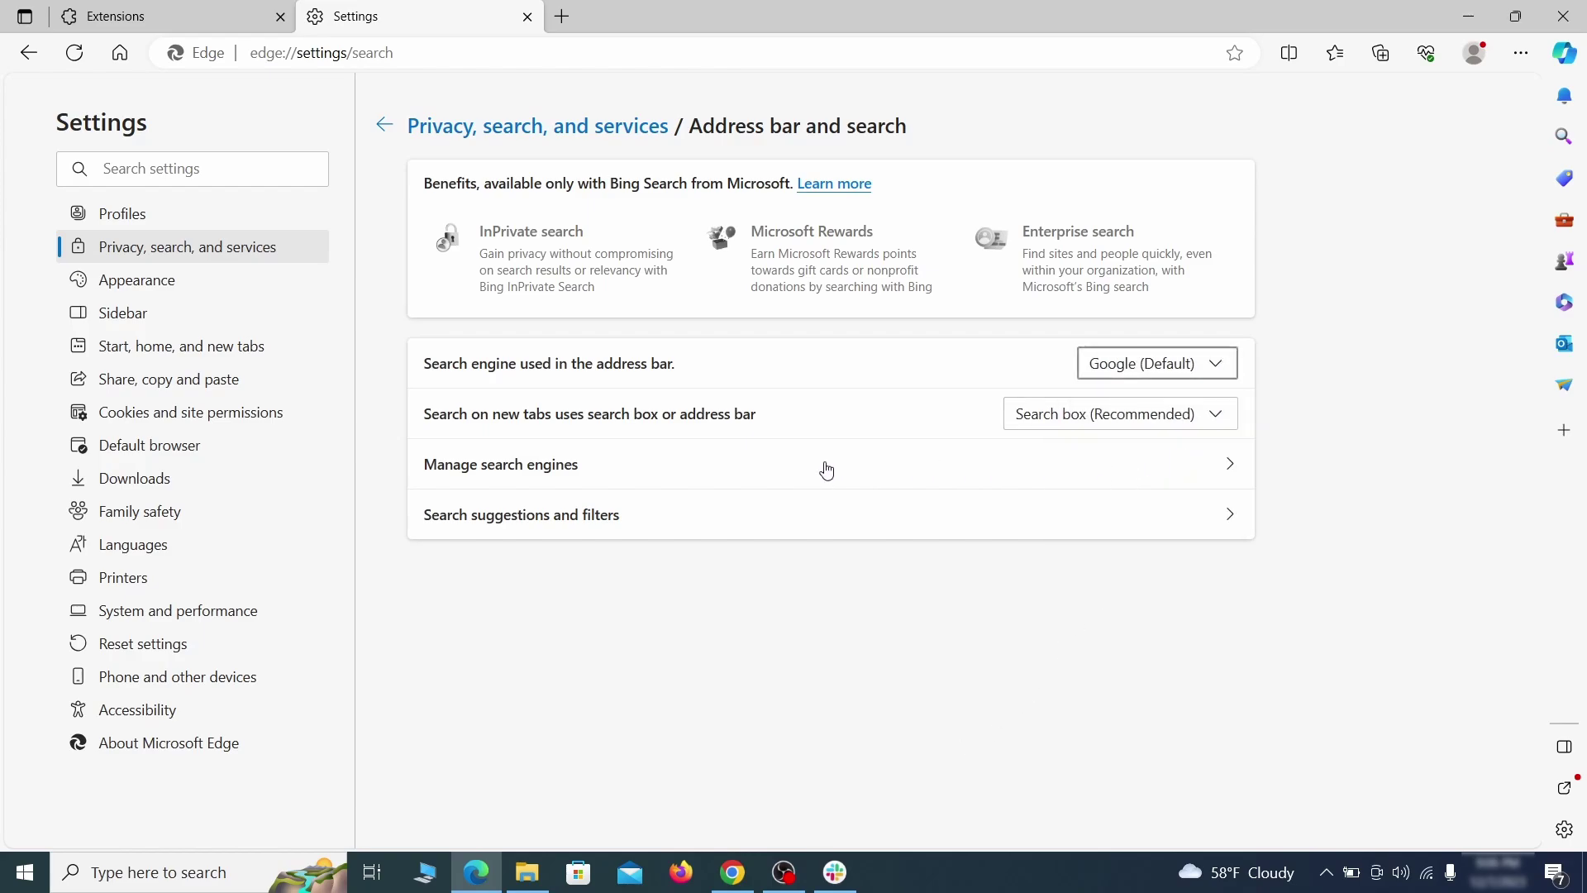
{"action": "left_click", "coordinate": [611, 477]}
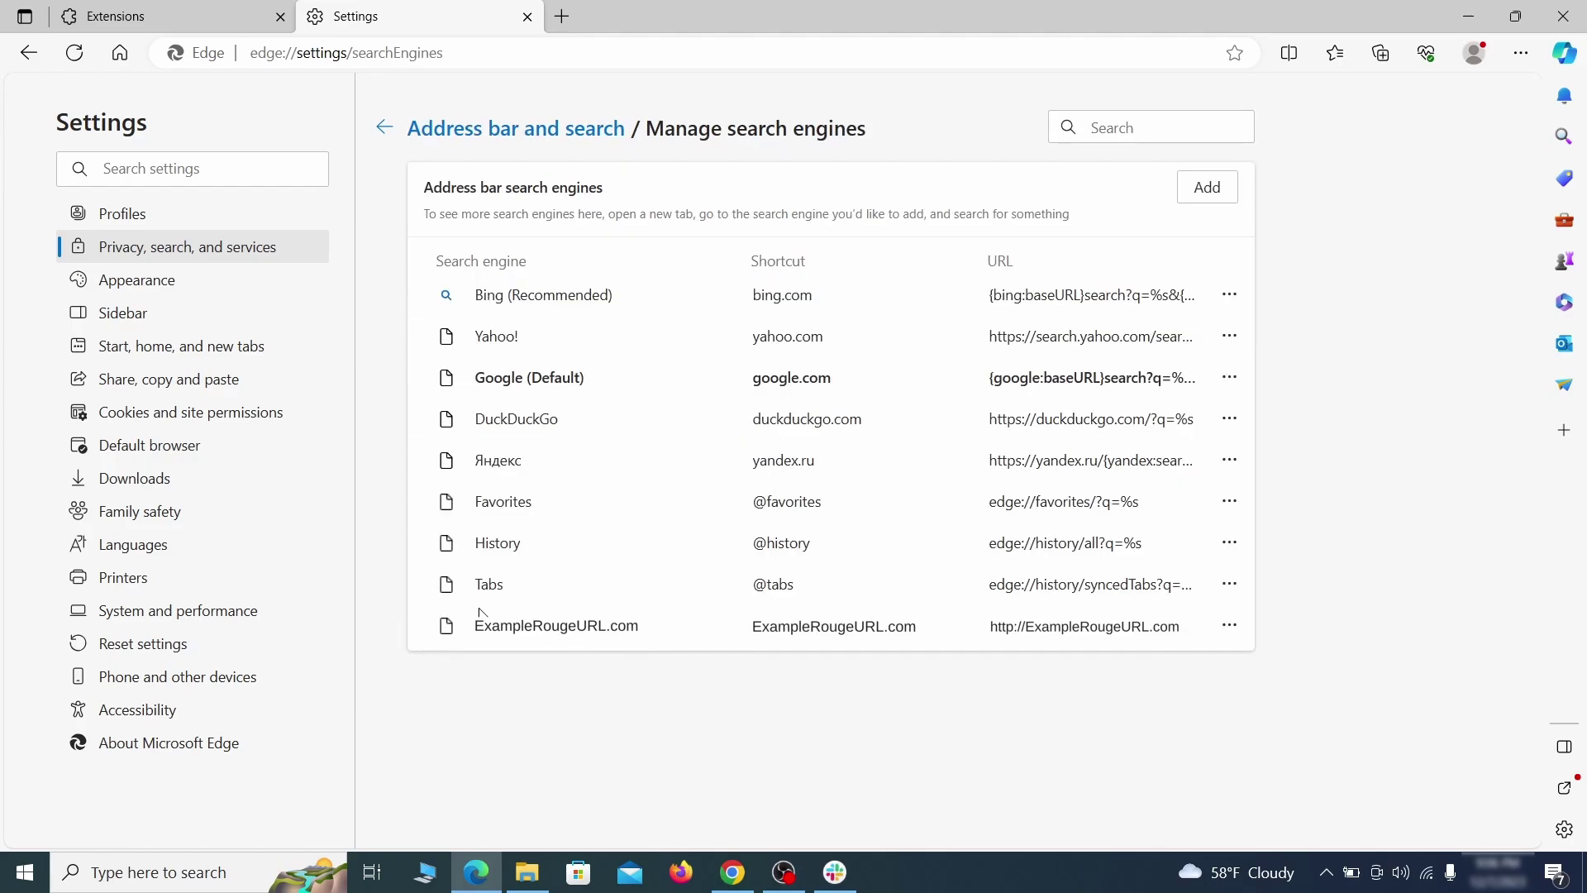
{"action": "left_click", "coordinate": [1229, 626]}
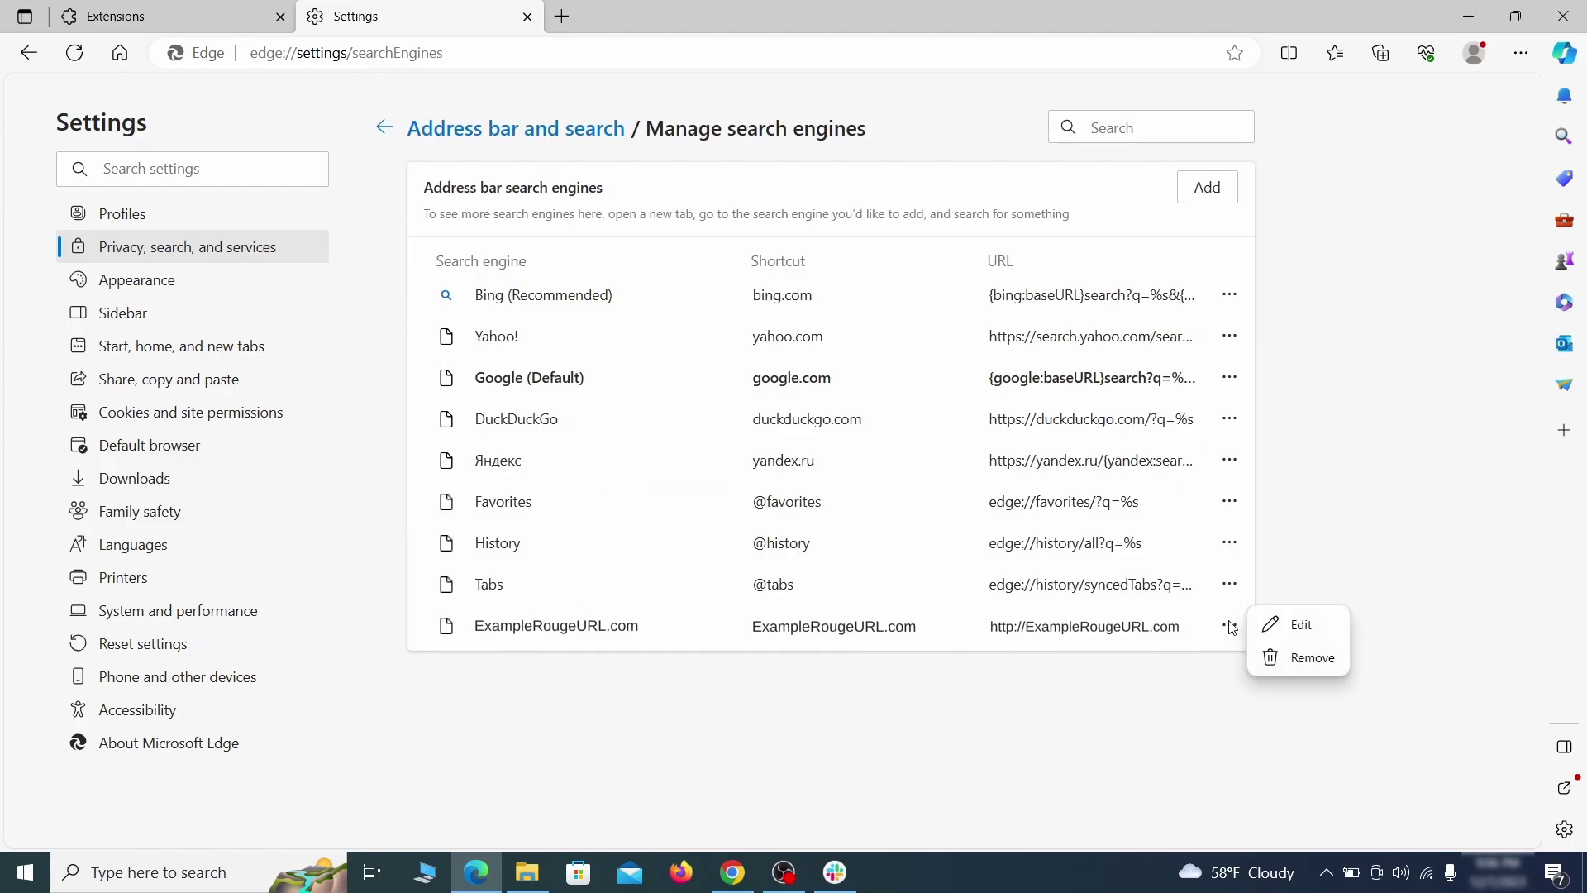
Remove ExampleRougeURL.com from the search engines and from the startup pages.
{"action": "left_click", "coordinate": [1317, 666]}
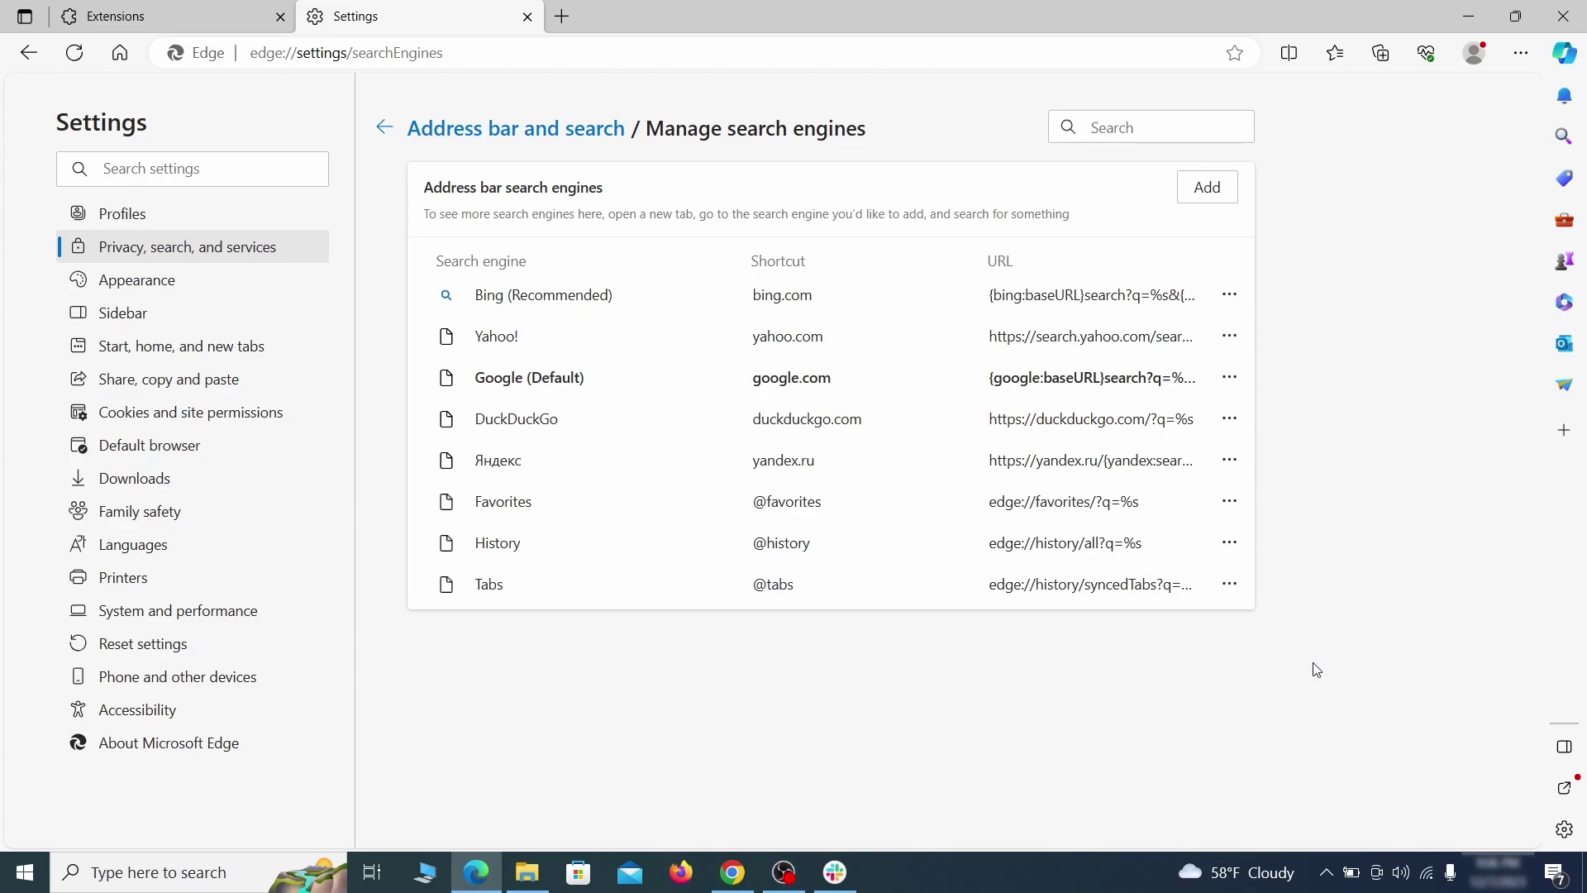
{"action": "left_click", "coordinate": [199, 346]}
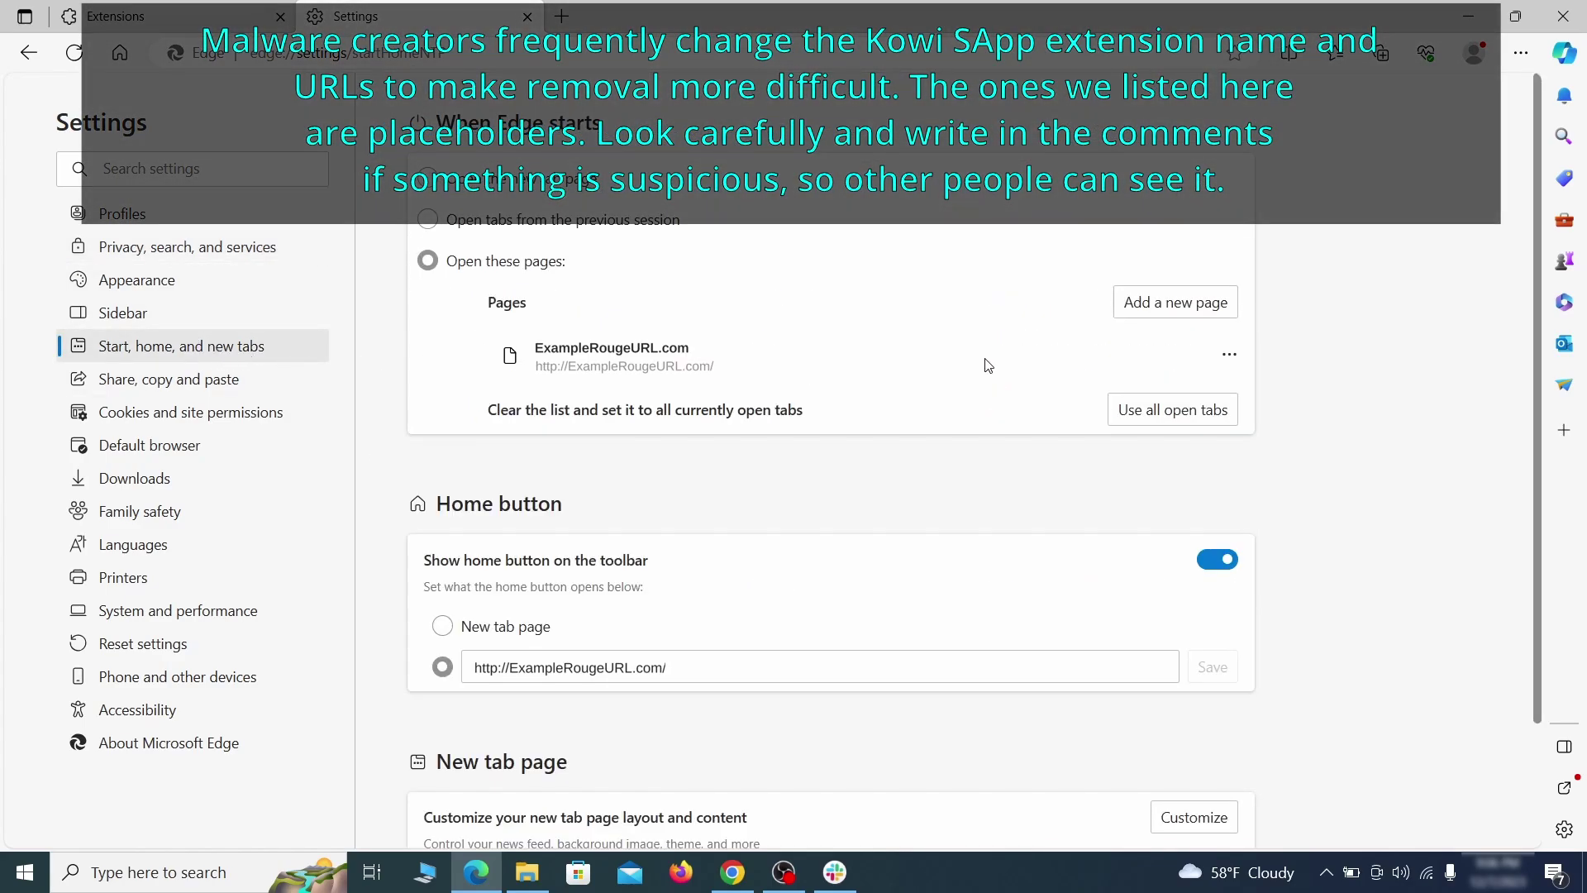
{"action": "left_click", "coordinate": [1229, 363]}
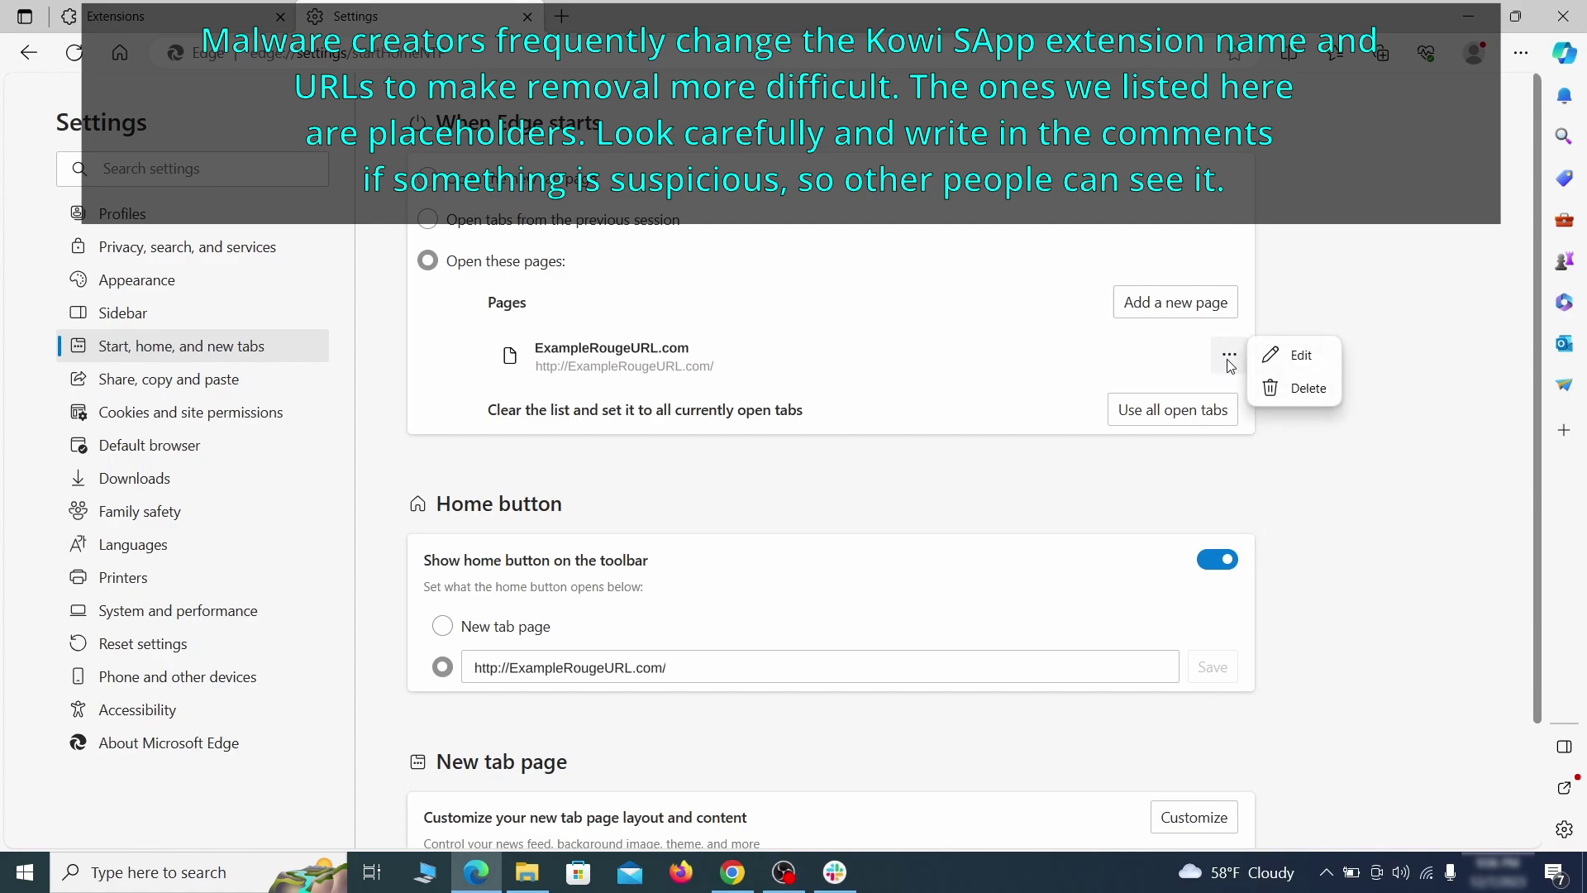
{"action": "left_click", "coordinate": [1294, 389]}
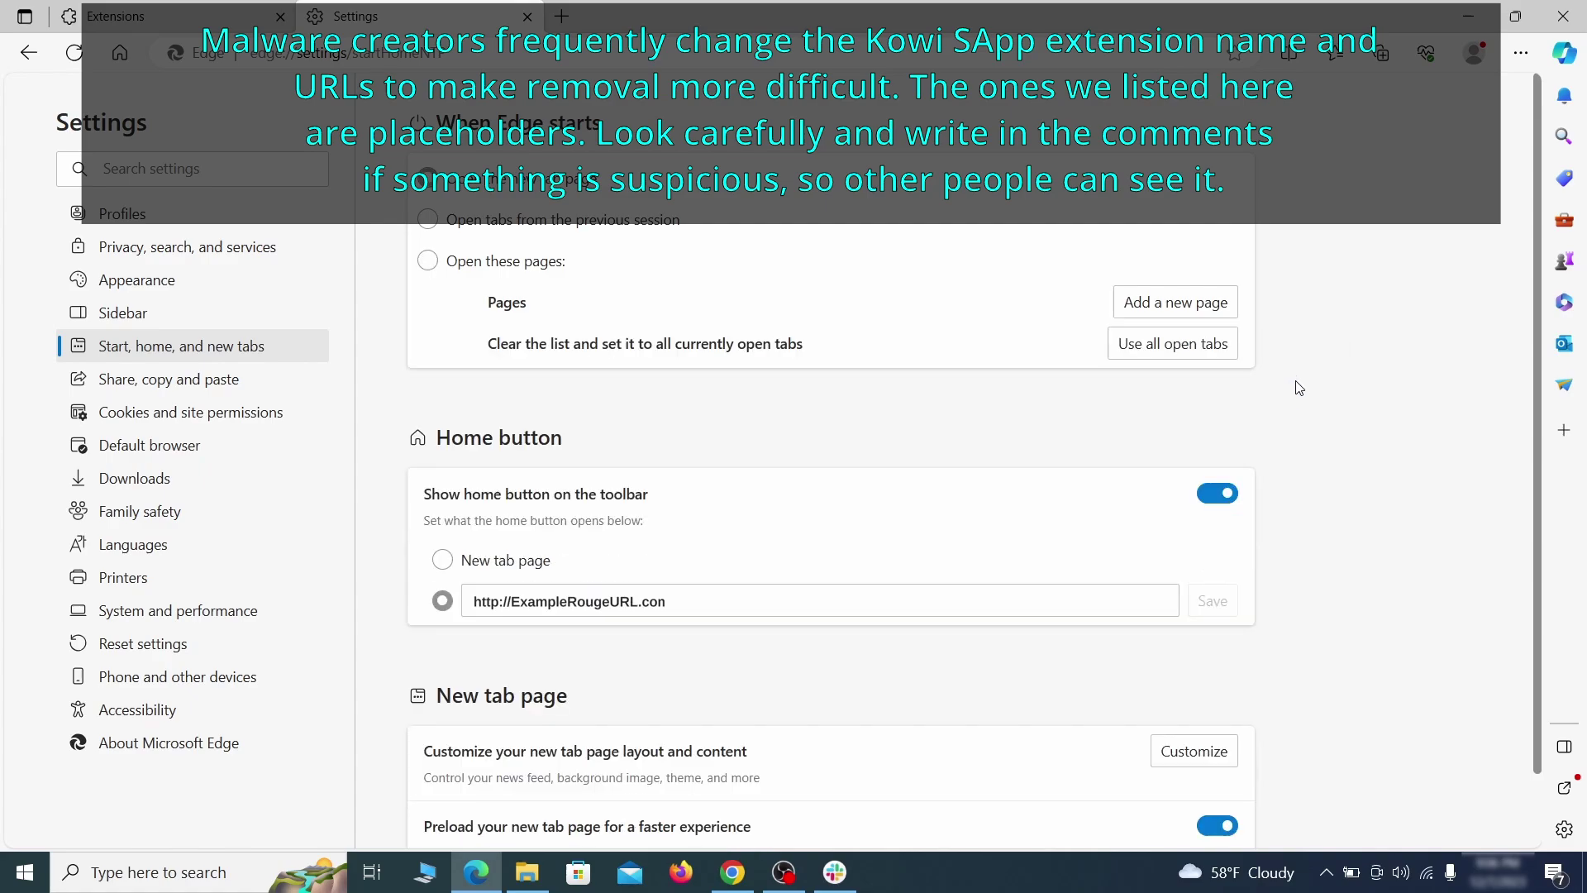
Erase the rogue home page address and set the home button to the New tab page.
{"action": "left_click", "coordinate": [691, 595]}
{"action": "key", "text": "ctrl+a"}
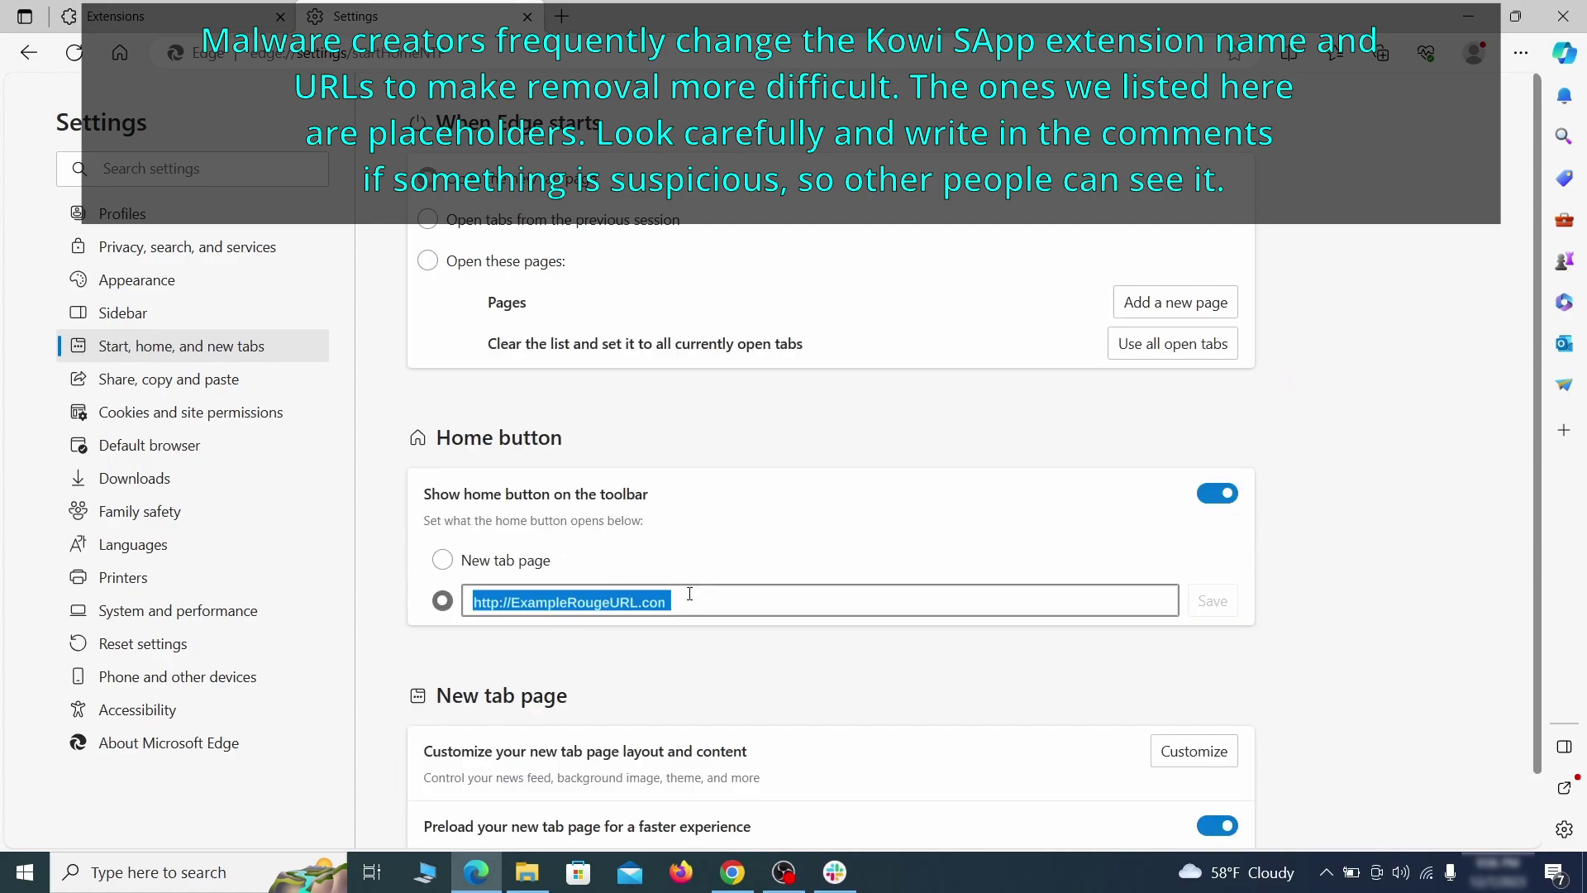
{"action": "key", "text": "BackSpace"}
{"action": "left_click", "coordinate": [442, 559]}
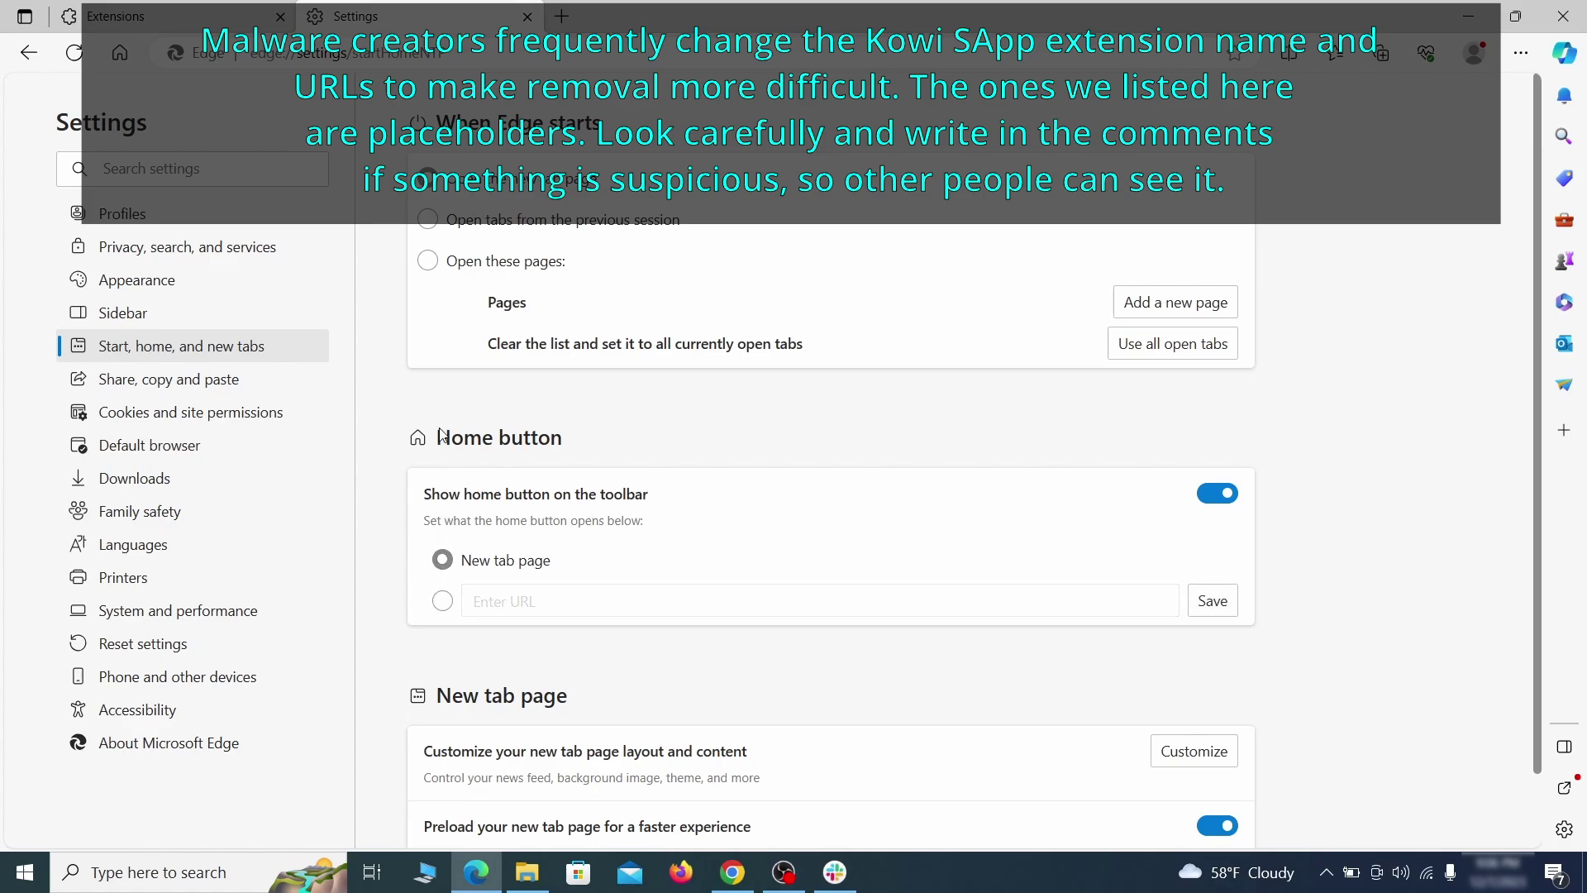
In Cookies and site permissions > Notifications, open the options for ExampleRougeURL.com's allowed entry.
{"action": "left_click", "coordinate": [281, 411]}
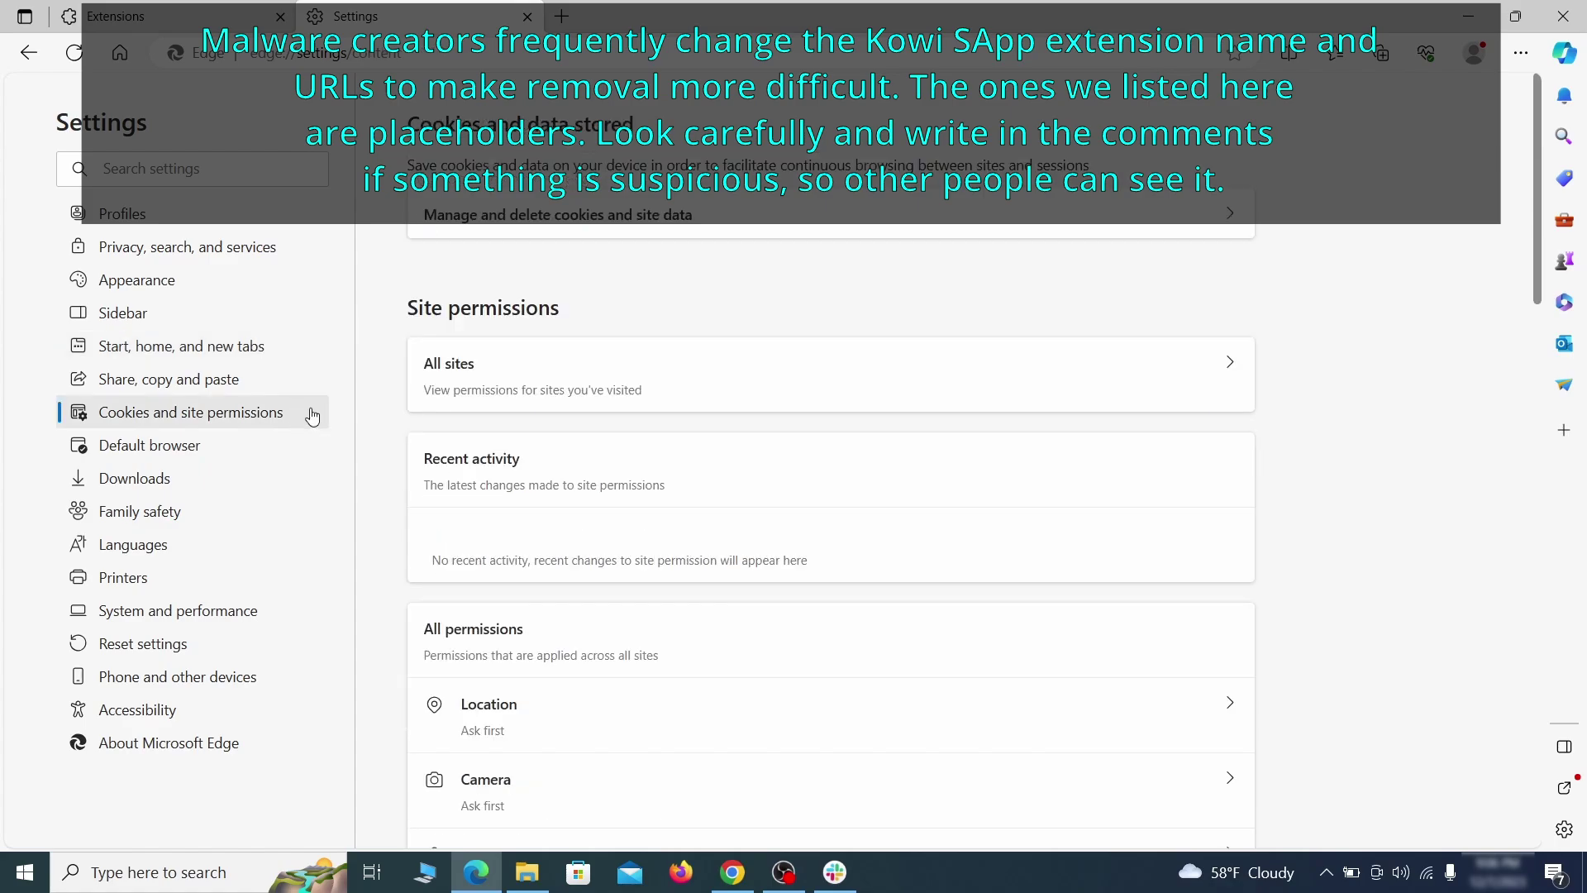
{"action": "scroll", "coordinate": [768, 429], "scroll_direction": "down", "scroll_amount": 6}
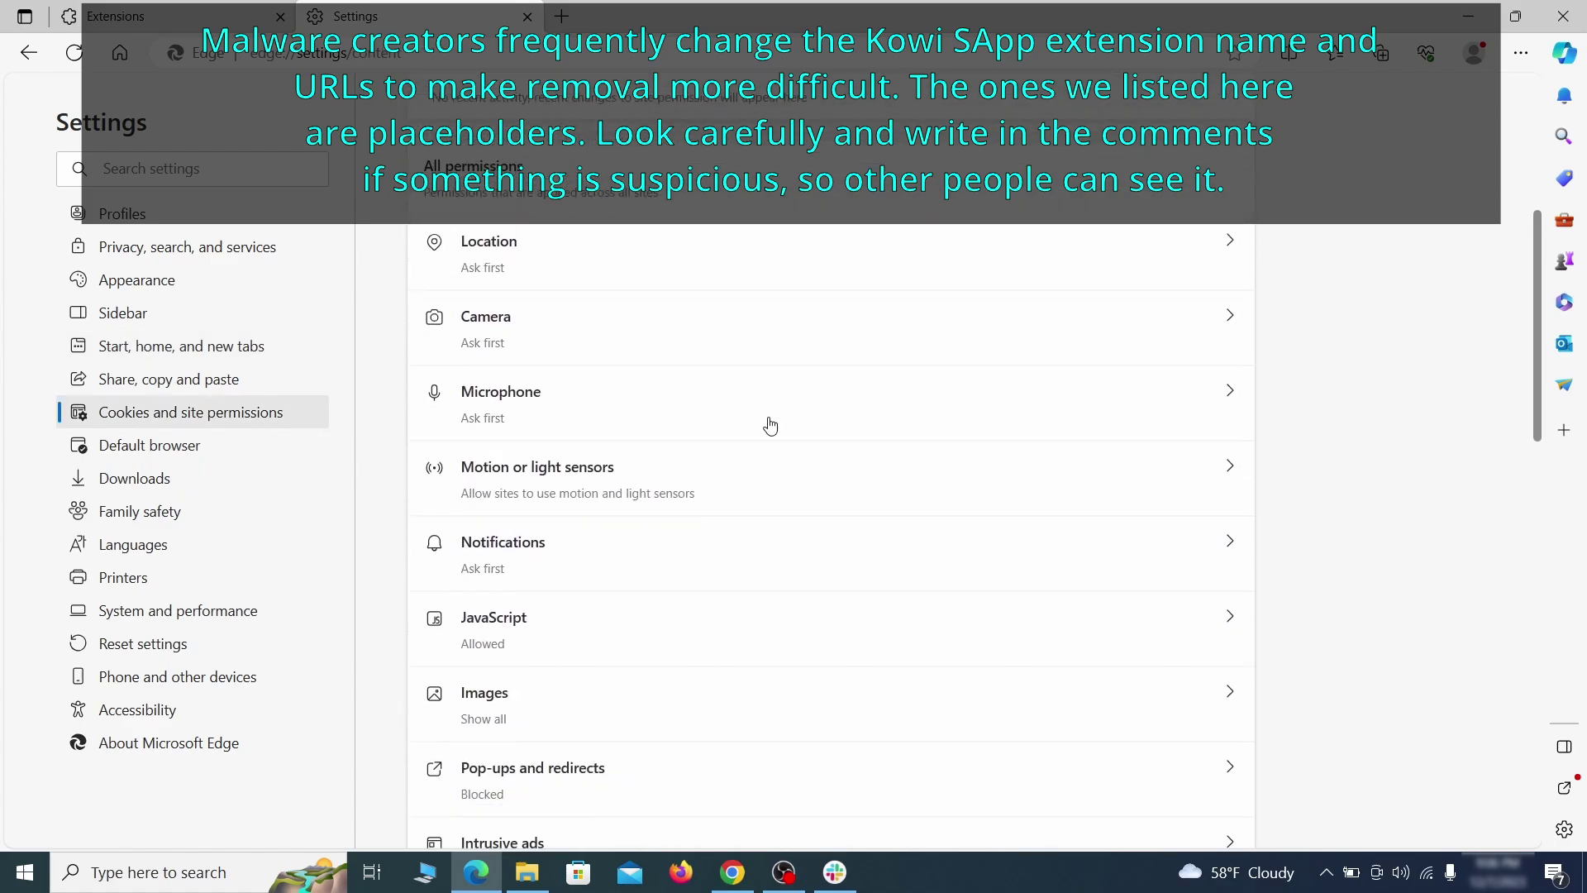
{"action": "scroll", "coordinate": [760, 434], "scroll_direction": "down", "scroll_amount": 2}
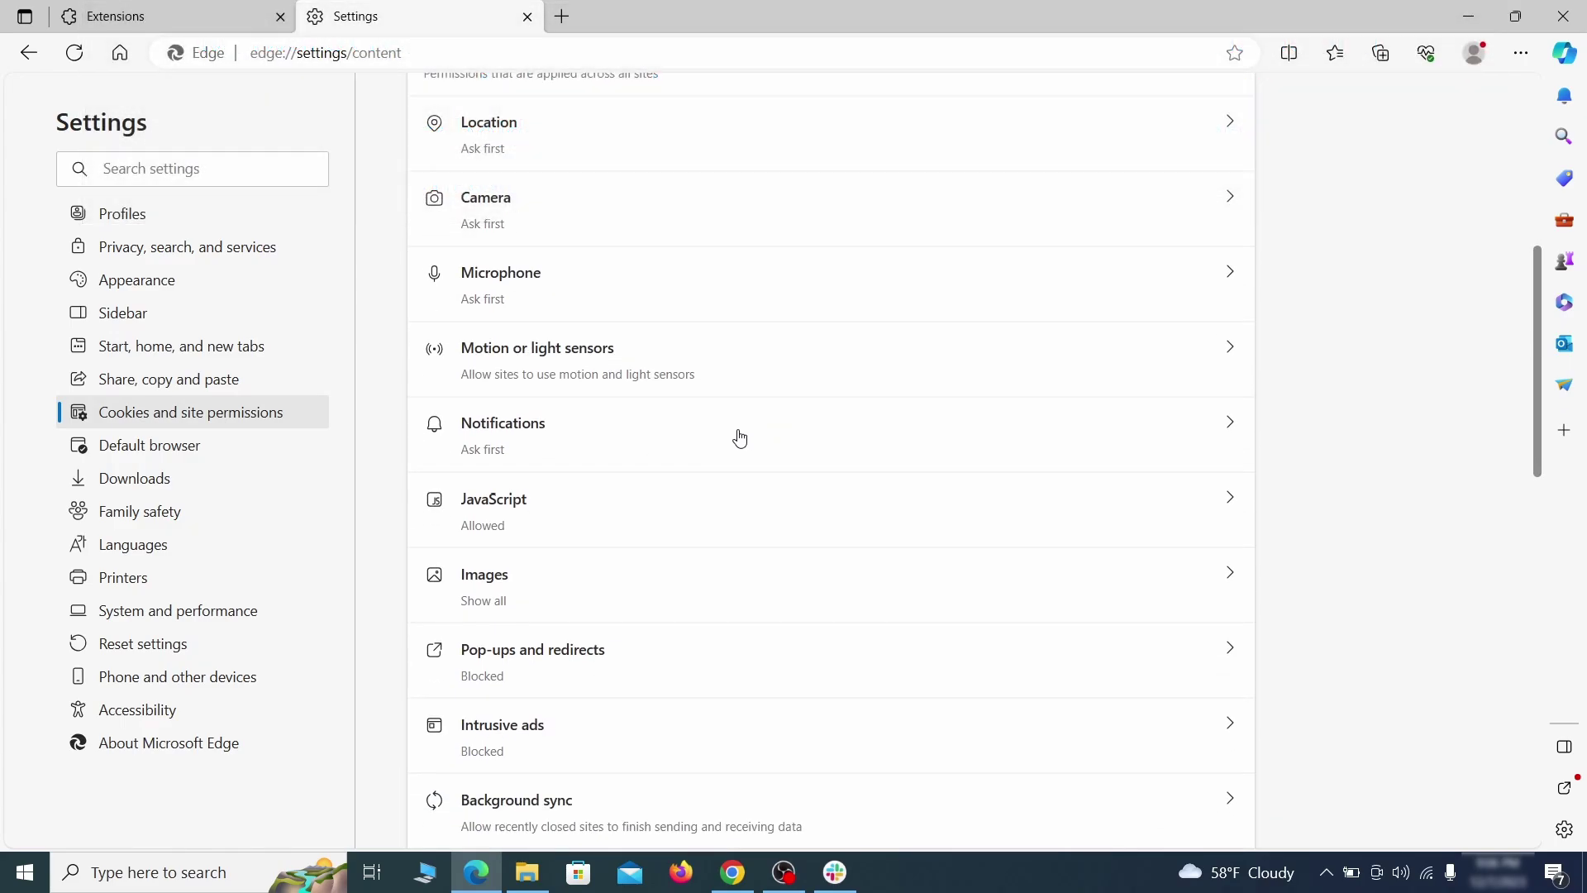
{"action": "left_click", "coordinate": [740, 438]}
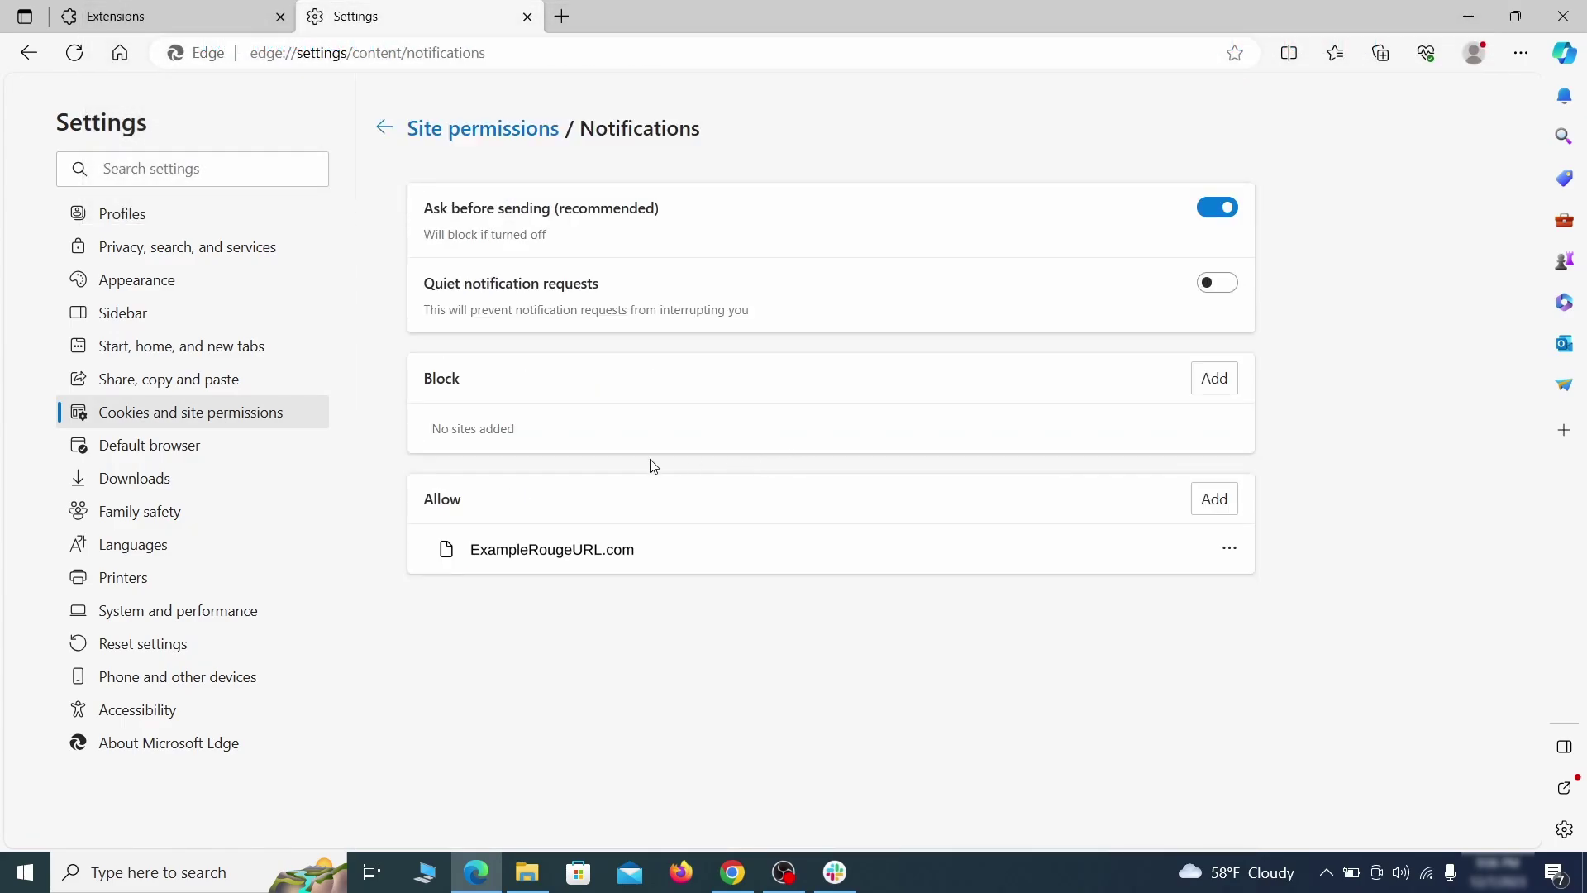
{"action": "left_click", "coordinate": [1228, 549]}
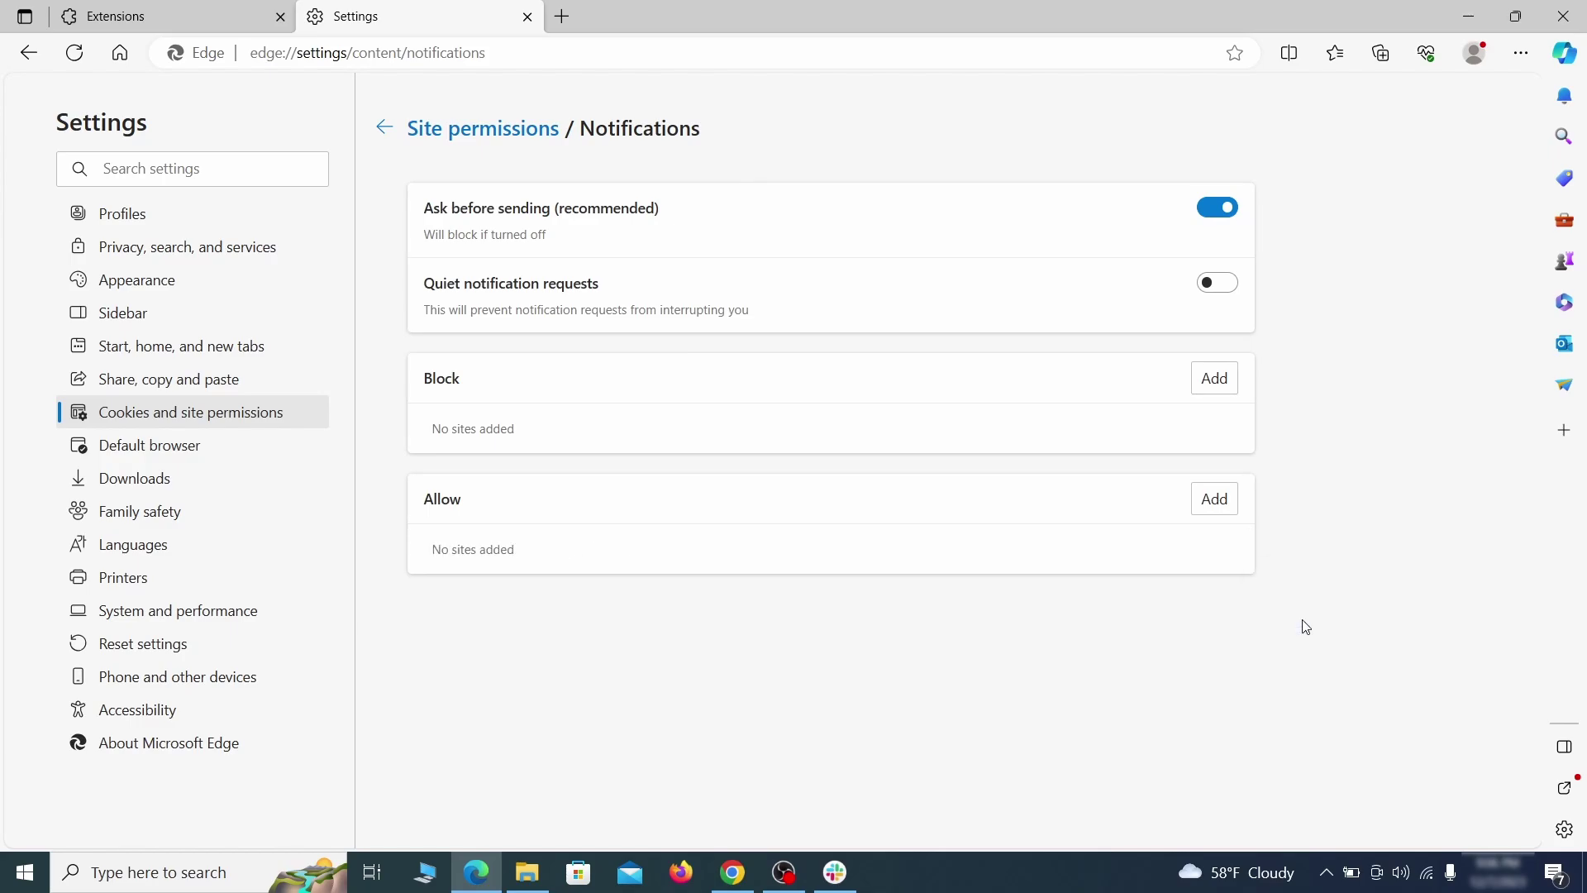